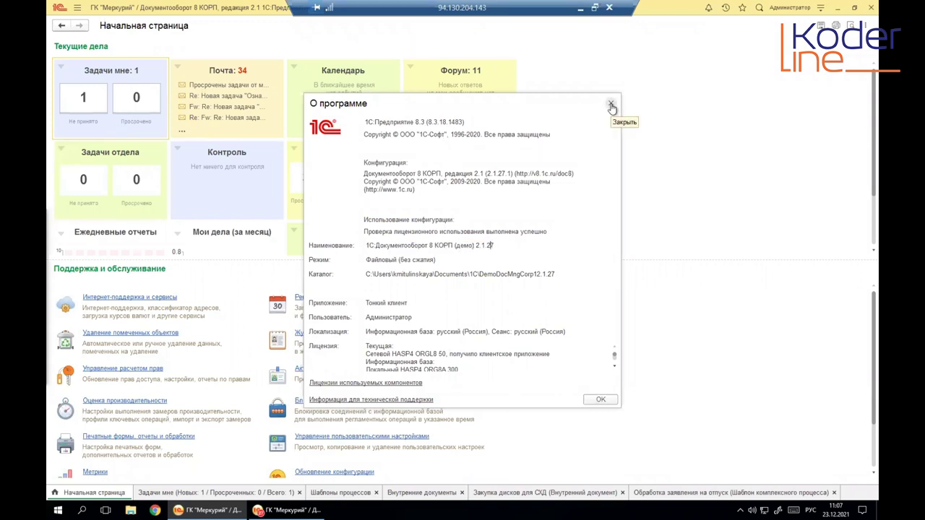
Close the program information window and enlarge the "Текущие дела" area on the home page
{"action": "left_click", "coordinate": [612, 107]}
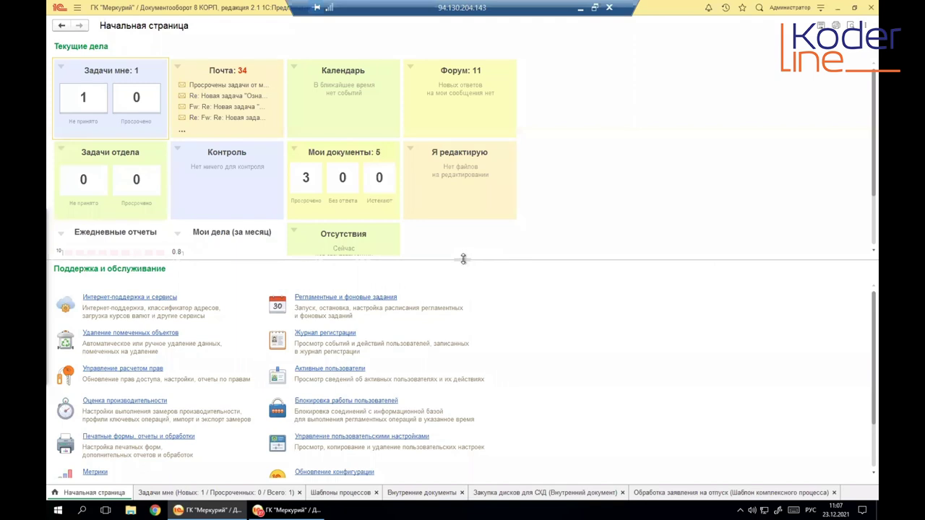
{"action": "left_click_drag", "start_coordinate": [461, 276], "coordinate": [459, 282]}
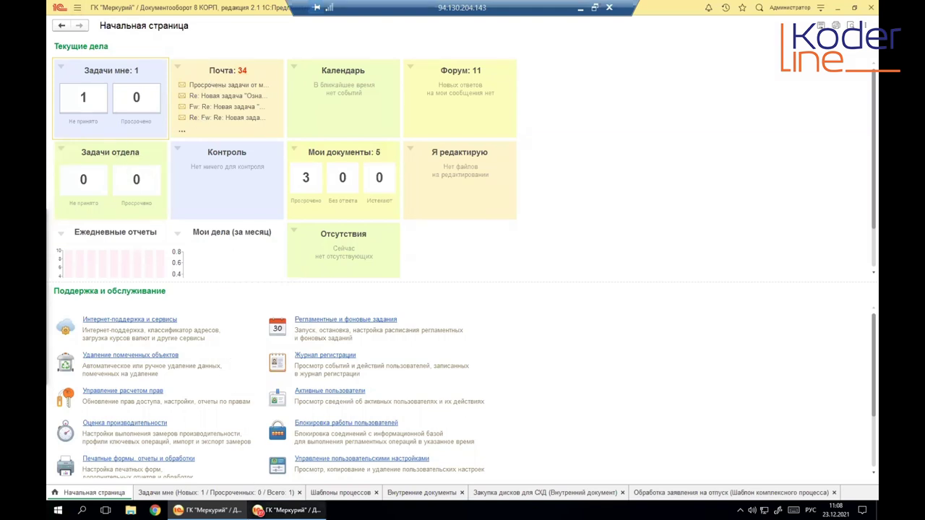
Look at the "Задачи мне" list in the second user's session, and return to the administrator's session
{"action": "left_click", "coordinate": [303, 493]}
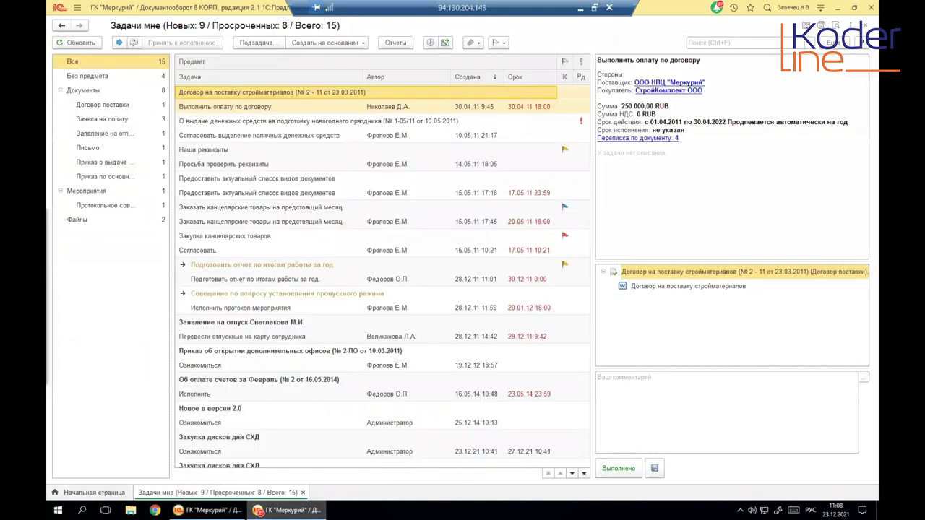
{"action": "left_click", "coordinate": [206, 510]}
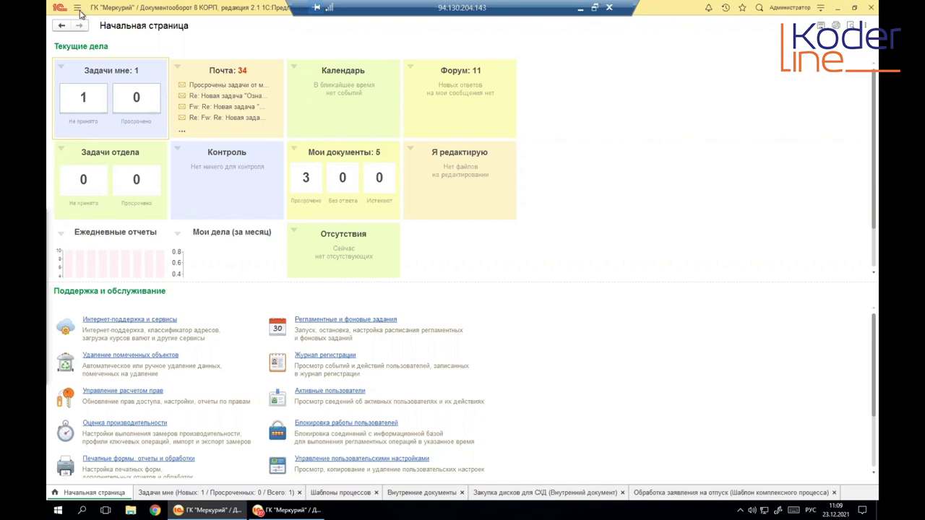
Open "Шаблоны процессов" from the "Управление процессами" section and show the "Исполнение" templates
{"action": "left_click", "coordinate": [78, 10]}
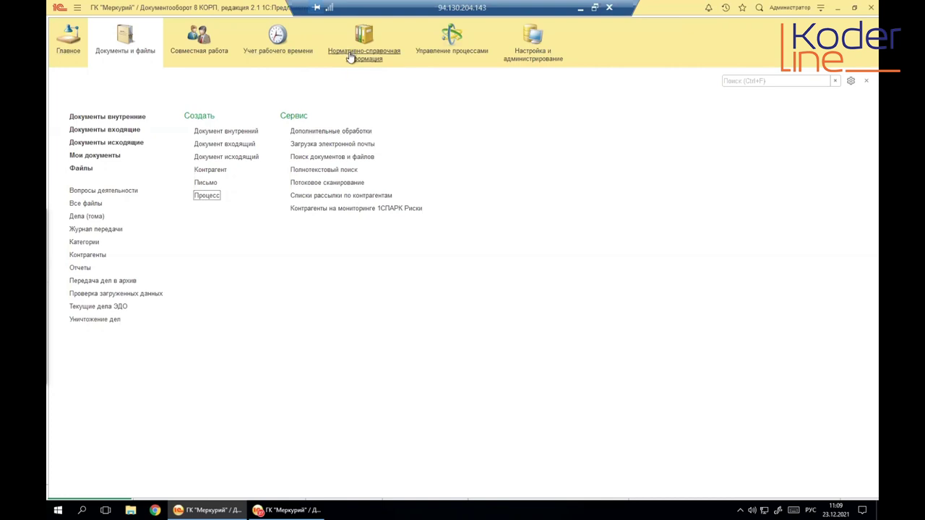
{"action": "left_click", "coordinate": [447, 55]}
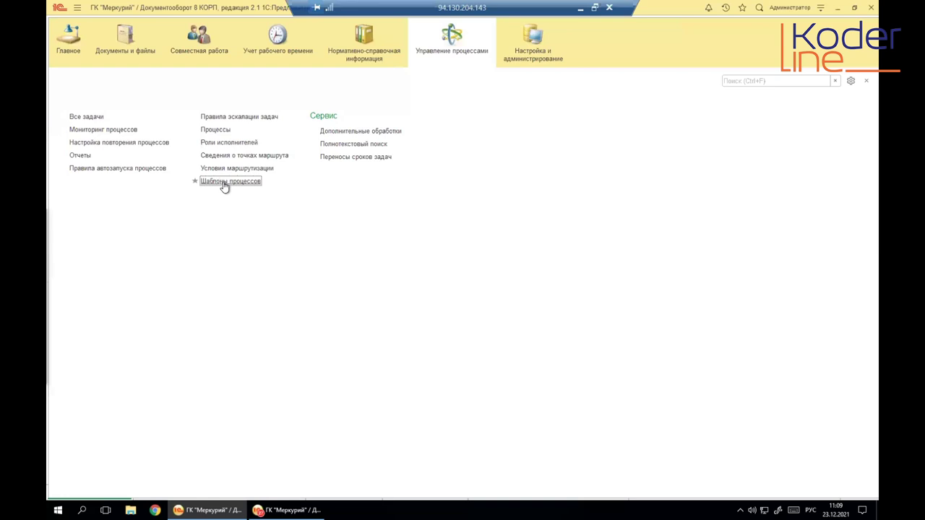
{"action": "left_click", "coordinate": [87, 62]}
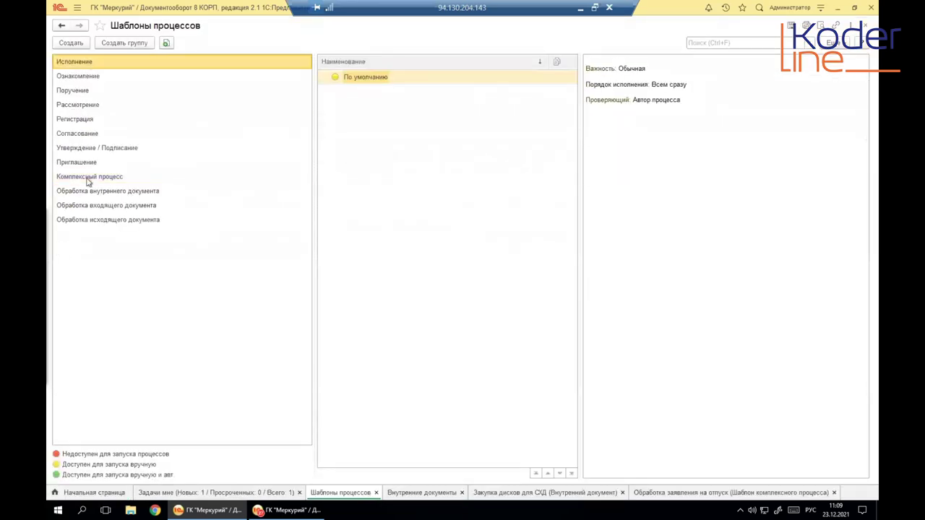
Look through the templates of the types "Ознакомление", "Поручение", "Рассмотрение" and "Комплексный процесс"
{"action": "left_click", "coordinate": [78, 78]}
{"action": "left_click", "coordinate": [78, 91]}
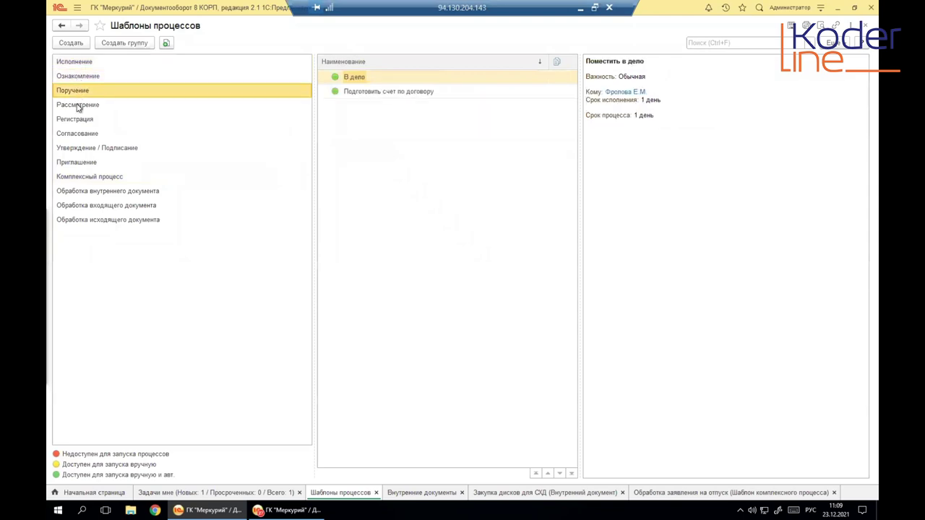
{"action": "left_click", "coordinate": [80, 106]}
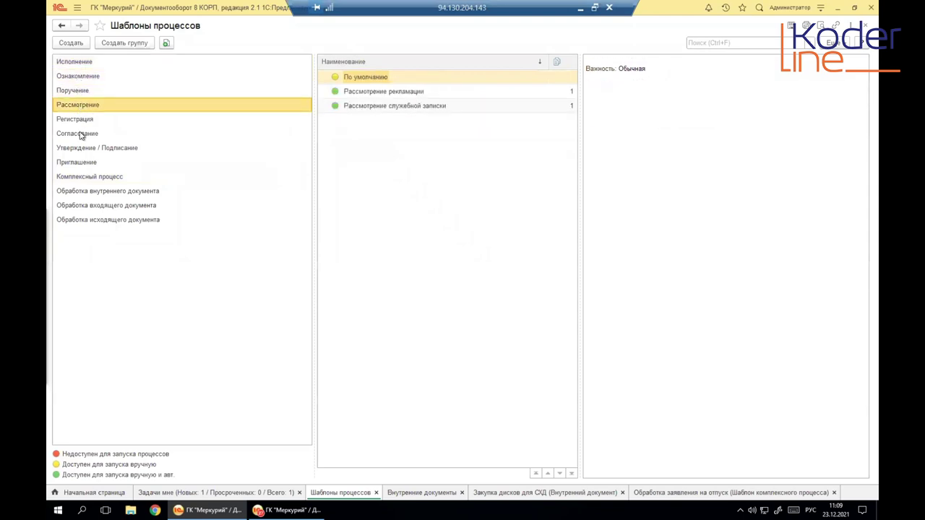
{"action": "left_click", "coordinate": [79, 177]}
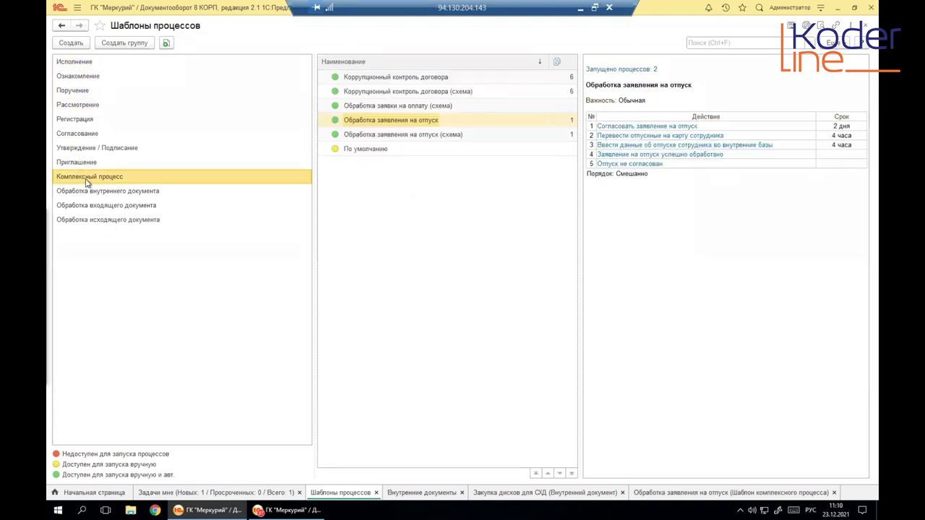
Review the simple process types again, covering "Исполнение", "Ознакомление", "Согласование", "Регистрация", "Рассмотрение" and "Утверждение / Подписание"
{"action": "left_click", "coordinate": [89, 63]}
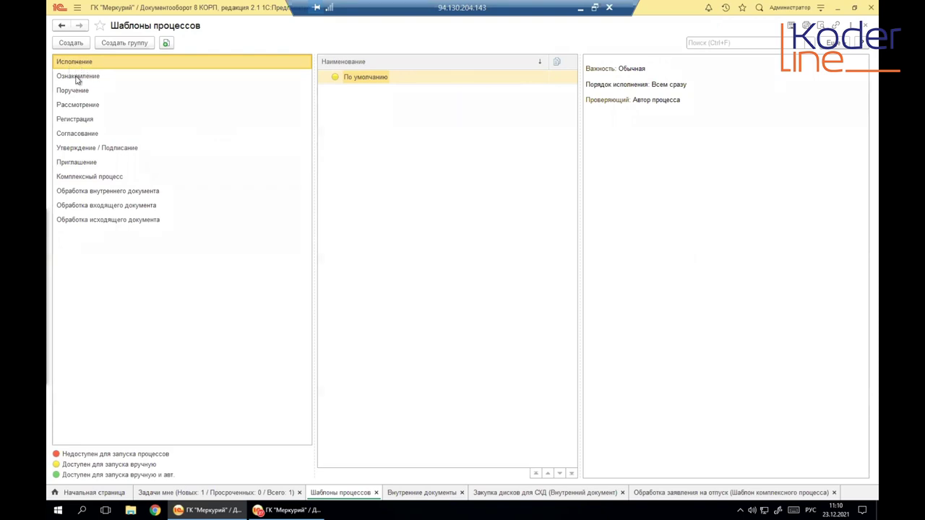
{"action": "left_click", "coordinate": [78, 79]}
{"action": "left_click", "coordinate": [76, 136]}
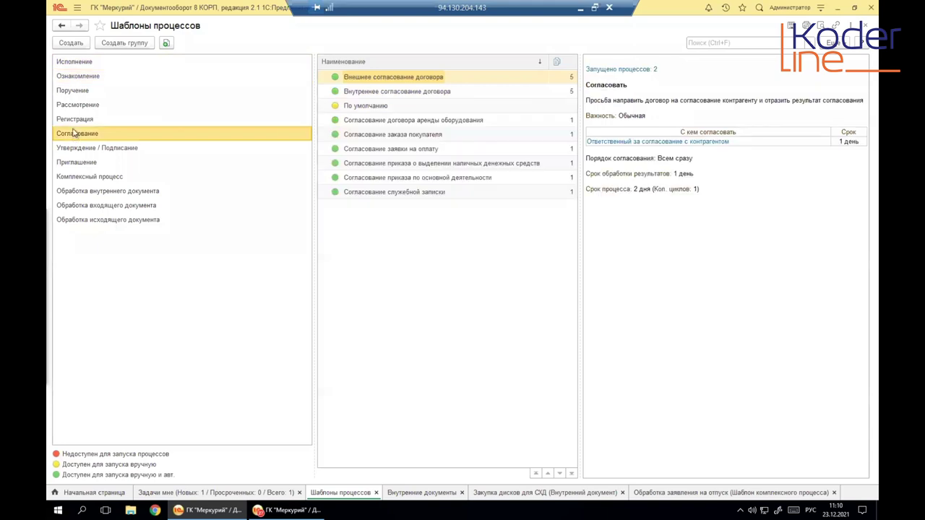
{"action": "left_click", "coordinate": [75, 118]}
{"action": "left_click", "coordinate": [75, 104]}
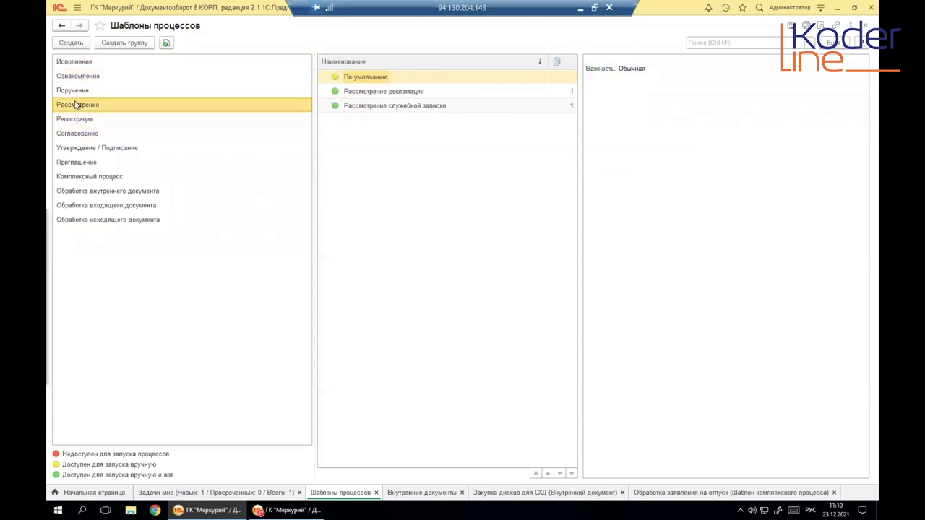
{"action": "left_click", "coordinate": [81, 150]}
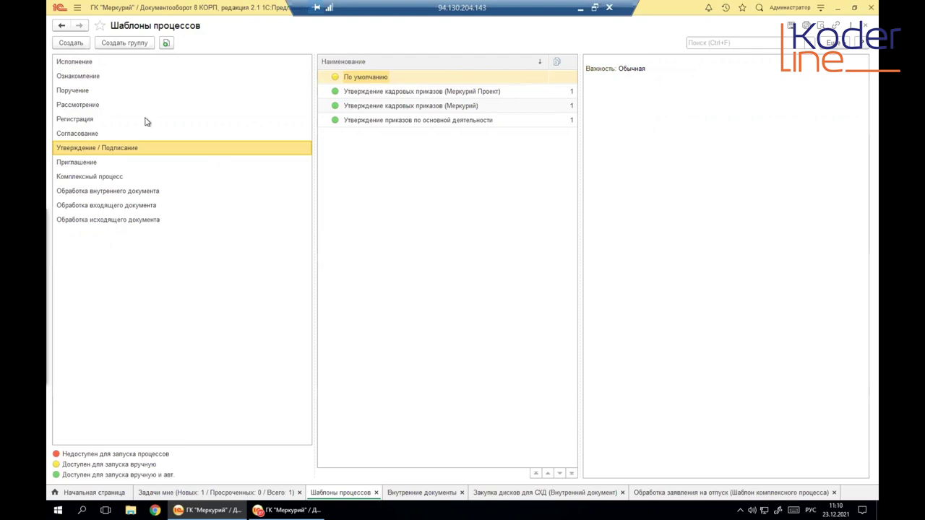
{"action": "left_click", "coordinate": [80, 135]}
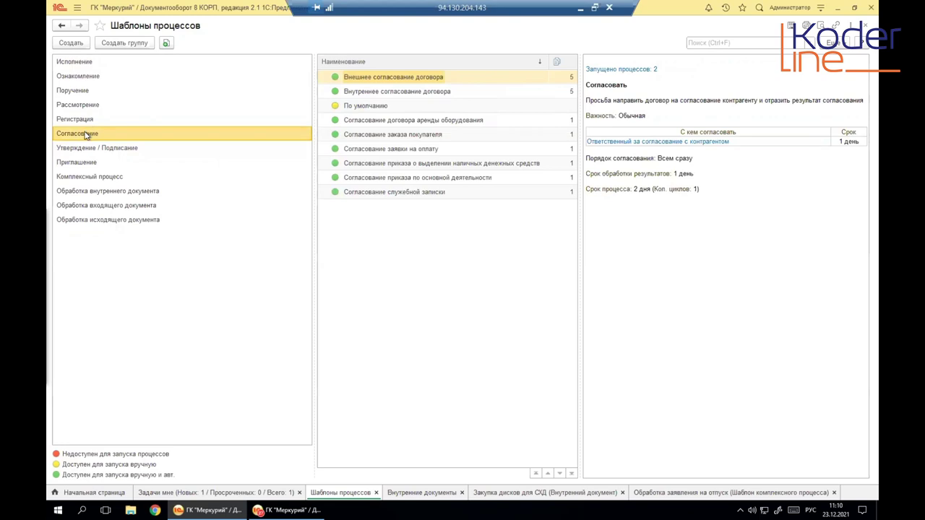
{"action": "left_click", "coordinate": [88, 64]}
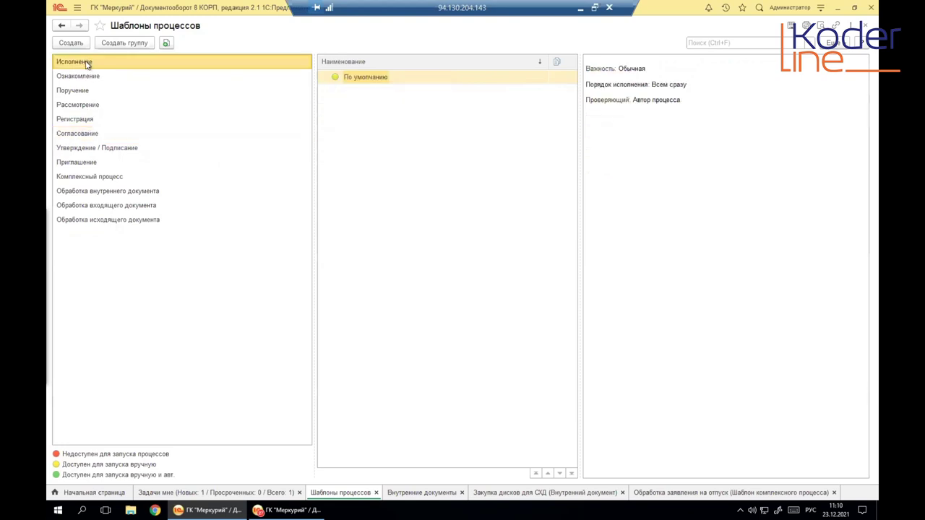
Open the "Комплексный процесс" template "Обработка заявления на отпуск" and view its general details and process settings
{"action": "left_click", "coordinate": [90, 178]}
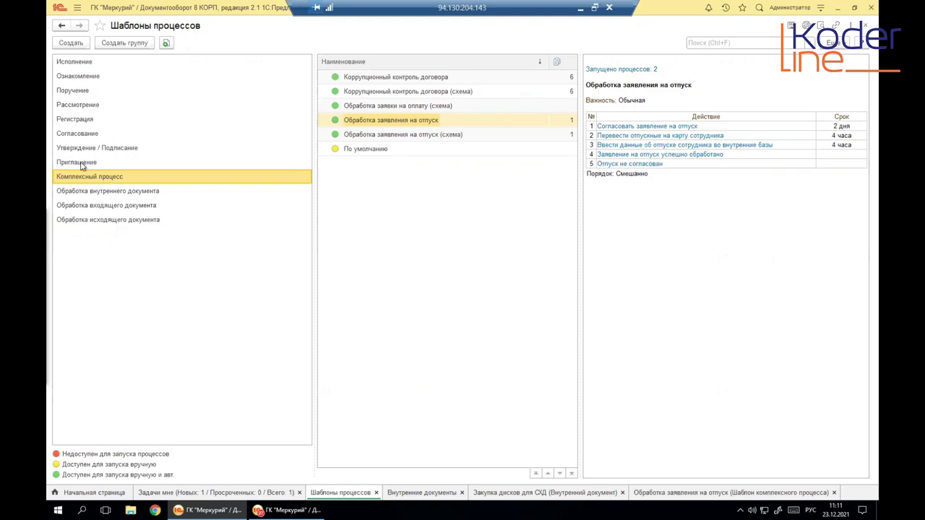
{"action": "double_click", "coordinate": [383, 123]}
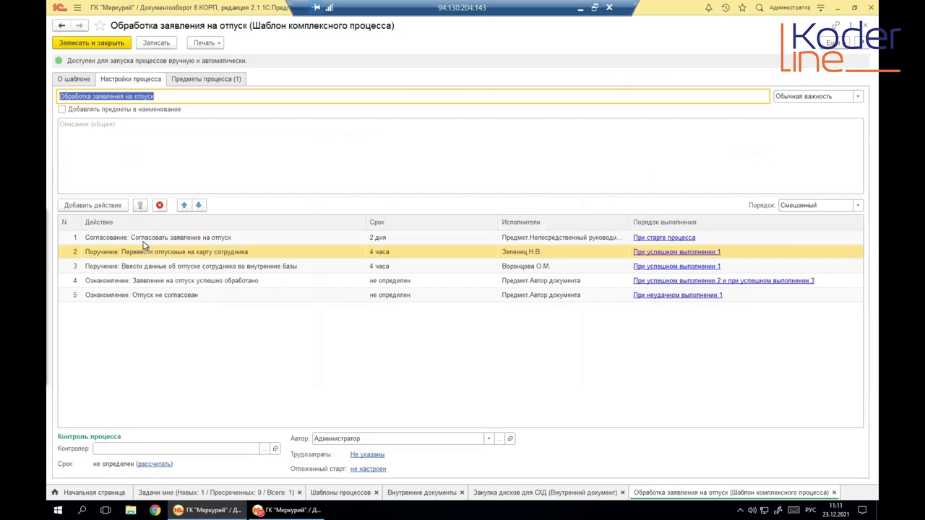
{"action": "left_click", "coordinate": [78, 80]}
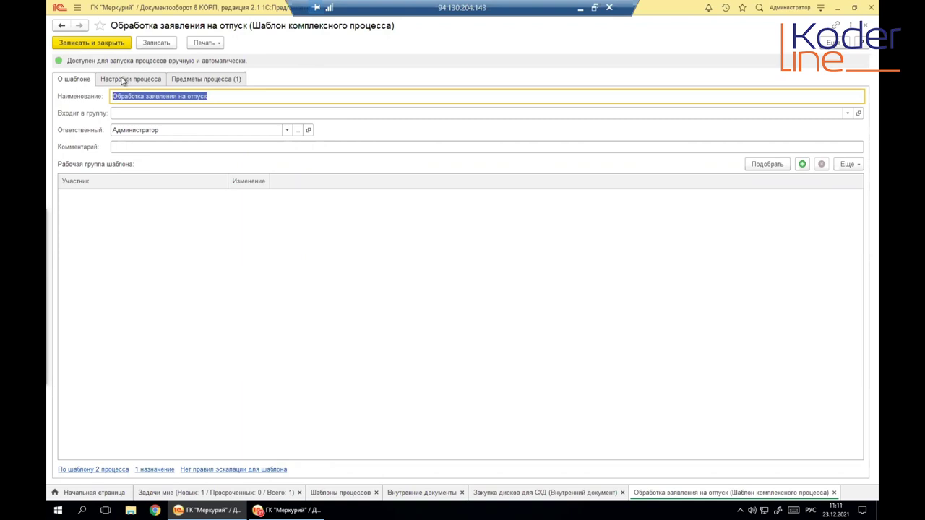
{"action": "left_click", "coordinate": [123, 81]}
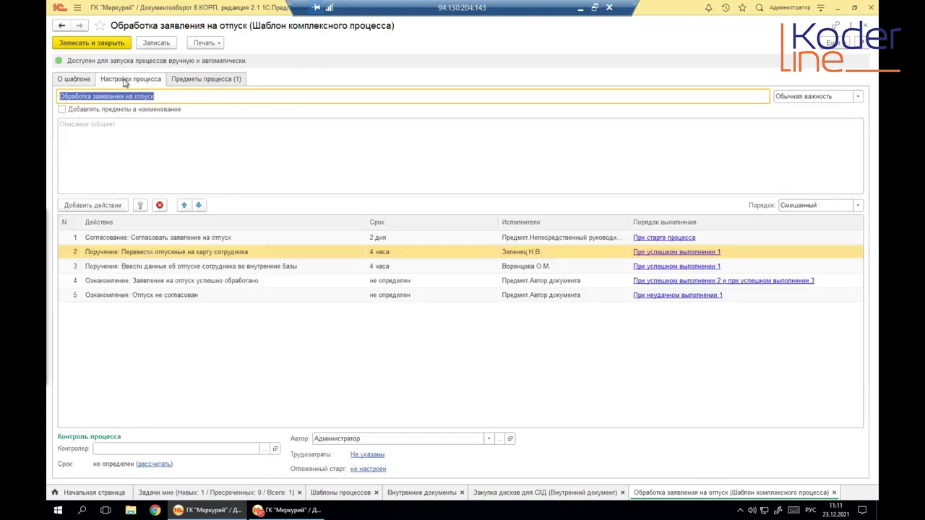
Examine the action sequence of the leave request template, from "Согласовать заявление на отпуск" through "Отпуск не согласован"
{"action": "left_click", "coordinate": [111, 239]}
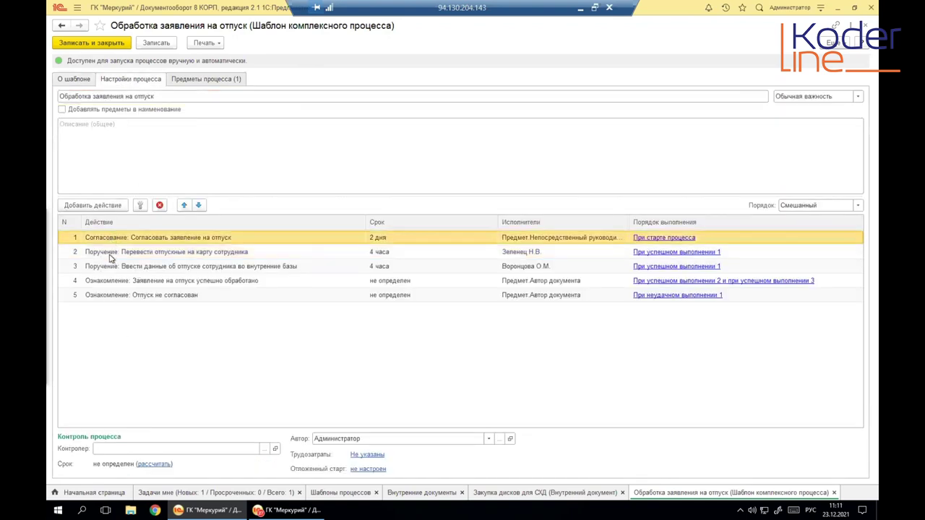
{"action": "left_click", "coordinate": [110, 254]}
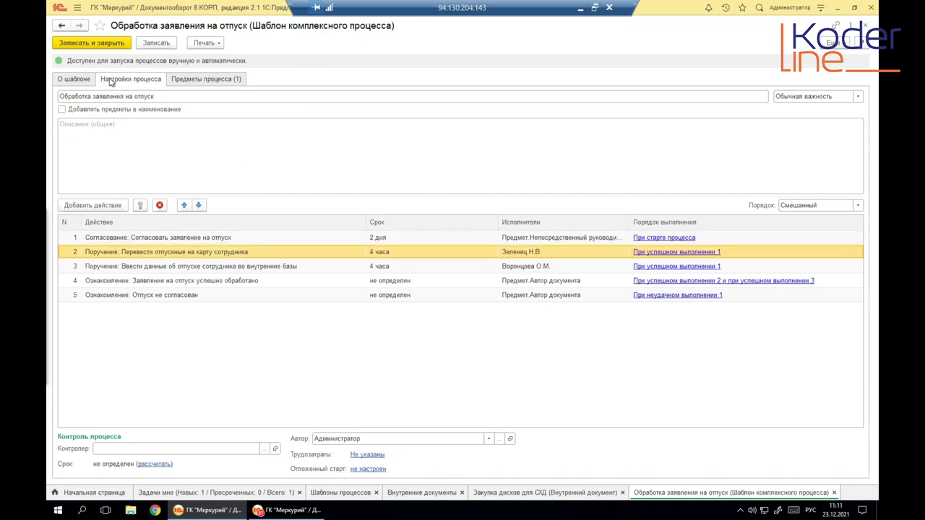
{"action": "left_click", "coordinate": [108, 239]}
{"action": "left_click", "coordinate": [110, 252]}
{"action": "left_click", "coordinate": [111, 267]}
{"action": "left_click", "coordinate": [113, 282]}
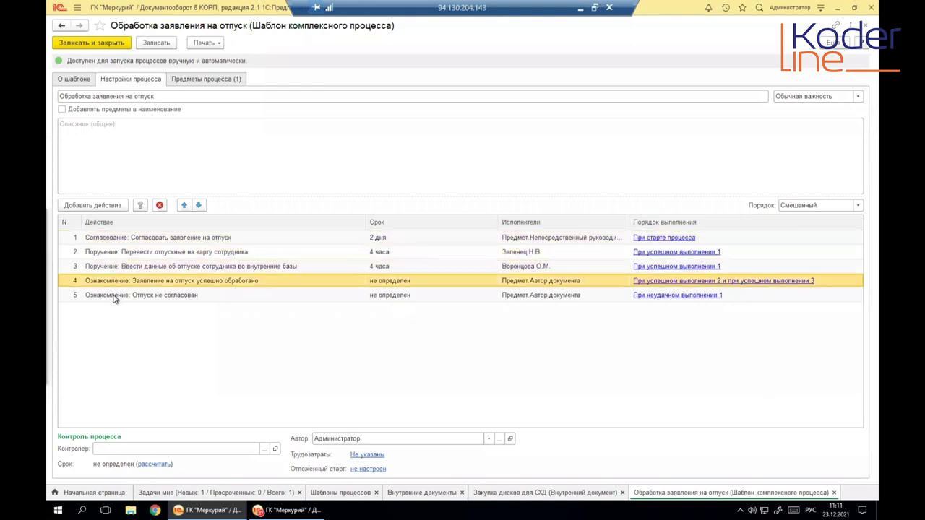
{"action": "left_click", "coordinate": [113, 296]}
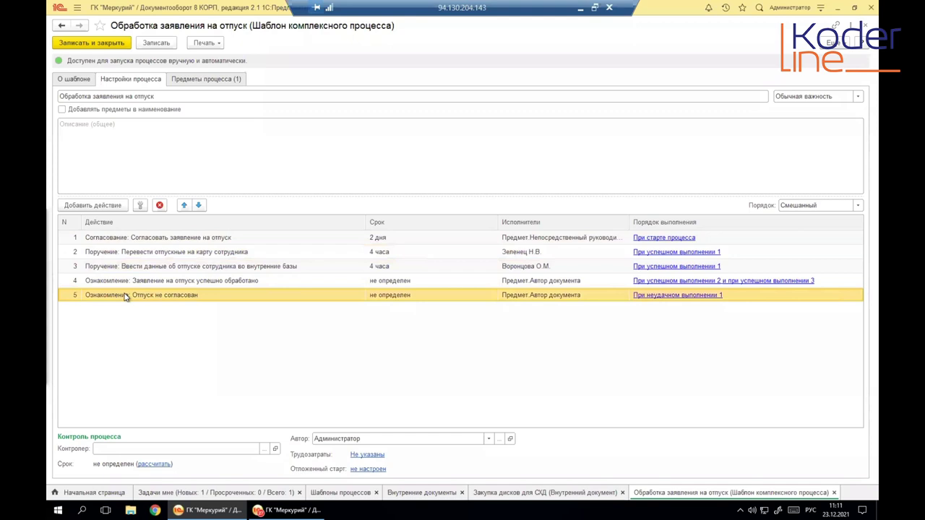
{"action": "left_click", "coordinate": [114, 238]}
{"action": "left_click", "coordinate": [110, 253]}
{"action": "left_click", "coordinate": [109, 267]}
{"action": "left_click", "coordinate": [110, 281]}
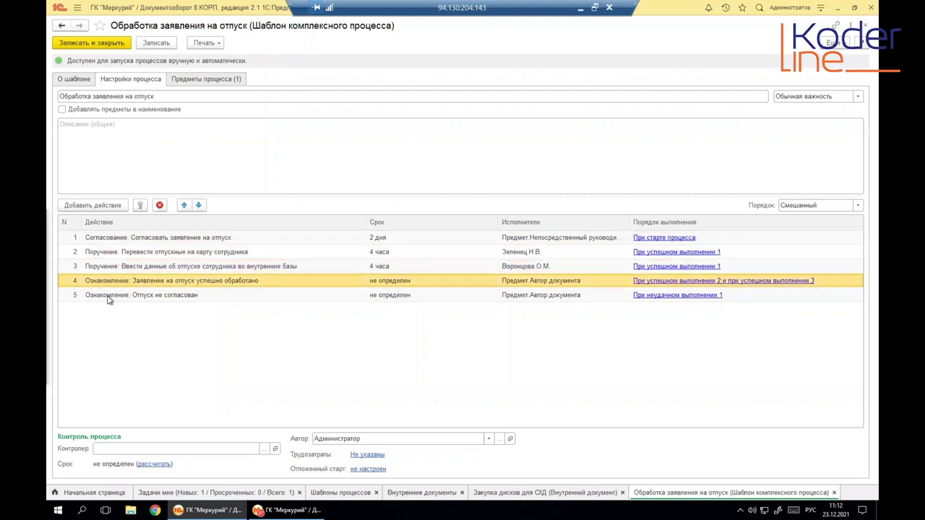
{"action": "left_click", "coordinate": [108, 298]}
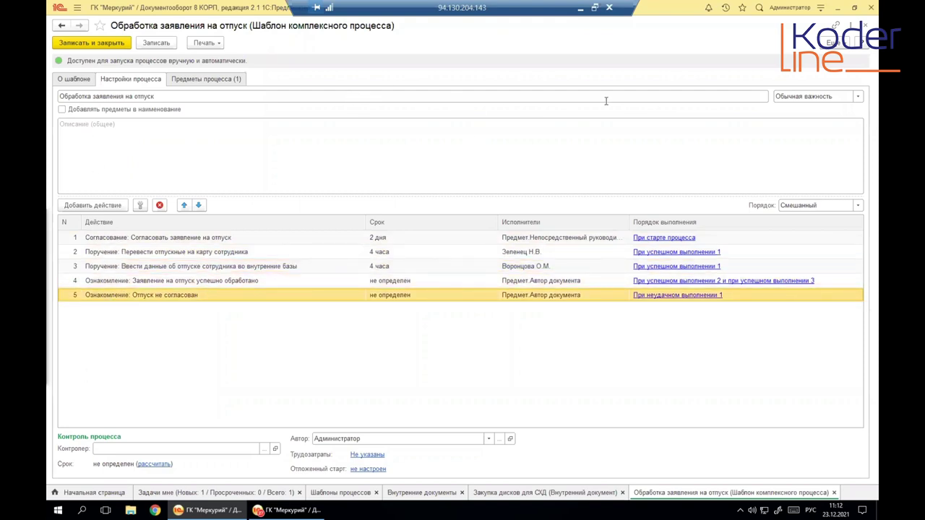
{"action": "left_click", "coordinate": [160, 240]}
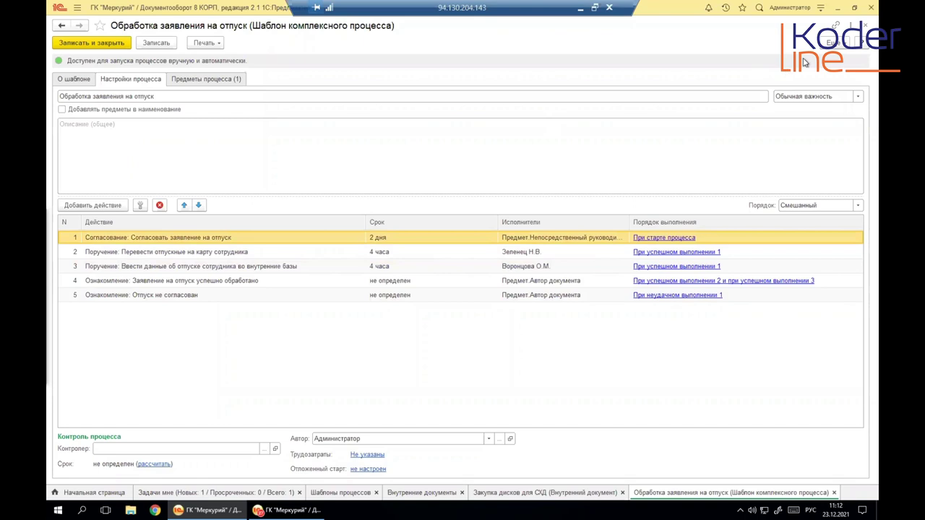
Close the leave request template and open the process settings of the "По умолчанию" template under "Исполнение"
{"action": "left_click", "coordinate": [863, 26]}
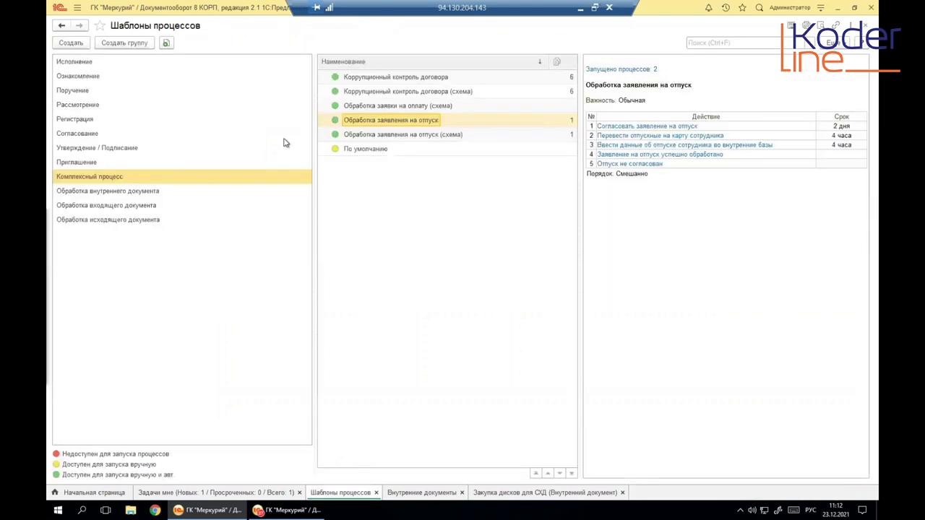
{"action": "left_click", "coordinate": [76, 64]}
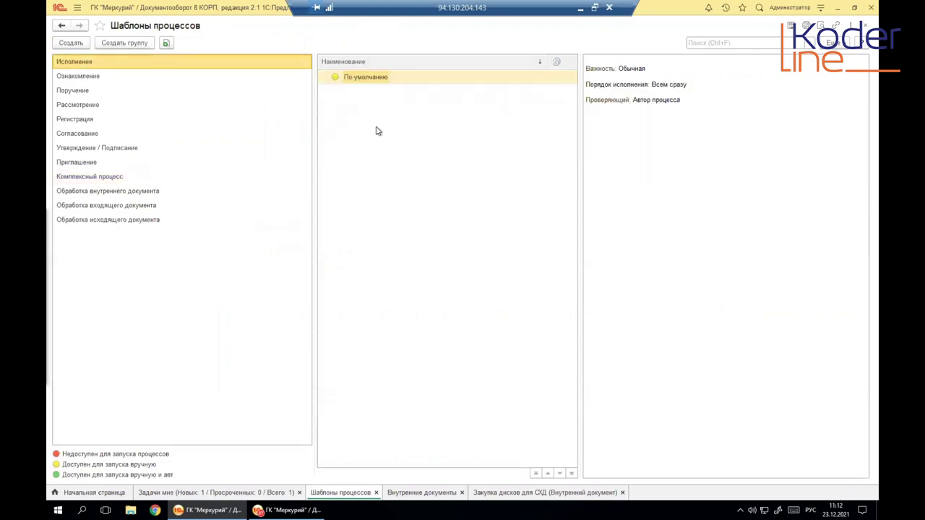
{"action": "double_click", "coordinate": [363, 78]}
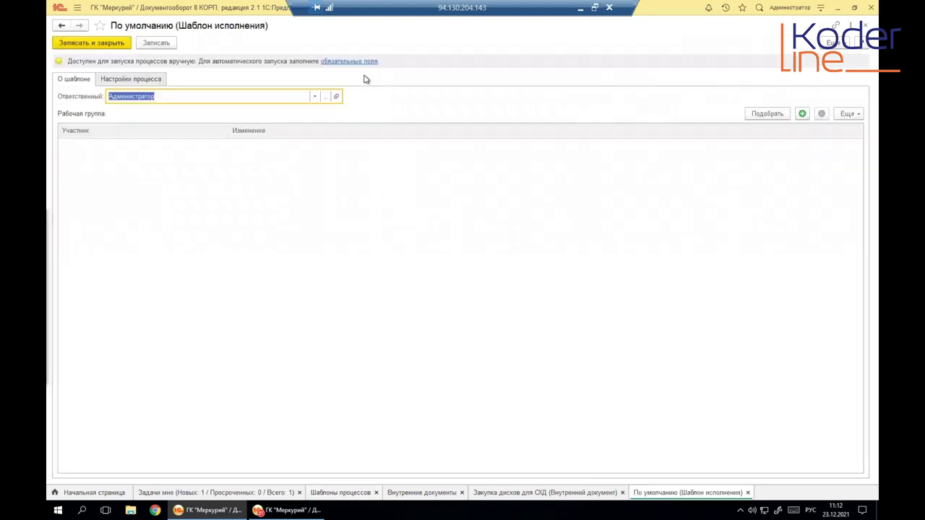
{"action": "left_click", "coordinate": [135, 81]}
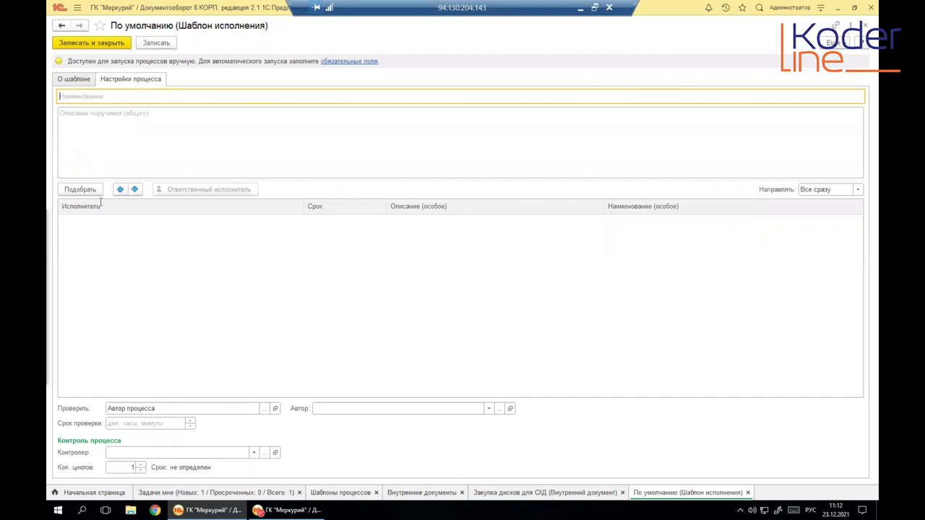
Examine the performers table and the process name field of the default execution template
{"action": "left_click", "coordinate": [77, 221]}
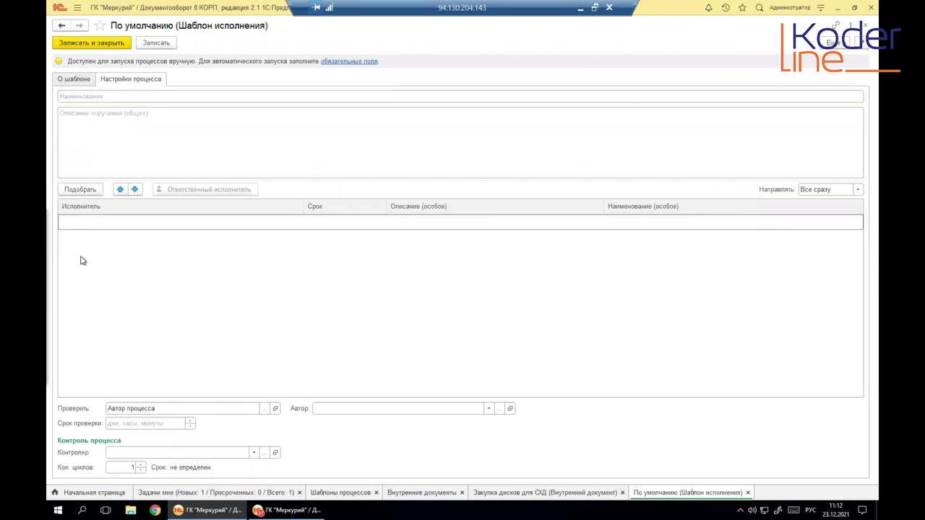
{"action": "left_click", "coordinate": [85, 96]}
{"action": "right_click", "coordinate": [82, 96]}
{"action": "left_click", "coordinate": [78, 97]}
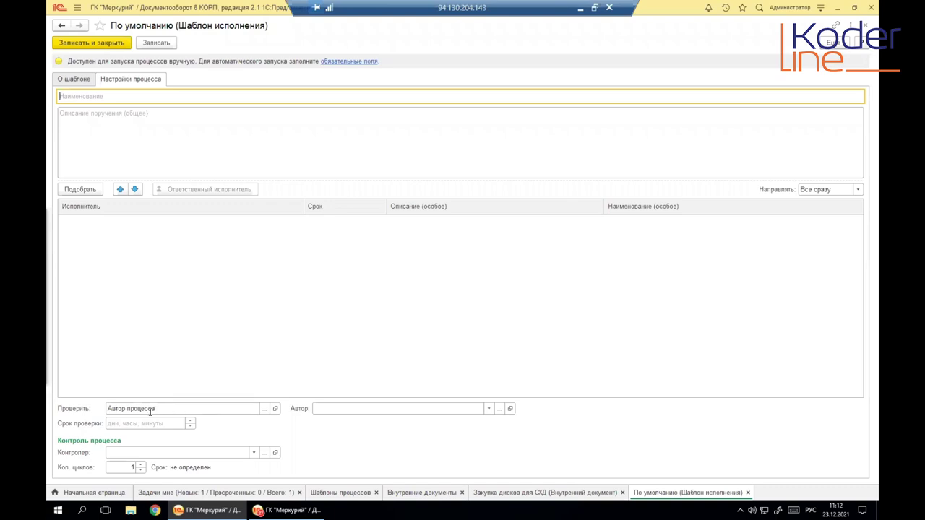
Clear the reviewer value "Автор процесса" from the "Проверить" field of the execution template
{"action": "triple_click", "coordinate": [160, 408]}
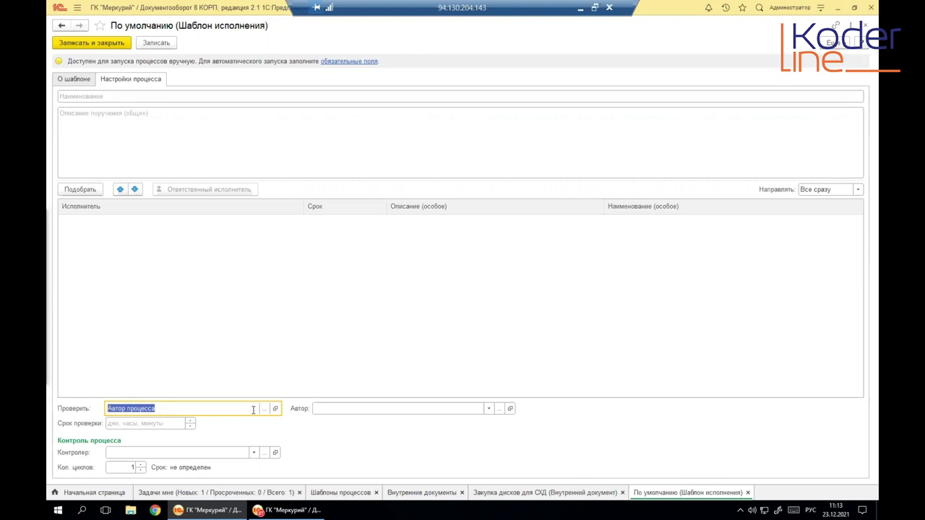
{"action": "right_click", "coordinate": [136, 409]}
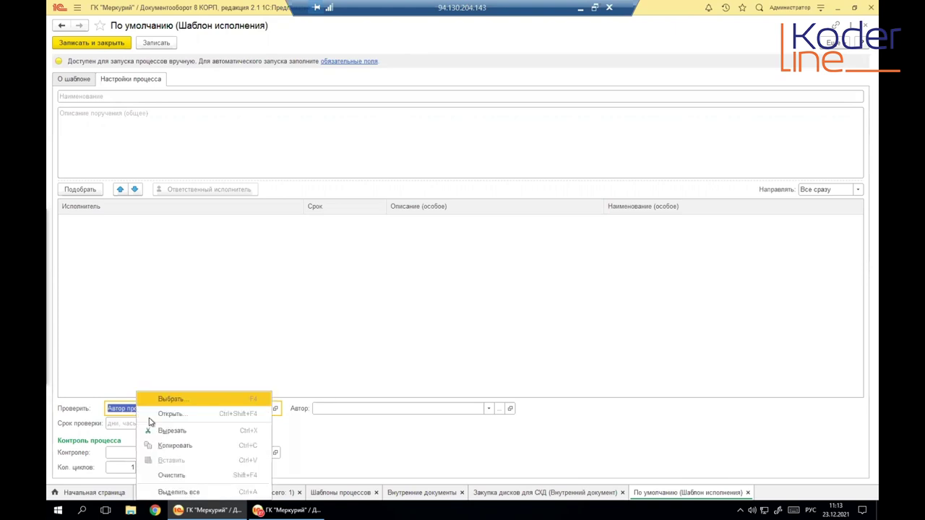
{"action": "left_click", "coordinate": [177, 476]}
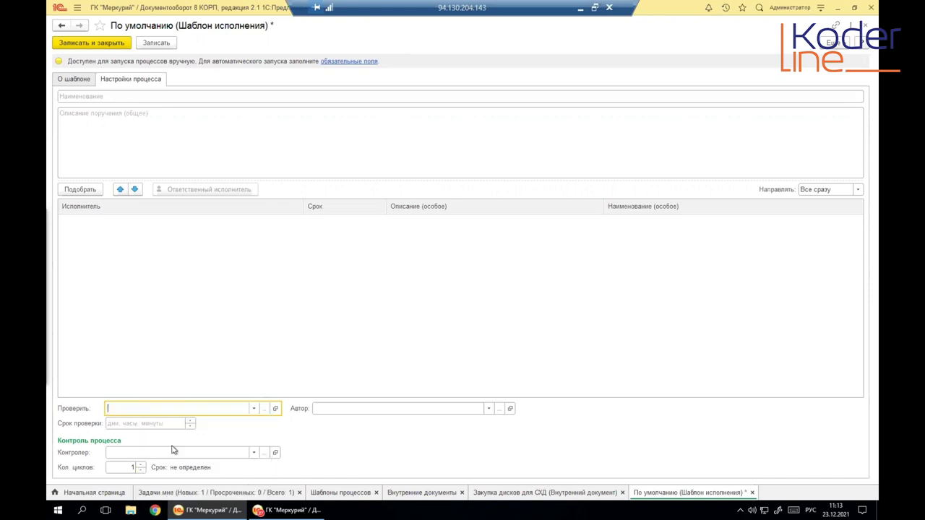
{"action": "double_click", "coordinate": [124, 250]}
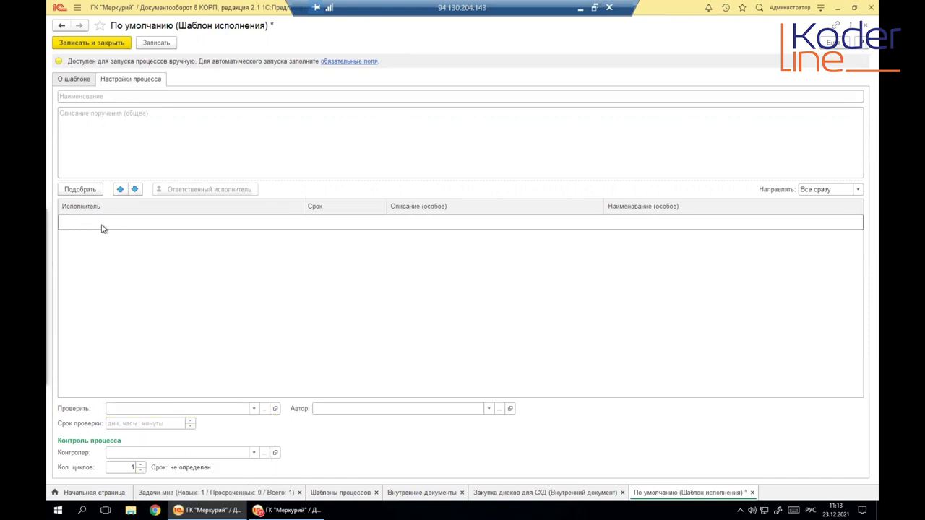
{"action": "right_click", "coordinate": [101, 228]}
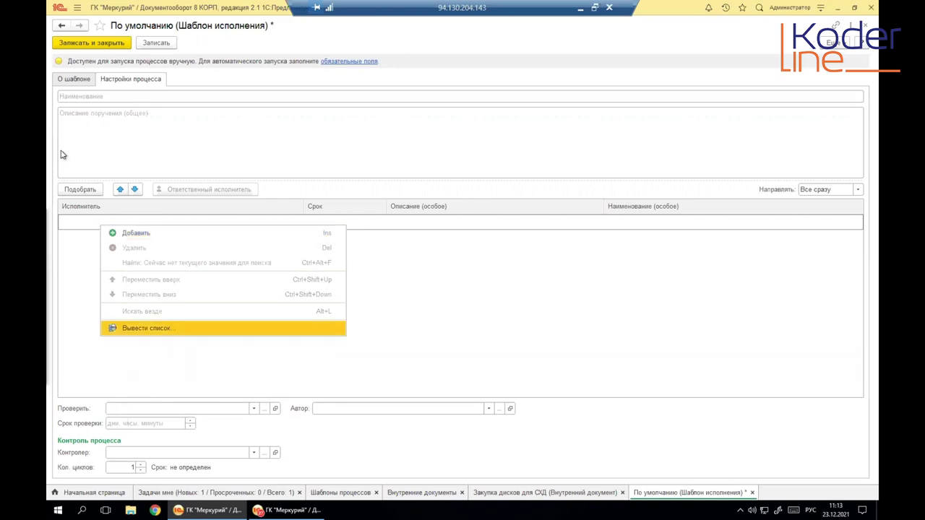
{"action": "left_click", "coordinate": [114, 128]}
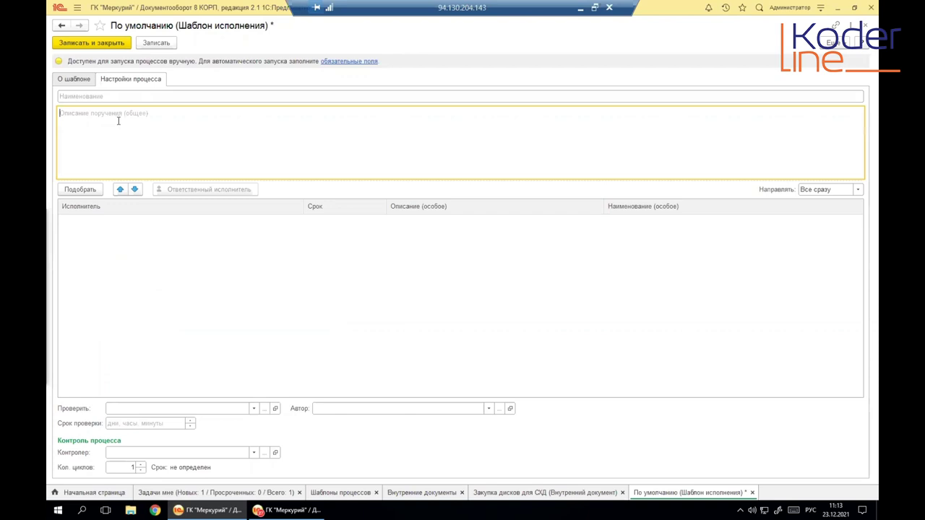
Set the "Проверить" field to the suggested employee
{"action": "left_click", "coordinate": [127, 409]}
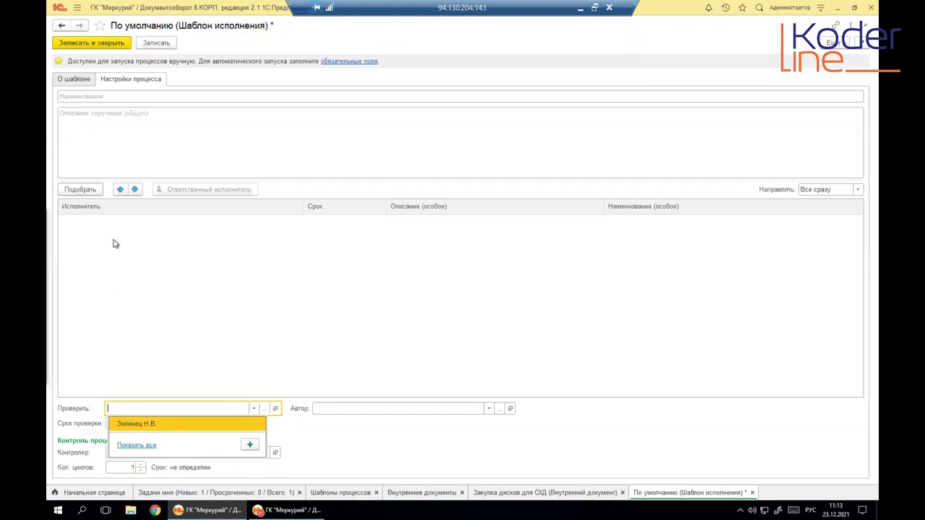
{"action": "left_click", "coordinate": [145, 427]}
{"action": "left_click", "coordinate": [154, 410]}
{"action": "key", "text": "Home"}
{"action": "key", "text": "shift+Right"}
{"action": "key", "text": "shift+Right"}
{"action": "key", "text": "shift+Right"}
{"action": "key", "text": "shift+Right"}
{"action": "left_click", "coordinate": [152, 408]}
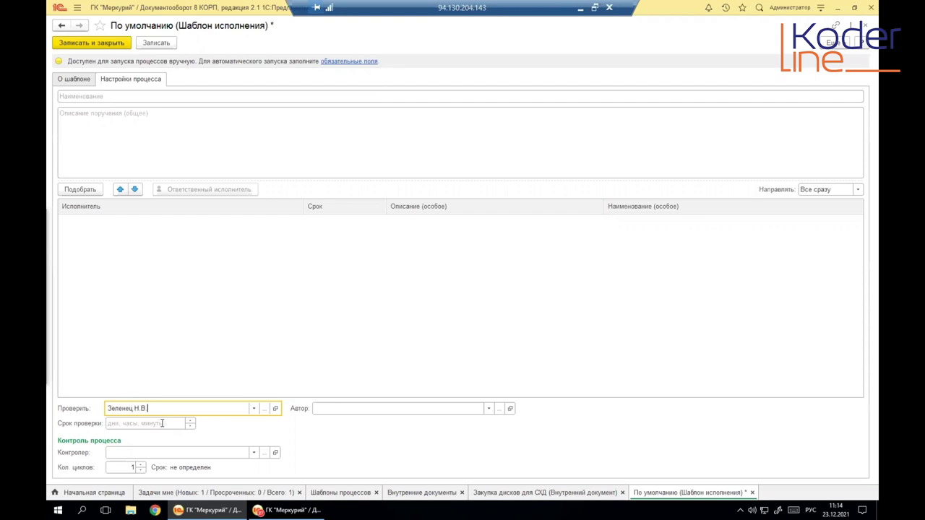
Add a row to the performers table with the suggested employee as performer
{"action": "right_click", "coordinate": [110, 235]}
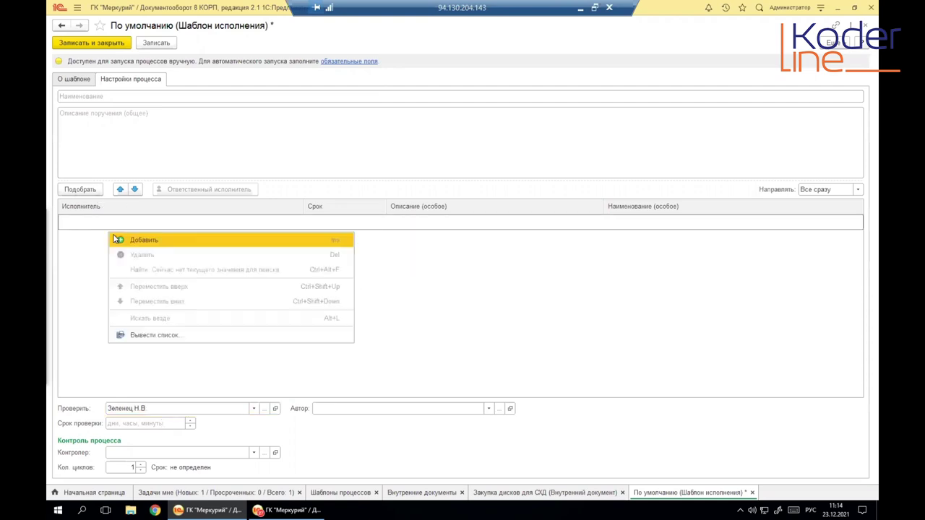
{"action": "left_click", "coordinate": [130, 242]}
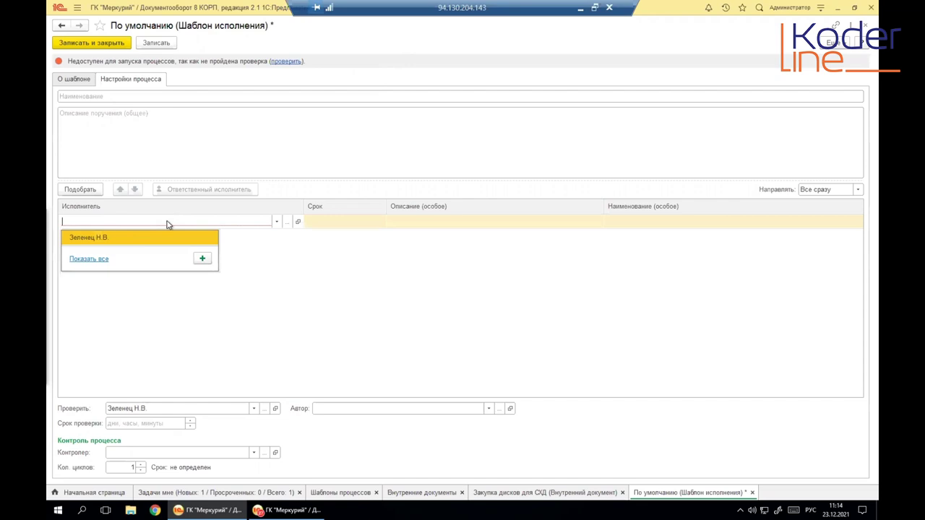
{"action": "left_click", "coordinate": [125, 237]}
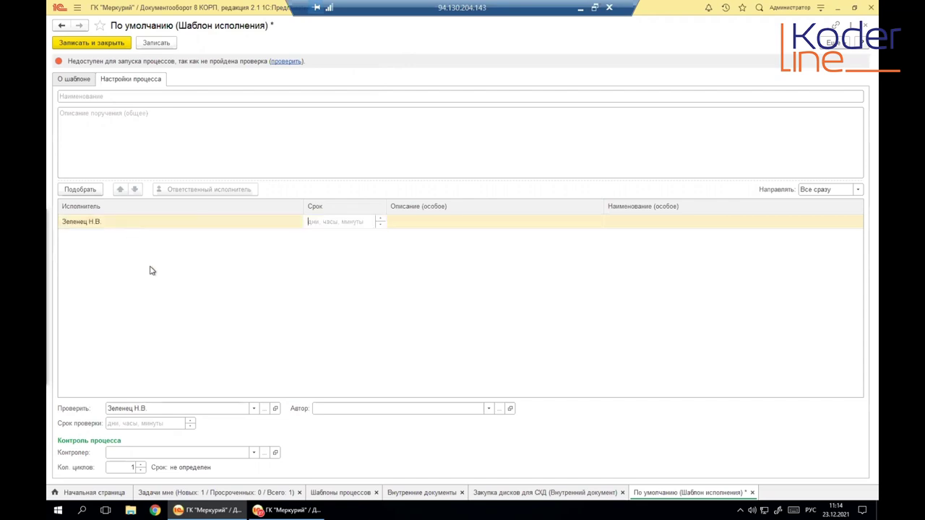
Set the "Проверить" field to "Автор процесса" from the "Автоподстановки" group of the employee selection
{"action": "left_click", "coordinate": [149, 408]}
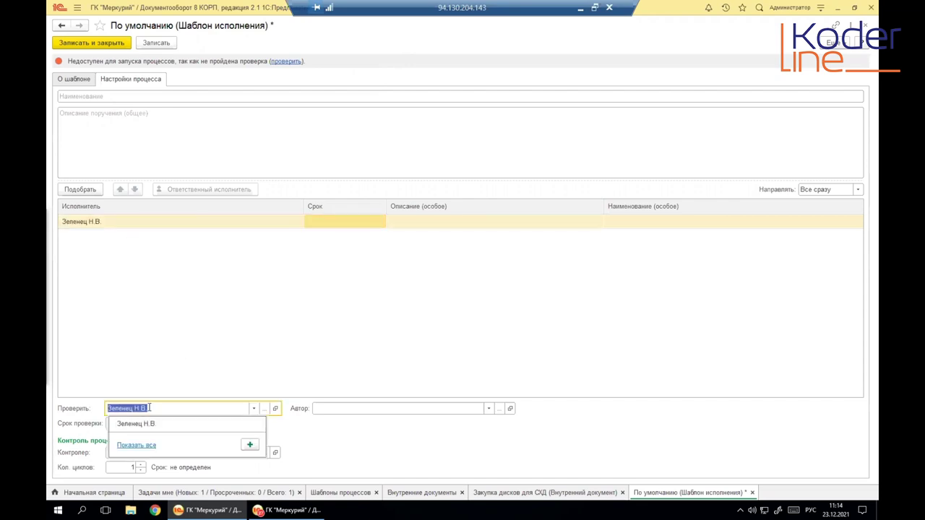
{"action": "left_click", "coordinate": [135, 444]}
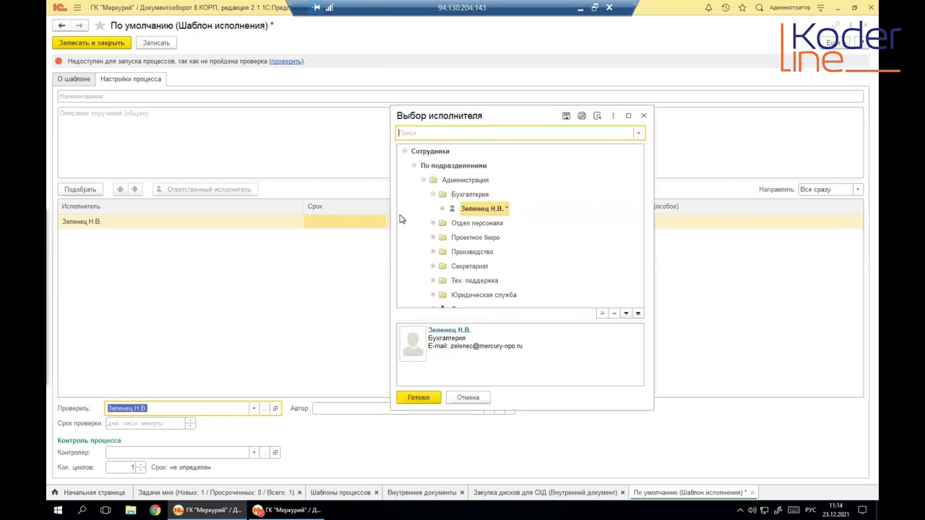
{"action": "left_click", "coordinate": [414, 166]}
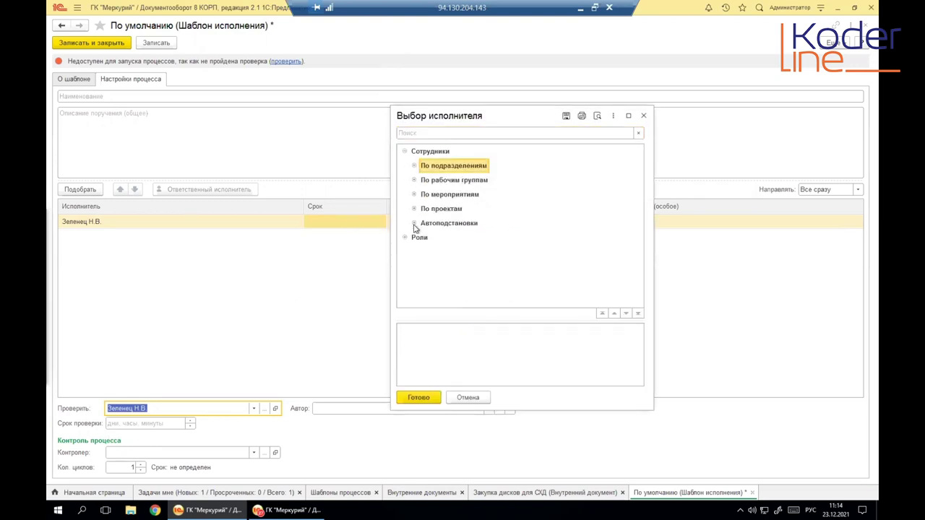
{"action": "left_click", "coordinate": [414, 224]}
{"action": "left_click", "coordinate": [465, 239]}
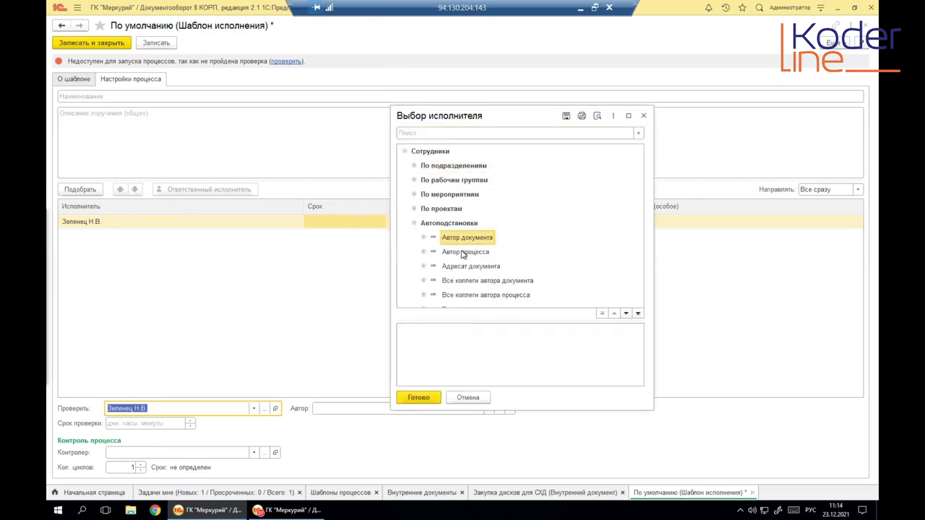
{"action": "left_click", "coordinate": [463, 252]}
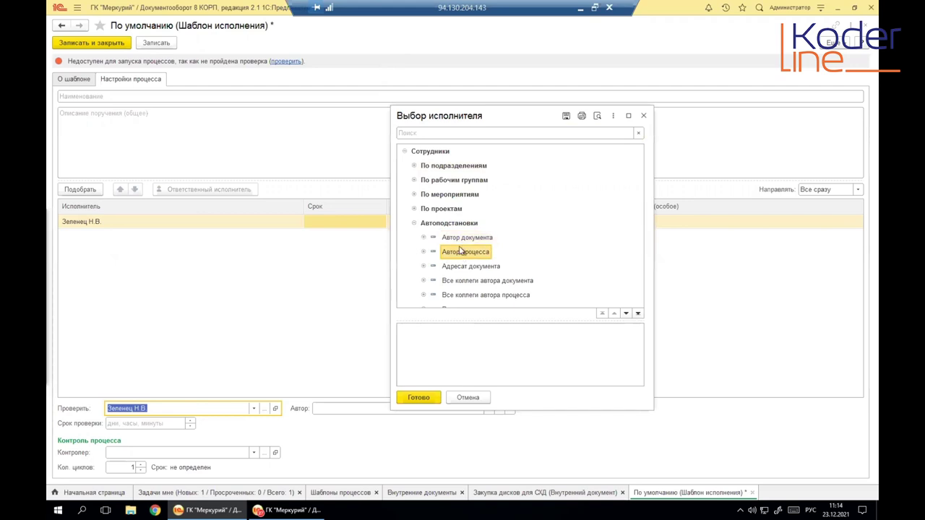
{"action": "double_click", "coordinate": [456, 254]}
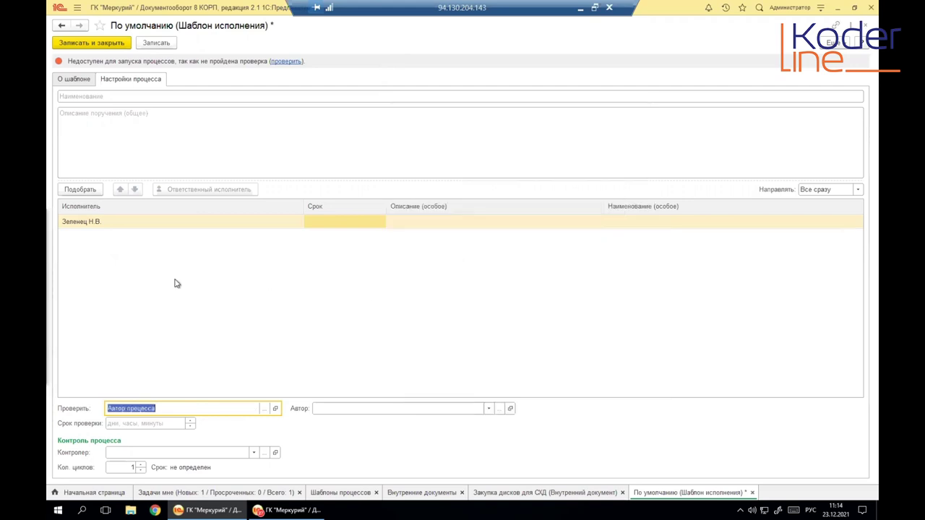
{"action": "right_click", "coordinate": [131, 408]}
{"action": "key", "text": "Escape"}
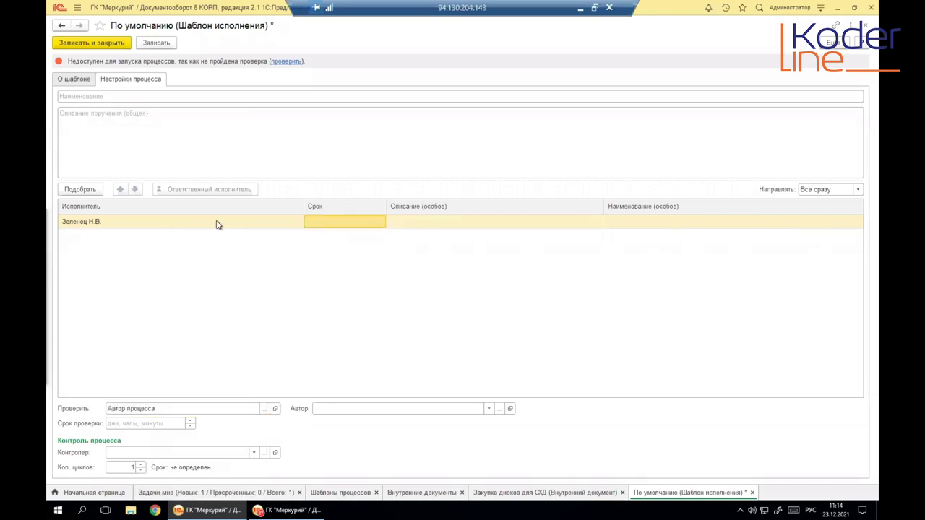
Set the first performer's "Срок" to 1 день
{"action": "left_click", "coordinate": [322, 226]}
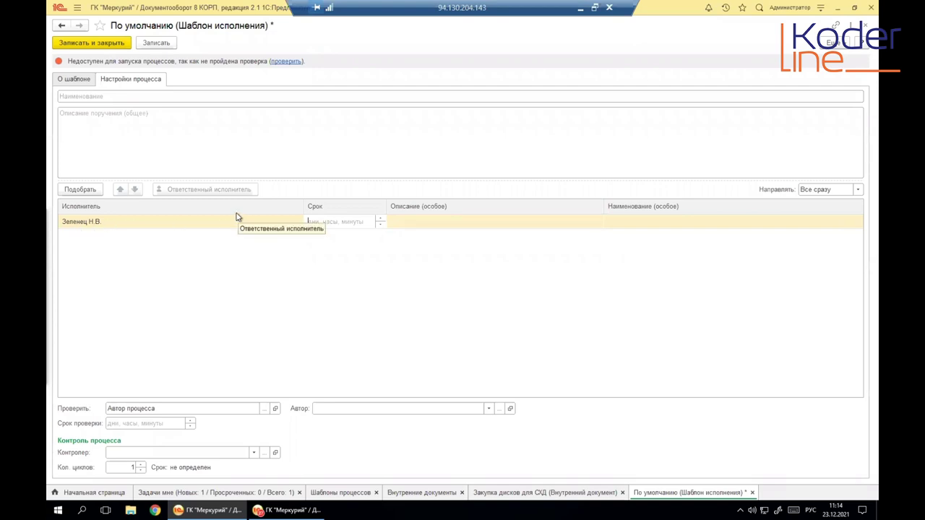
{"action": "type", "text": "1"}
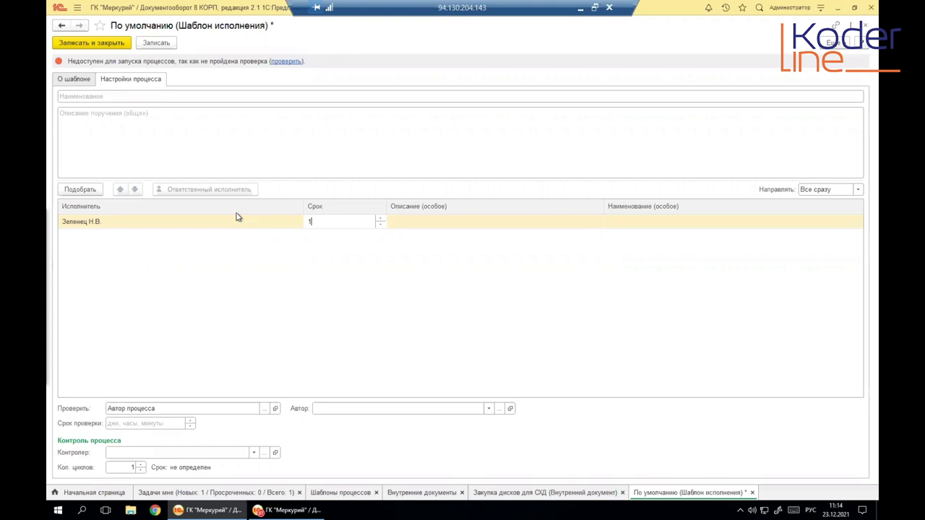
{"action": "type", "text": "д"}
{"action": "key", "text": "Return"}
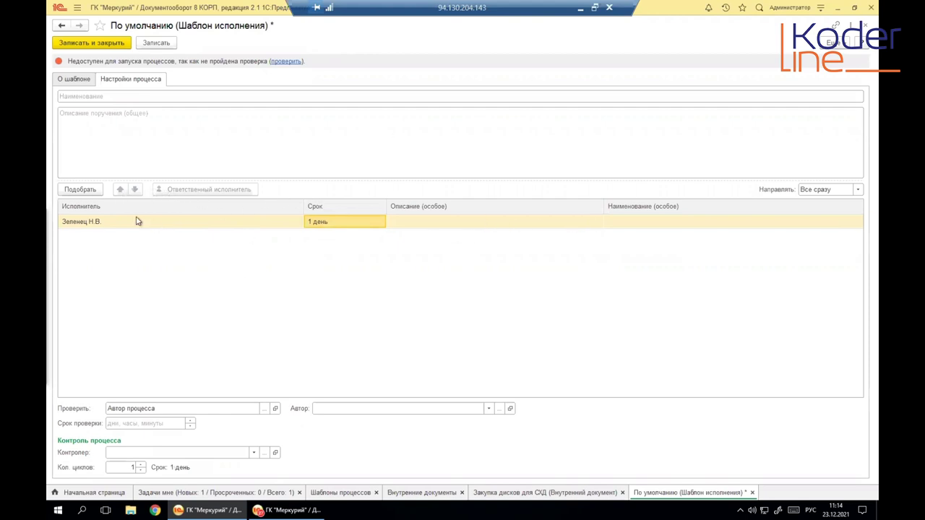
Add a second performer row and select the employee from "Отдел персонала" under "Администрация"
{"action": "right_click", "coordinate": [98, 251]}
{"action": "left_click", "coordinate": [138, 258]}
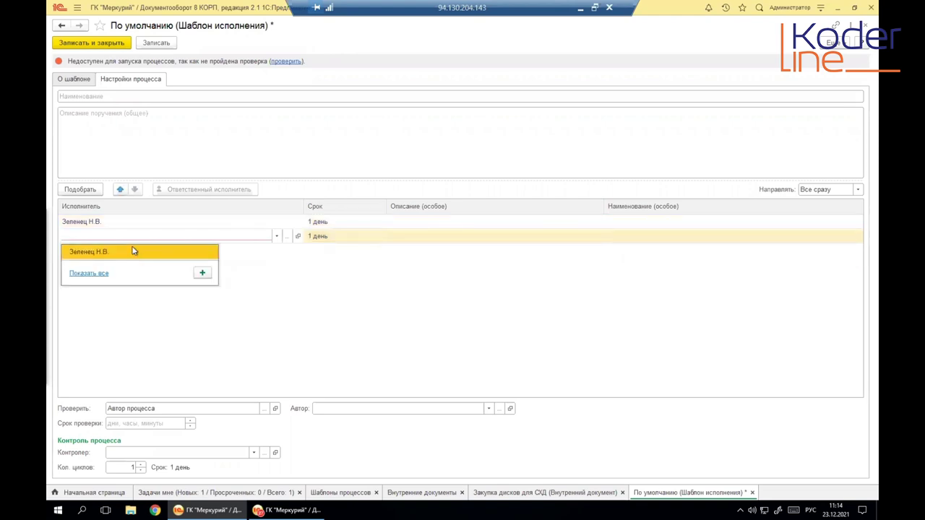
{"action": "left_click", "coordinate": [277, 236]}
{"action": "left_click", "coordinate": [89, 274]}
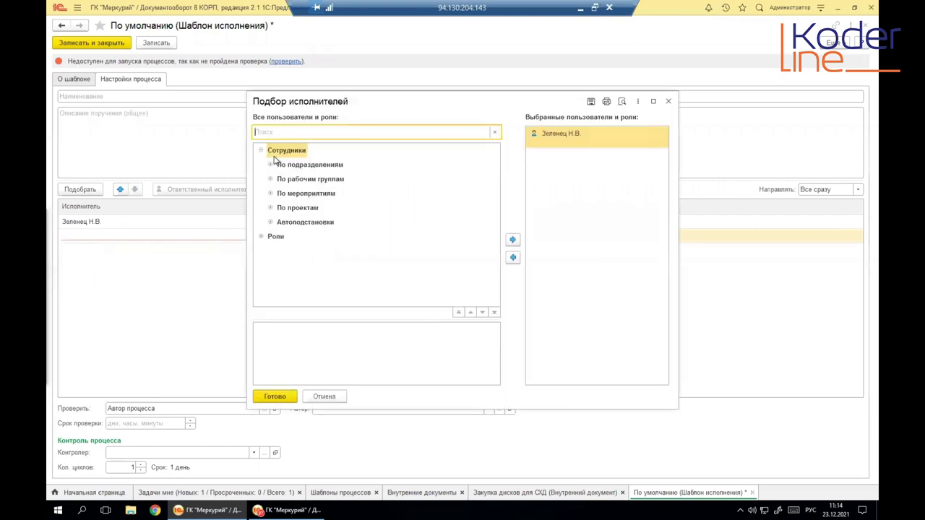
{"action": "left_click", "coordinate": [271, 164]}
{"action": "left_click", "coordinate": [280, 179]}
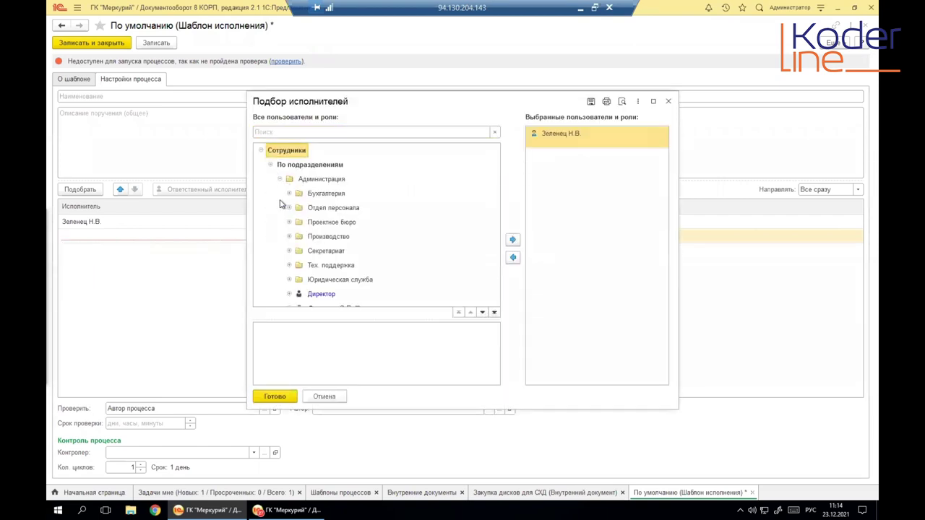
{"action": "left_click", "coordinate": [289, 207]}
{"action": "double_click", "coordinate": [328, 224]}
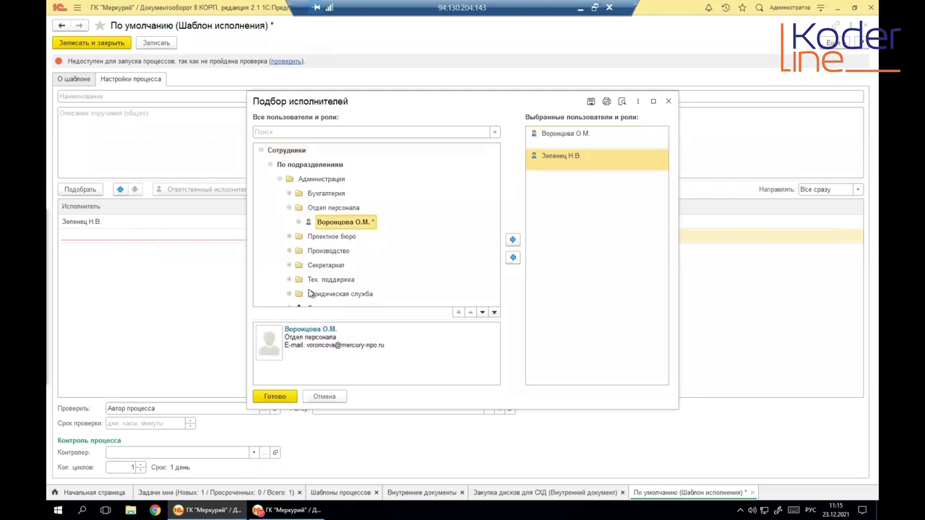
{"action": "left_click", "coordinate": [275, 397]}
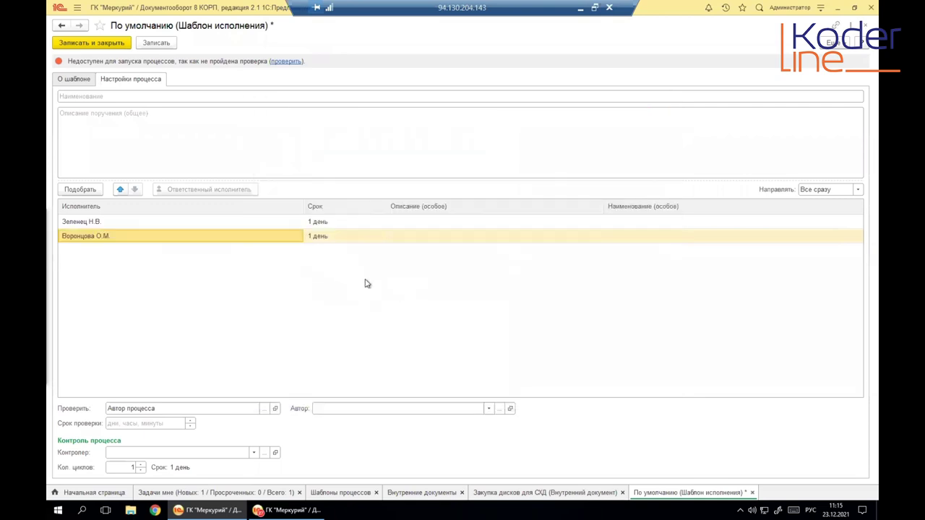
{"action": "left_click", "coordinate": [318, 225]}
{"action": "left_click", "coordinate": [322, 236]}
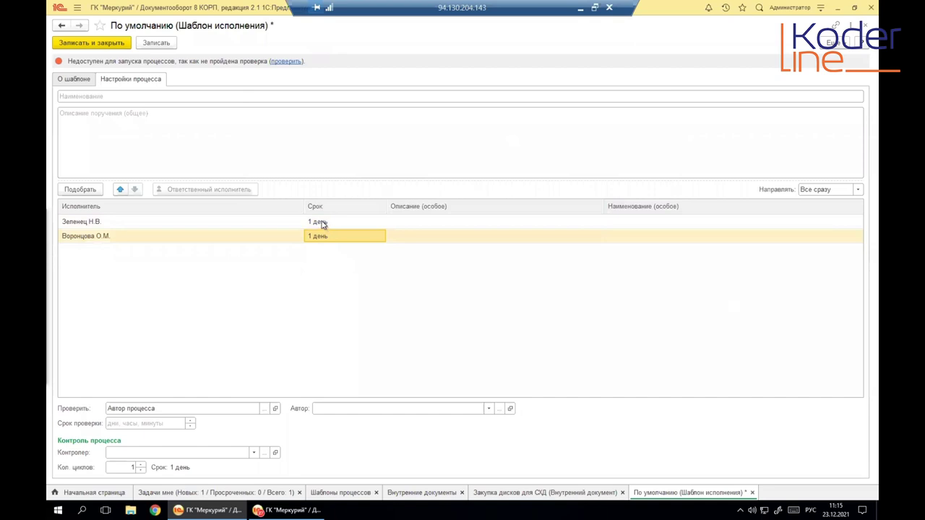
{"action": "left_click", "coordinate": [322, 225]}
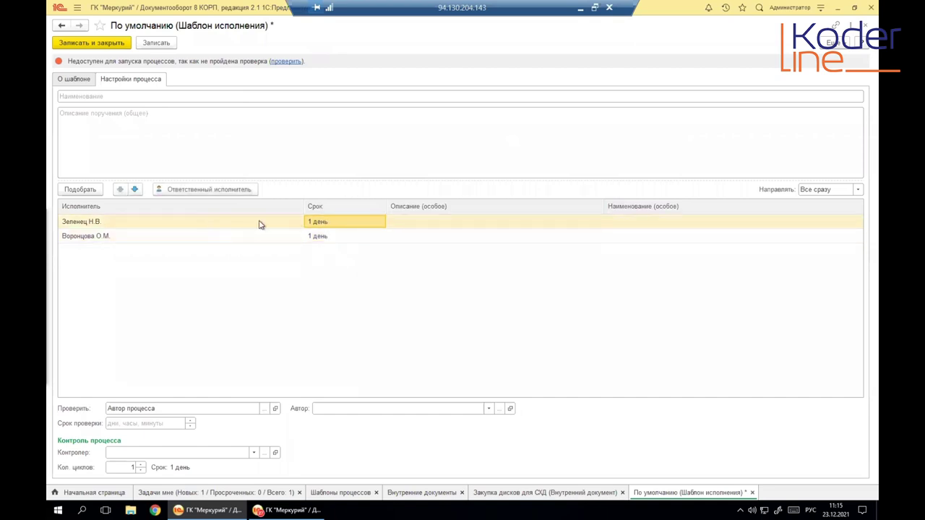
{"action": "left_click", "coordinate": [322, 237]}
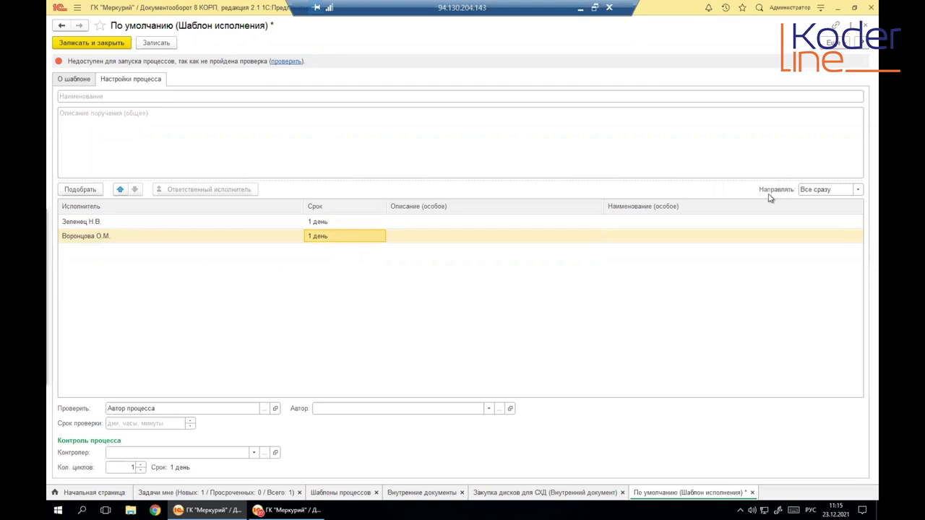
Set the "Направлять" order for the performers to "Смешанно"
{"action": "left_click", "coordinate": [853, 190]}
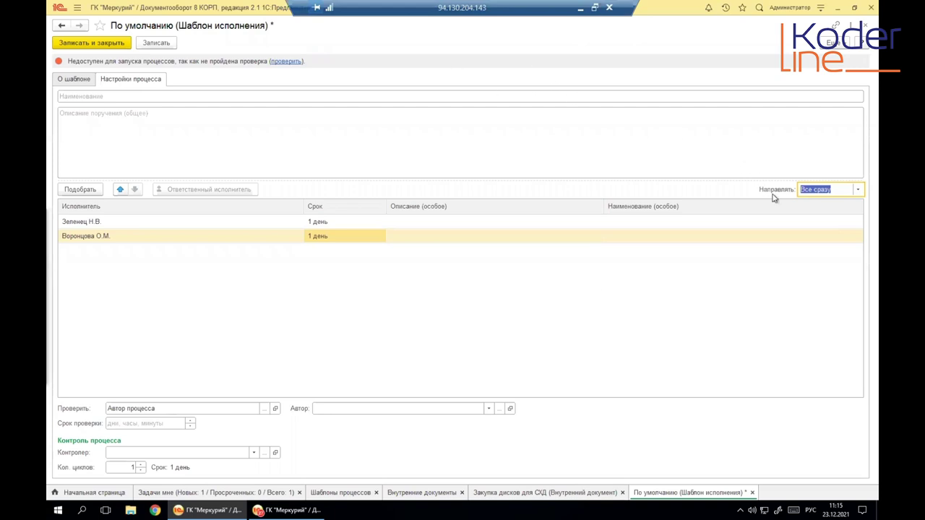
{"action": "left_click", "coordinate": [859, 190]}
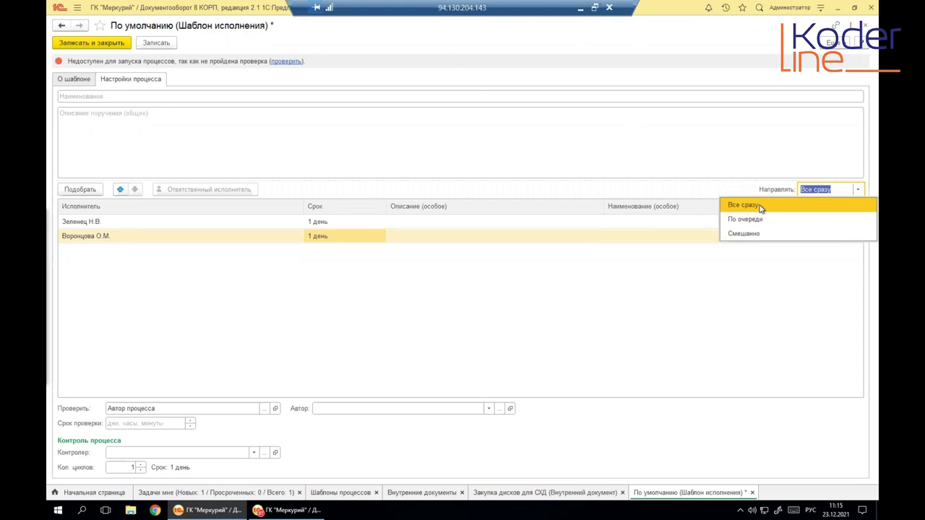
{"action": "left_click", "coordinate": [737, 237]}
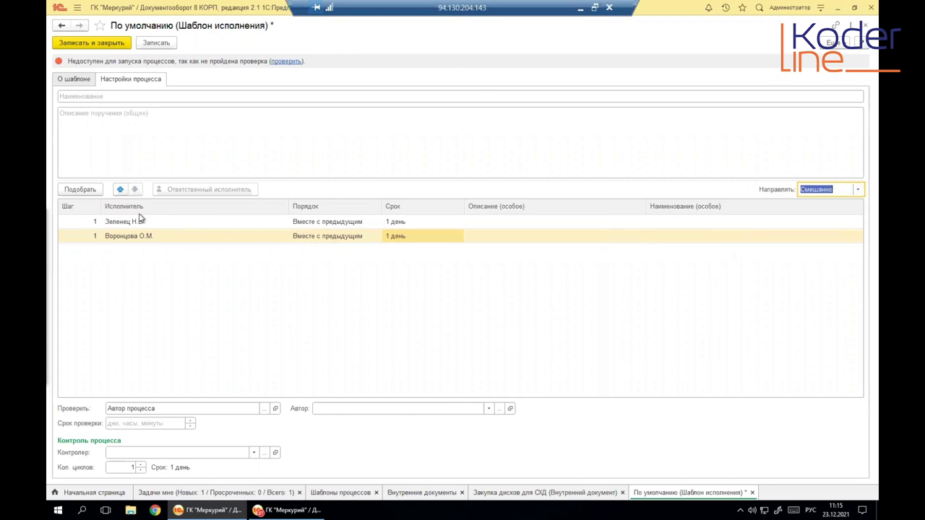
Add the last two employees of "Проектное бюро" under "Администрация" as the third and fourth performers of the template
{"action": "right_click", "coordinate": [126, 250]}
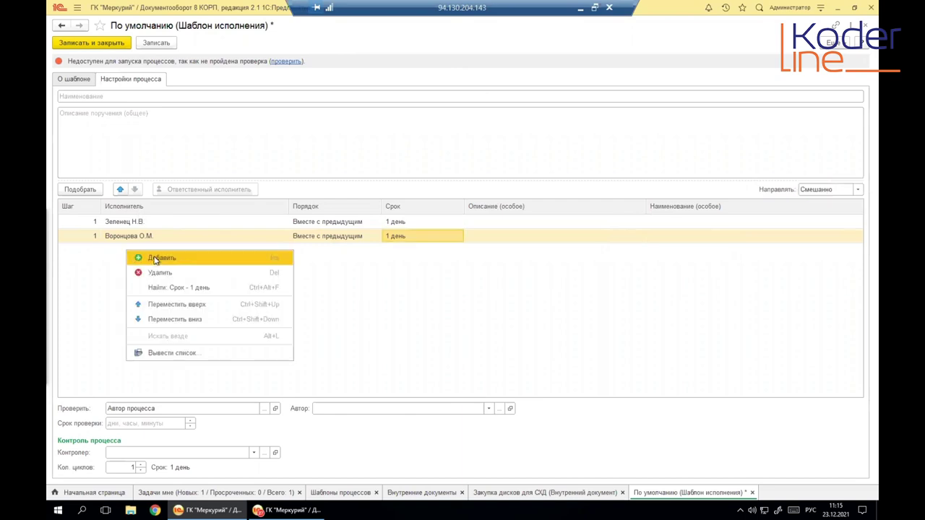
{"action": "left_click", "coordinate": [154, 260]}
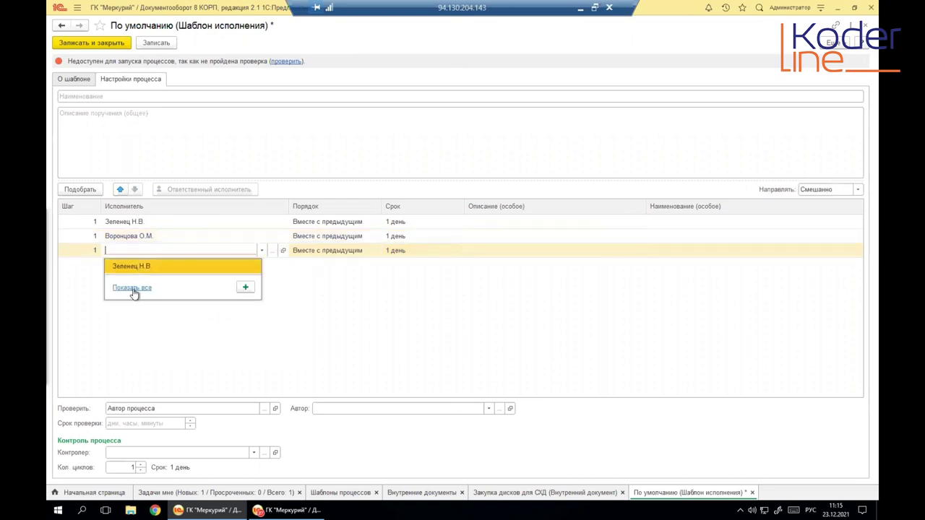
{"action": "left_click", "coordinate": [132, 288]}
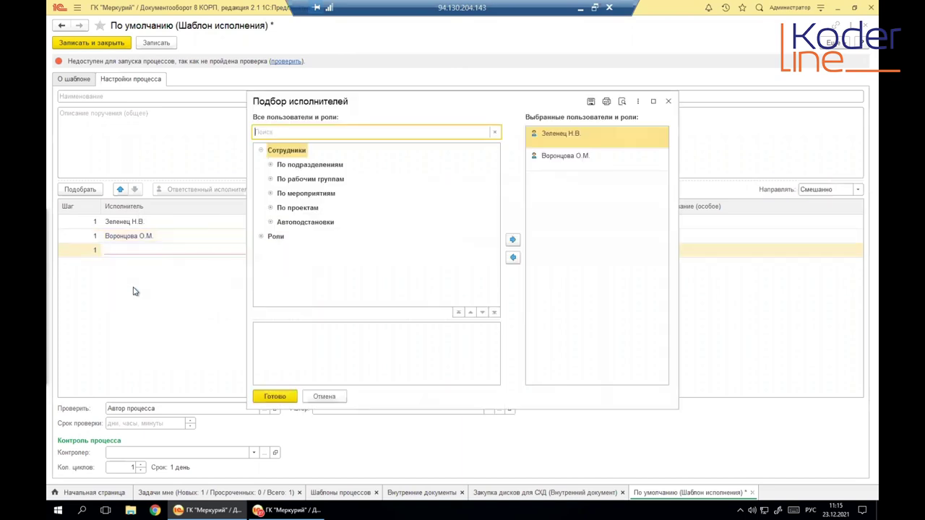
{"action": "left_click", "coordinate": [271, 164]}
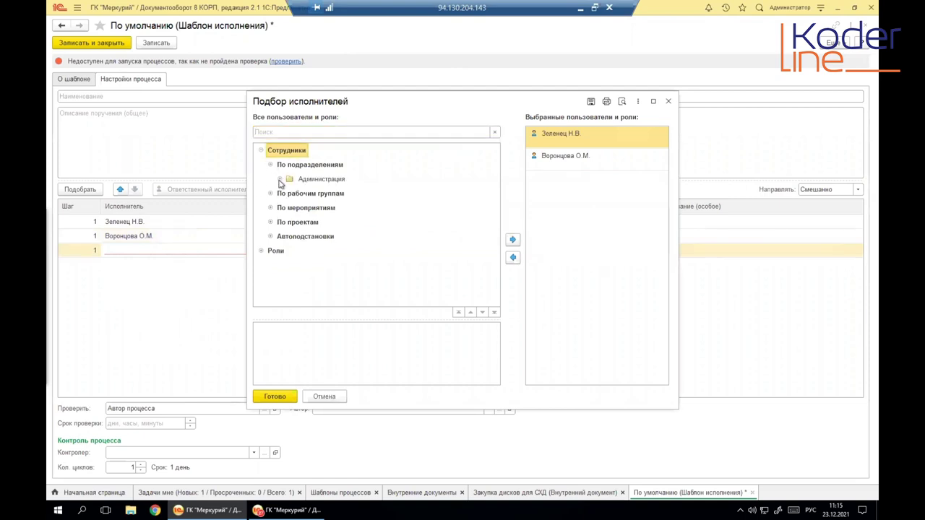
{"action": "left_click", "coordinate": [279, 180]}
{"action": "left_click", "coordinate": [289, 221]}
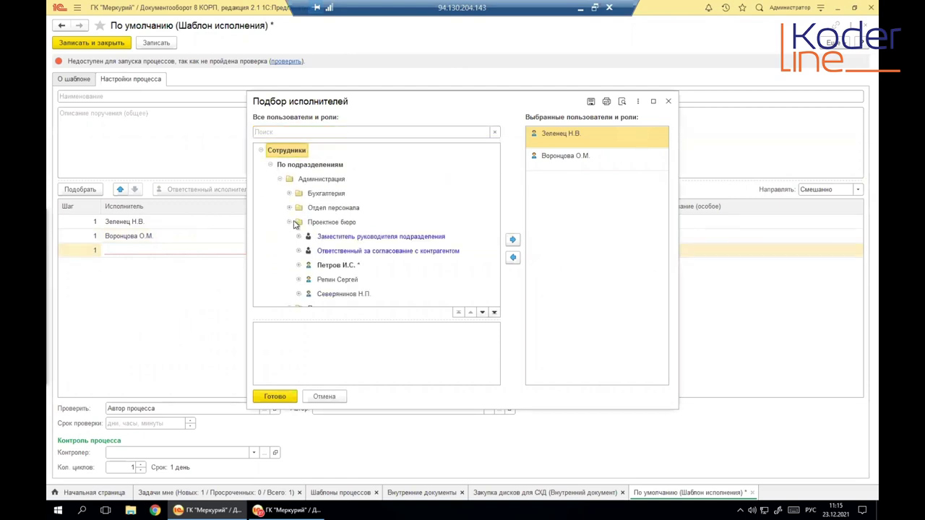
{"action": "double_click", "coordinate": [331, 282]}
{"action": "left_click", "coordinate": [331, 299]}
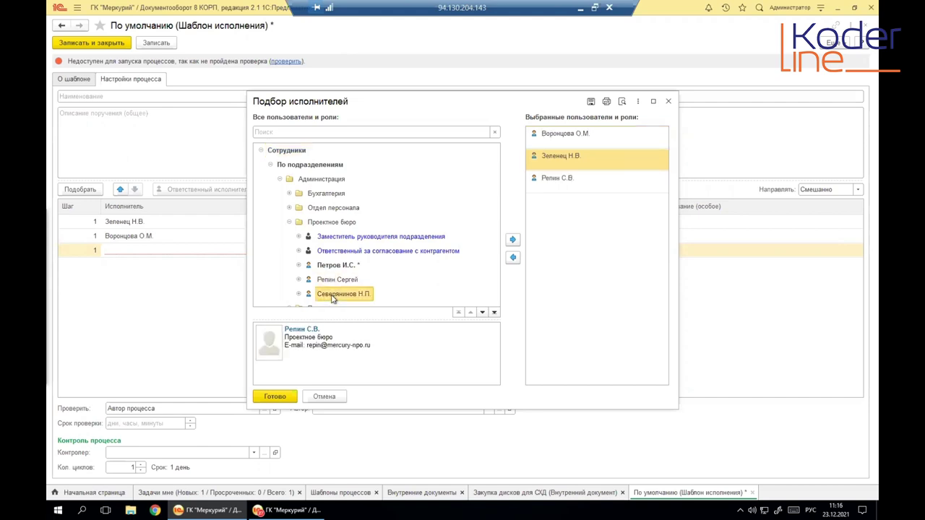
{"action": "double_click", "coordinate": [332, 297]}
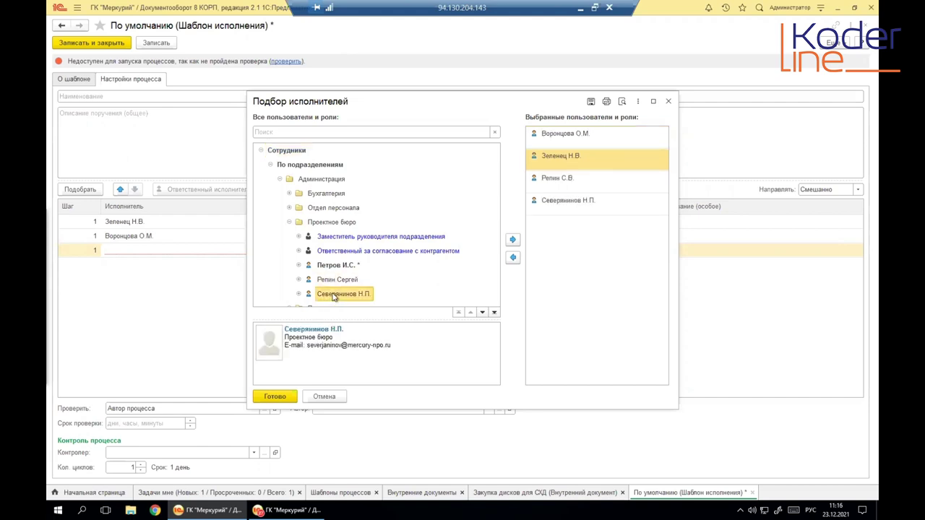
{"action": "left_click", "coordinate": [276, 397]}
{"action": "left_click", "coordinate": [235, 226]}
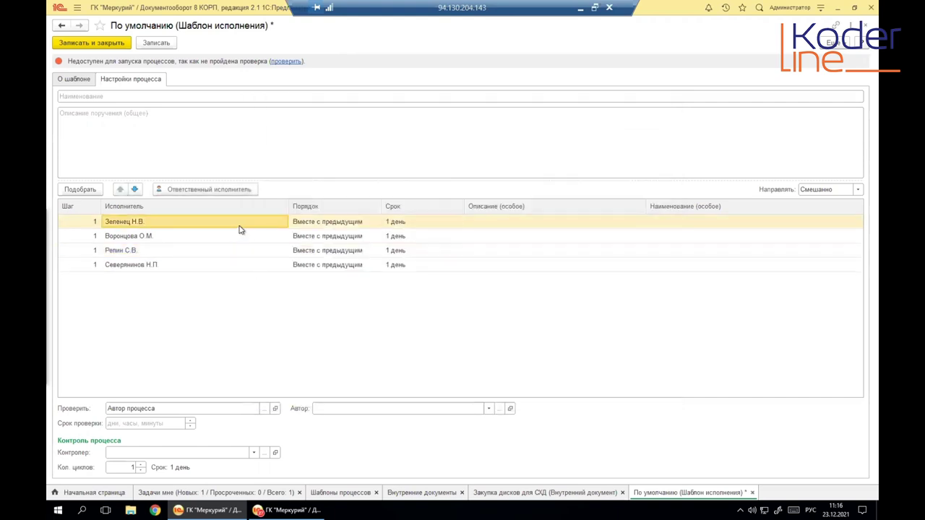
Set the second performer's "Порядок" to "После предыдущего"
{"action": "left_click", "coordinate": [318, 226]}
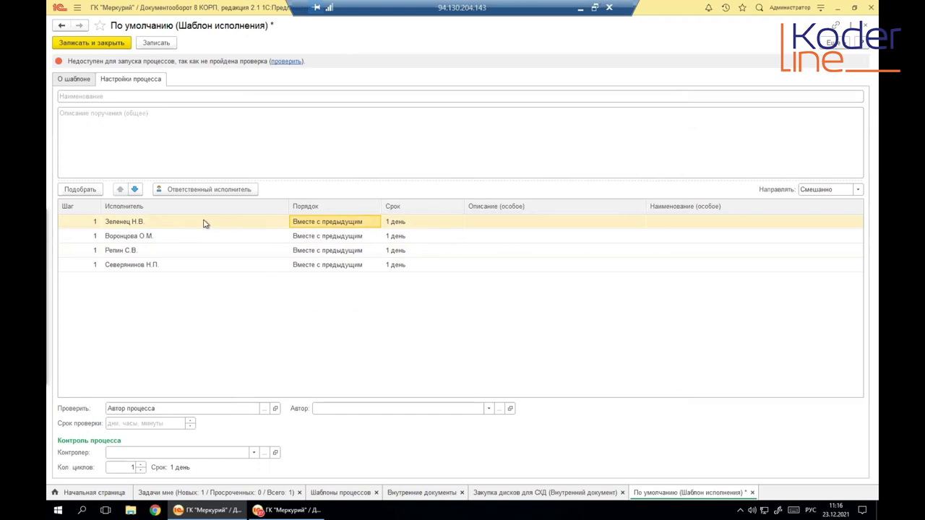
{"action": "left_click", "coordinate": [325, 237]}
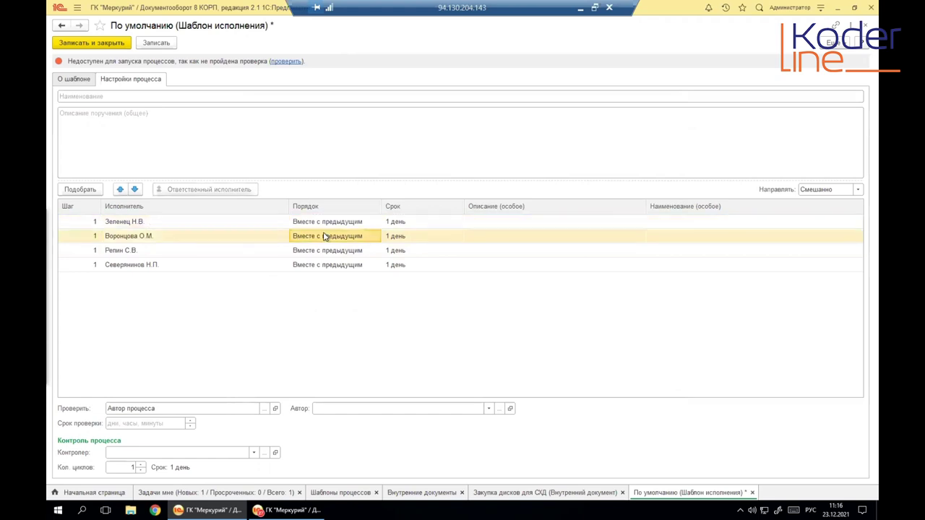
{"action": "left_click", "coordinate": [323, 236]}
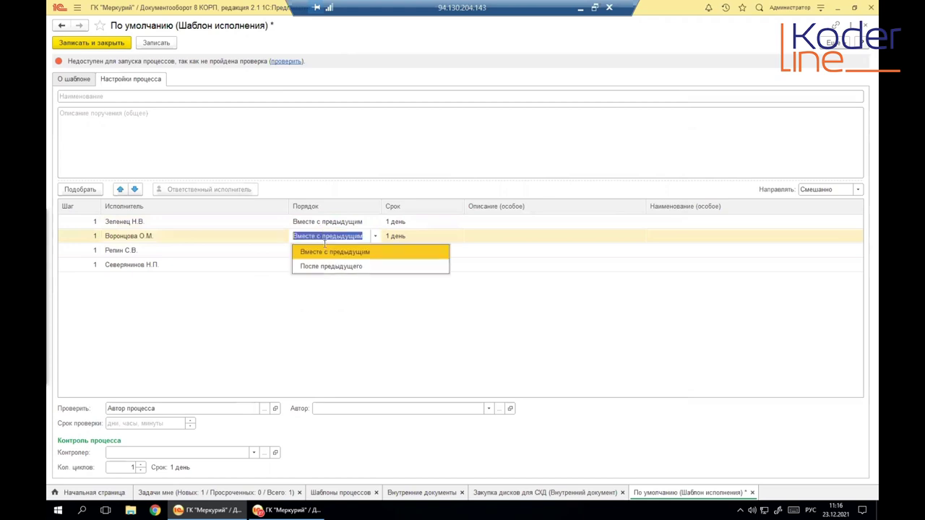
{"action": "left_click", "coordinate": [330, 266]}
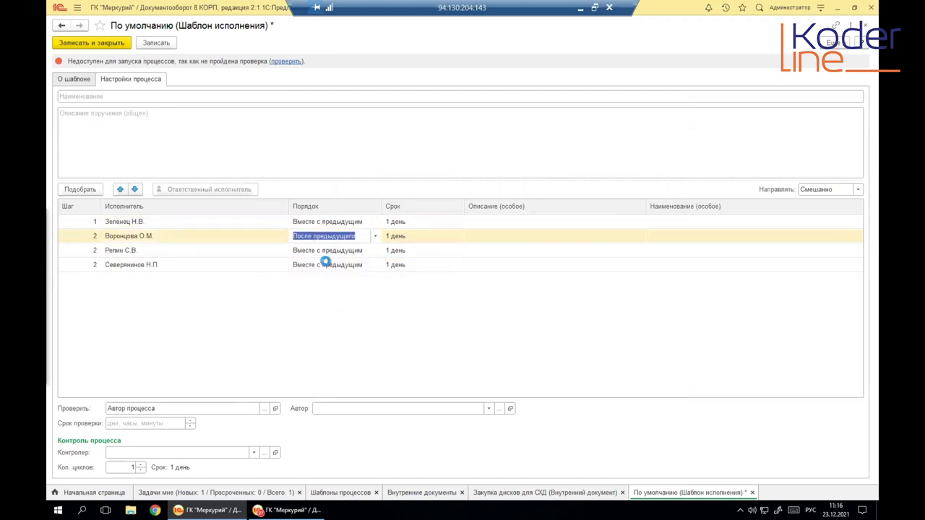
{"action": "left_click", "coordinate": [269, 237]}
{"action": "key", "text": "Escape"}
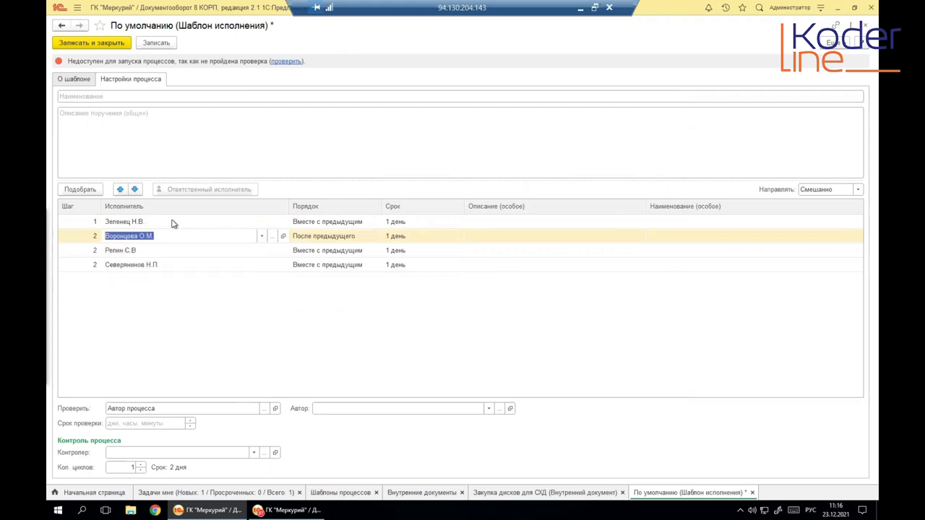
{"action": "left_click", "coordinate": [174, 224]}
{"action": "left_click", "coordinate": [172, 253]}
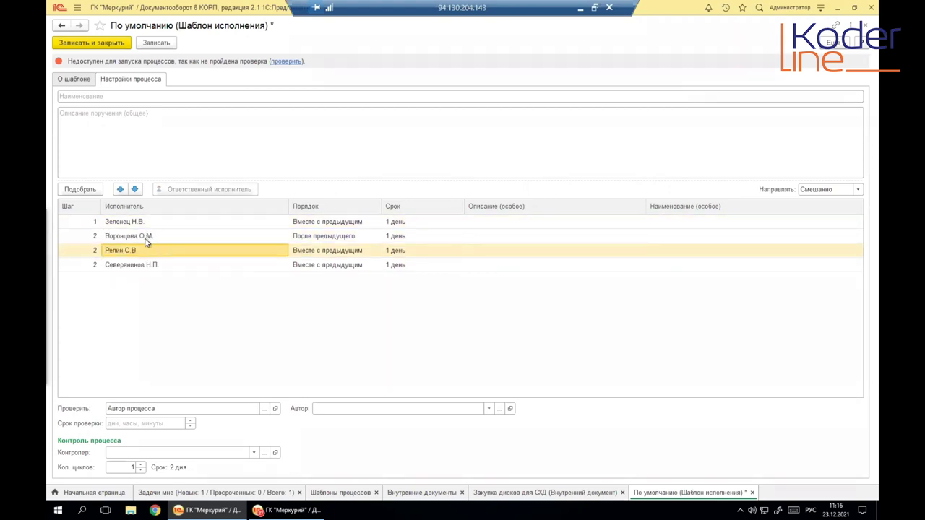
{"action": "left_click", "coordinate": [145, 237]}
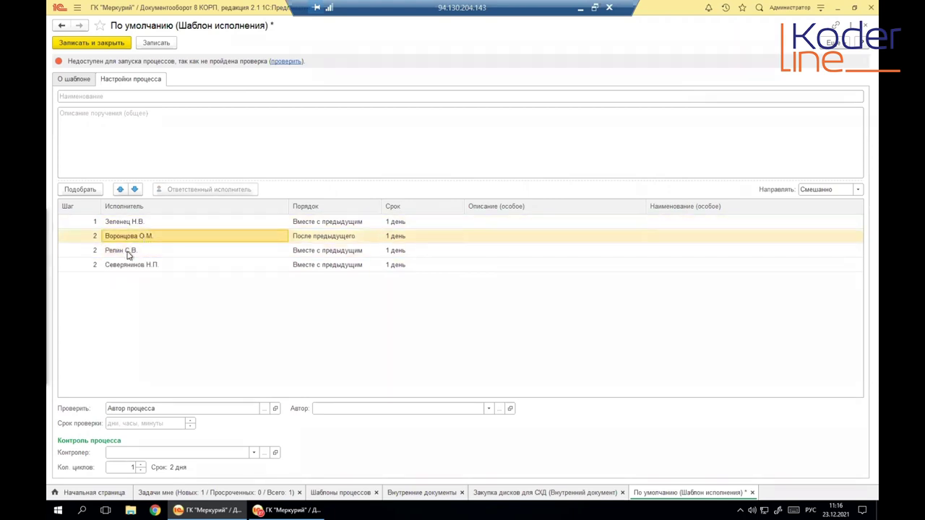
Set "Порядок" to "Вместе с предыдущим" for the third performer and "После предыдущего" for the fourth
{"action": "left_click", "coordinate": [128, 253]}
{"action": "left_click", "coordinate": [333, 250]}
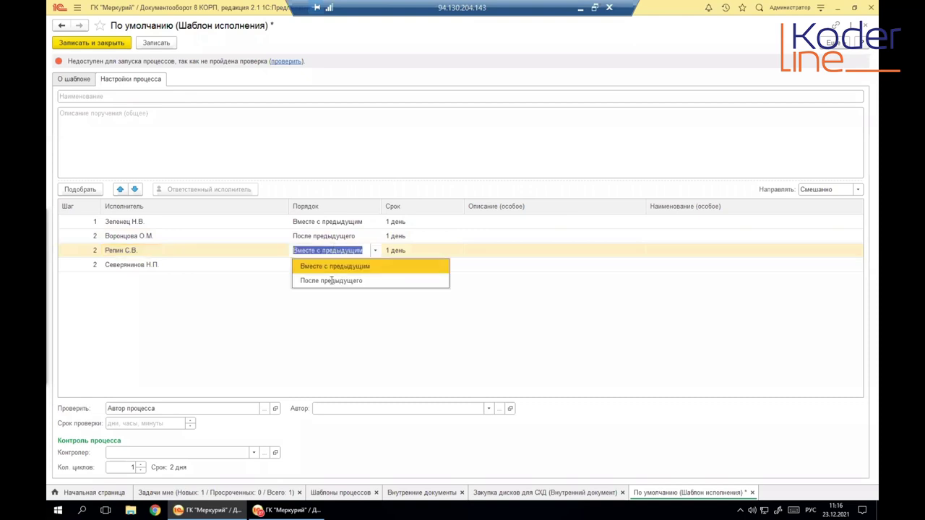
{"action": "left_click", "coordinate": [330, 267]}
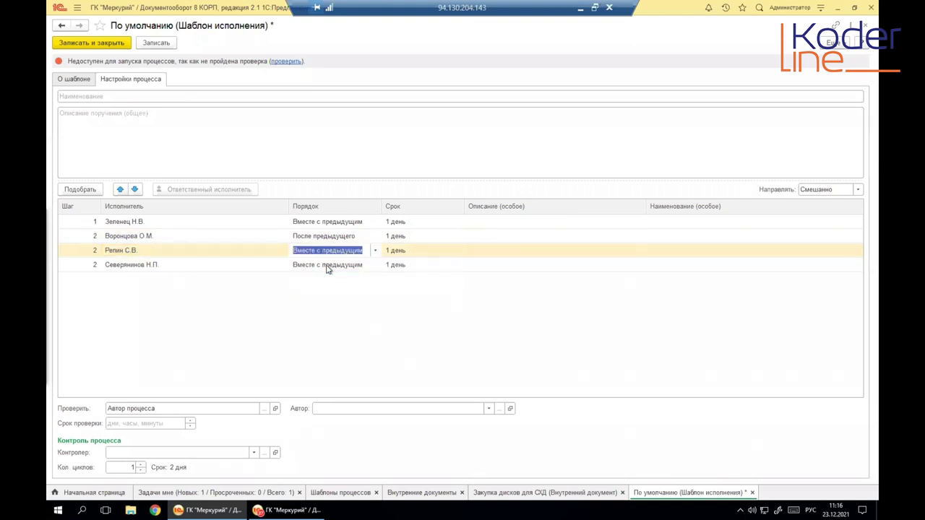
{"action": "left_click", "coordinate": [310, 239]}
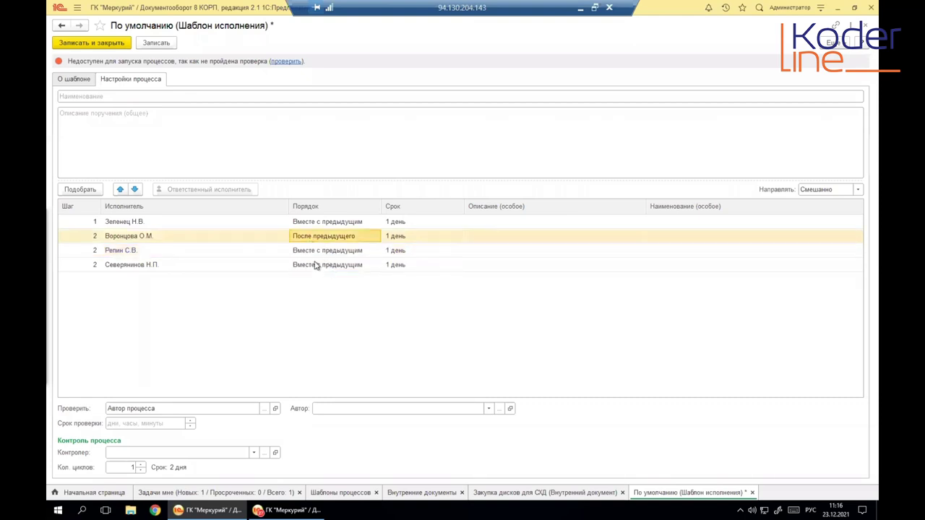
{"action": "left_click", "coordinate": [318, 266]}
{"action": "left_click", "coordinate": [124, 267]}
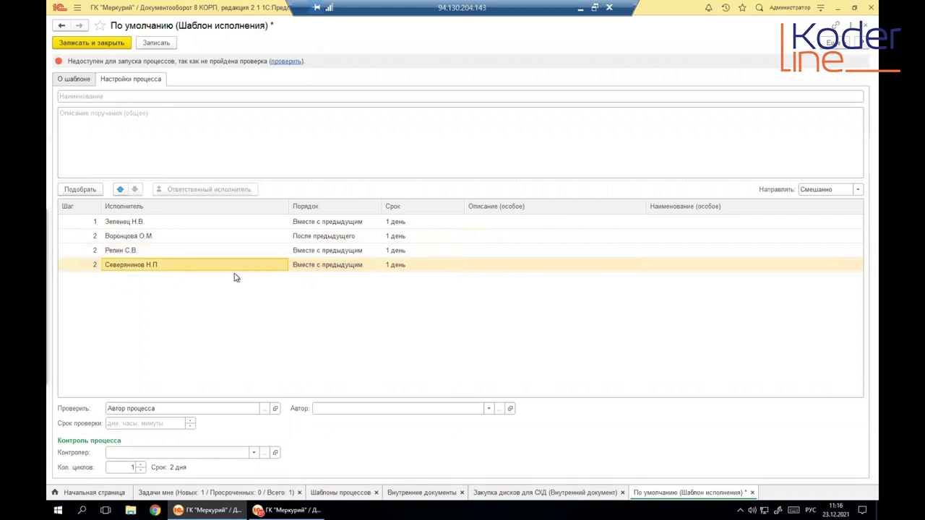
{"action": "double_click", "coordinate": [327, 267]}
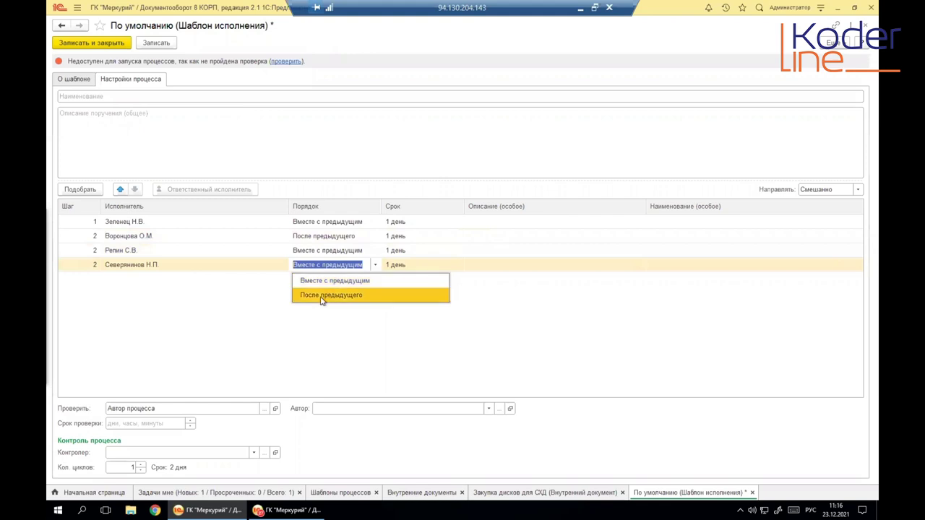
{"action": "left_click", "coordinate": [322, 295]}
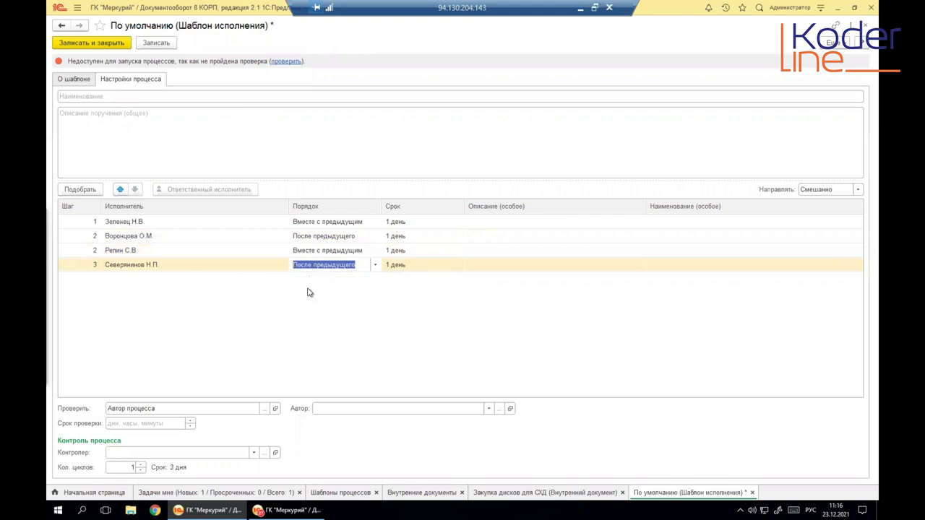
Review the "Шаг" numbers and "Порядок" values of the four performers to check the mixed routing sequence
{"action": "left_click", "coordinate": [333, 222]}
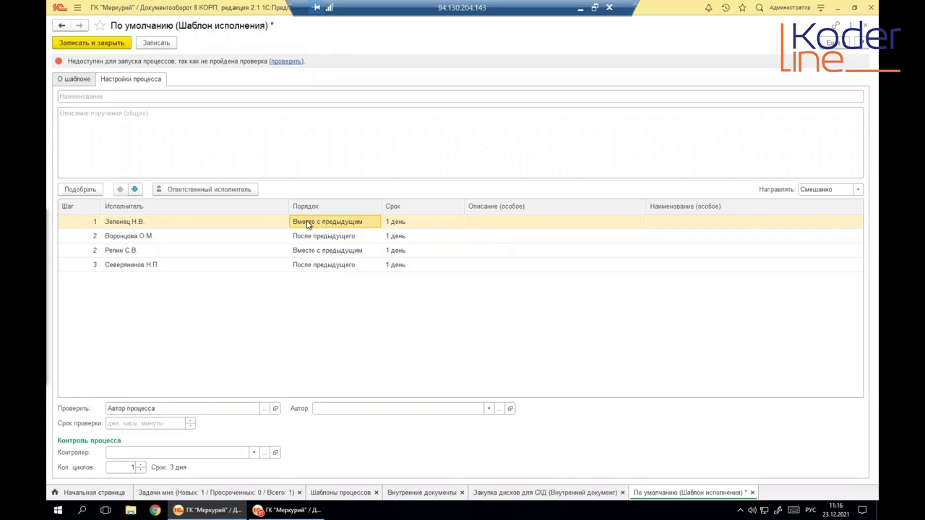
{"action": "left_click", "coordinate": [246, 223]}
{"action": "left_click", "coordinate": [85, 224]}
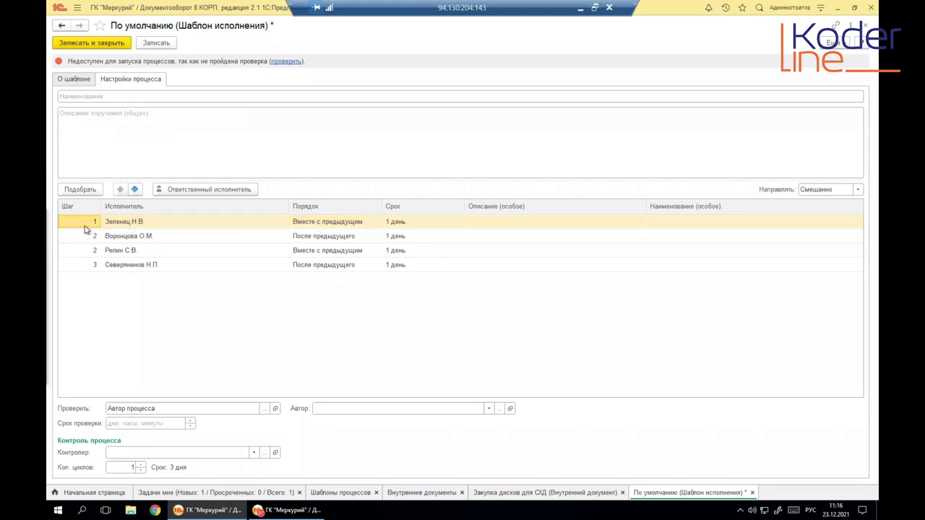
{"action": "left_click", "coordinate": [354, 226]}
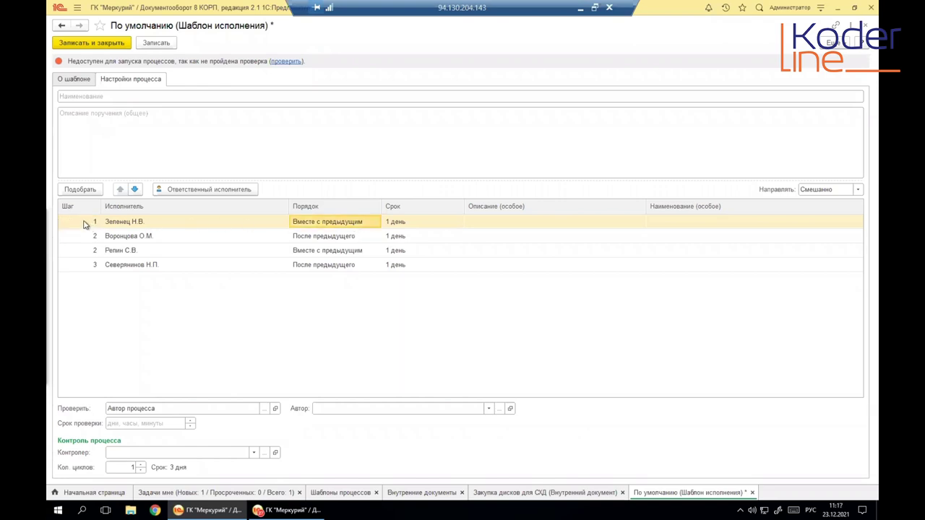
{"action": "left_click", "coordinate": [161, 227]}
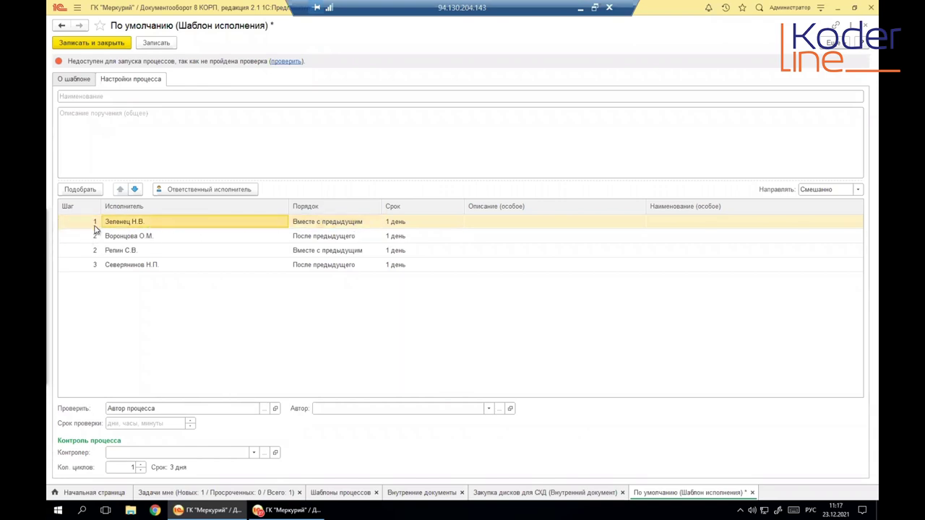
{"action": "left_click", "coordinate": [90, 250]}
{"action": "left_click", "coordinate": [86, 237]}
{"action": "left_click", "coordinate": [87, 253]}
{"action": "left_click", "coordinate": [111, 265]}
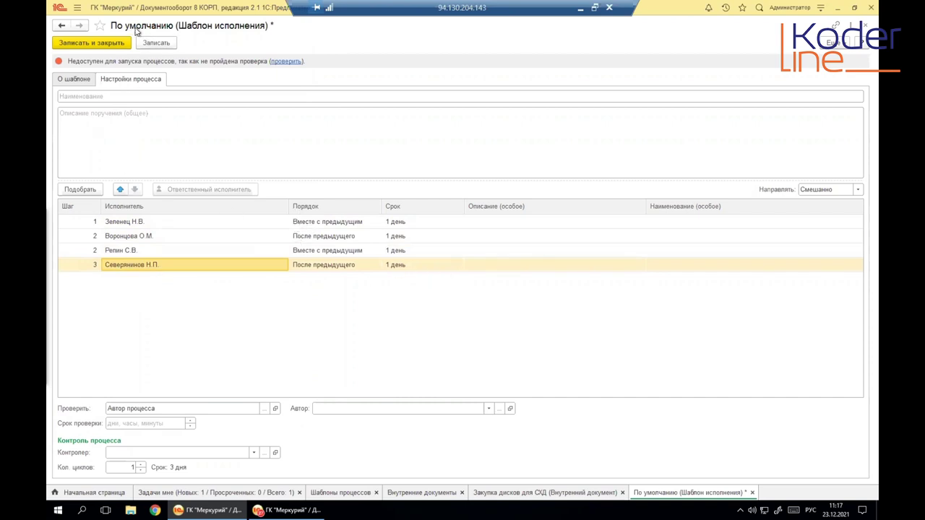
Enter "выолнить общую проверку докумнта" as the first performer's "Описание (особое)"
{"action": "left_click", "coordinate": [519, 222]}
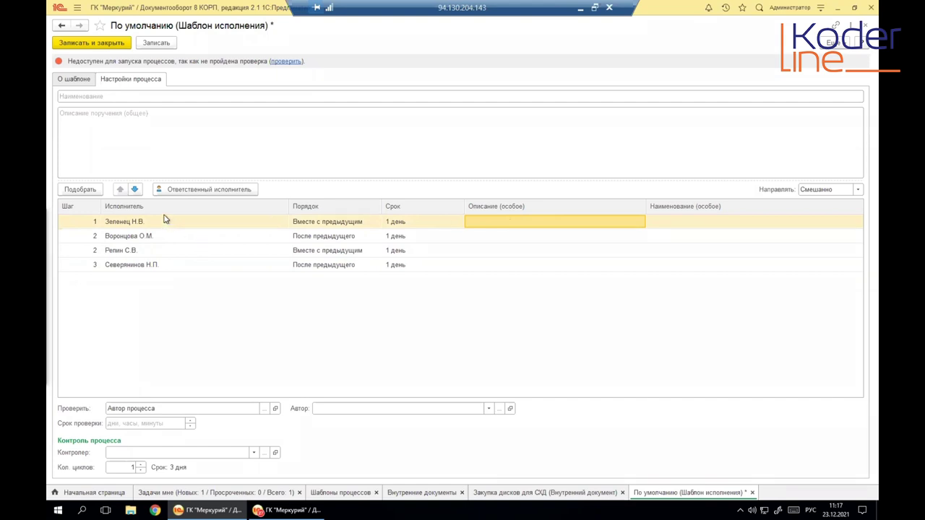
{"action": "left_click", "coordinate": [245, 237]}
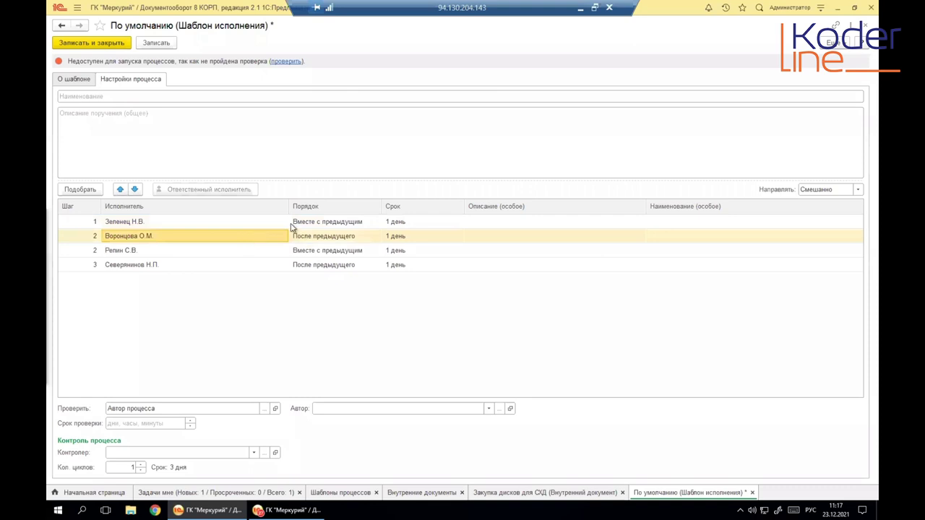
{"action": "left_click", "coordinate": [290, 225]}
{"action": "left_click", "coordinate": [508, 220]}
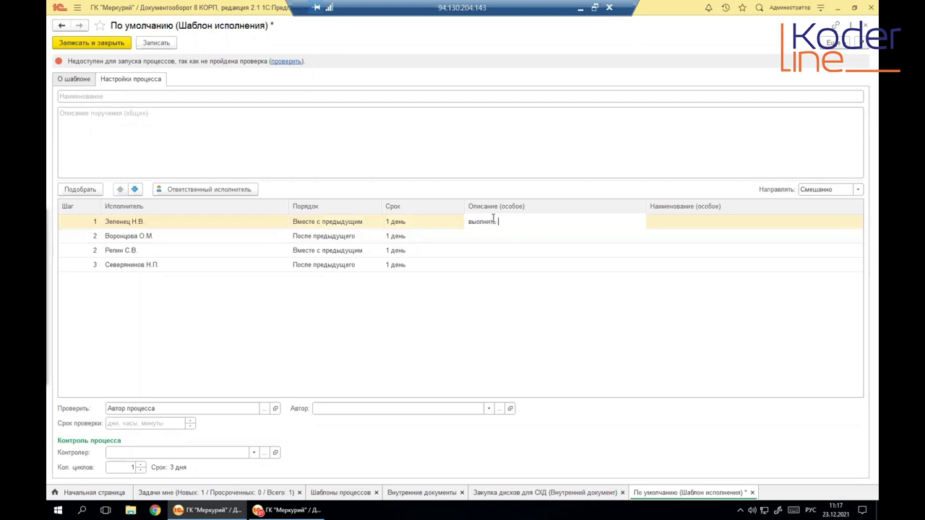
{"action": "type", "text": "выолнить общую проверку докумнта"}
Enter "Описание (особое)" as "заполнить данные по шаблону" for the second performer and "подготовить информациюдля заполнения" for the third
{"action": "left_click", "coordinate": [494, 239]}
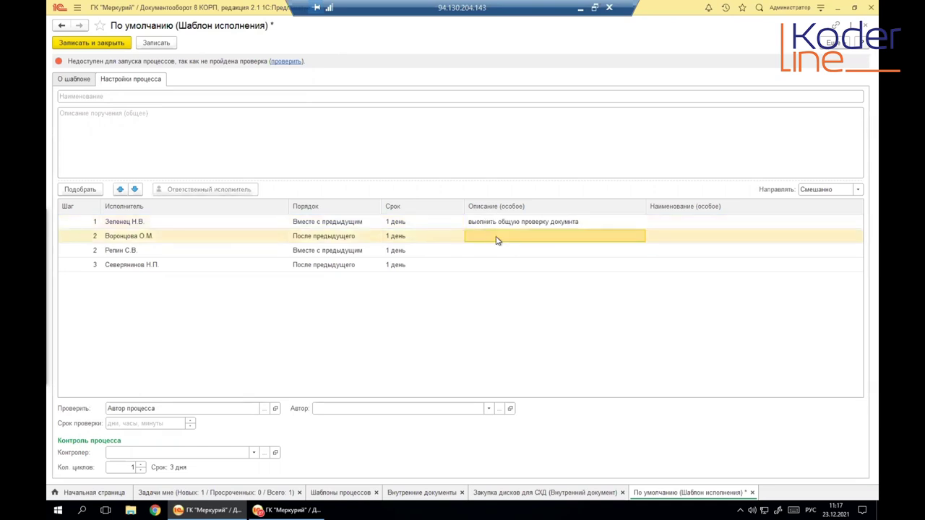
{"action": "left_click", "coordinate": [496, 237]}
{"action": "type", "text": "заполнить данные по шаблону"}
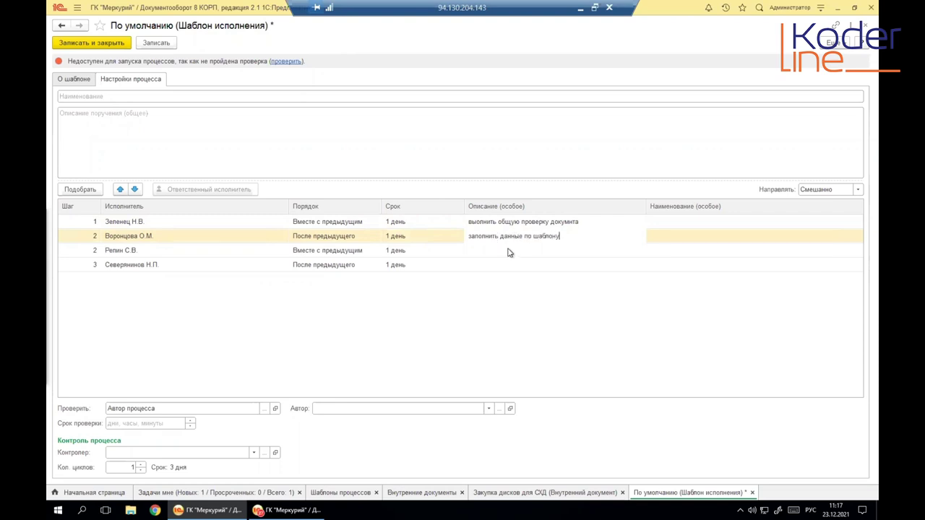
{"action": "left_click", "coordinate": [507, 251]}
{"action": "left_click", "coordinate": [502, 251]}
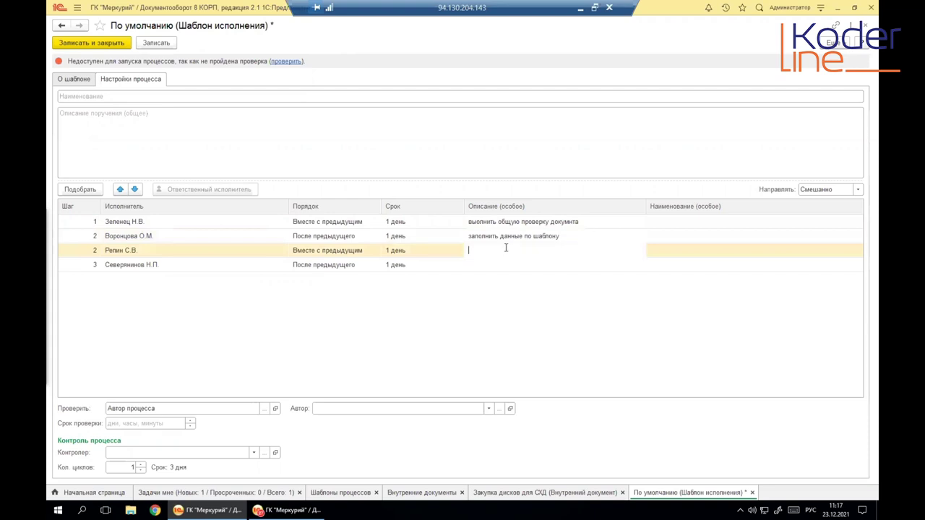
{"action": "type", "text": "подготовить информациюдля заполнения"}
Enter "проверить заполнение" as the fourth performer's "Описание (особое)"
{"action": "left_click", "coordinate": [485, 238]}
{"action": "left_click", "coordinate": [491, 266]}
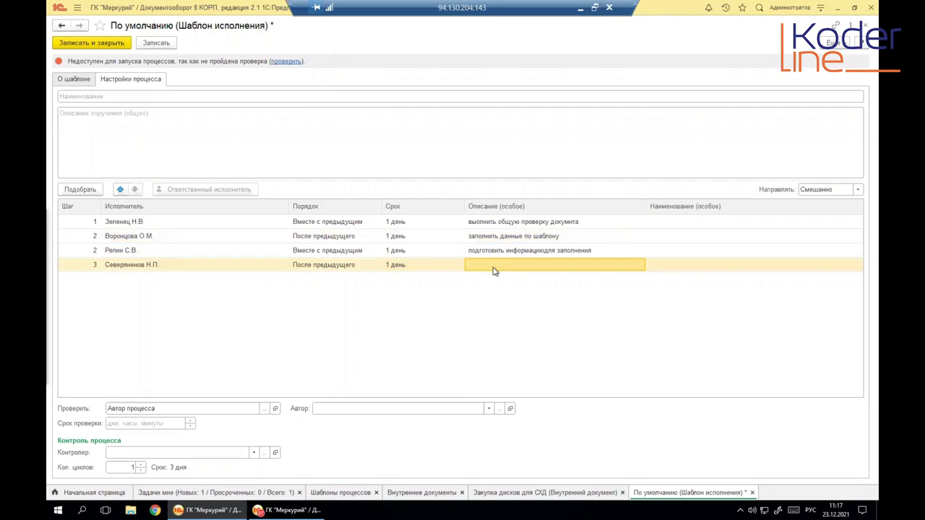
{"action": "left_click", "coordinate": [494, 270]}
{"action": "type", "text": "проверить заполнение"}
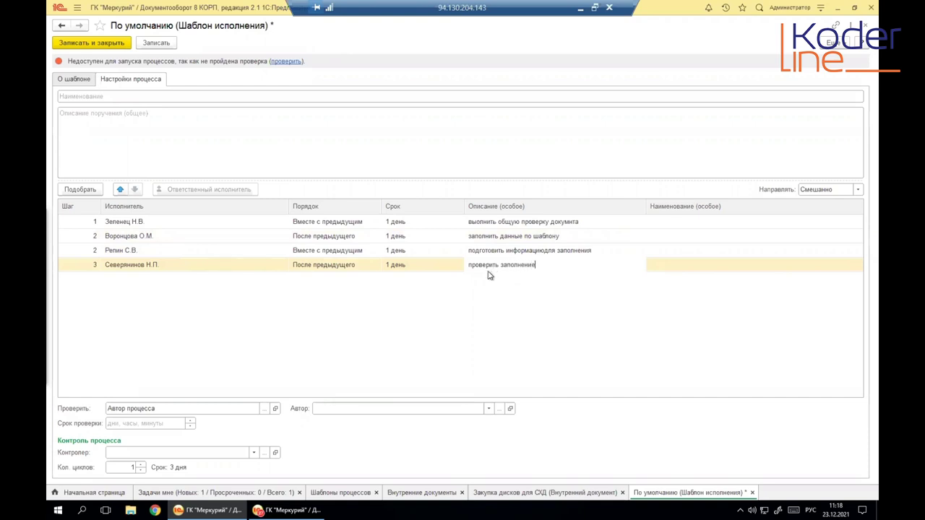
{"action": "key", "text": "Return"}
{"action": "left_click", "coordinate": [251, 254]}
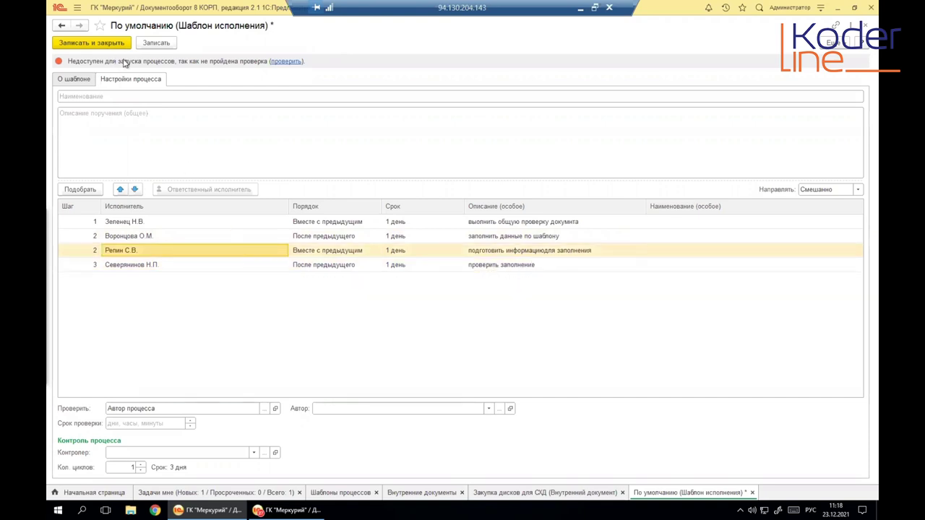
{"action": "left_click", "coordinate": [145, 128]}
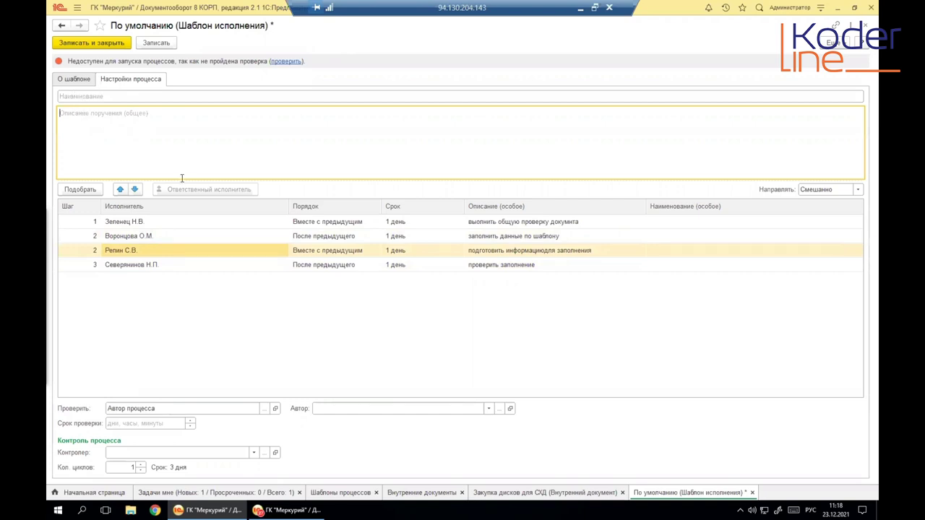
{"action": "left_click", "coordinate": [128, 223]}
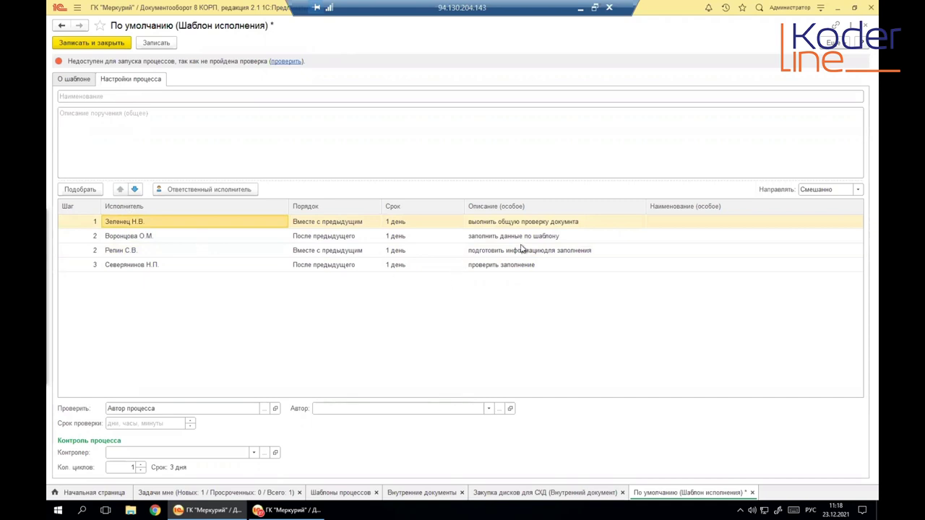
{"action": "left_click", "coordinate": [523, 221]}
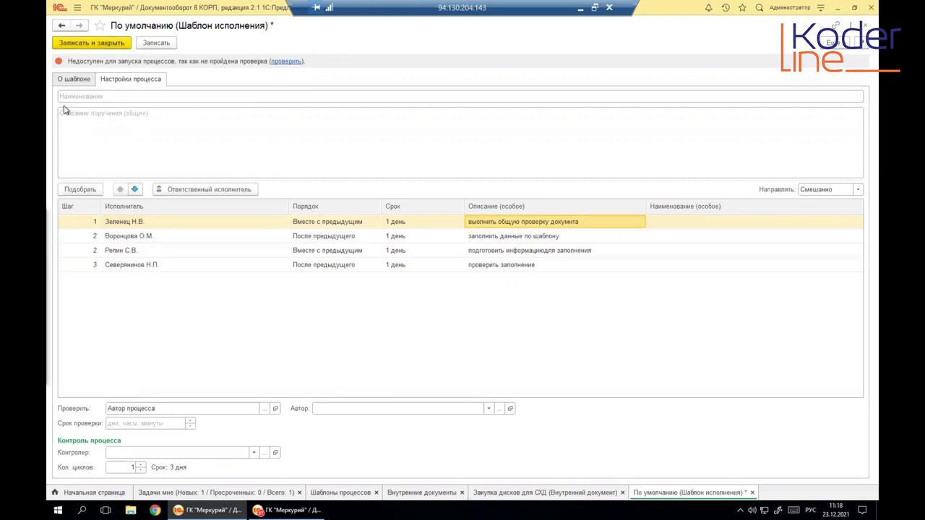
{"action": "left_click", "coordinate": [76, 79]}
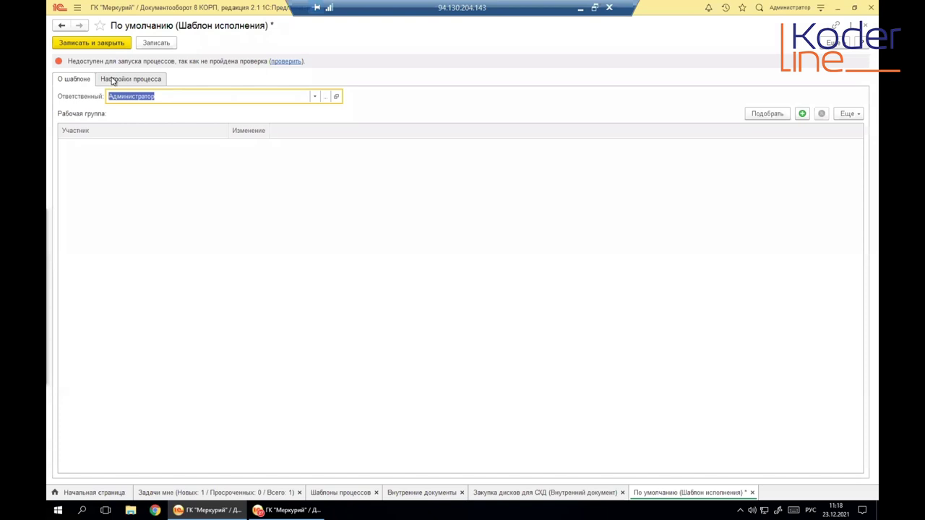
{"action": "left_click", "coordinate": [116, 79]}
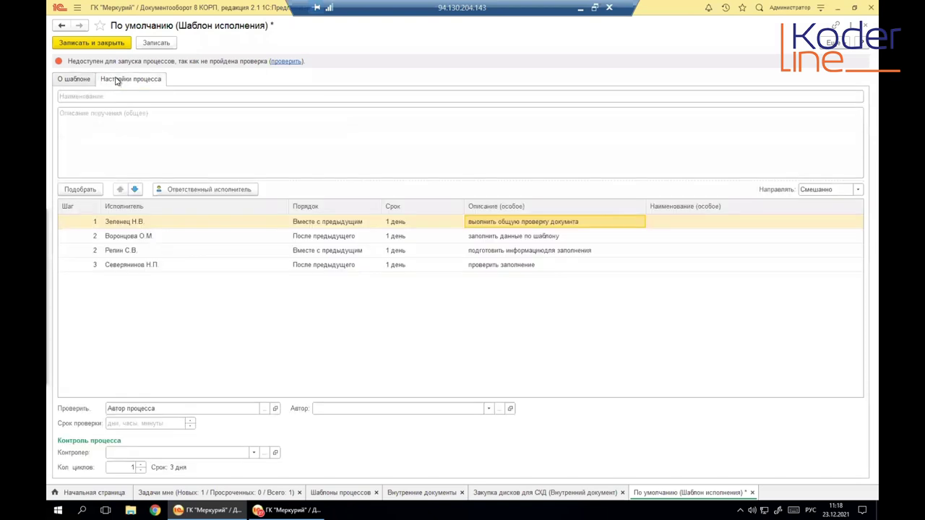
Enter "Обработка тест исполнения" as the execution template's "Наименование", then save and close the template
{"action": "left_click", "coordinate": [92, 97]}
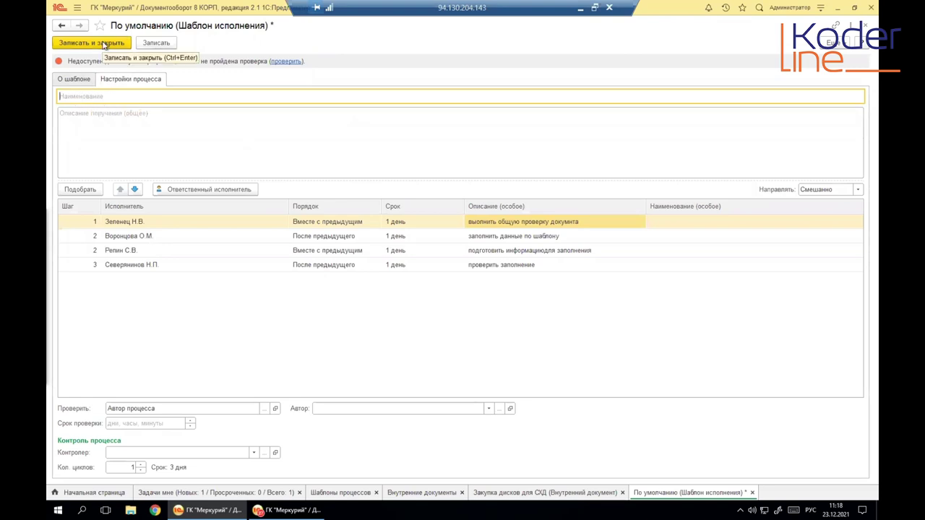
{"action": "type", "text": "Об"}
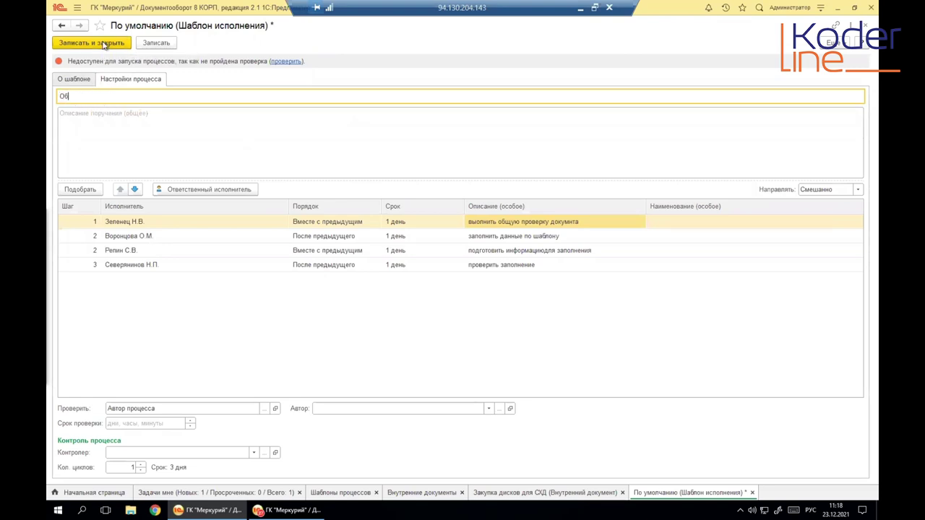
{"action": "type", "text": "работка тест исполнения"}
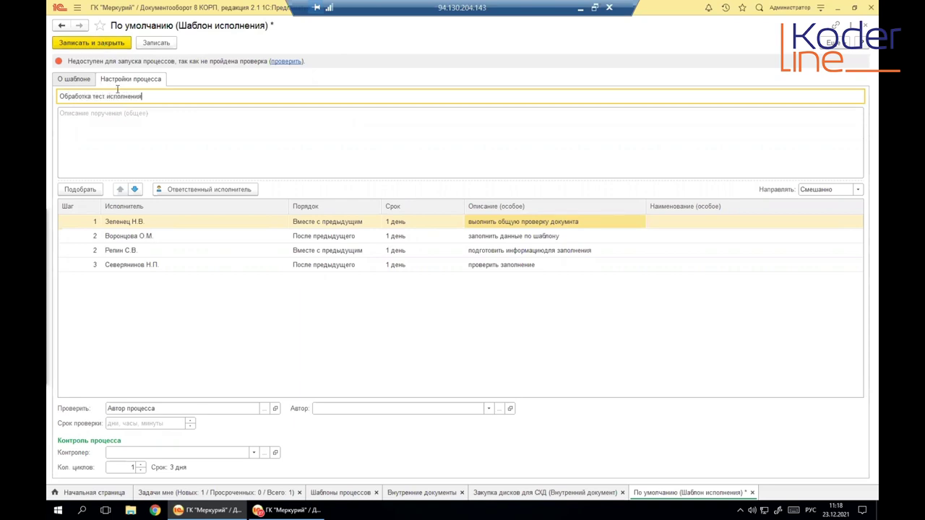
{"action": "left_click", "coordinate": [104, 43]}
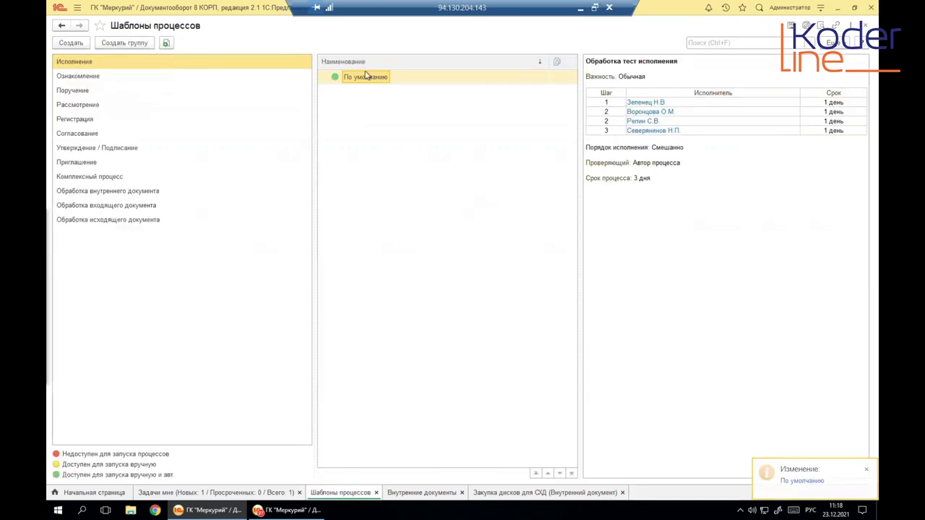
Check the default "Исполнение" template's launch availability status and its summary in the list of process templates
{"action": "left_click", "coordinate": [73, 78]}
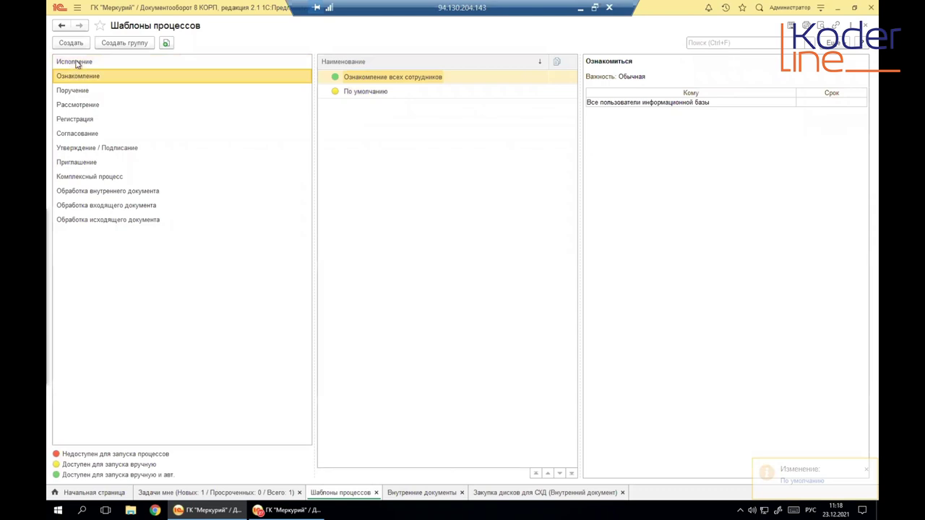
{"action": "left_click", "coordinate": [76, 62]}
{"action": "left_click", "coordinate": [365, 82]}
{"action": "right_click", "coordinate": [364, 82]}
{"action": "left_click", "coordinate": [356, 79]}
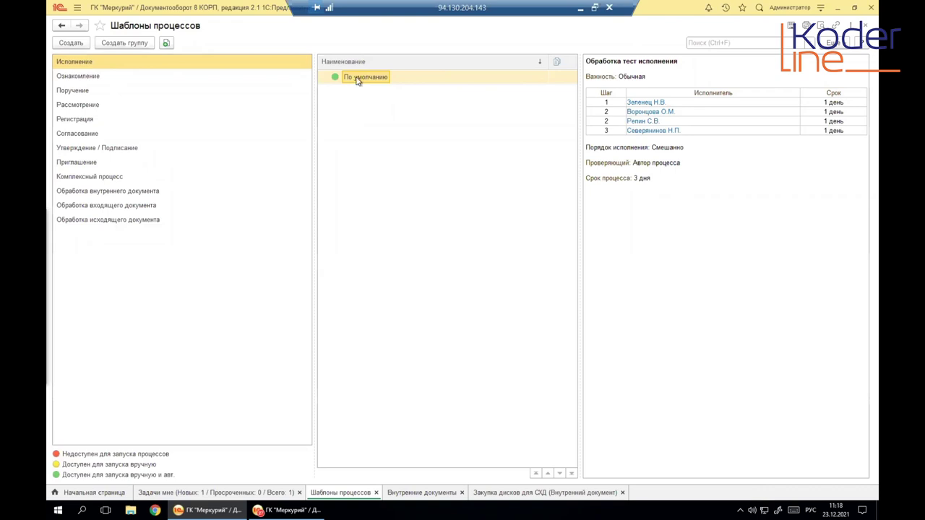
{"action": "left_click", "coordinate": [77, 63]}
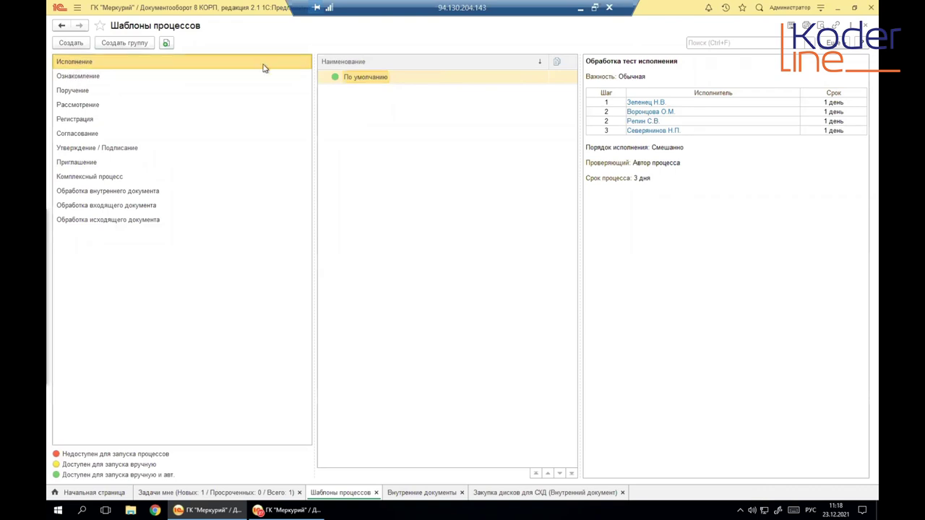
{"action": "left_click", "coordinate": [374, 81]}
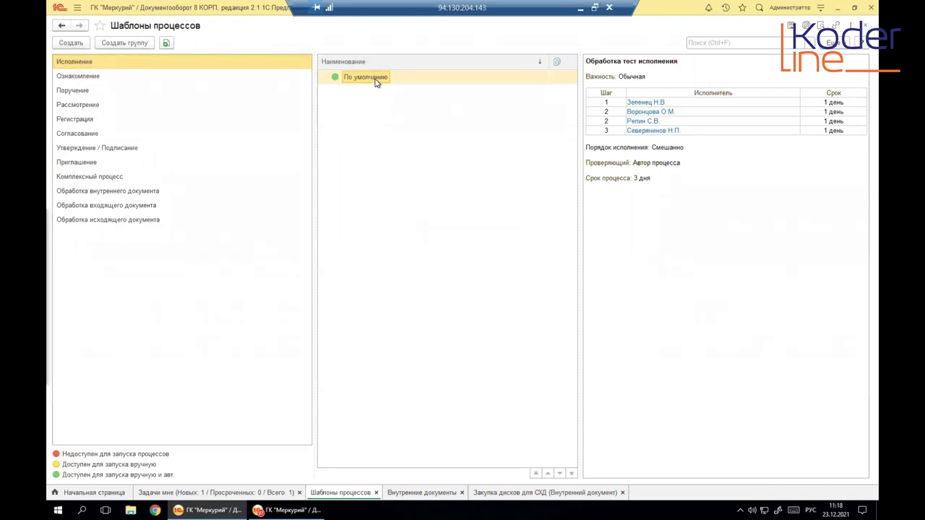
{"action": "left_click", "coordinate": [76, 65]}
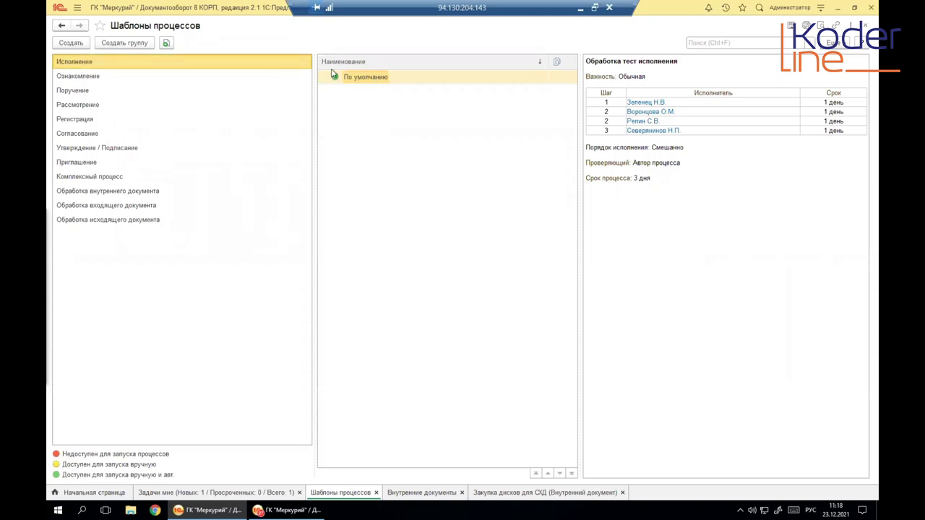
{"action": "left_click", "coordinate": [360, 82]}
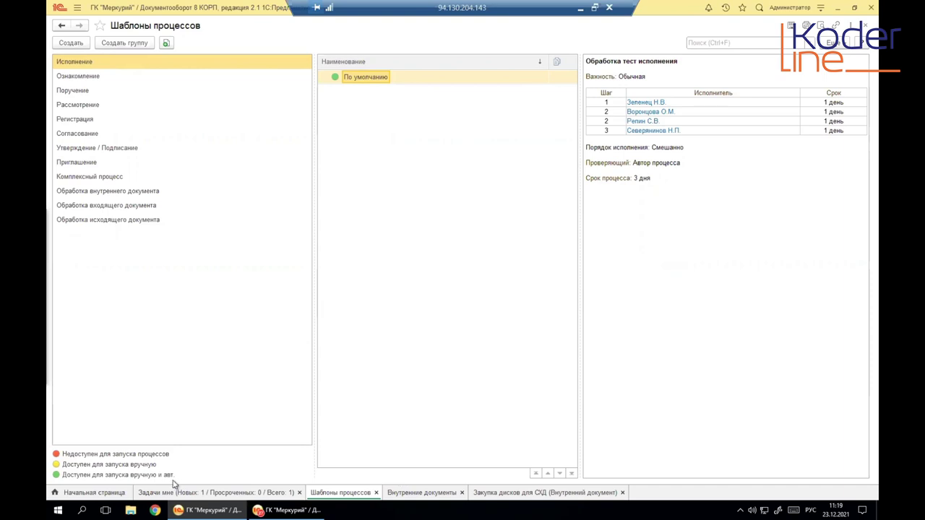
Start creating a new process from the "Совместная работа" section
{"action": "left_click", "coordinate": [423, 493]}
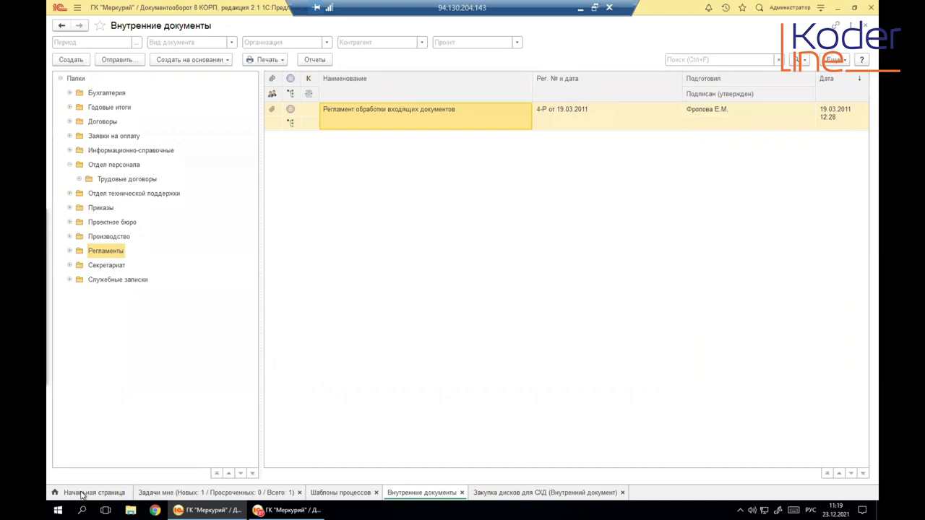
{"action": "left_click", "coordinate": [82, 494]}
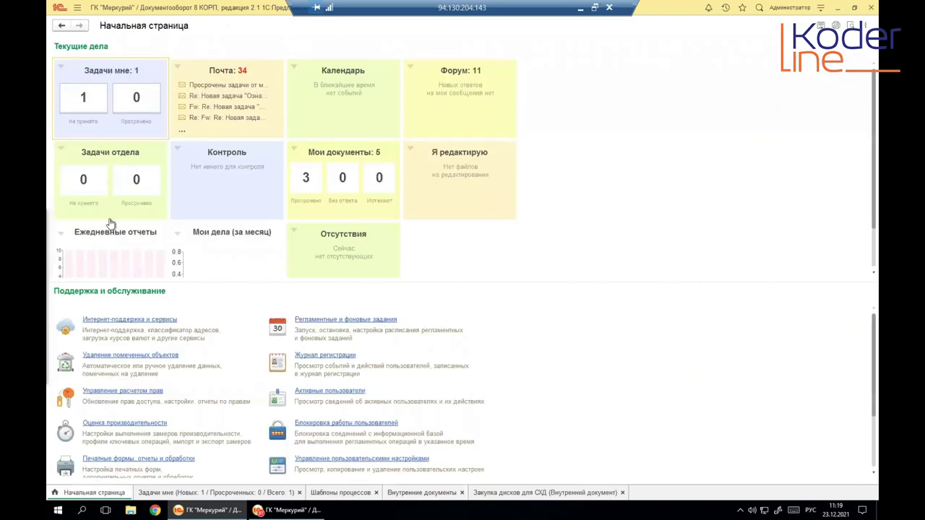
{"action": "left_click", "coordinate": [77, 8]}
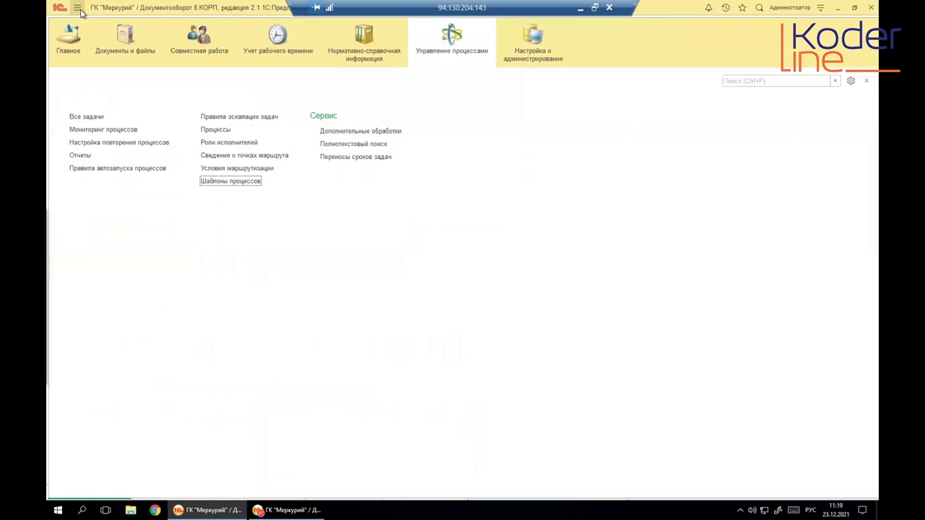
{"action": "left_click", "coordinate": [186, 56]}
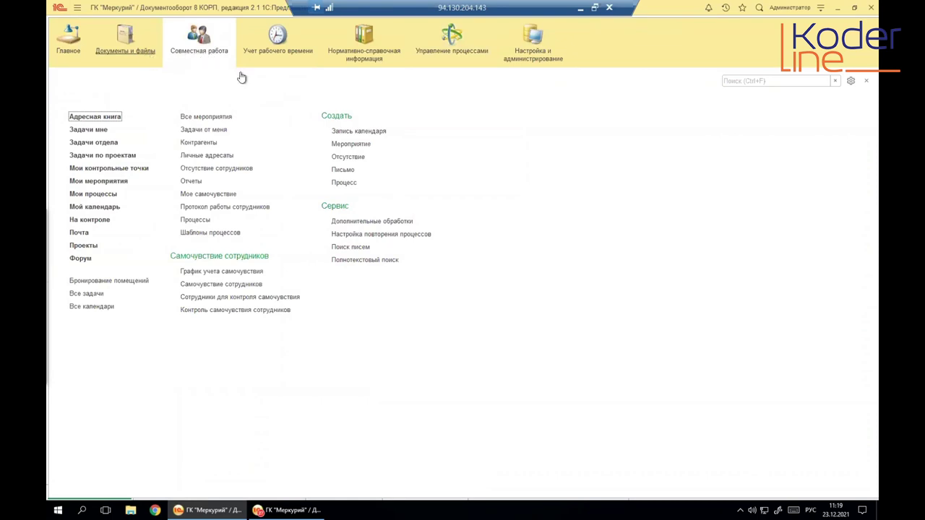
{"action": "left_click", "coordinate": [344, 183]}
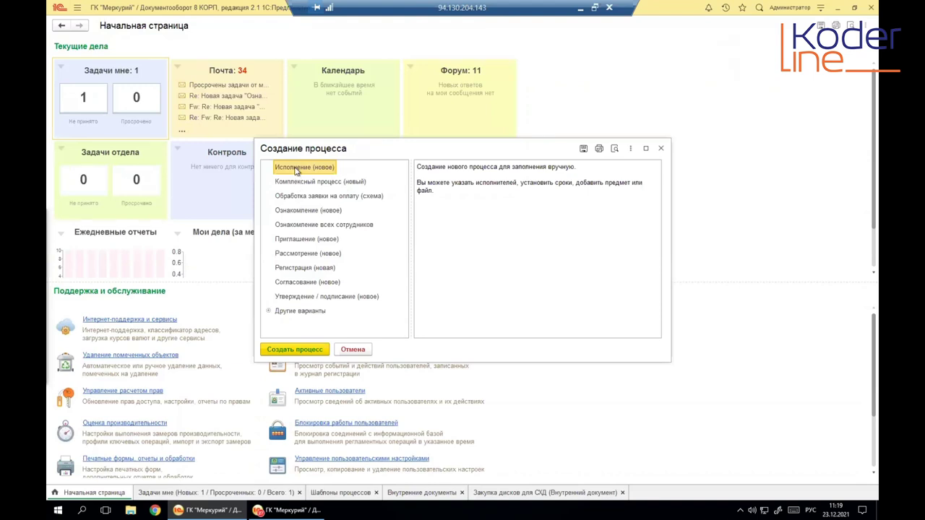
Examine the available process variants, including those under "Другие варианты", and create a process from "Исполнение (новое)"
{"action": "left_click", "coordinate": [268, 311]}
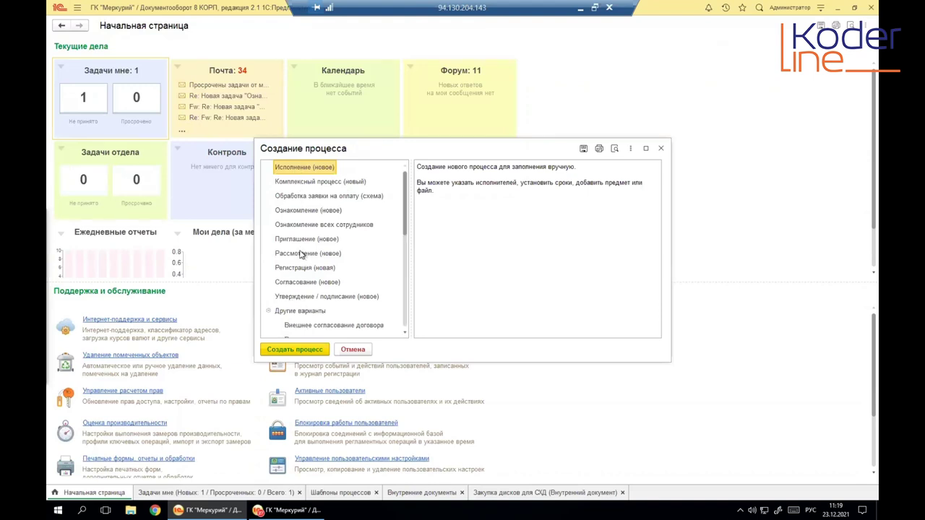
{"action": "scroll", "coordinate": [302, 267], "scroll_direction": "down", "scroll_amount": 5}
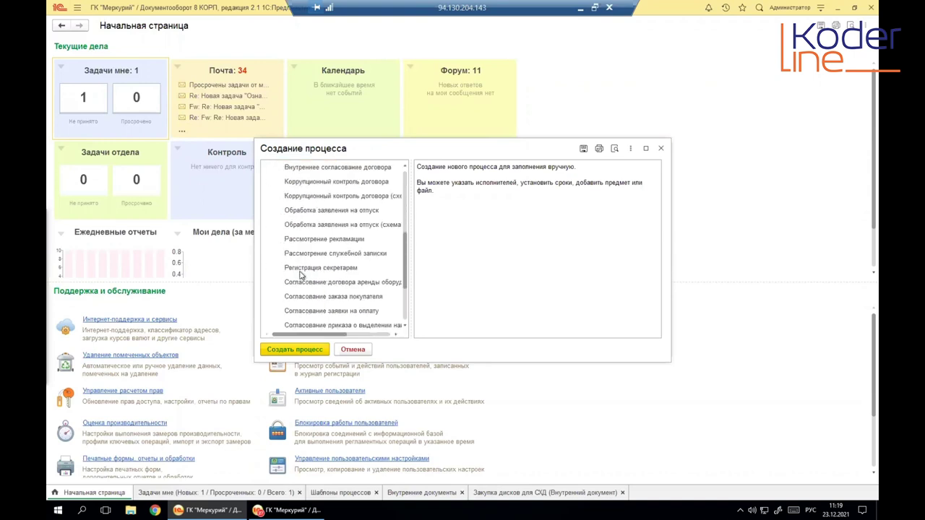
{"action": "scroll", "coordinate": [302, 273], "scroll_direction": "up", "scroll_amount": 1}
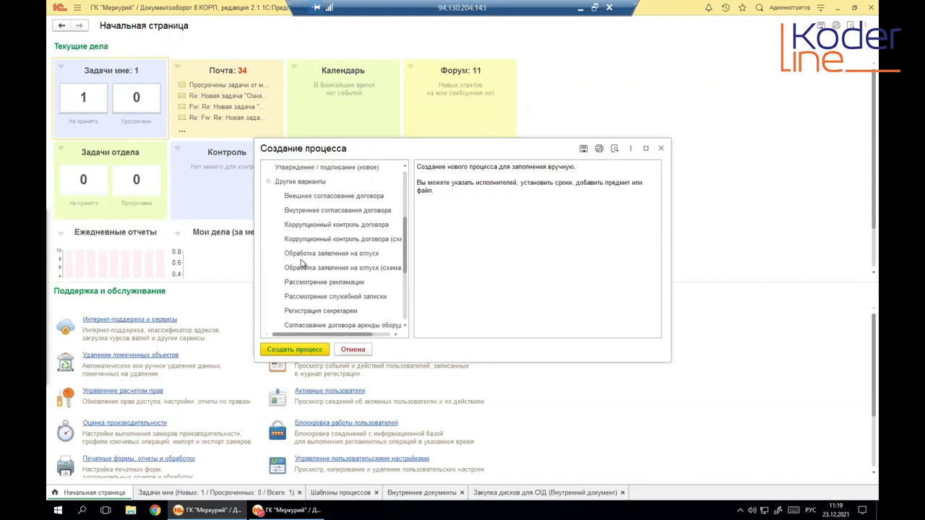
{"action": "scroll", "coordinate": [302, 268], "scroll_direction": "down", "scroll_amount": 3}
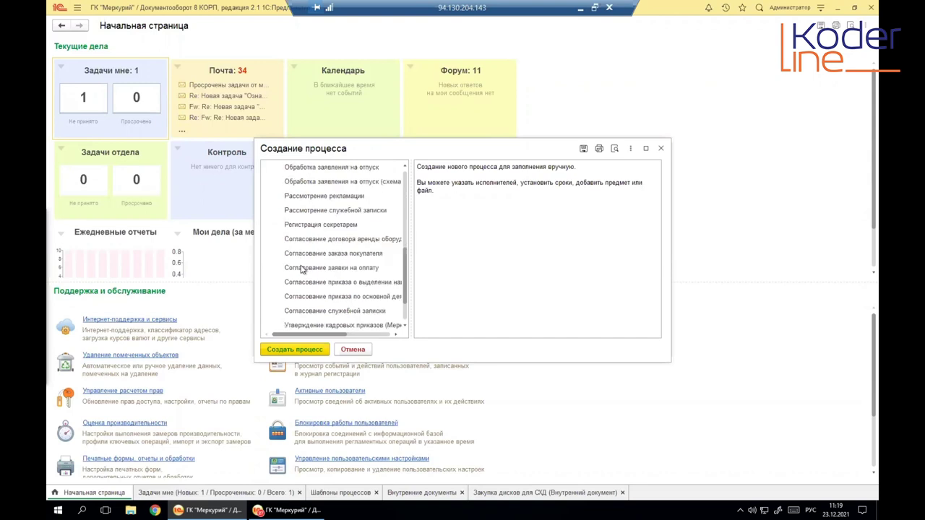
{"action": "scroll", "coordinate": [302, 270], "scroll_direction": "down", "scroll_amount": 1}
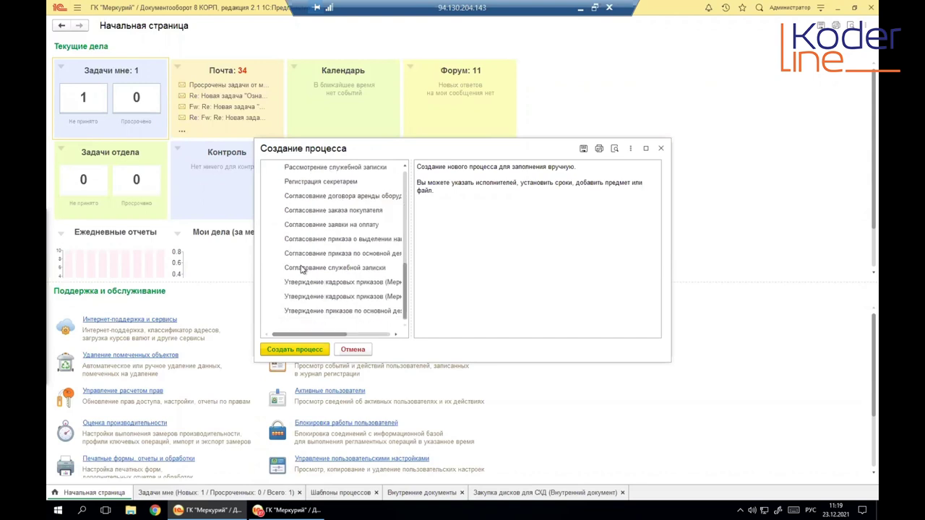
{"action": "scroll", "coordinate": [302, 269], "scroll_direction": "up", "scroll_amount": 1}
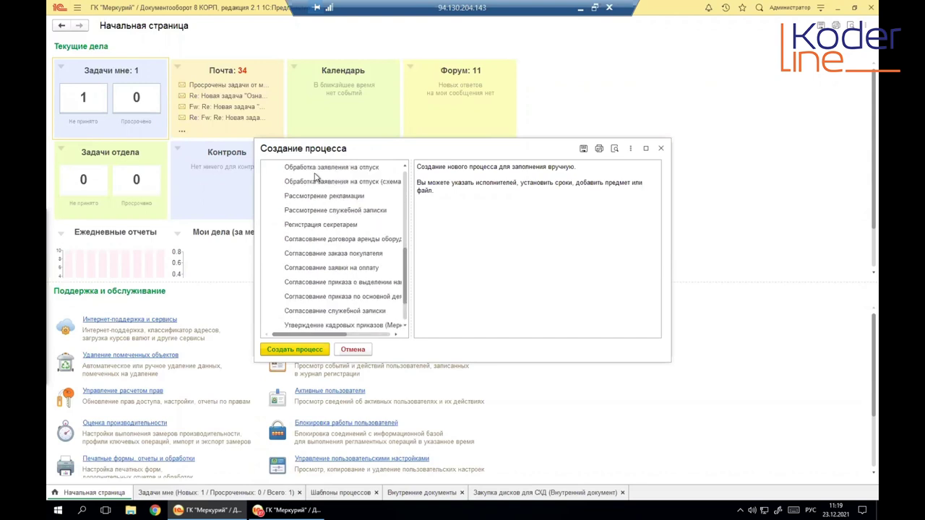
{"action": "scroll", "coordinate": [312, 281], "scroll_direction": "down", "scroll_amount": 1}
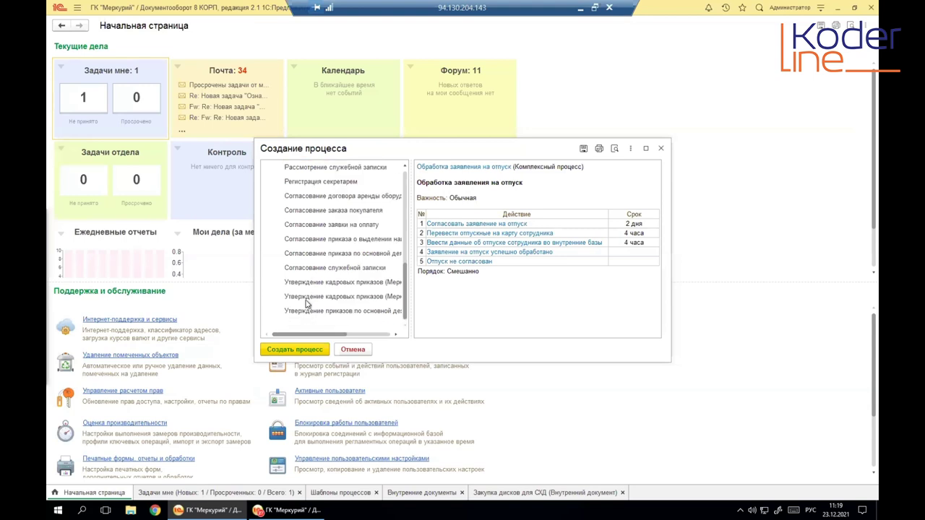
{"action": "scroll", "coordinate": [309, 303], "scroll_direction": "up", "scroll_amount": 3}
{"action": "scroll", "coordinate": [307, 303], "scroll_direction": "up", "scroll_amount": 3}
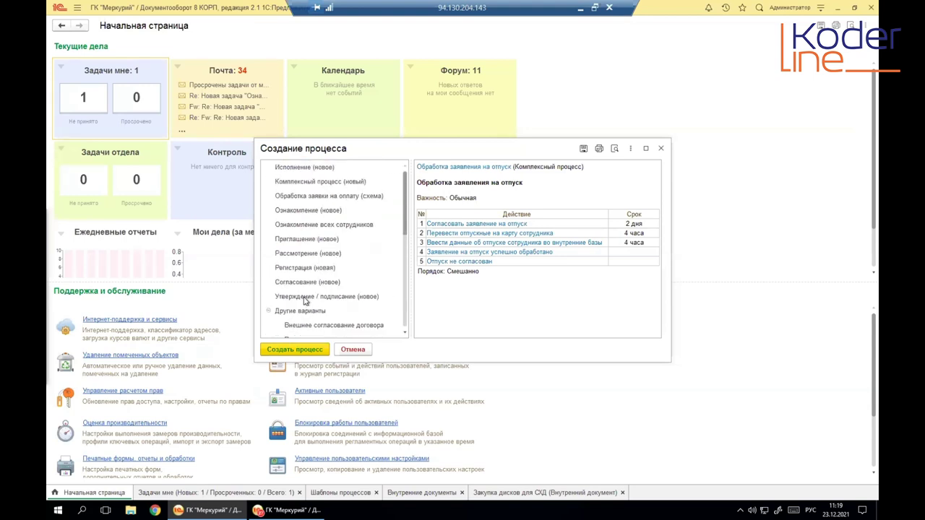
{"action": "left_click", "coordinate": [304, 167]}
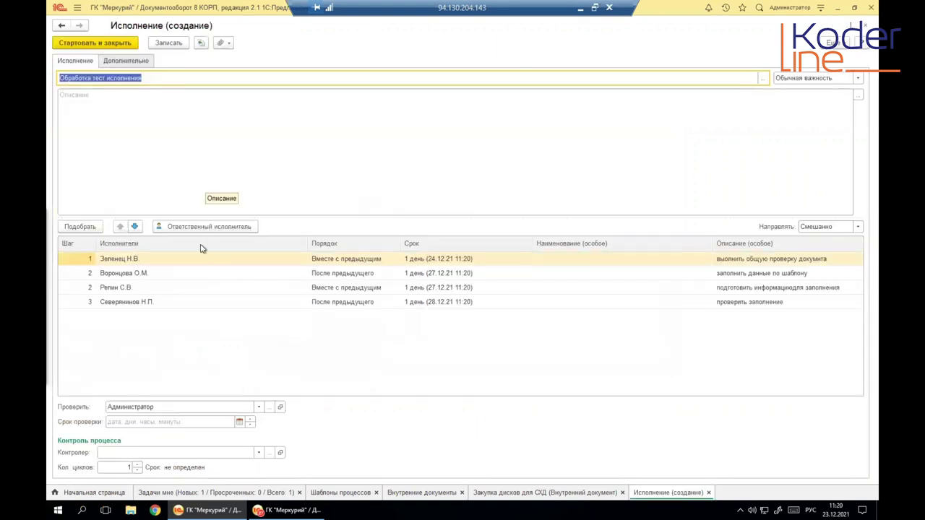
Review the steps, order, deadlines and individual descriptions of the four performers filled into the new execution process
{"action": "left_click", "coordinate": [262, 259]}
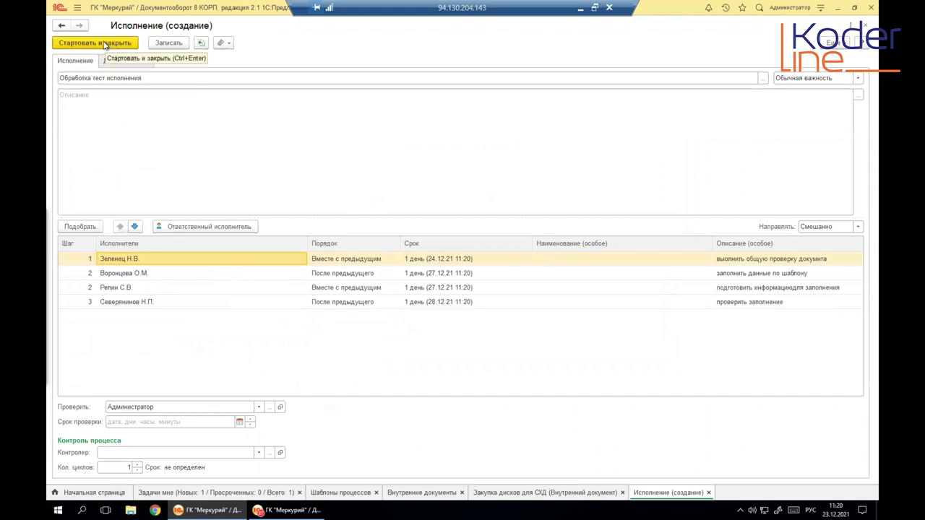
{"action": "left_click", "coordinate": [121, 274]}
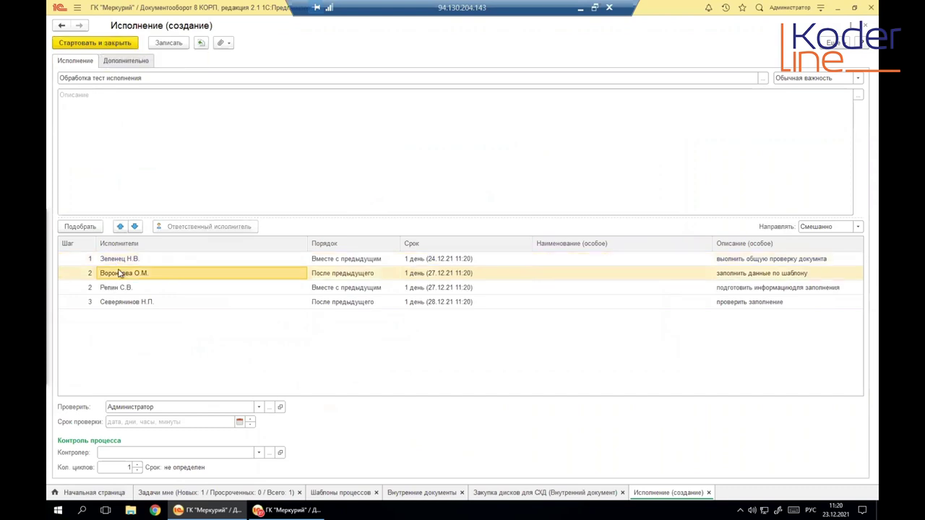
{"action": "left_click", "coordinate": [118, 289]}
{"action": "left_click", "coordinate": [112, 303]}
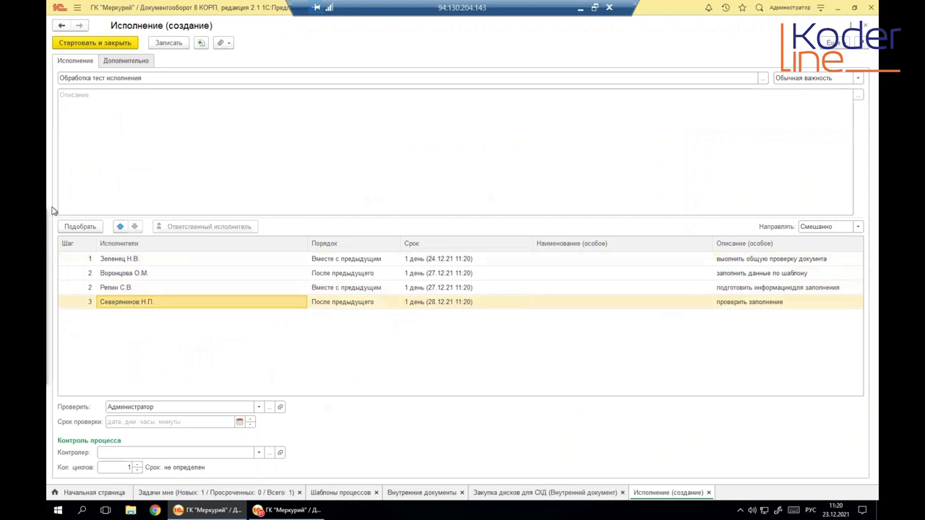
{"action": "left_click", "coordinate": [119, 262]}
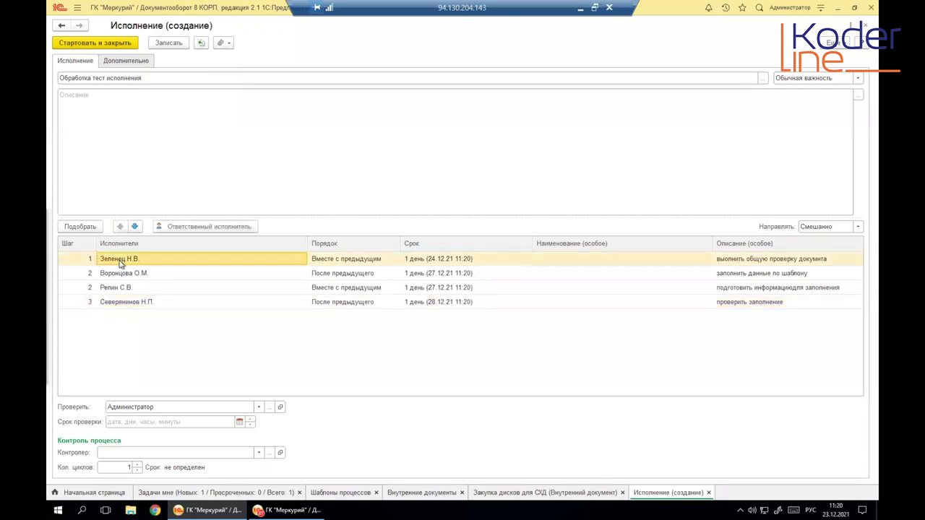
{"action": "left_click", "coordinate": [121, 274]}
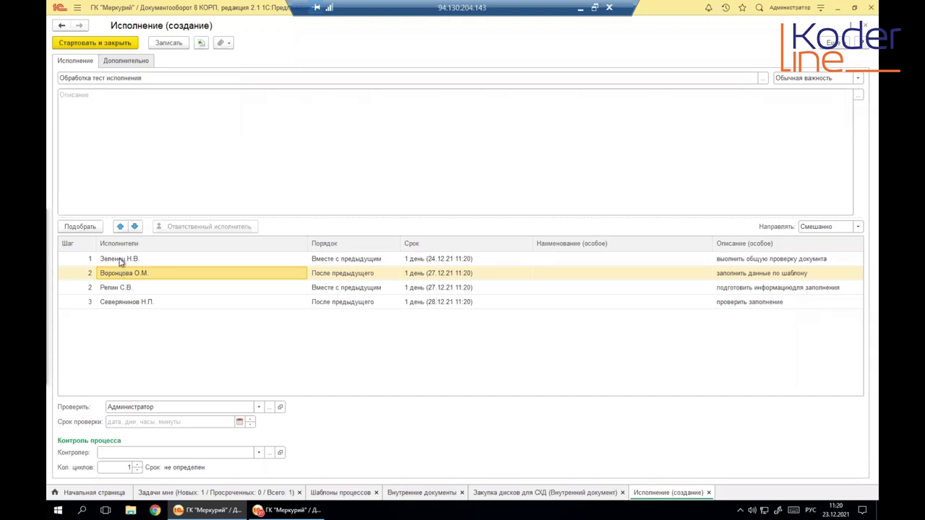
{"action": "left_click", "coordinate": [120, 260]}
{"action": "left_click", "coordinate": [118, 275]}
{"action": "left_click", "coordinate": [120, 289]}
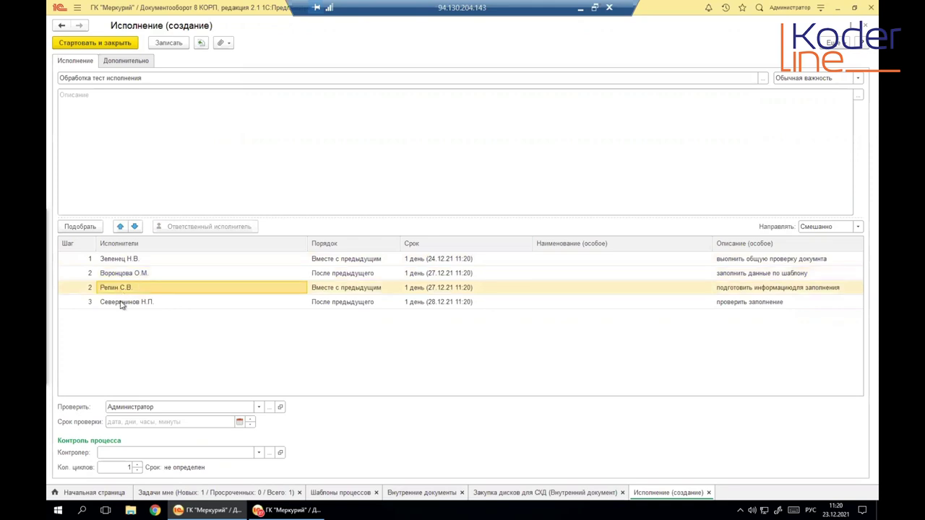
Check the last performer in the new execution process and the verifier specified in "Проверить"
{"action": "left_click", "coordinate": [122, 303]}
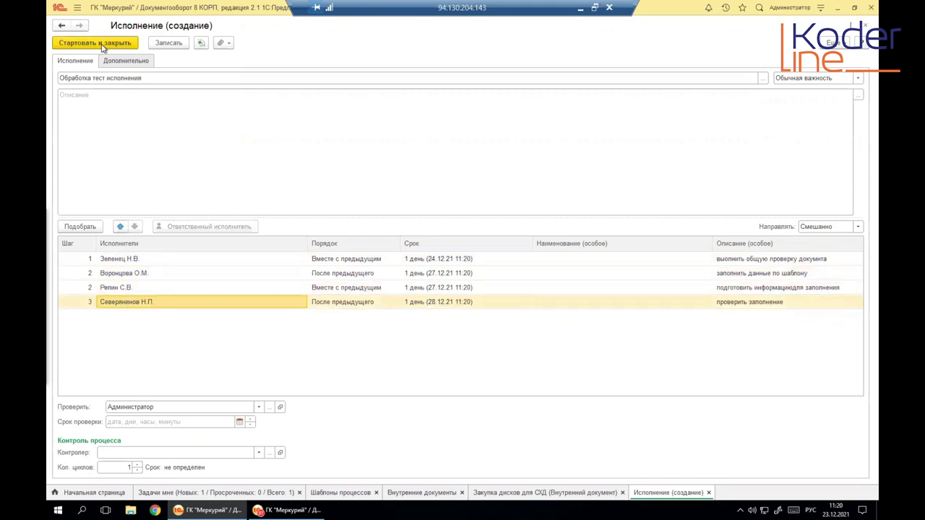
{"action": "double_click", "coordinate": [148, 406]}
{"action": "left_click", "coordinate": [148, 407]}
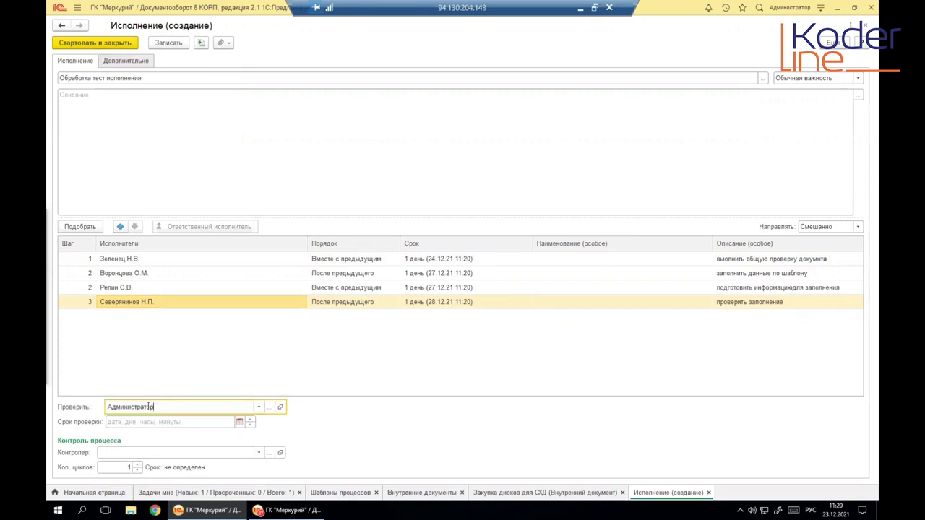
{"action": "left_click_drag", "start_coordinate": [150, 407], "coordinate": [104, 407]}
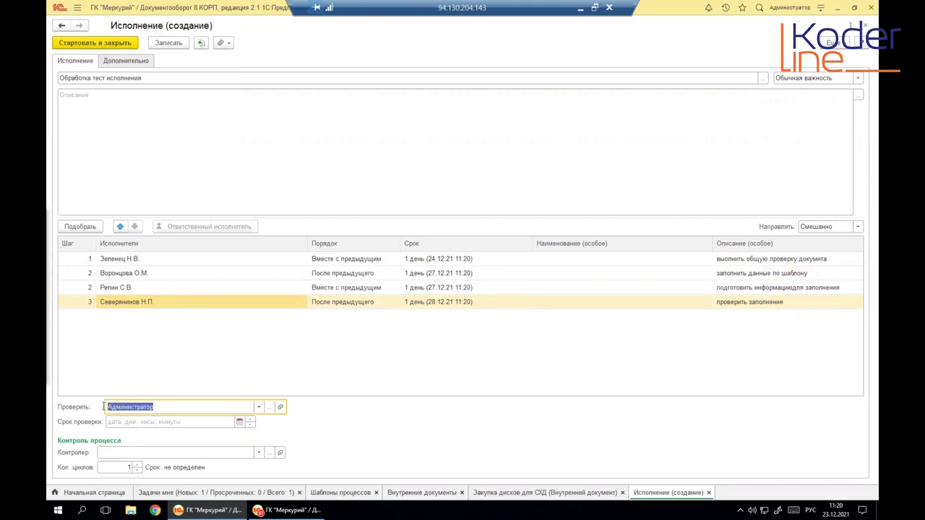
{"action": "left_click", "coordinate": [161, 407]}
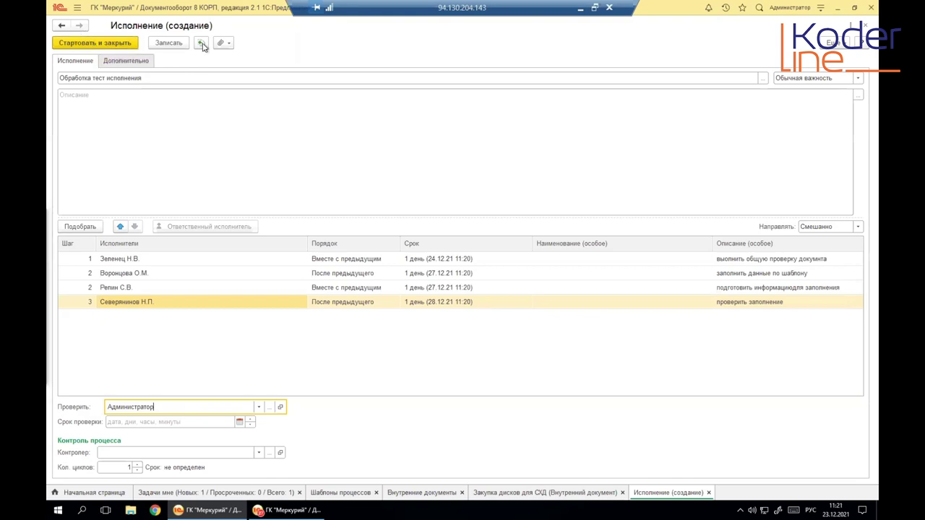
Start and close the "Обработка тест исполнения" process, agreeing to launch it with some deadlines unspecified
{"action": "left_click", "coordinate": [103, 44]}
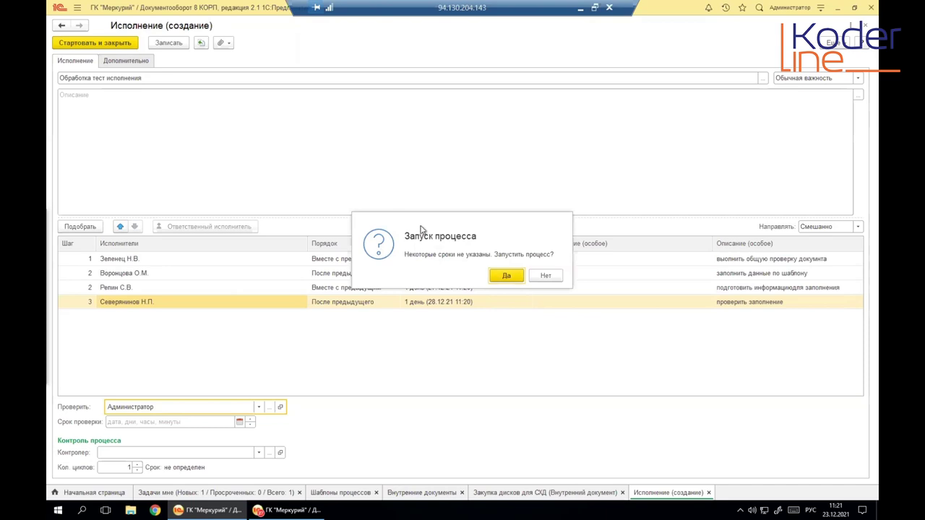
{"action": "left_click_drag", "start_coordinate": [429, 220], "coordinate": [402, 132]}
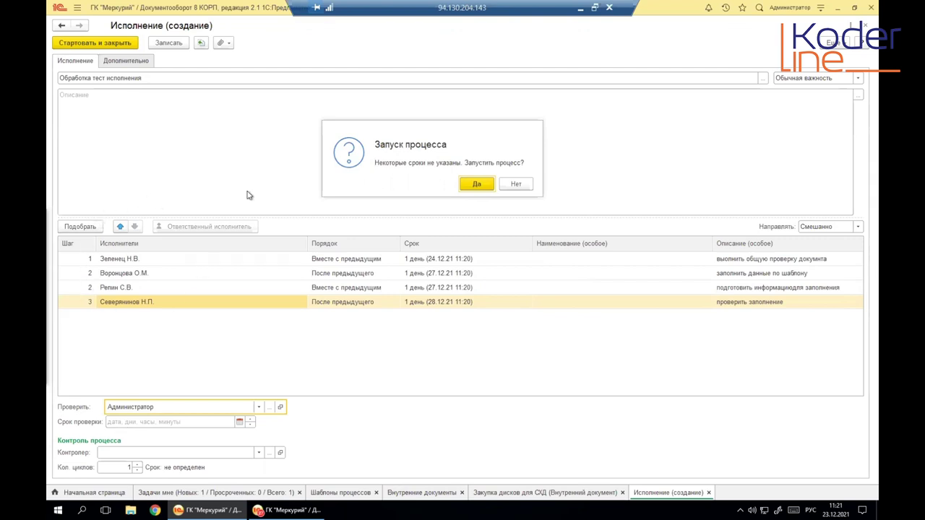
{"action": "left_click", "coordinate": [475, 183]}
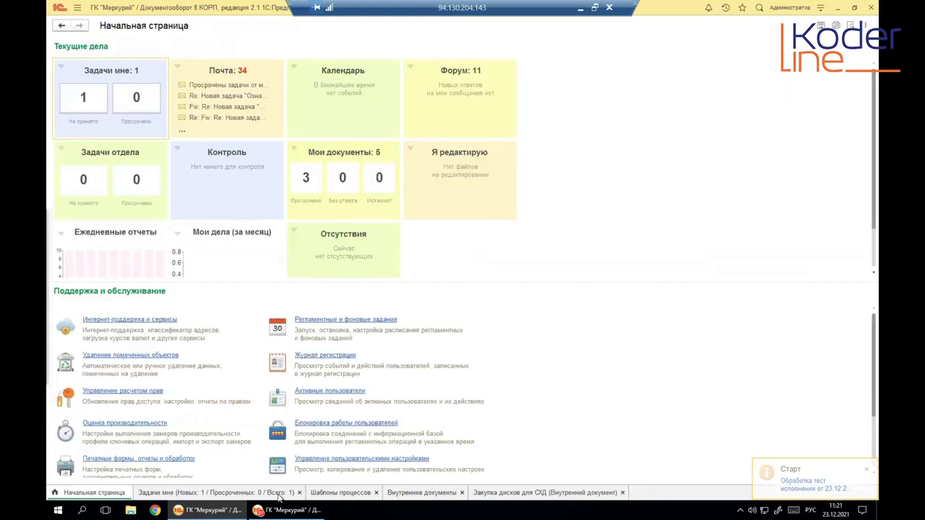
Bring up the process templates list, switch to the first performer's session, look through their "Задачи мне" list and refresh it
{"action": "left_click", "coordinate": [339, 495]}
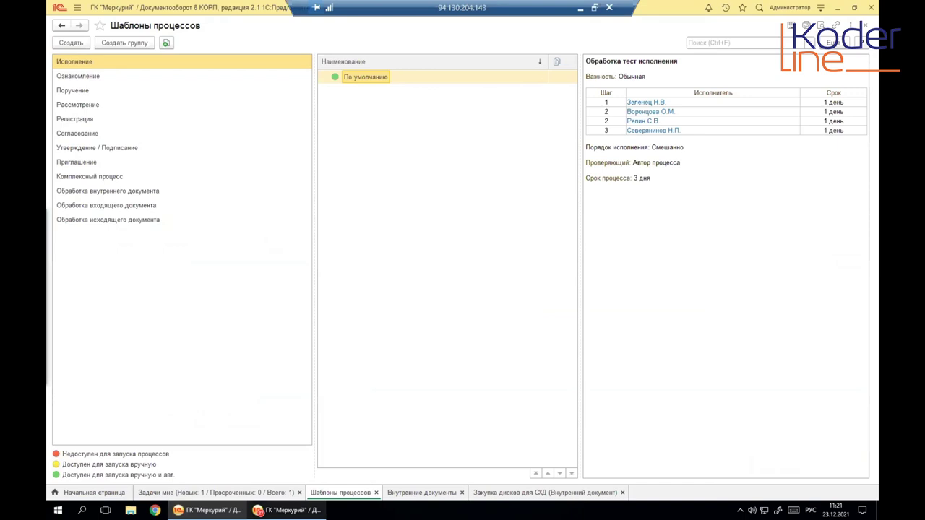
{"action": "left_click", "coordinate": [287, 510]}
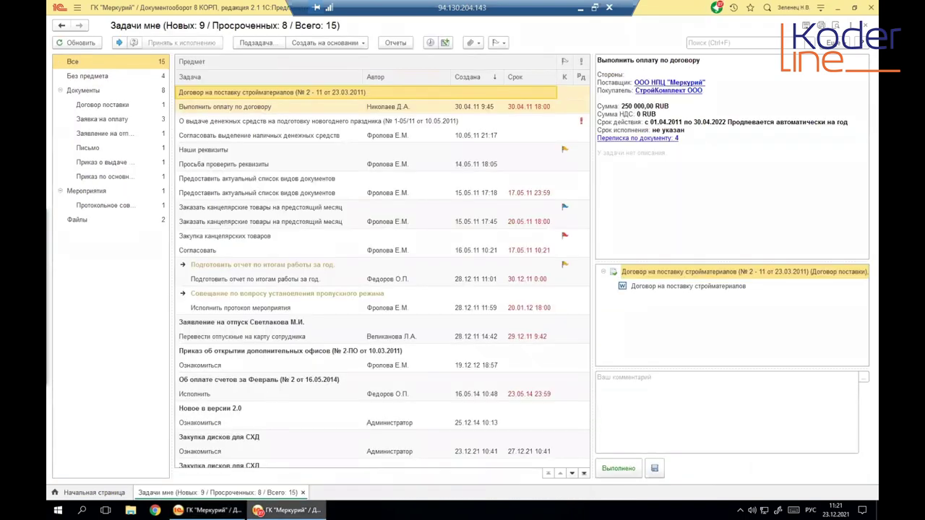
{"action": "left_click", "coordinate": [792, 9]}
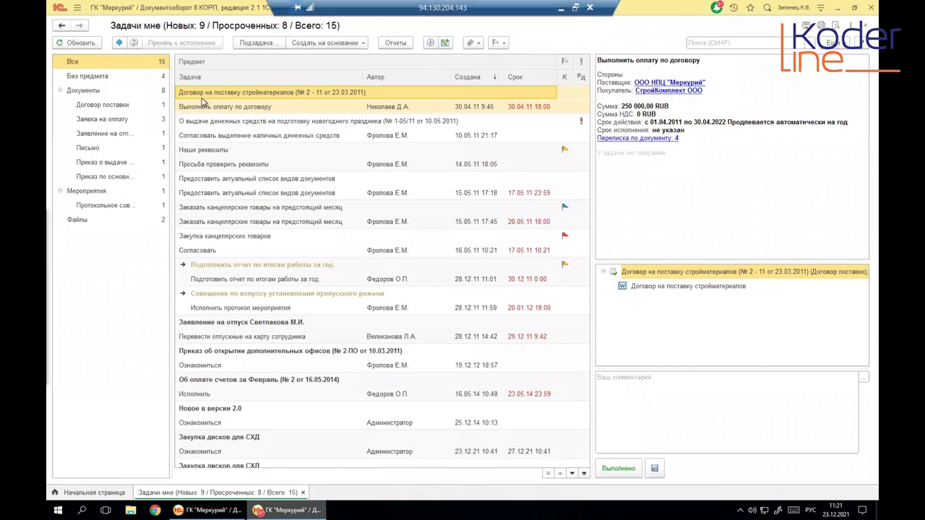
{"action": "scroll", "coordinate": [220, 166], "scroll_direction": "down", "scroll_amount": 2}
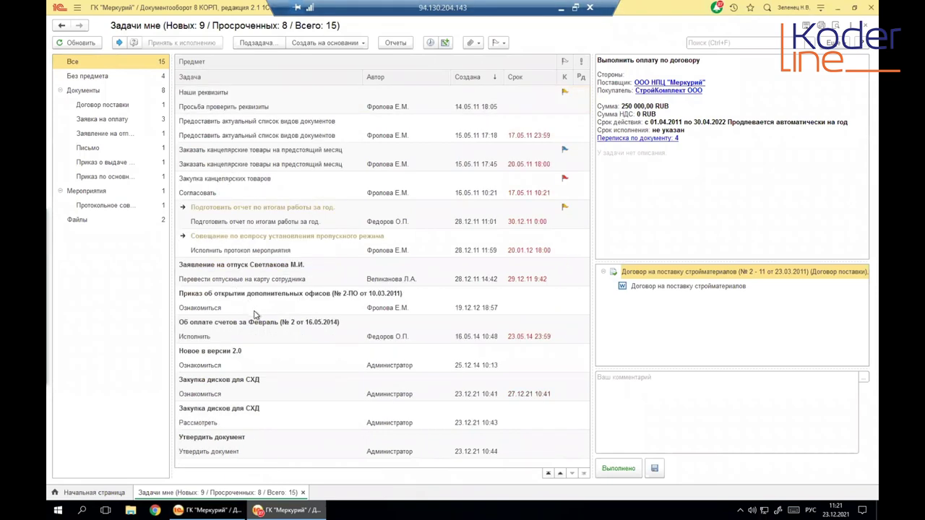
{"action": "scroll", "coordinate": [254, 312], "scroll_direction": "up", "scroll_amount": 2}
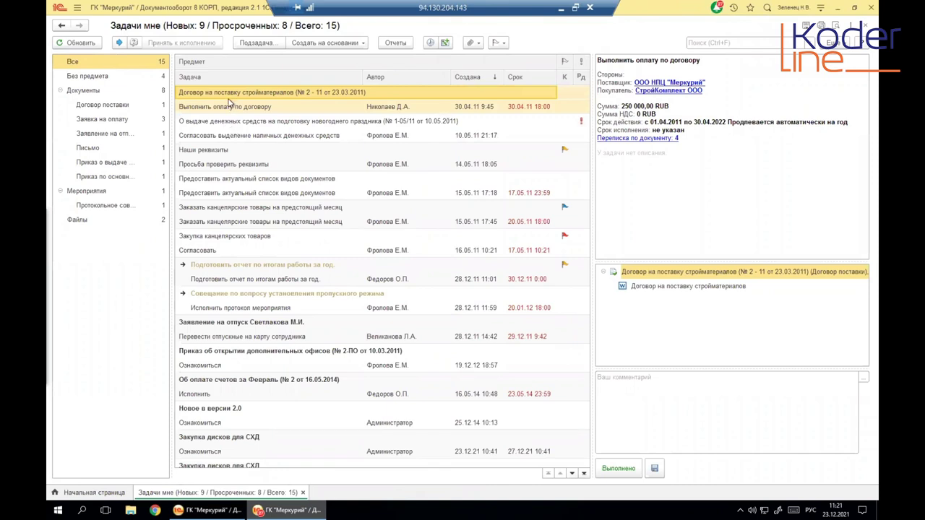
{"action": "left_click", "coordinate": [94, 45]}
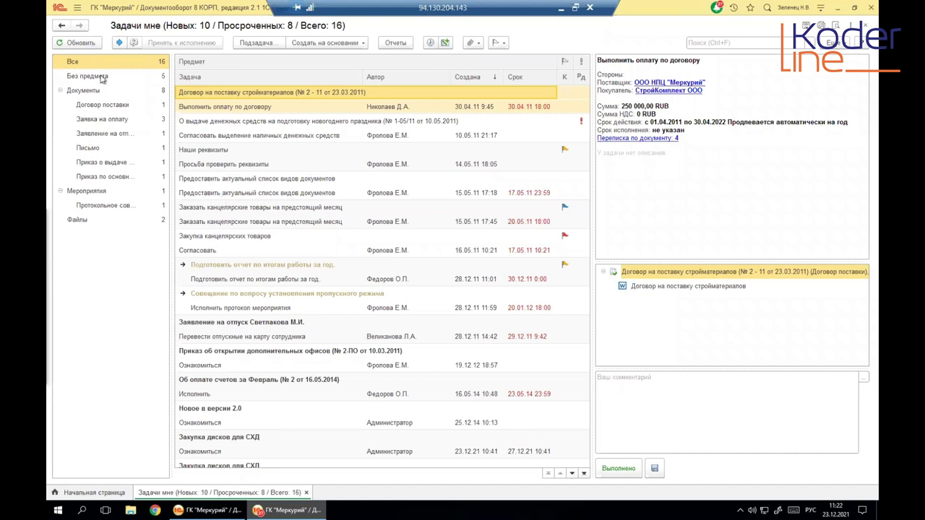
Filter the performer's tasks to "Без предмета" and review the "Обработка тест исполнения" task with its description and comment field
{"action": "left_click", "coordinate": [101, 77]}
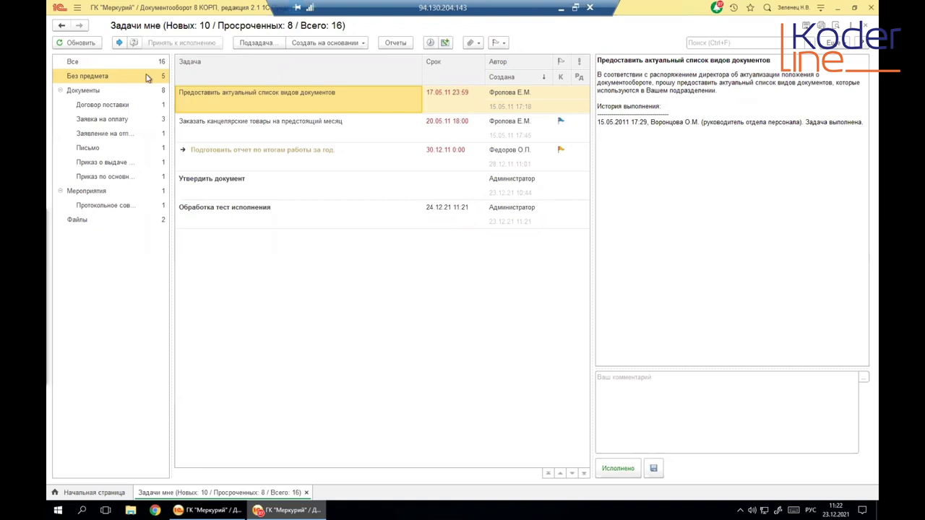
{"action": "left_click", "coordinate": [233, 218]}
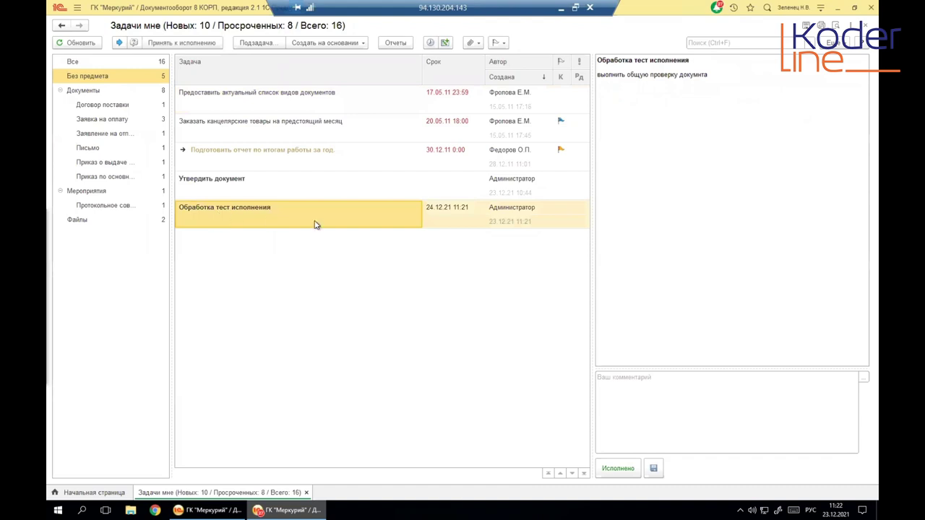
{"action": "mouse_move", "coordinate": [598, 62]}
{"action": "left_mouse_down"}
{"action": "mouse_move", "coordinate": [707, 64]}
{"action": "mouse_move", "coordinate": [693, 75]}
{"action": "mouse_move", "coordinate": [597, 75]}
{"action": "left_mouse_up"}
{"action": "left_click", "coordinate": [597, 76]}
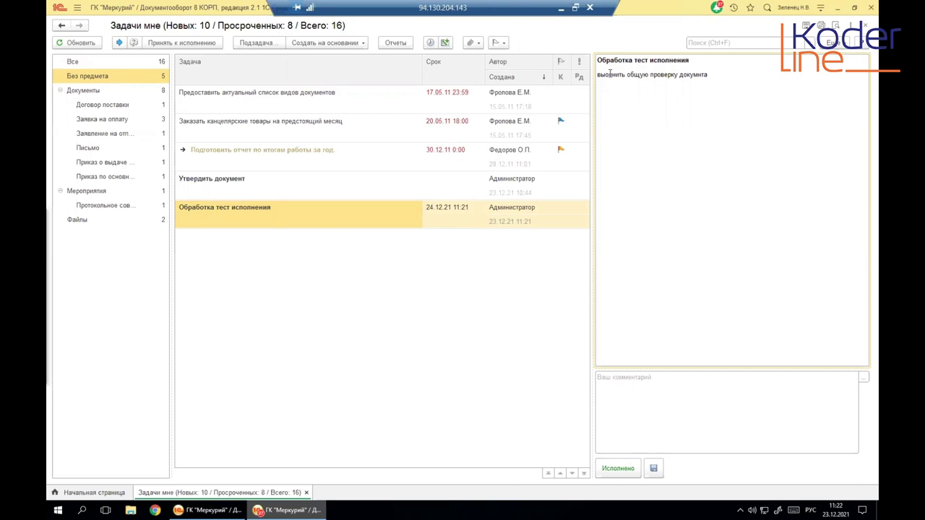
{"action": "left_click", "coordinate": [614, 384]}
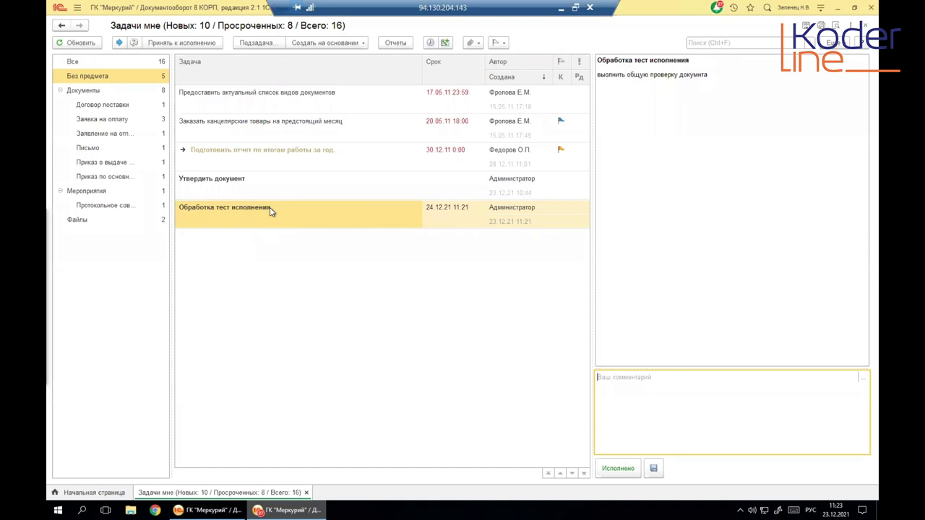
{"action": "left_click", "coordinate": [266, 211]}
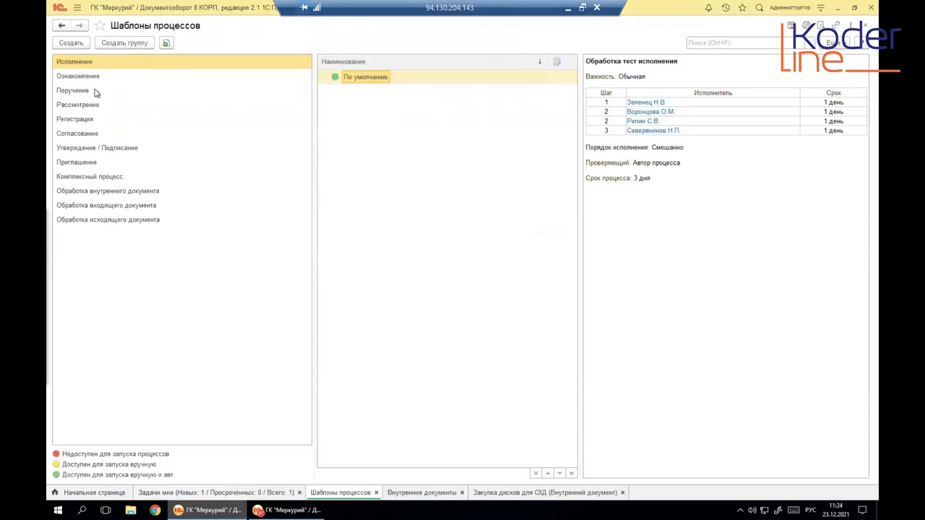
In the administrator's session, examine the "Согласование" templates one by one, from internal contract approval through "Согласование служебной записки"
{"action": "left_click", "coordinate": [76, 135]}
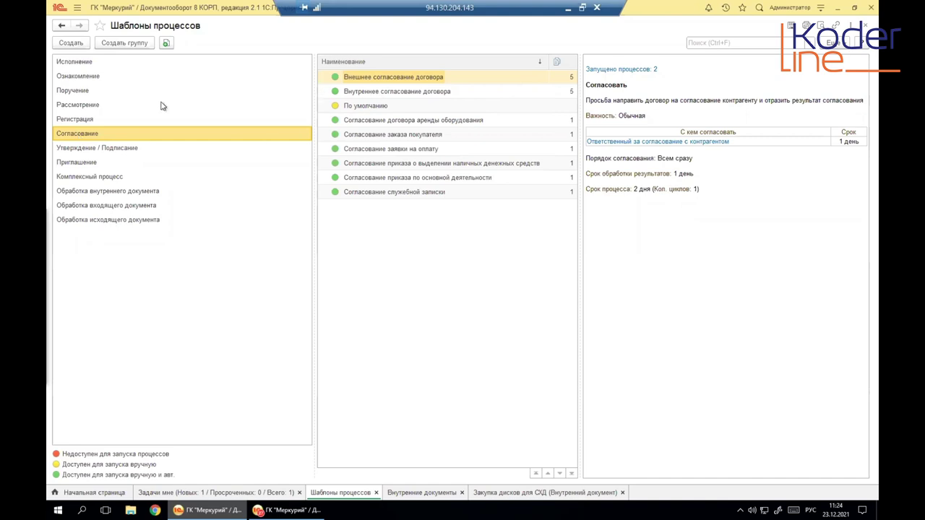
{"action": "left_click", "coordinate": [370, 92]}
{"action": "left_click", "coordinate": [363, 121]}
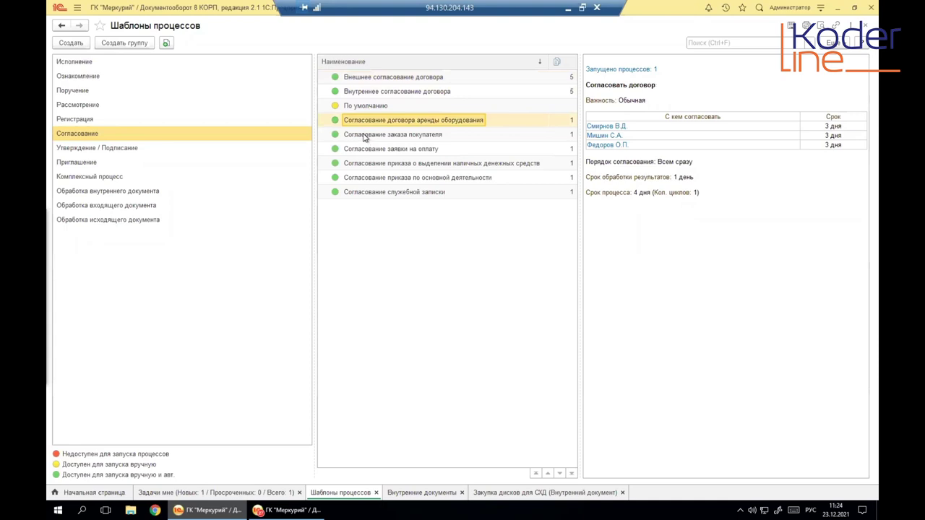
{"action": "left_click", "coordinate": [365, 136]}
{"action": "right_click", "coordinate": [364, 136]}
{"action": "left_click", "coordinate": [358, 138]}
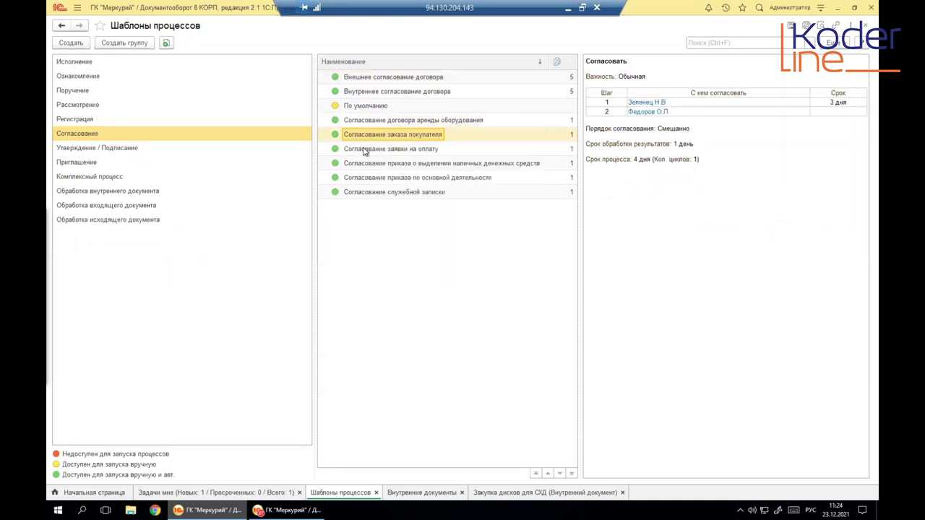
{"action": "left_click", "coordinate": [362, 151]}
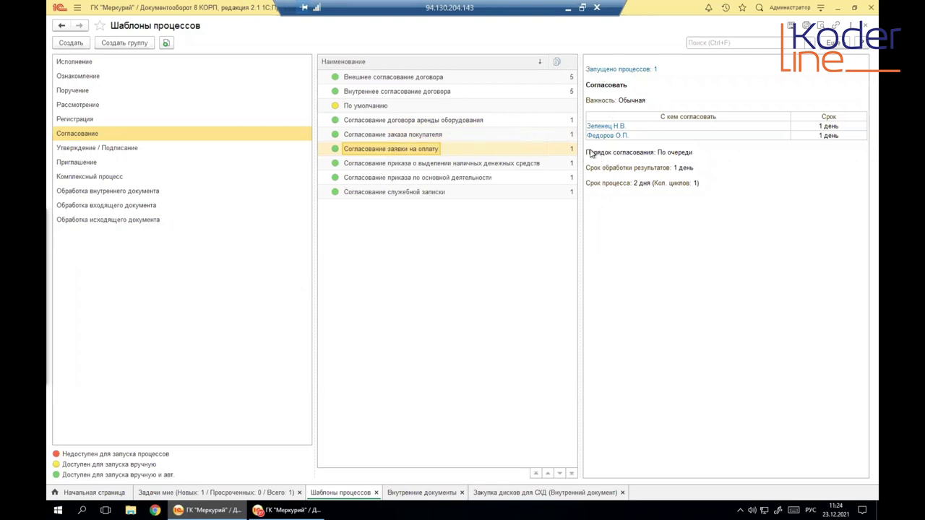
{"action": "left_click", "coordinate": [375, 165]}
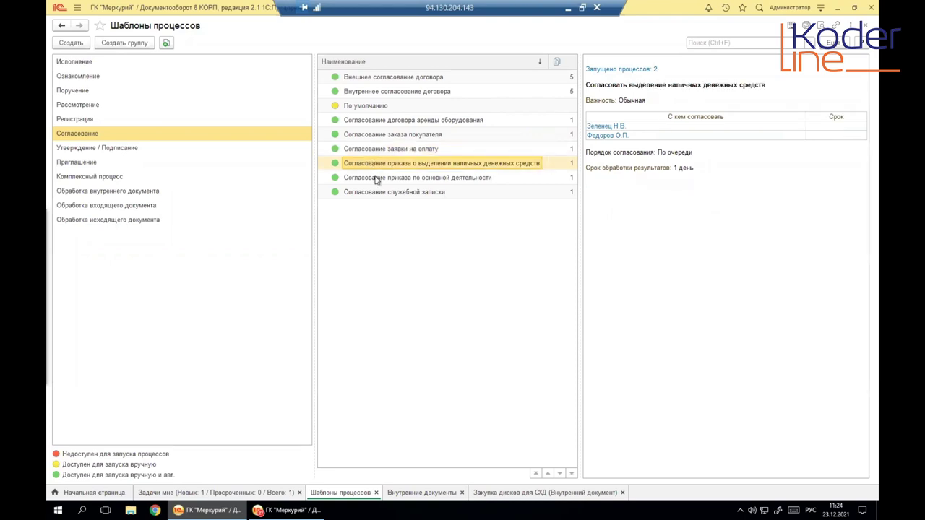
{"action": "left_click", "coordinate": [378, 180]}
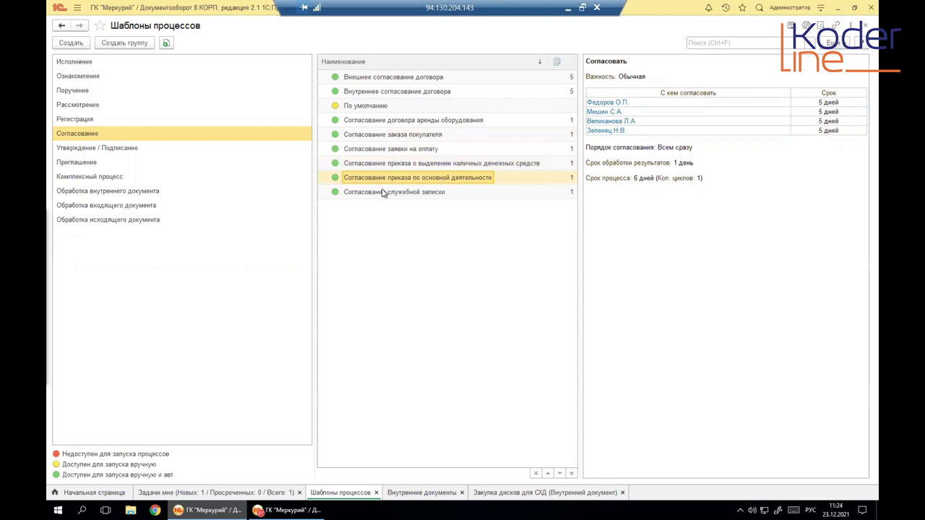
{"action": "left_click", "coordinate": [385, 193]}
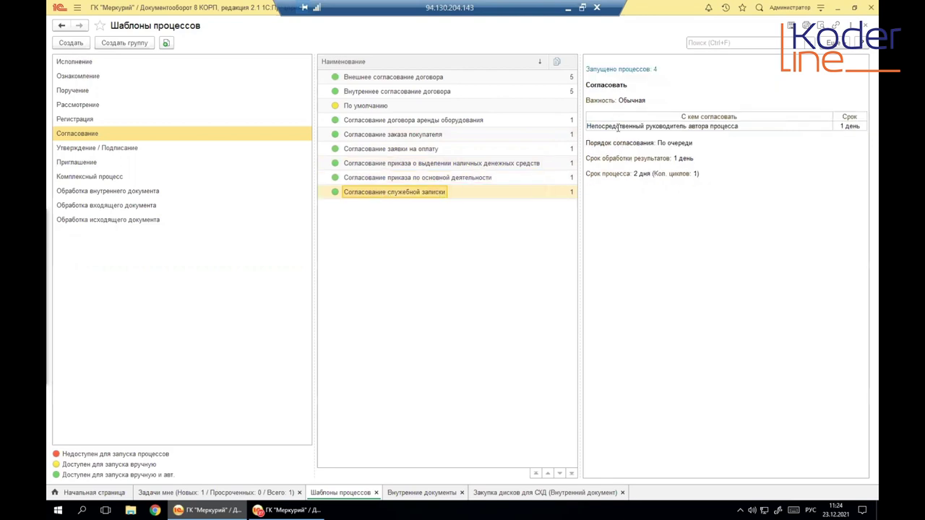
Compare the summaries of the external contract, internal contract and "Согласование служебной записки" approval templates
{"action": "left_click", "coordinate": [398, 77]}
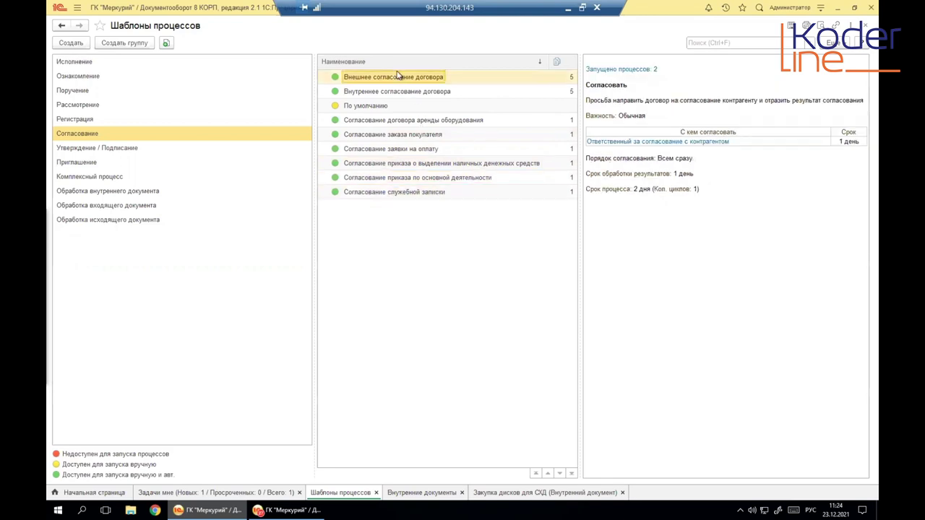
{"action": "left_click", "coordinate": [376, 93]}
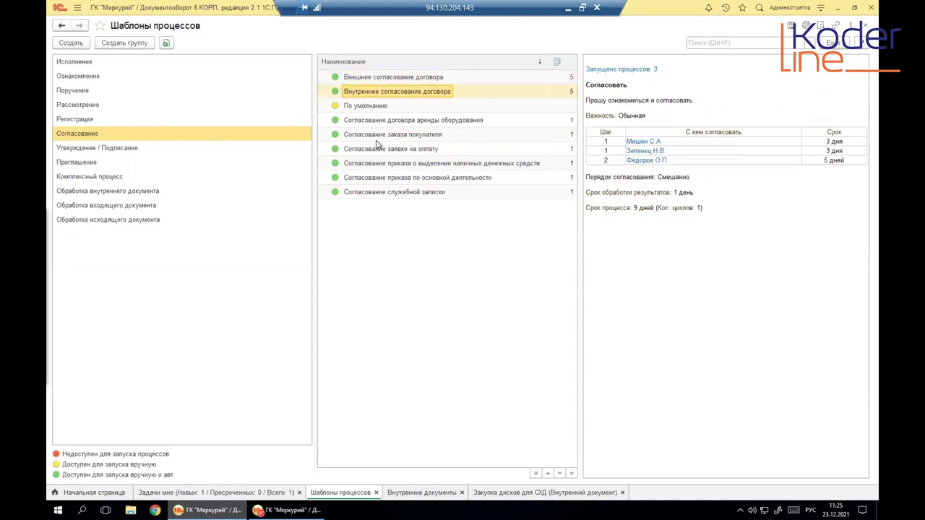
{"action": "left_click", "coordinate": [376, 79]}
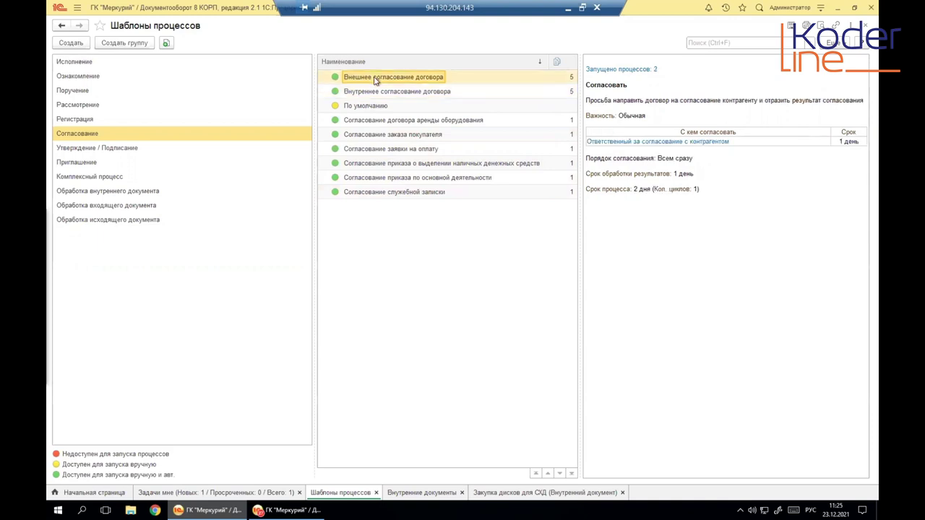
{"action": "left_click", "coordinate": [387, 191]}
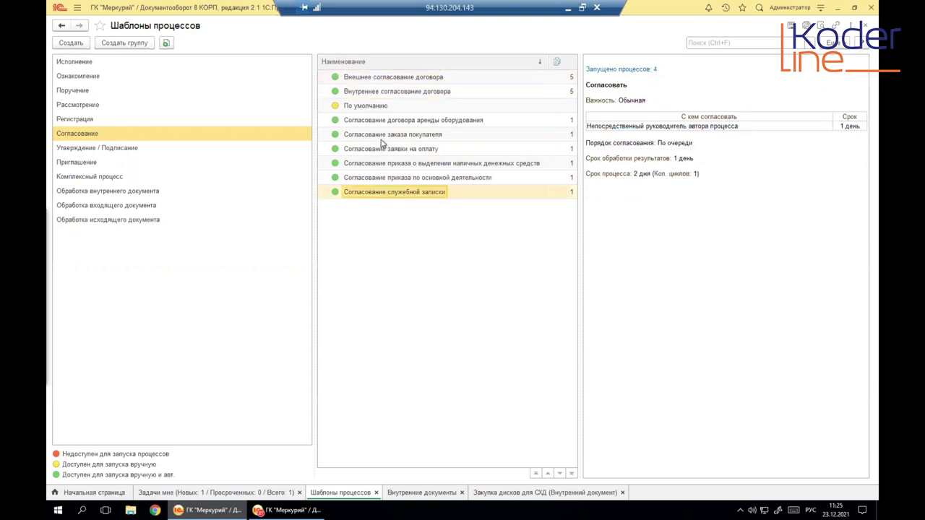
Open the "Согласование служебной записки" template and review its name, responsible person, working group and assignment list
{"action": "double_click", "coordinate": [386, 192]}
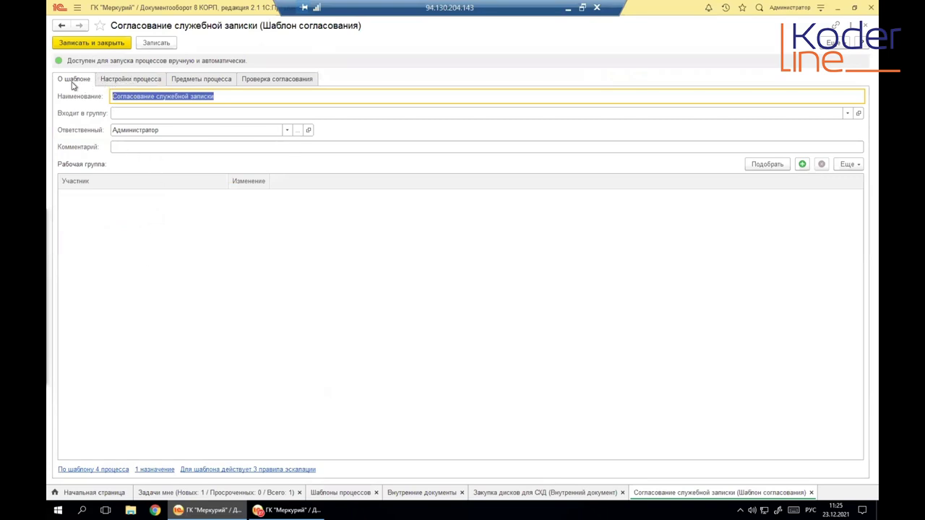
{"action": "left_click", "coordinate": [122, 97]}
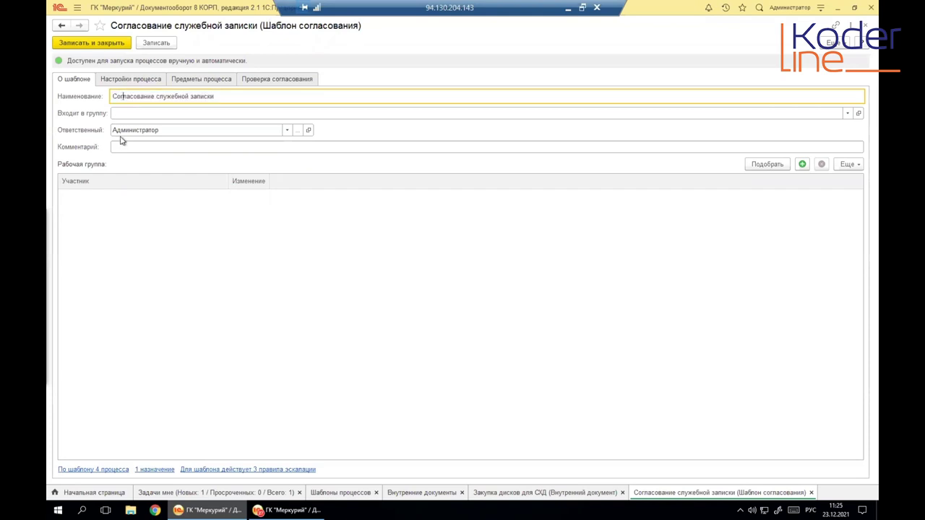
{"action": "left_click", "coordinate": [119, 130]}
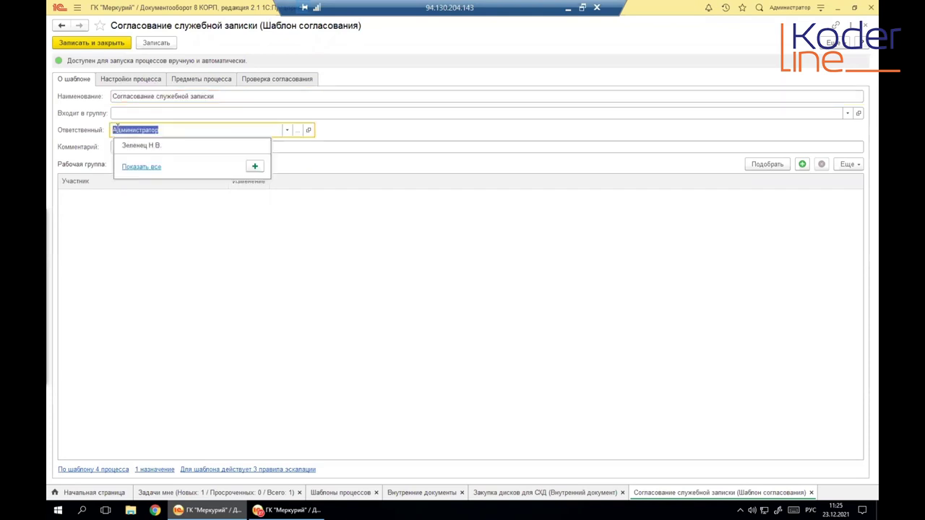
{"action": "left_click", "coordinate": [86, 230]}
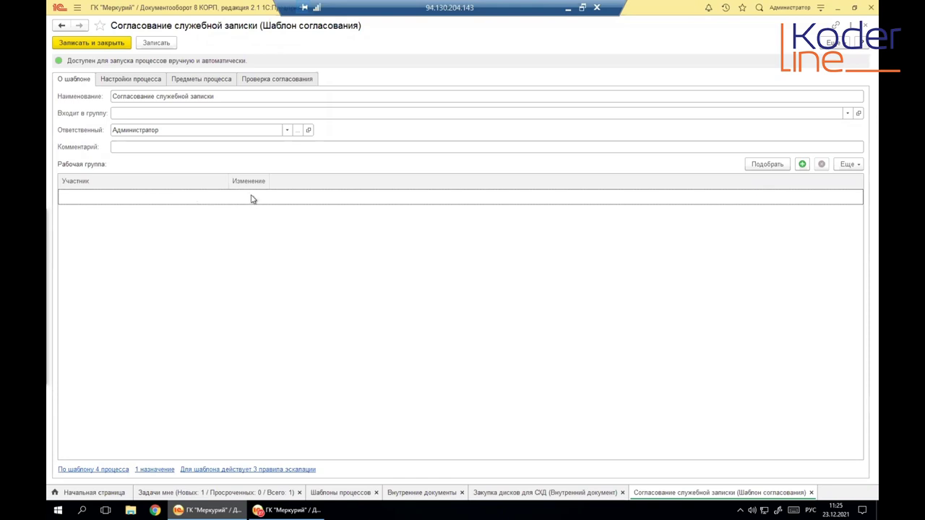
{"action": "left_click", "coordinate": [153, 471]}
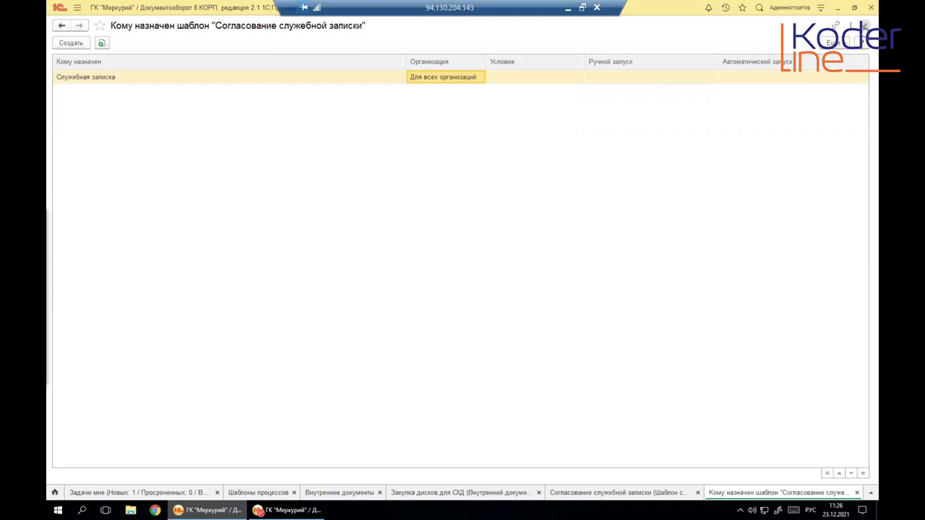
{"action": "left_click", "coordinate": [864, 25]}
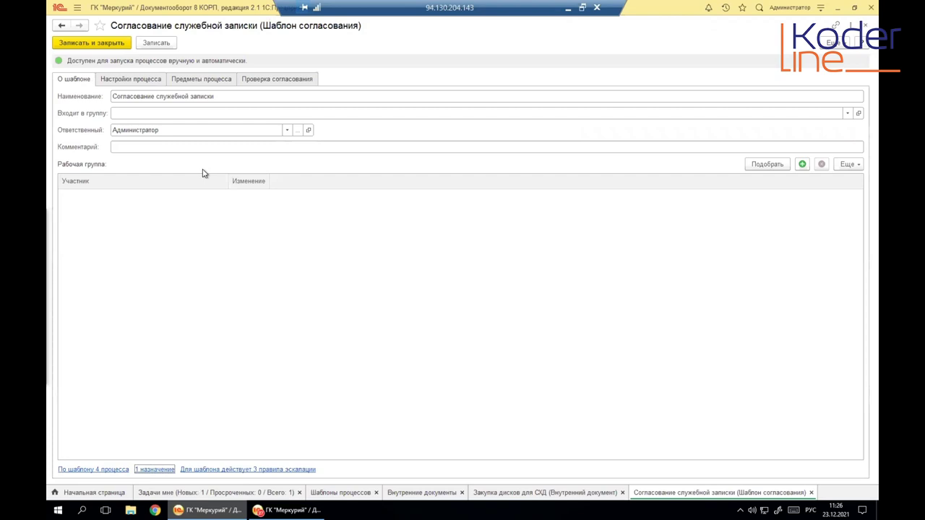
Review the process settings of the "Согласование служебной записки" template: the task name "Согласовать", the description and the approver row
{"action": "left_click", "coordinate": [132, 83]}
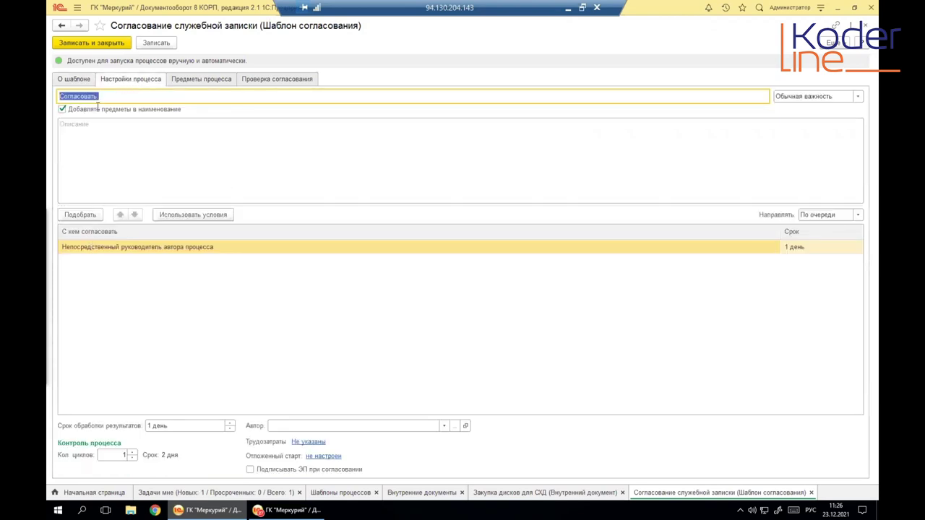
{"action": "left_click", "coordinate": [112, 96]}
{"action": "key", "text": "ctrl+a"}
{"action": "left_click", "coordinate": [99, 96]}
{"action": "left_click_drag", "start_coordinate": [100, 96], "coordinate": [59, 96]}
{"action": "left_click", "coordinate": [102, 96]}
{"action": "left_click", "coordinate": [103, 151]}
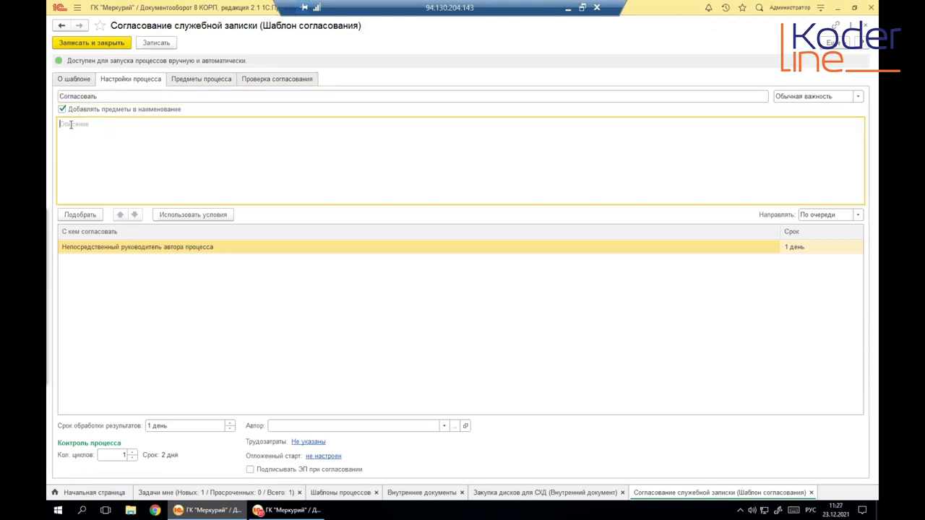
{"action": "left_click", "coordinate": [107, 247]}
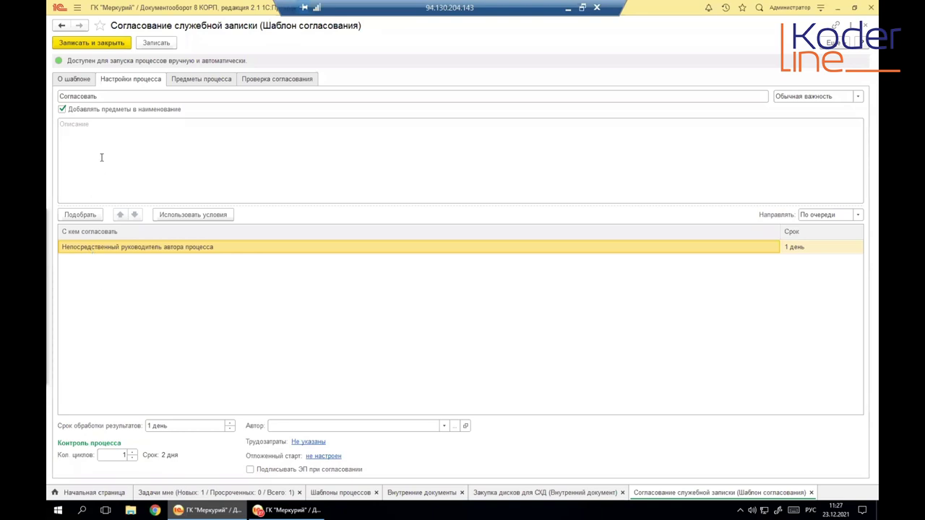
Open the performer selection for the existing approver and look through the "Автоподстановки" group under the employees
{"action": "double_click", "coordinate": [84, 249]}
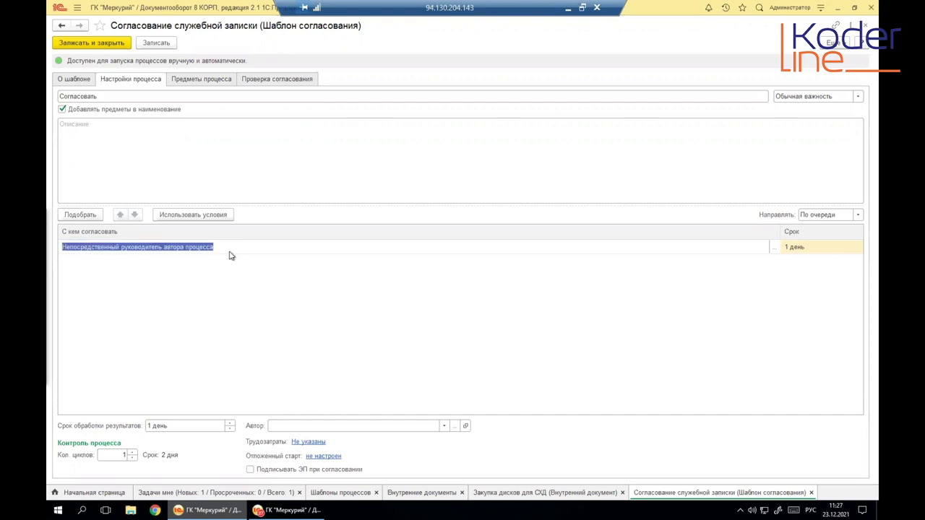
{"action": "key", "text": "End"}
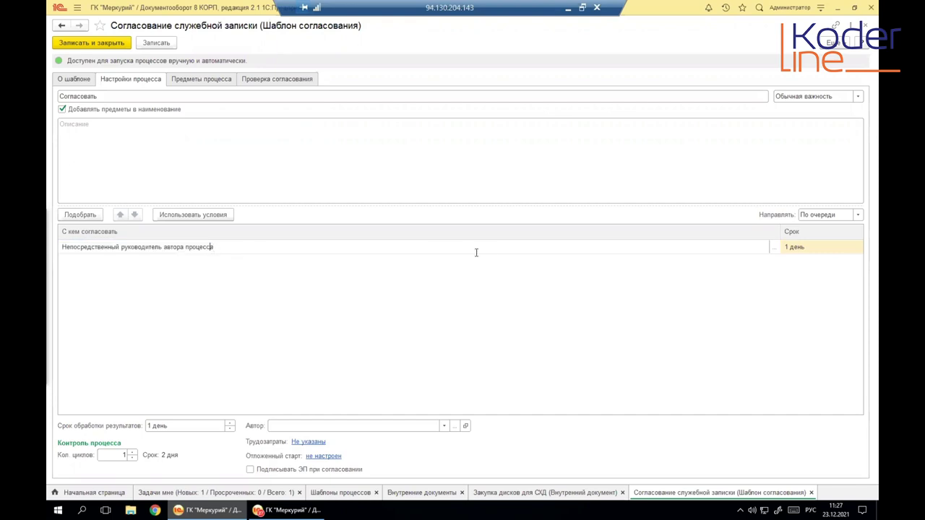
{"action": "left_click", "coordinate": [775, 248]}
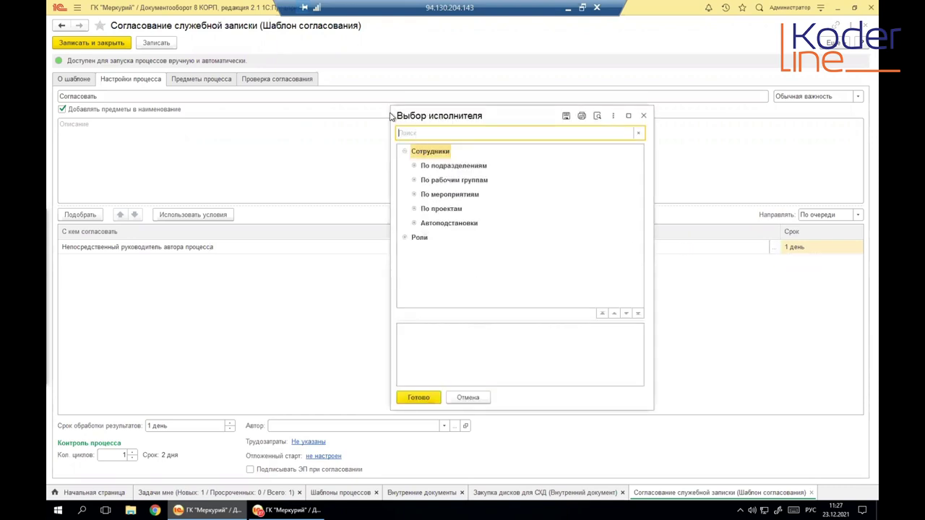
{"action": "left_click_drag", "start_coordinate": [446, 121], "coordinate": [379, 116]}
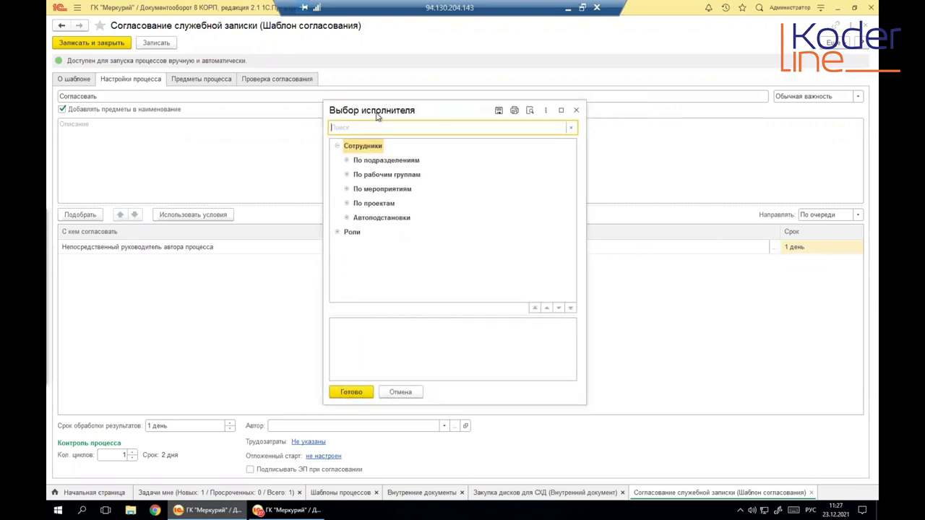
{"action": "left_click", "coordinate": [347, 219]}
{"action": "left_click", "coordinate": [386, 232]}
{"action": "scroll", "coordinate": [391, 231], "scroll_direction": "down", "scroll_amount": 5}
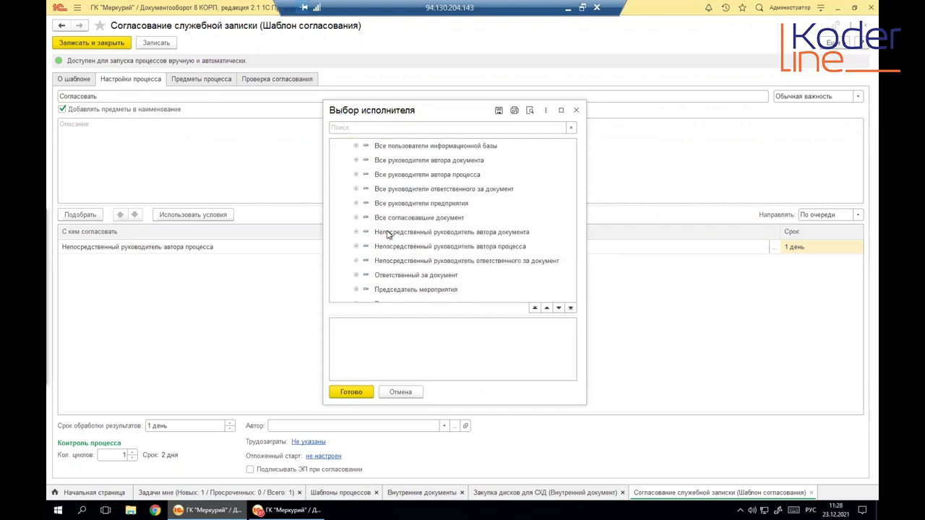
{"action": "scroll", "coordinate": [405, 231], "scroll_direction": "up", "scroll_amount": 4}
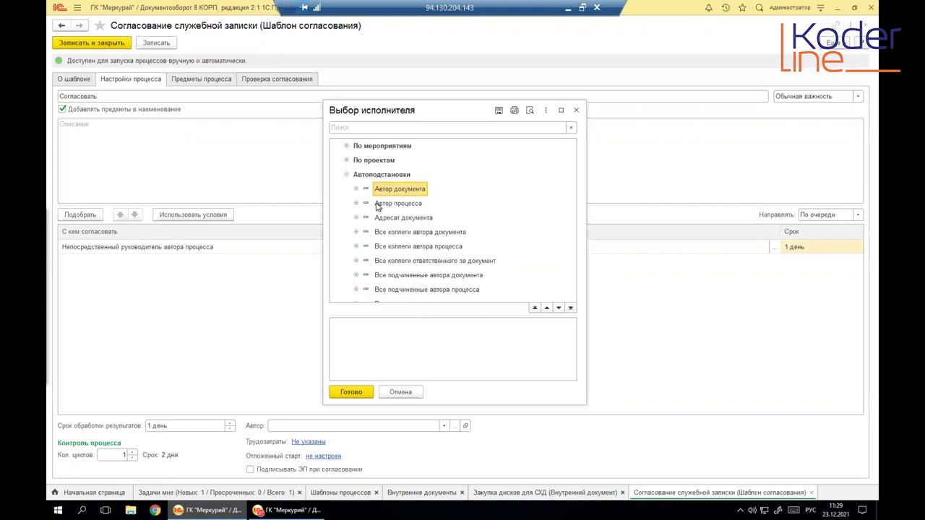
Examine the "Автор документа", "Автор процесса" and "Адресат документа" auto-substitutions and compare them with the rest of the list
{"action": "left_click", "coordinate": [376, 205]}
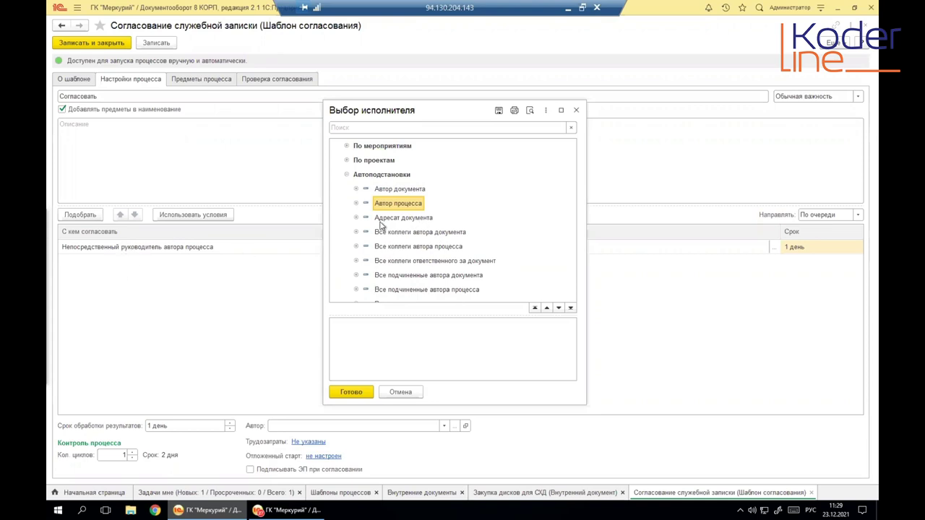
{"action": "scroll", "coordinate": [384, 223], "scroll_direction": "down", "scroll_amount": 3}
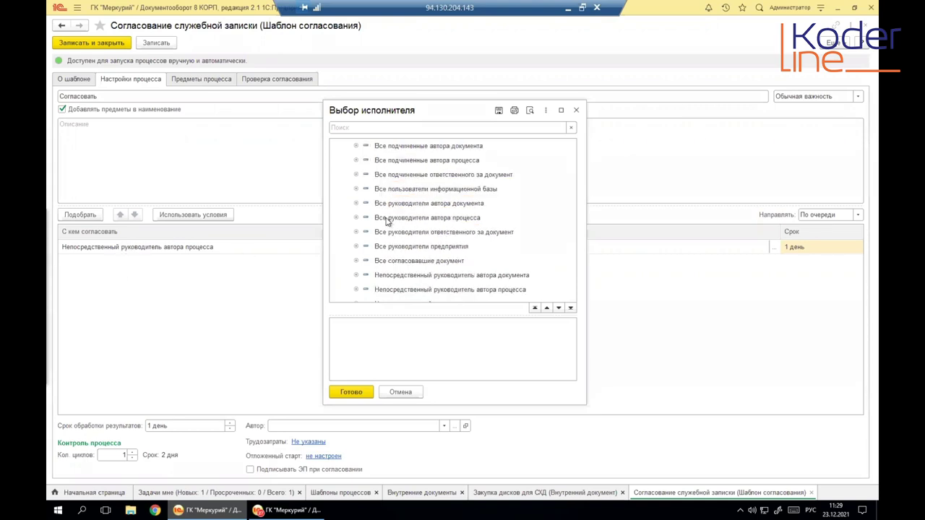
{"action": "scroll", "coordinate": [385, 220], "scroll_direction": "down", "scroll_amount": 3}
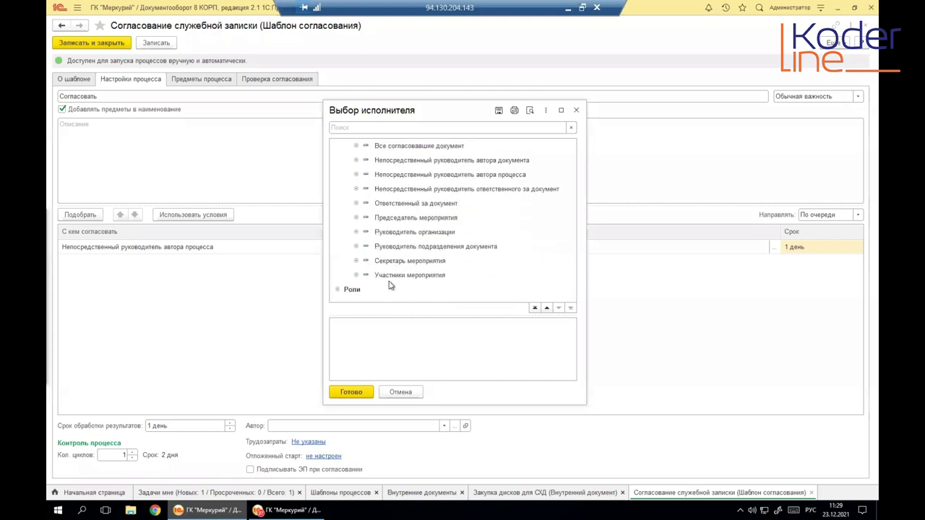
{"action": "scroll", "coordinate": [383, 205], "scroll_direction": "up", "scroll_amount": 1}
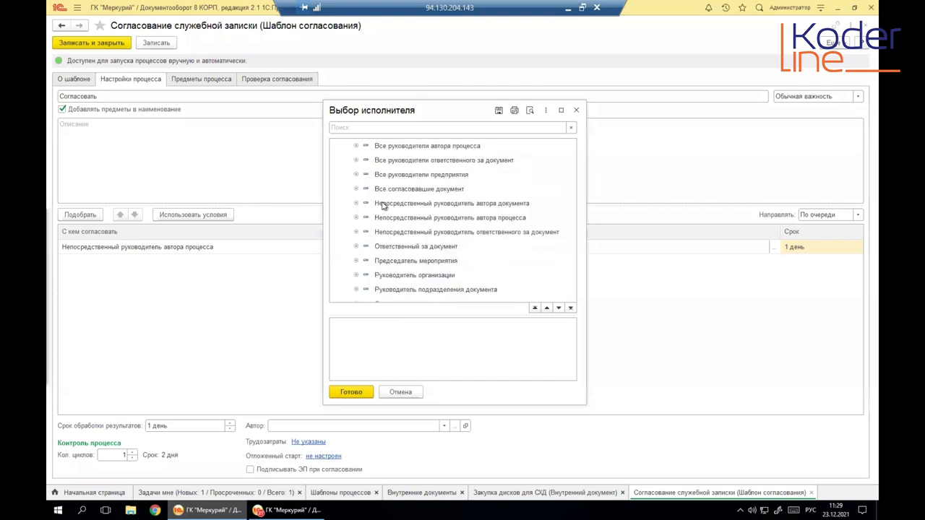
{"action": "scroll", "coordinate": [383, 205], "scroll_direction": "up", "scroll_amount": 3}
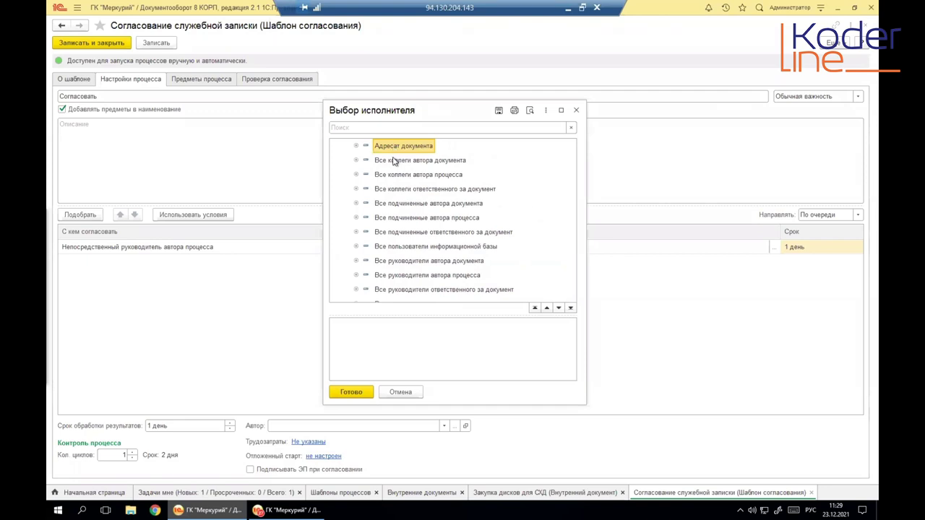
{"action": "scroll", "coordinate": [394, 160], "scroll_direction": "up", "scroll_amount": 1}
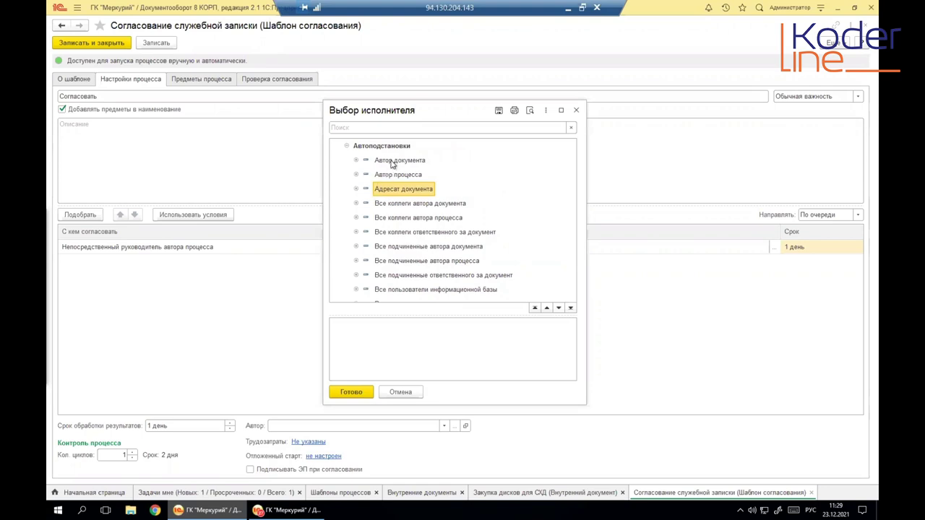
Examine the auto-substitutions for colleagues, subordinates, managers and document approvers, and close the performer selection without choosing anyone
{"action": "left_click", "coordinate": [391, 206]}
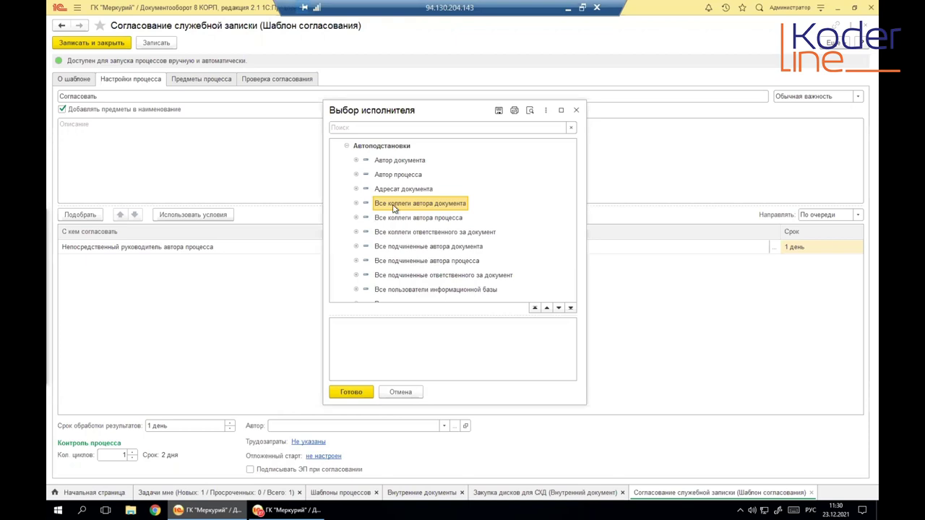
{"action": "left_click", "coordinate": [408, 247]}
{"action": "scroll", "coordinate": [407, 248], "scroll_direction": "down", "scroll_amount": 5}
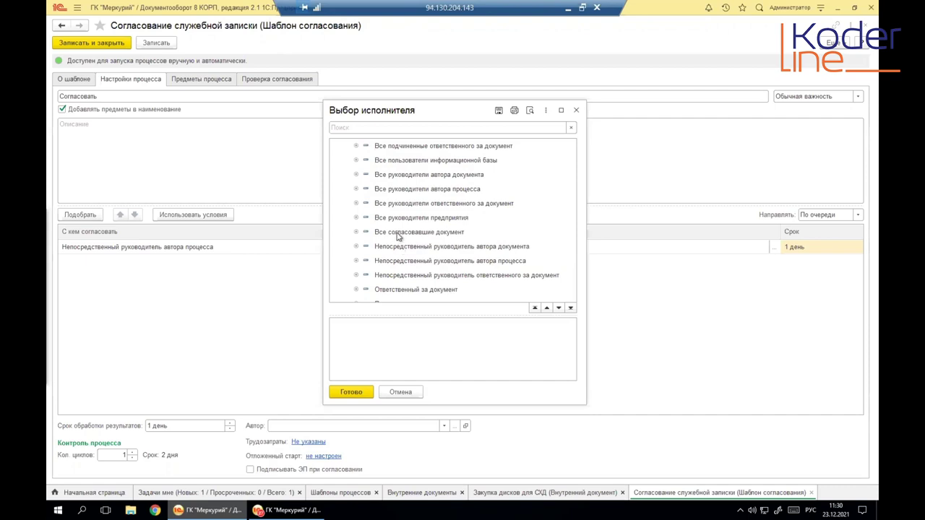
{"action": "left_click", "coordinate": [396, 234]}
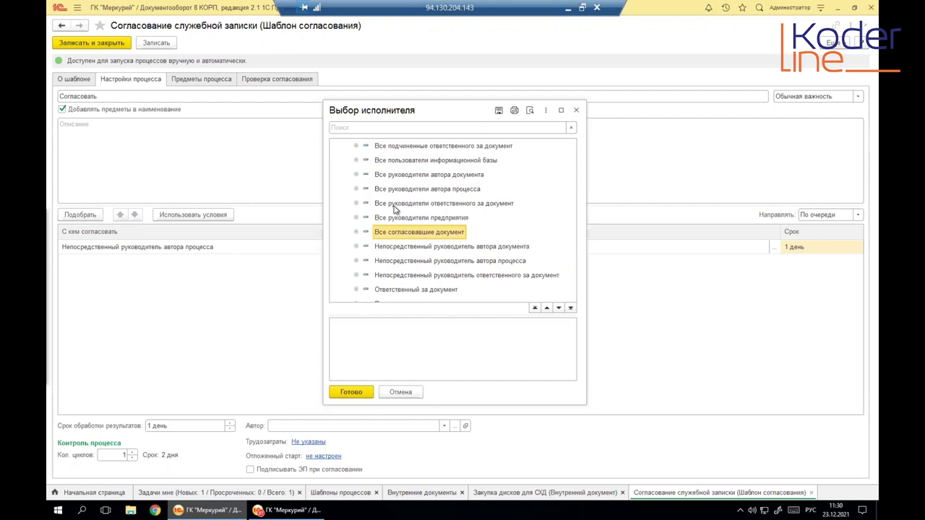
{"action": "left_click", "coordinate": [395, 205]}
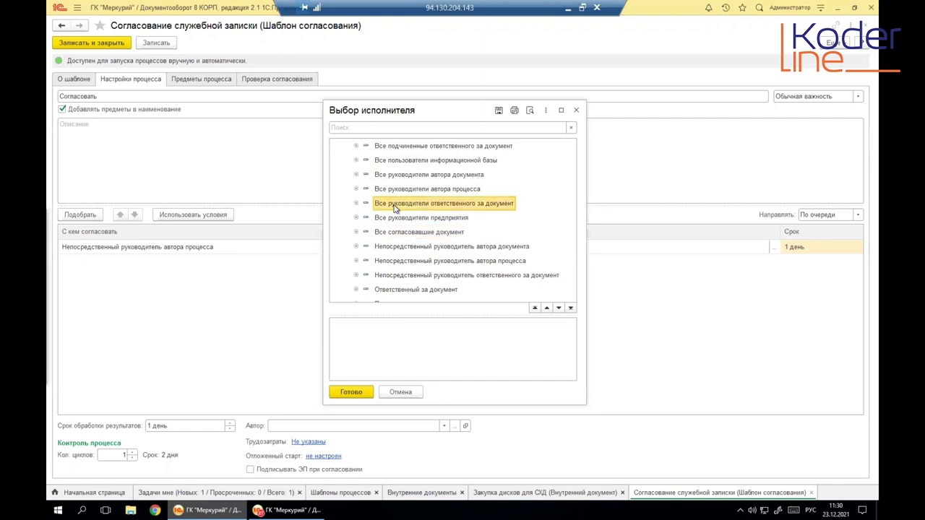
{"action": "scroll", "coordinate": [395, 205], "scroll_direction": "down", "scroll_amount": 2}
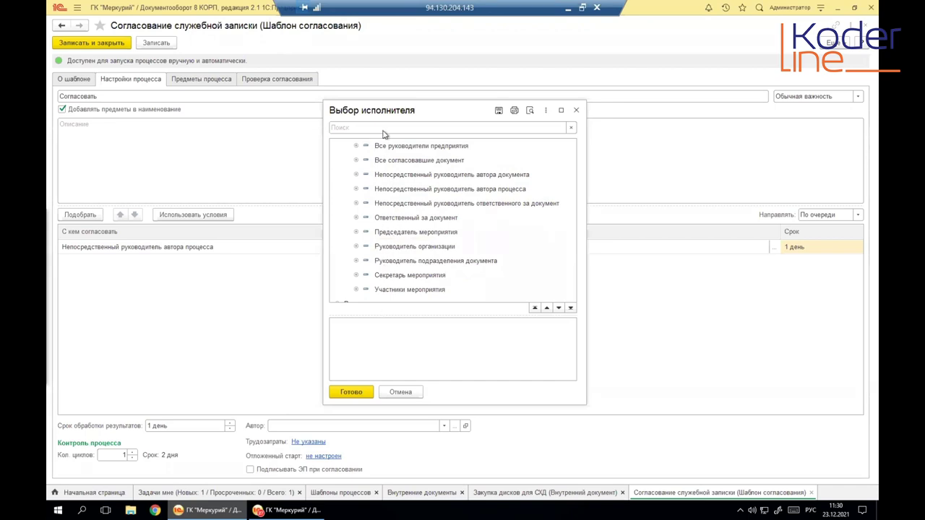
{"action": "scroll", "coordinate": [388, 187], "scroll_direction": "down", "scroll_amount": 1}
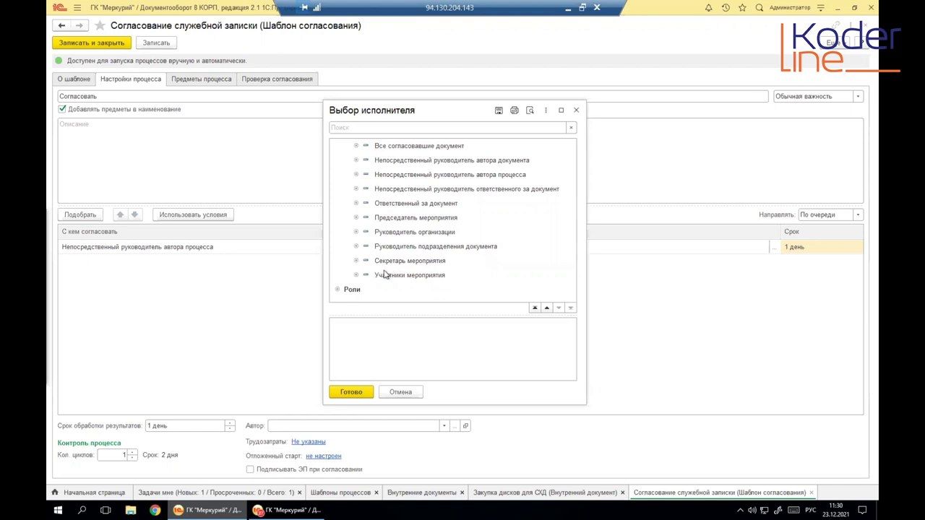
{"action": "left_click", "coordinate": [577, 112]}
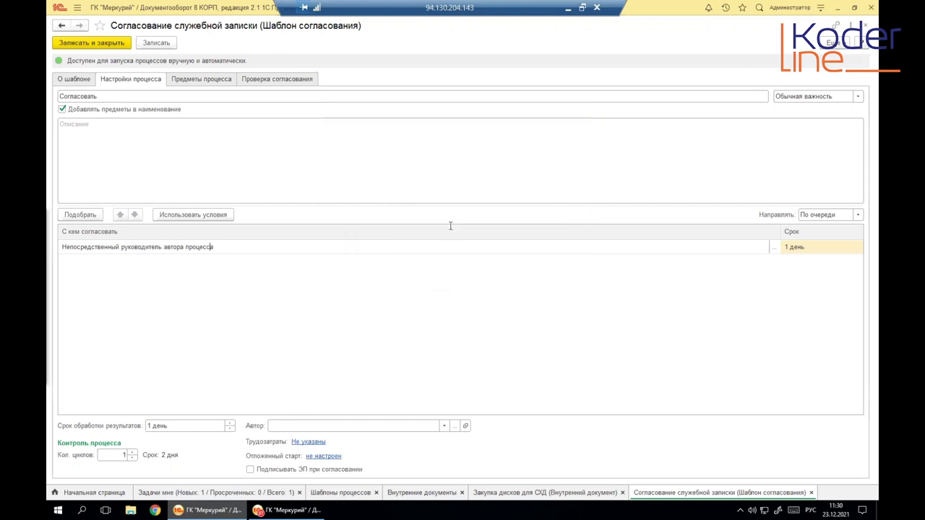
Add the suggested employee as a second approver below "Непосредственный руководитель автора процесса"
{"action": "right_click", "coordinate": [154, 264]}
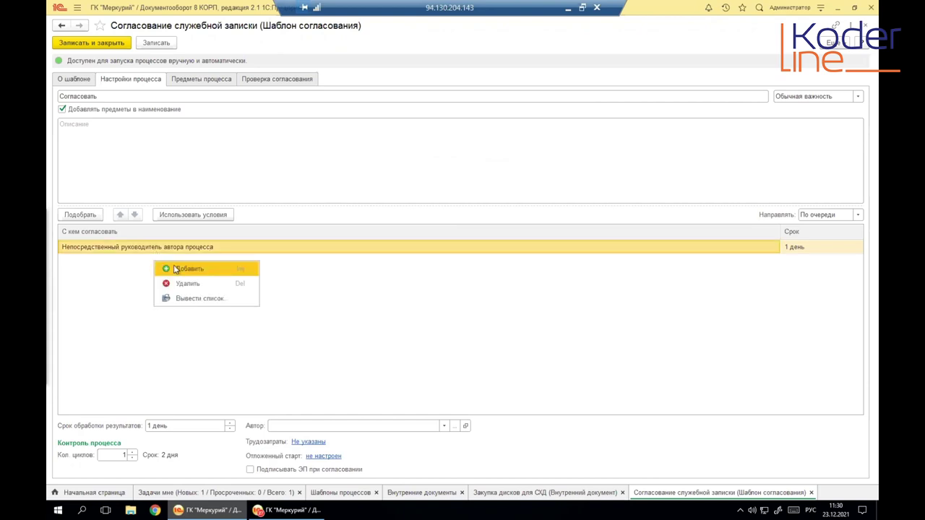
{"action": "left_click", "coordinate": [174, 269]}
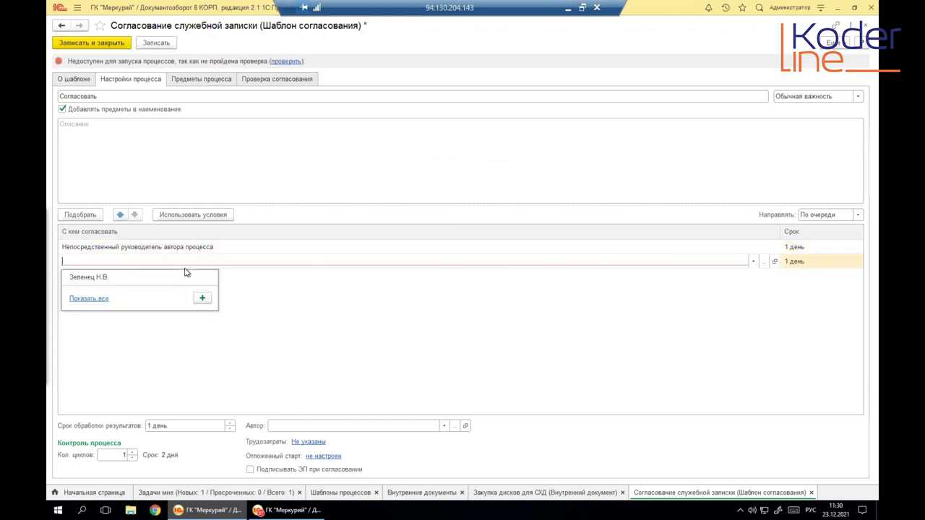
{"action": "left_click", "coordinate": [93, 279]}
{"action": "left_click", "coordinate": [110, 250]}
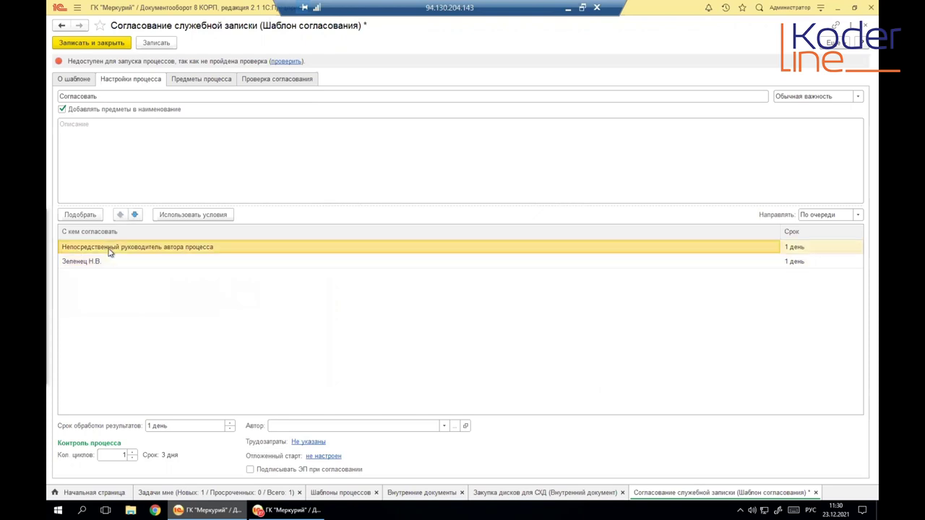
Review the routing order options for the approvers and choose "По очереди"
{"action": "left_click", "coordinate": [859, 216]}
{"action": "right_click", "coordinate": [858, 217]}
{"action": "left_click", "coordinate": [858, 217]}
{"action": "left_click", "coordinate": [858, 216]}
{"action": "left_click", "coordinate": [859, 215]}
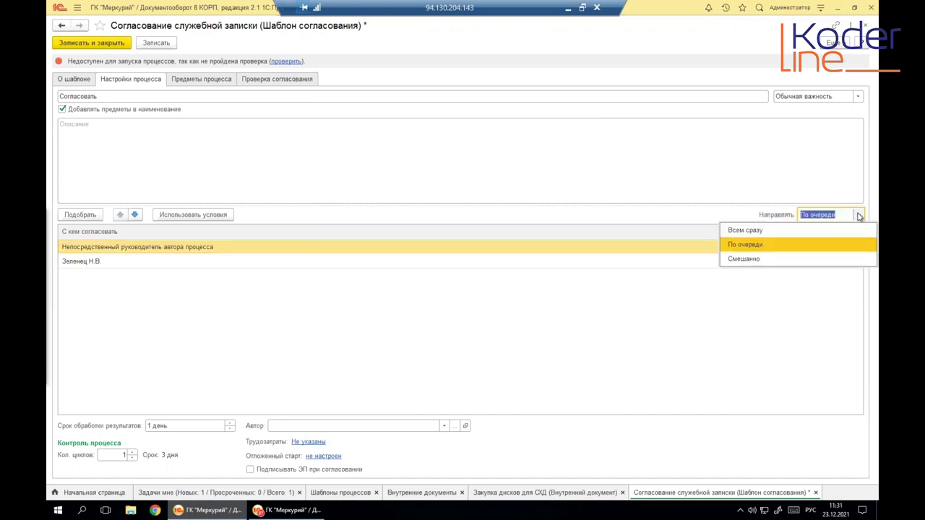
{"action": "left_click", "coordinate": [737, 246]}
{"action": "left_click", "coordinate": [664, 247]}
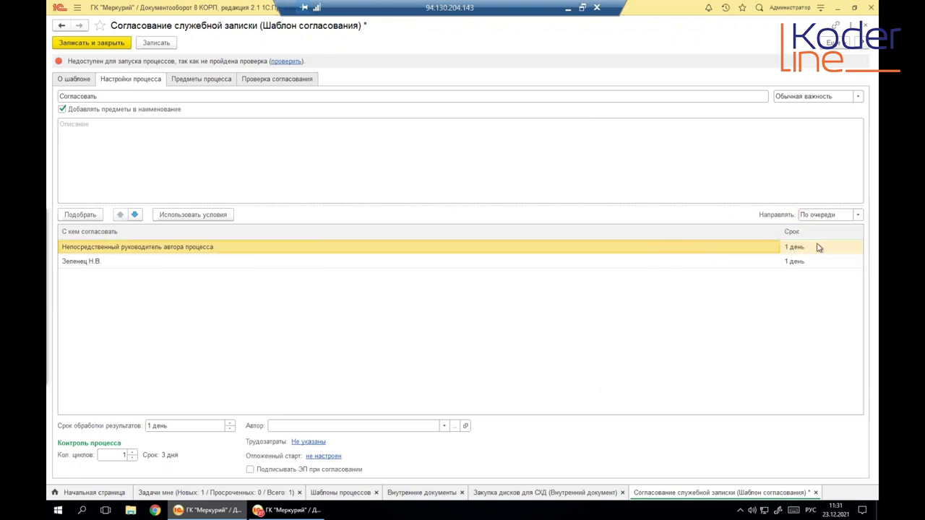
Check the second approver's row and the template's general details, and save and close the template
{"action": "left_click", "coordinate": [180, 264]}
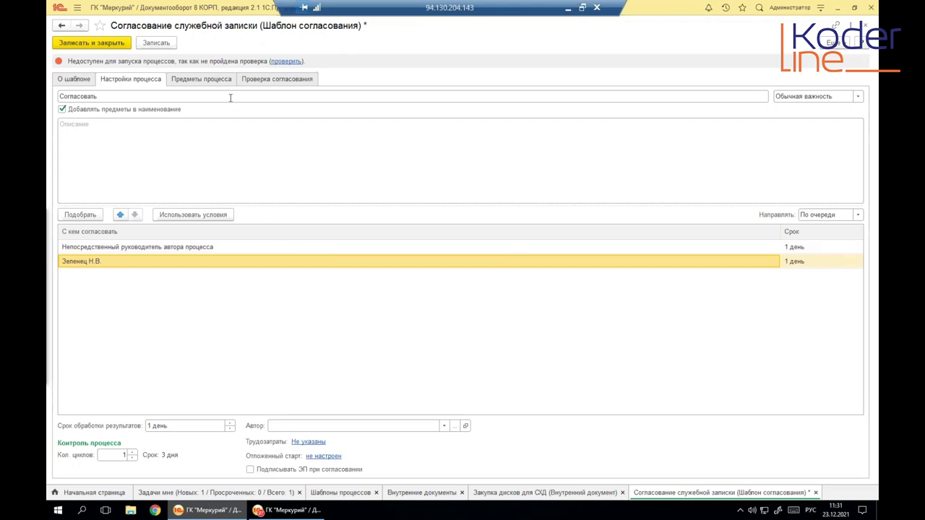
{"action": "left_click", "coordinate": [78, 80]}
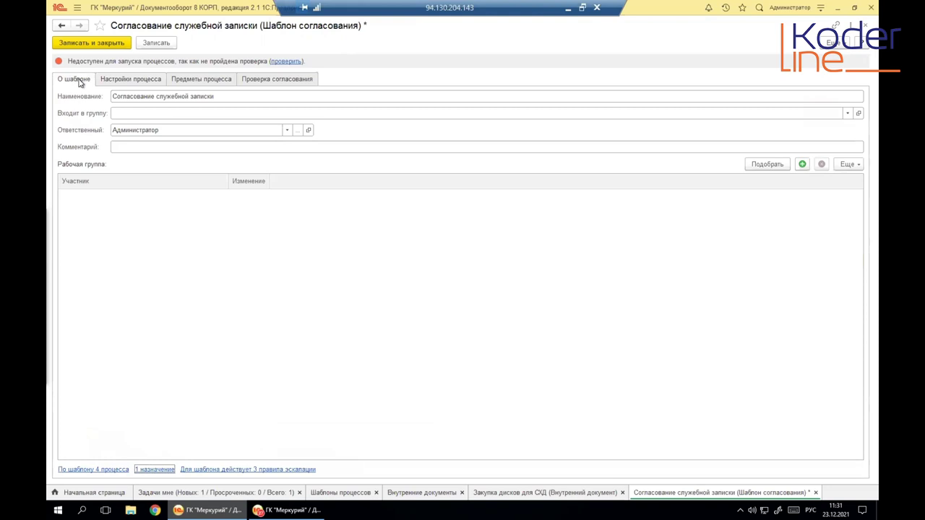
{"action": "left_click", "coordinate": [112, 44]}
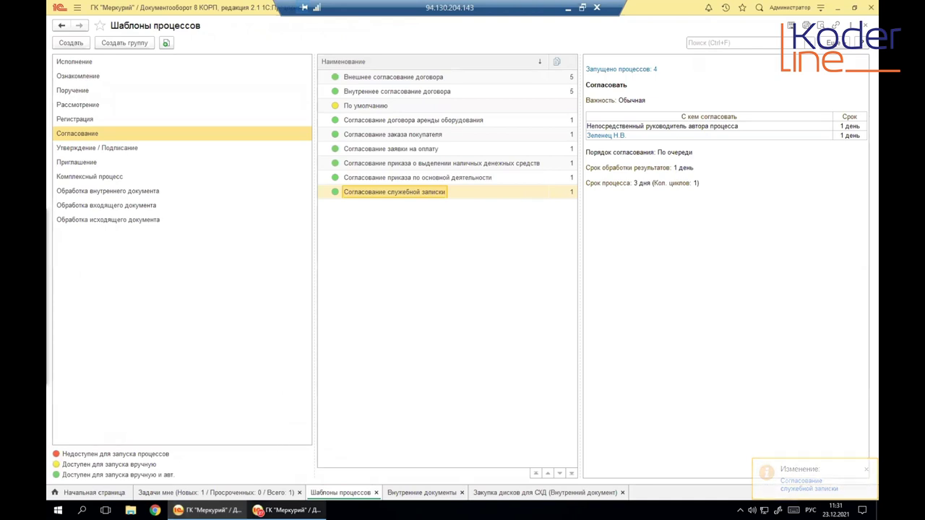
In the performer's session, show all tasks and review the "Согласовать" task for "Закупка канцелярских товаров" with its attached document
{"action": "left_click", "coordinate": [287, 510]}
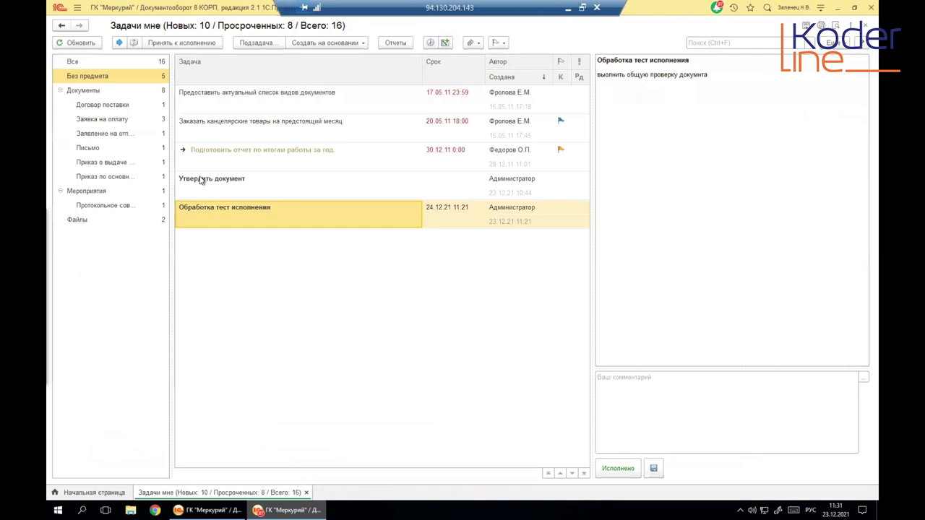
{"action": "left_click", "coordinate": [101, 63]}
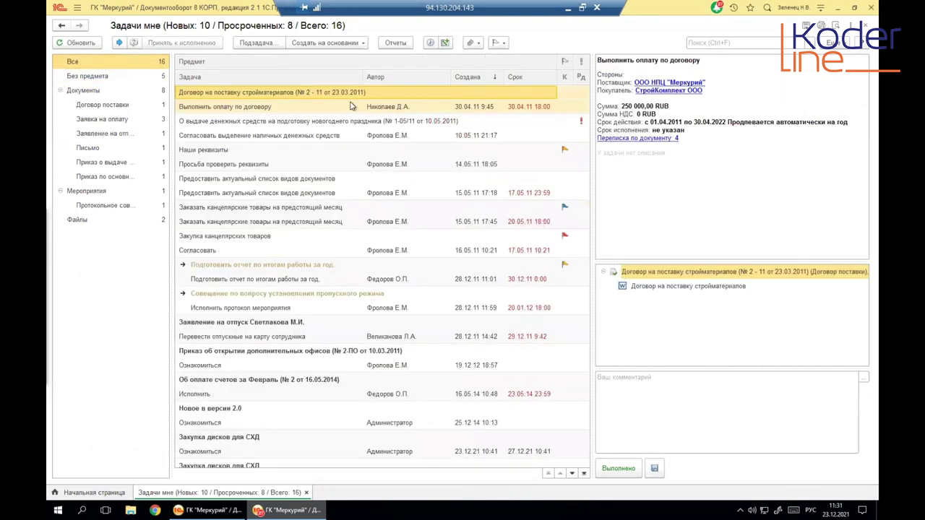
{"action": "scroll", "coordinate": [378, 238], "scroll_direction": "down", "scroll_amount": 2}
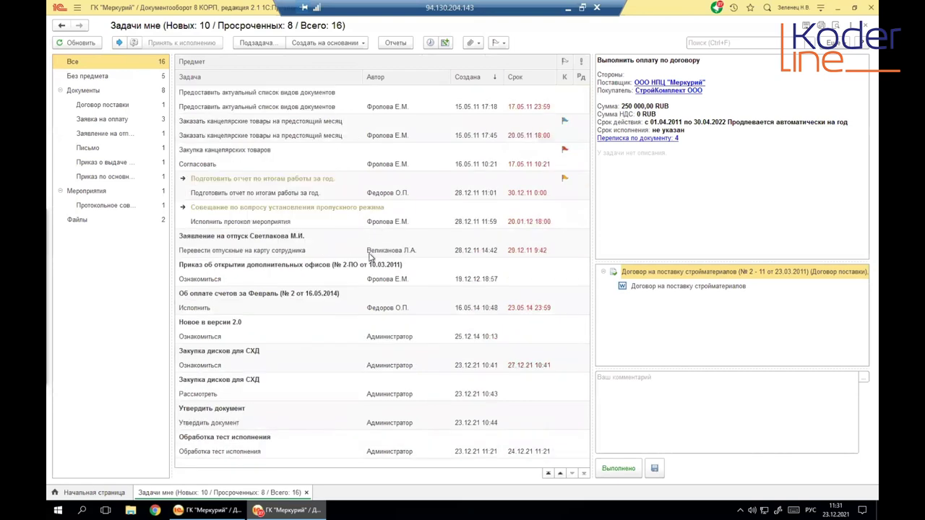
{"action": "left_click", "coordinate": [228, 165]}
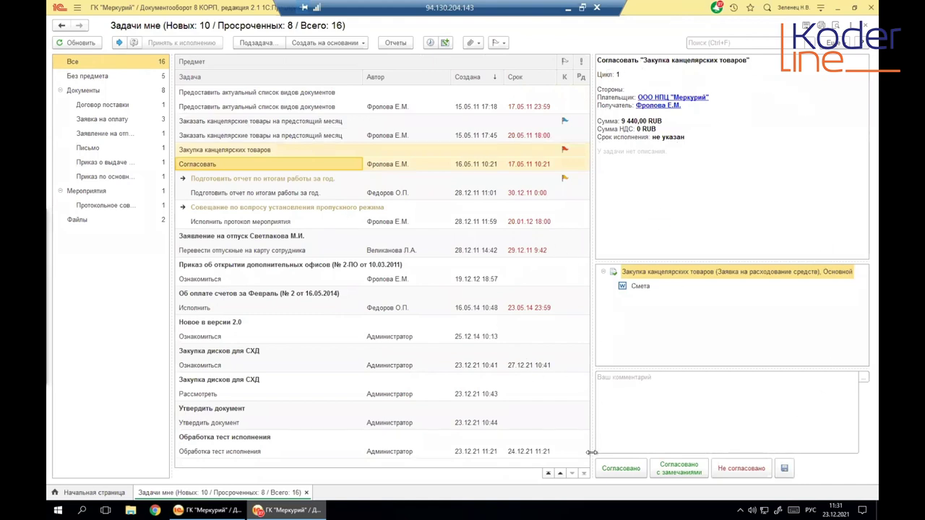
{"action": "left_click", "coordinate": [641, 274]}
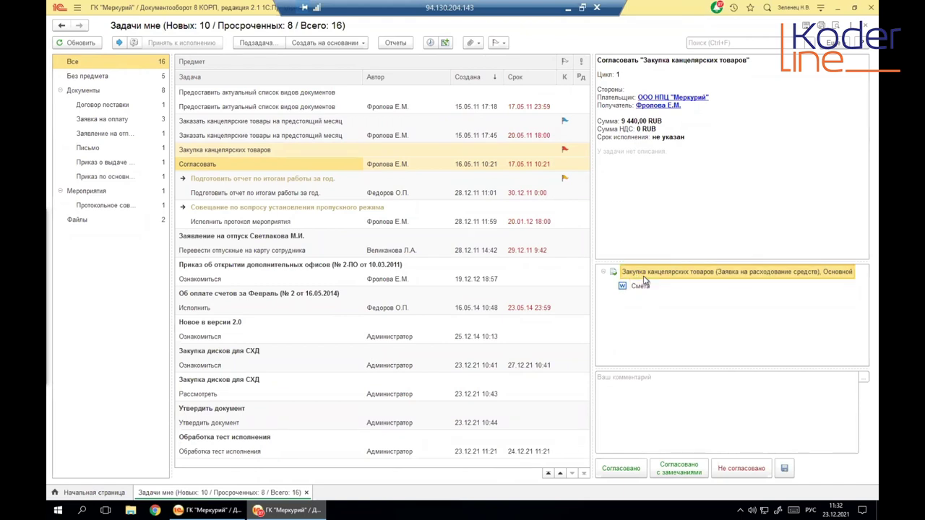
Examine the "Согласовать" task's title, amount and payer details, and its attached payment request with the "Смета" file
{"action": "left_click_drag", "start_coordinate": [623, 59], "coordinate": [744, 60]}
{"action": "left_click", "coordinate": [712, 59]}
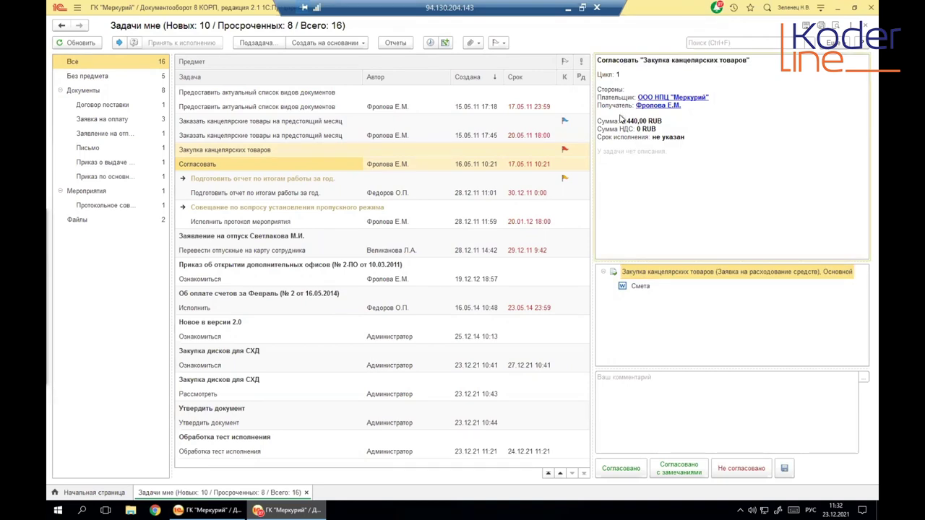
{"action": "left_click_drag", "start_coordinate": [621, 121], "coordinate": [664, 121]}
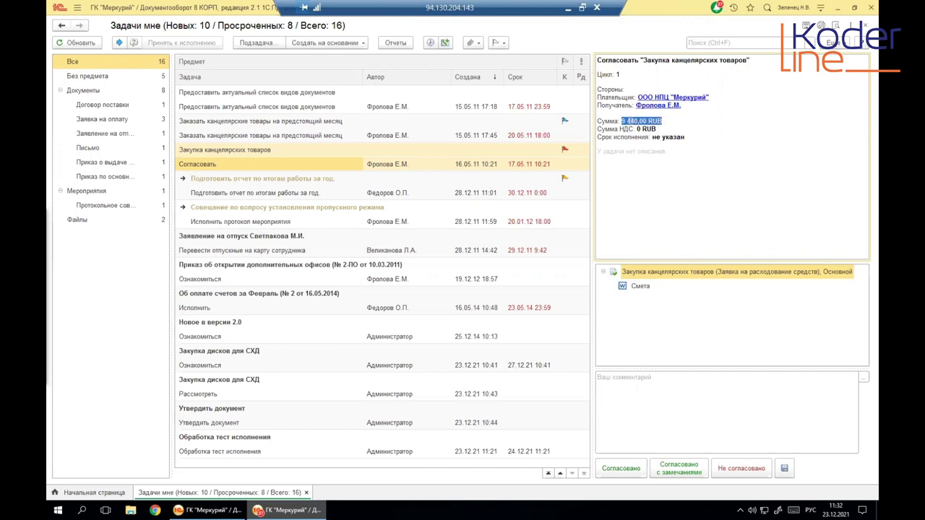
{"action": "left_click_drag", "start_coordinate": [598, 97], "coordinate": [626, 106]}
{"action": "left_click", "coordinate": [609, 73]}
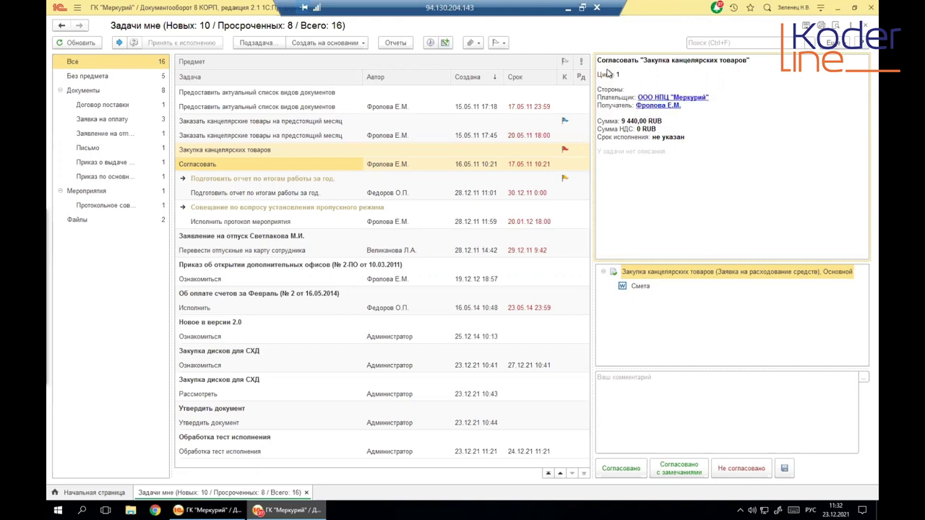
{"action": "left_click", "coordinate": [642, 272]}
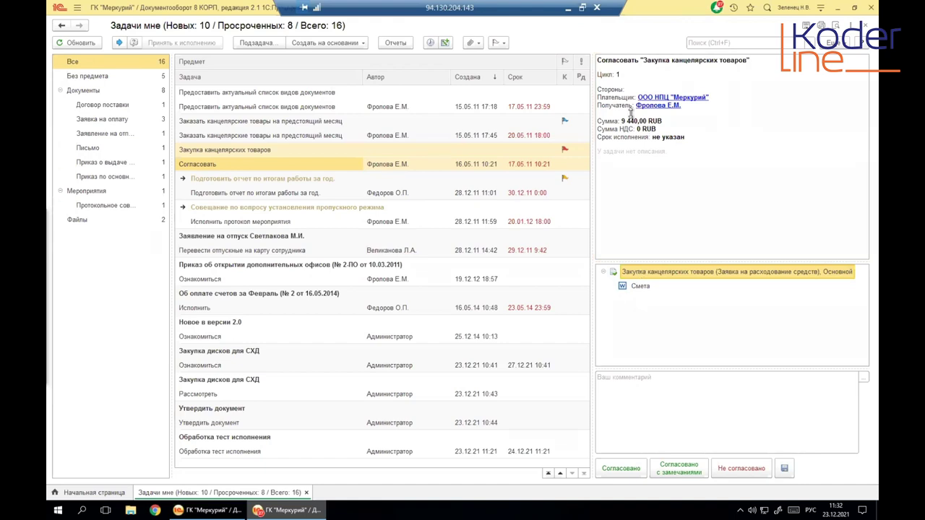
{"action": "left_click", "coordinate": [637, 287]}
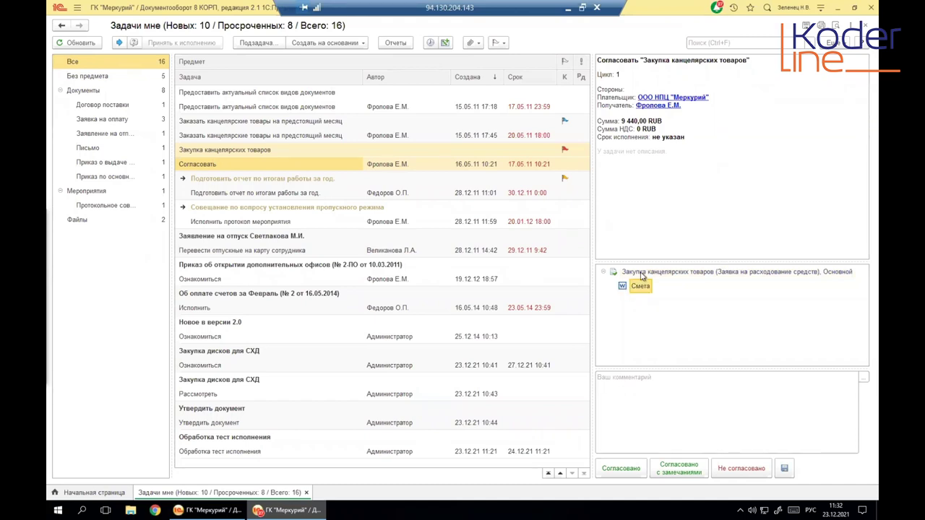
{"action": "left_click", "coordinate": [642, 272]}
{"action": "left_click", "coordinate": [636, 287]}
{"action": "left_click", "coordinate": [642, 273]}
{"action": "left_click", "coordinate": [635, 287]}
Open the "Закупка канцелярских товаров" document and look through its details, resolutions, links, categories and working group, ending on the overview
{"action": "double_click", "coordinate": [638, 273]}
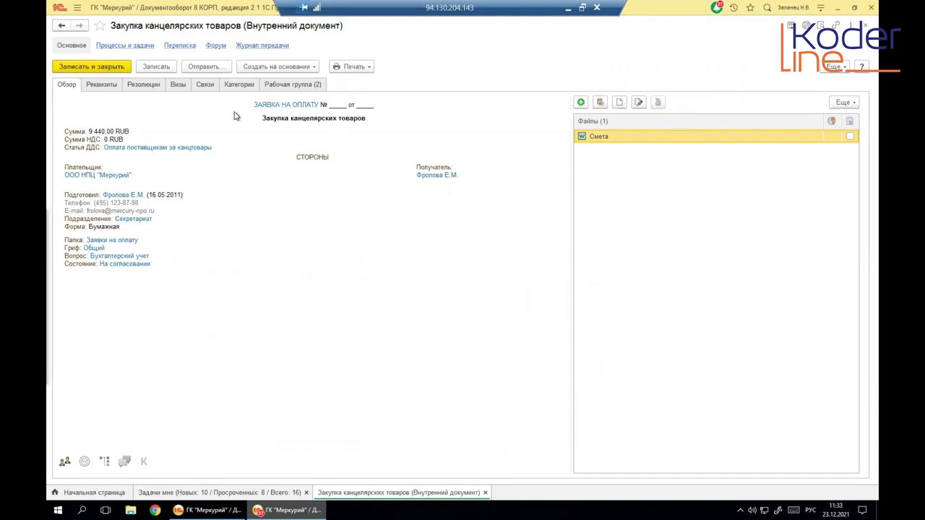
{"action": "left_click", "coordinate": [101, 85]}
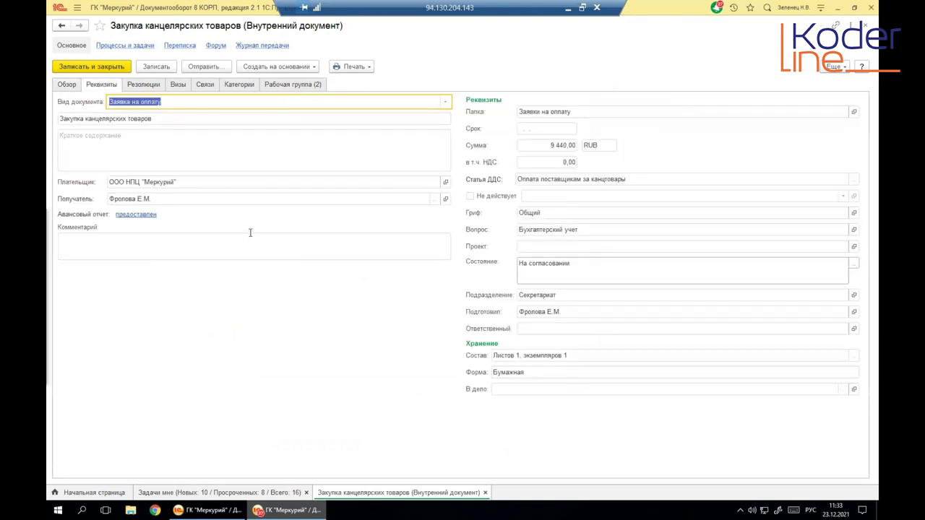
{"action": "left_click", "coordinate": [144, 87]}
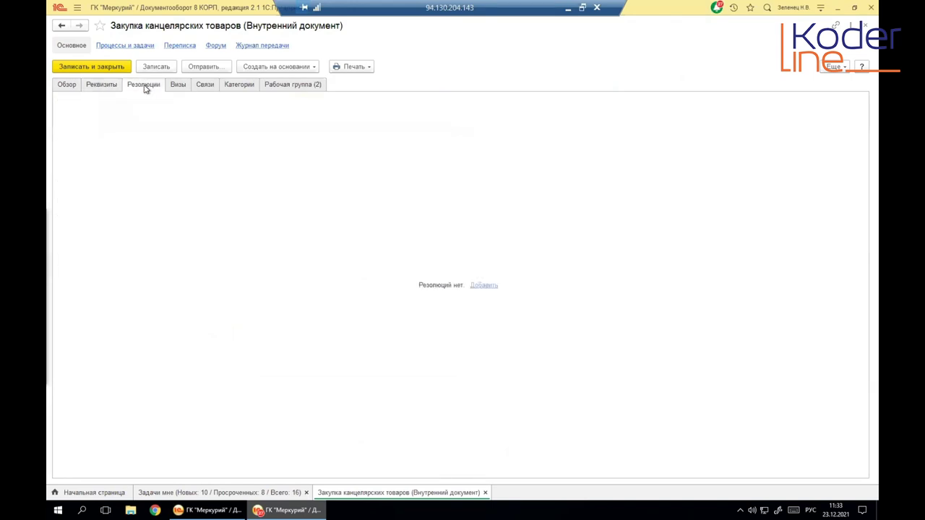
{"action": "left_click", "coordinate": [206, 86]}
{"action": "left_click", "coordinate": [237, 87]}
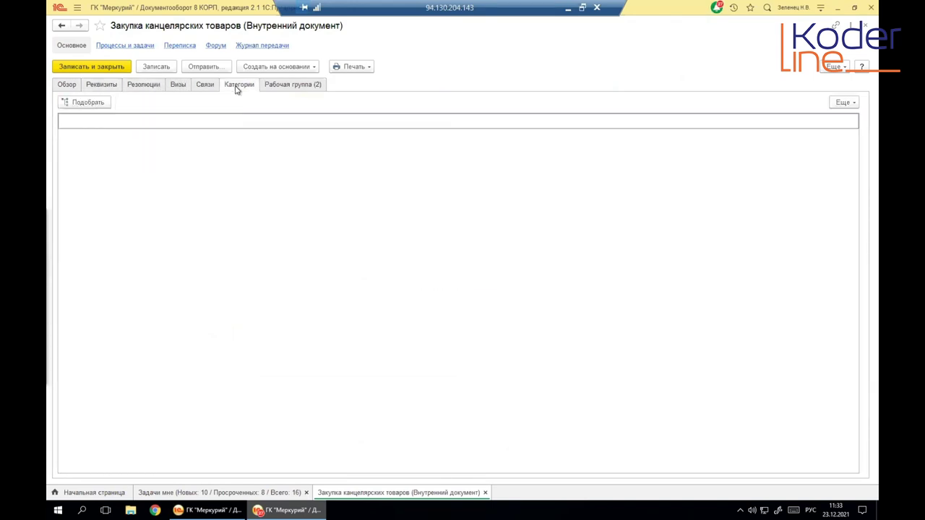
{"action": "left_click", "coordinate": [279, 86]}
{"action": "left_click", "coordinate": [74, 88]}
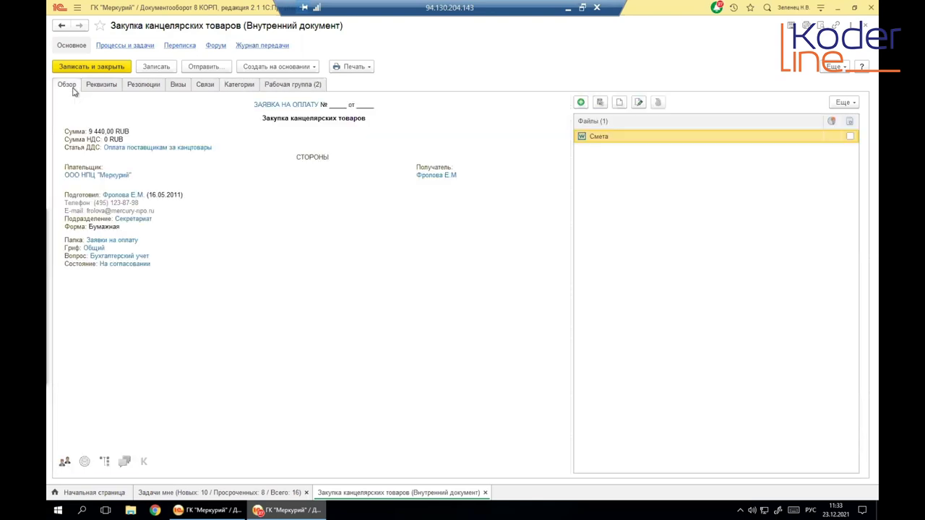
Review the document's processes and tasks, comparing the approval process with its nested task, and close the document
{"action": "left_click", "coordinate": [115, 46]}
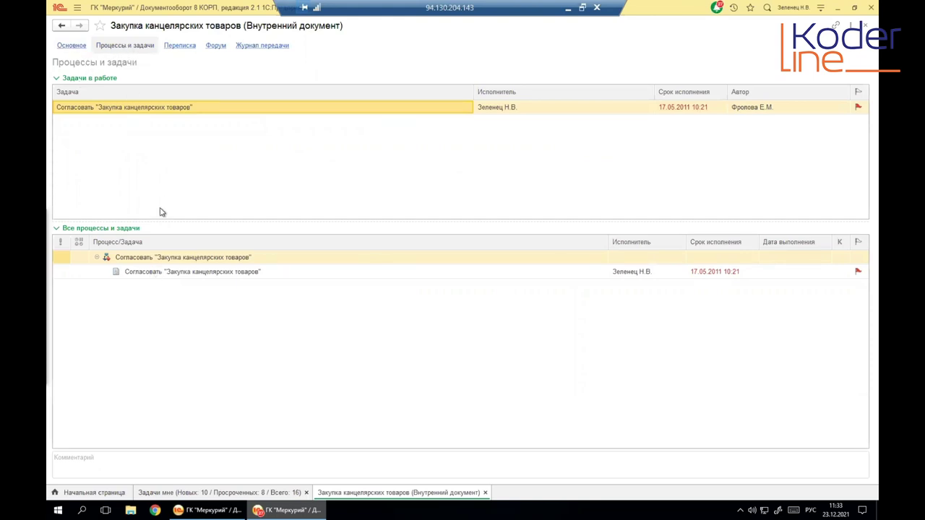
{"action": "left_click", "coordinate": [166, 277]}
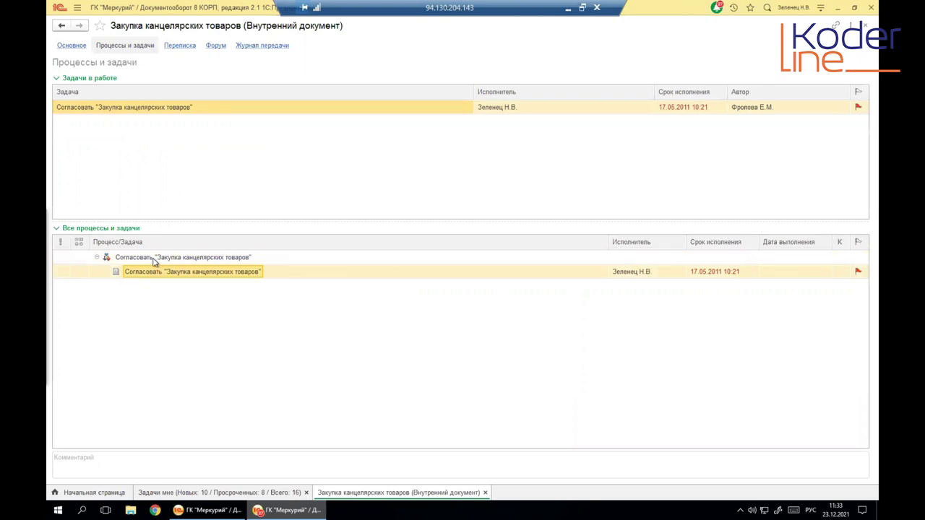
{"action": "left_click", "coordinate": [153, 259]}
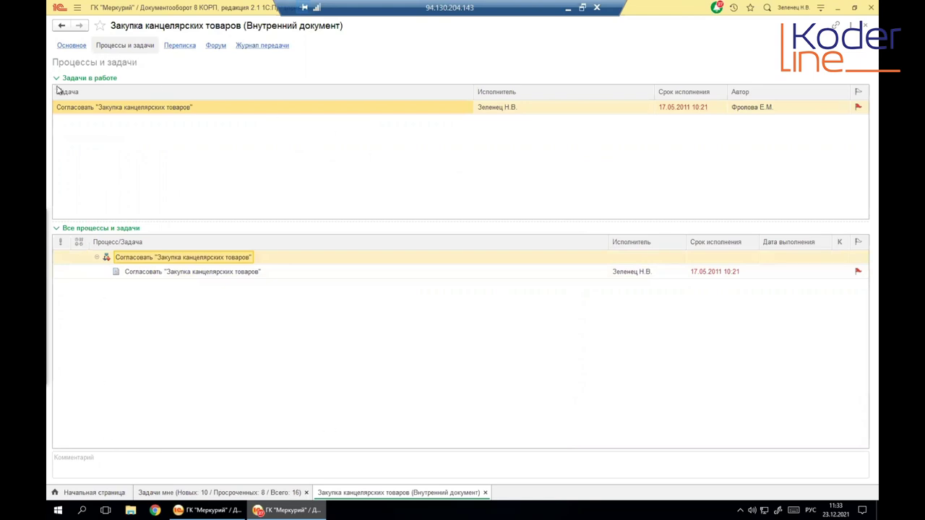
{"action": "left_click", "coordinate": [167, 273]}
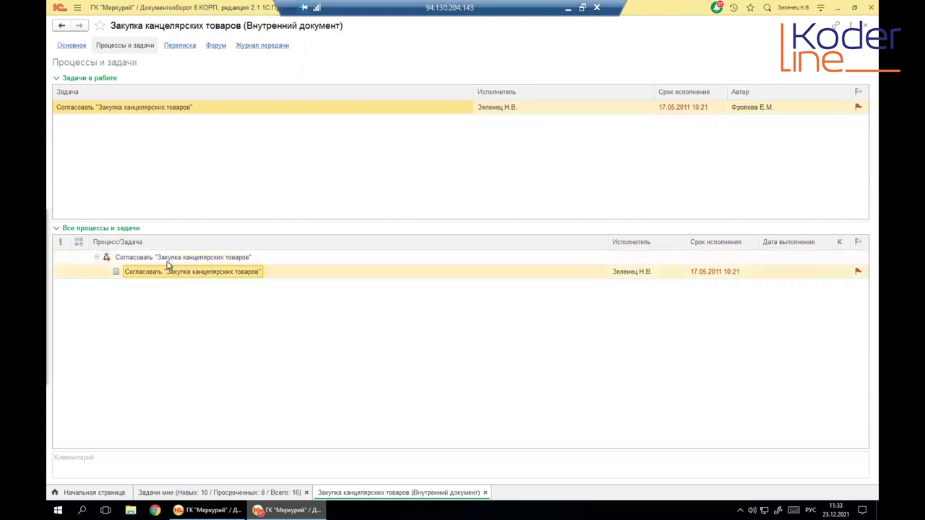
{"action": "left_click", "coordinate": [167, 262]}
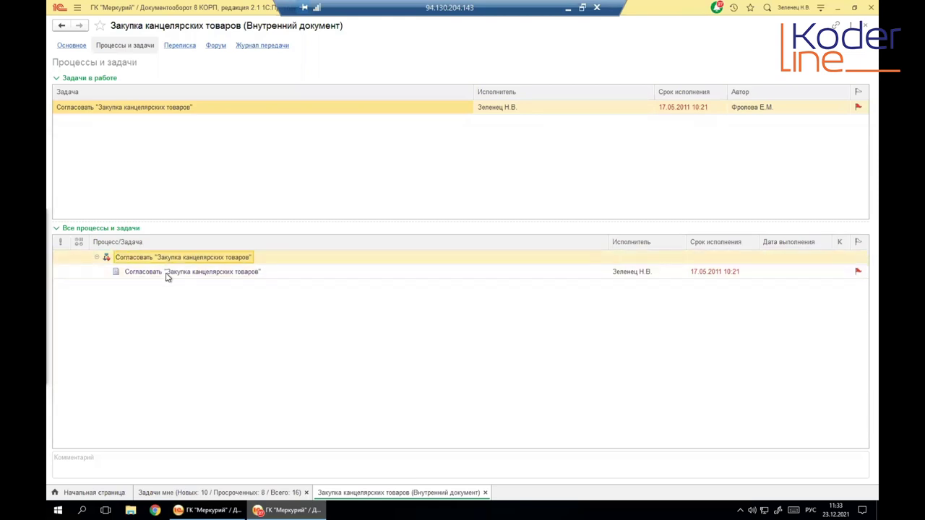
{"action": "right_click", "coordinate": [167, 276]}
{"action": "key", "text": "Escape"}
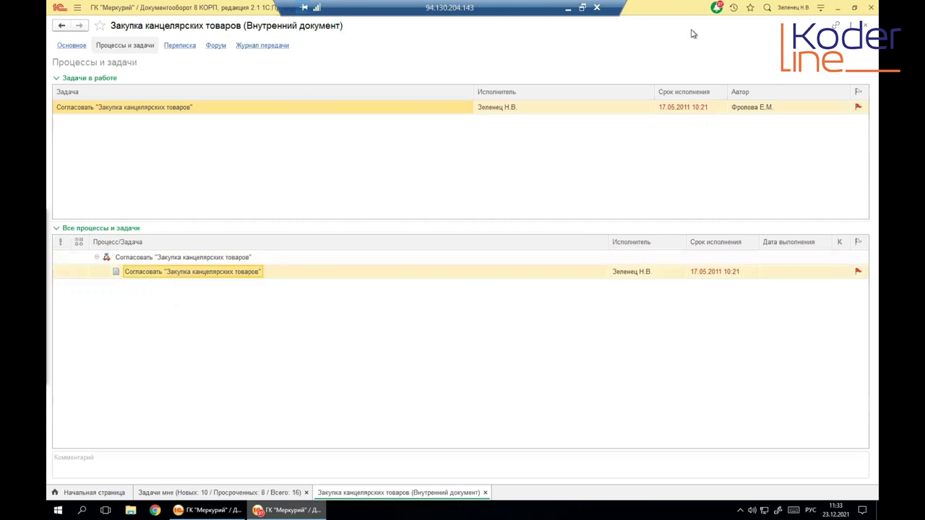
{"action": "left_click", "coordinate": [864, 25]}
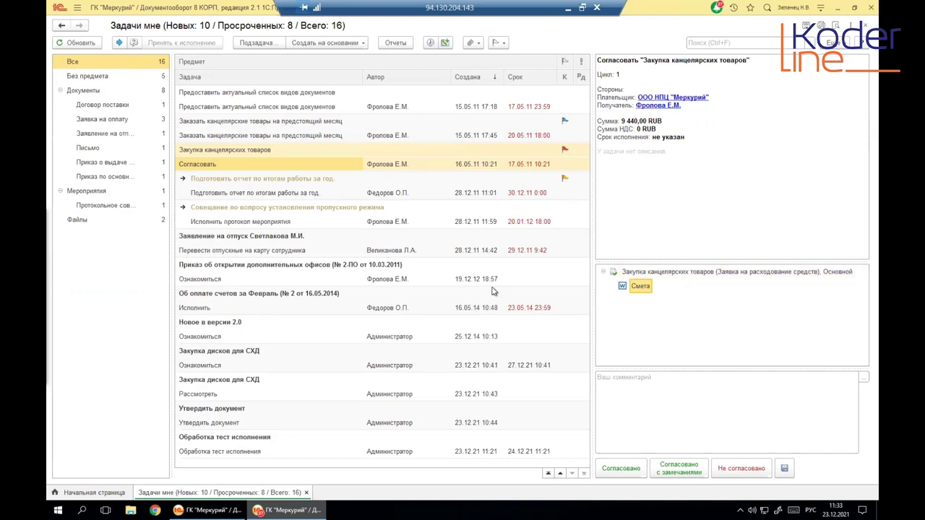
Check the task's comment field, open the attached "Закупка канцелярских товаров" document, and return to the task list
{"action": "left_click", "coordinate": [649, 411]}
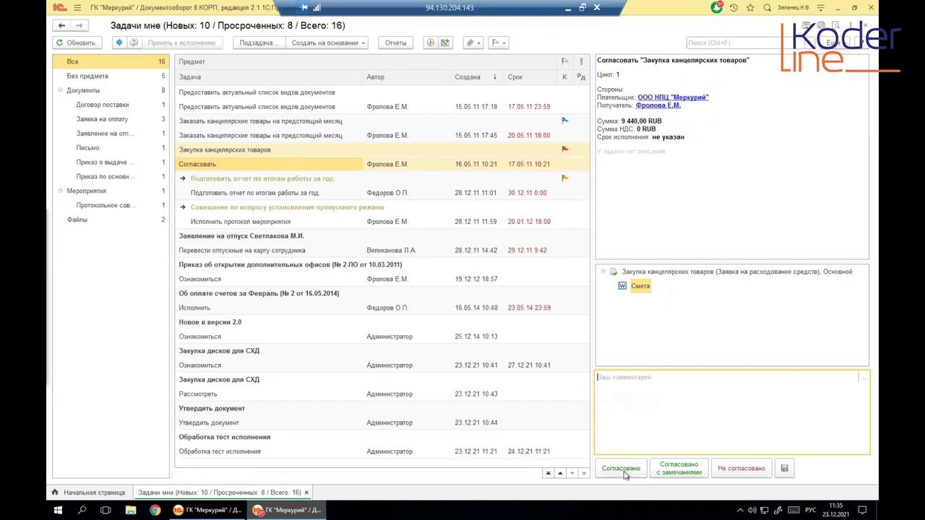
{"action": "left_click", "coordinate": [628, 274]}
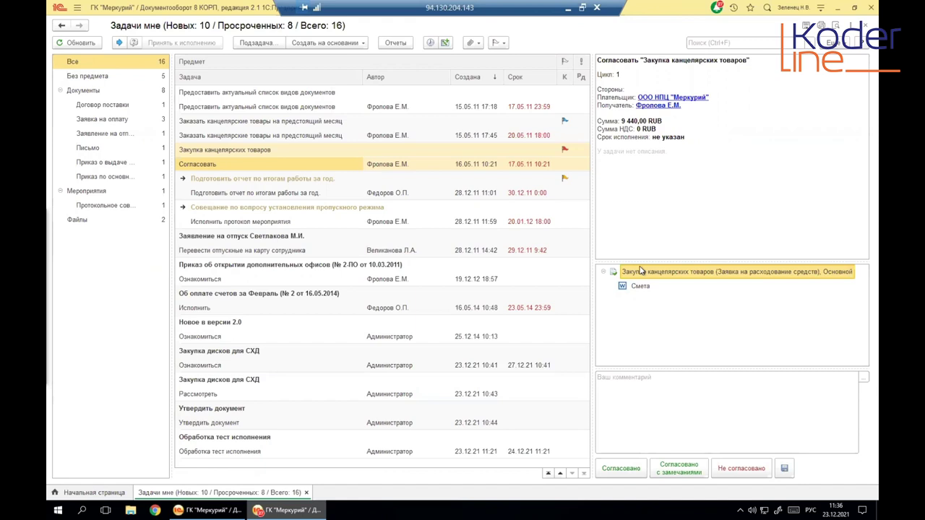
{"action": "left_click", "coordinate": [686, 400]}
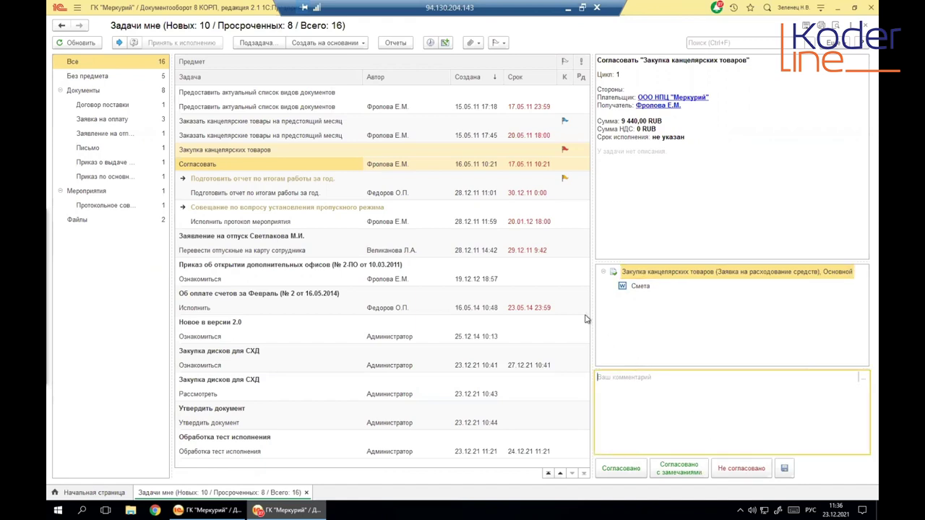
{"action": "double_click", "coordinate": [667, 272]}
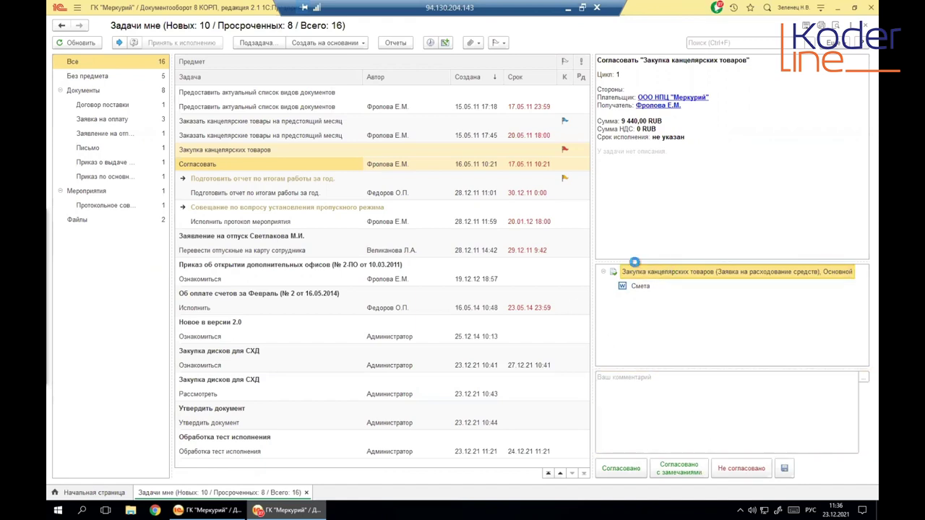
{"action": "left_click", "coordinate": [259, 493]}
Complete the approval task as "Не согласовано" with the comment "нет цен"
{"action": "left_click", "coordinate": [740, 469]}
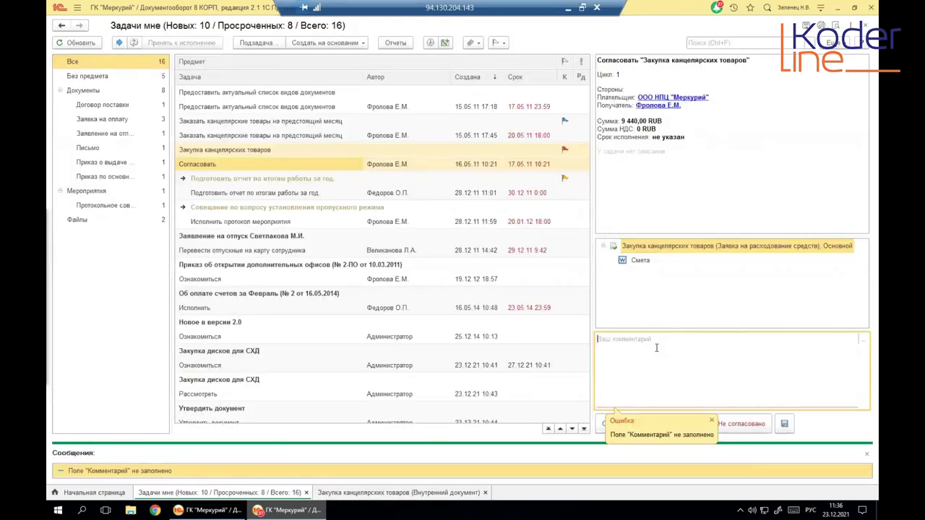
{"action": "type", "text": "не согласова"}
{"action": "key", "text": "ctrl+a"}
{"action": "type", "text": "нет це"}
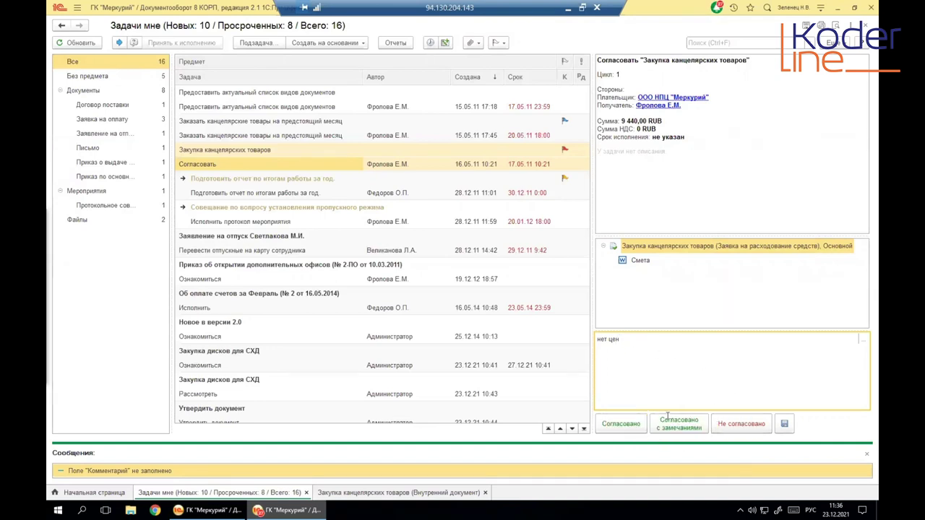
{"action": "left_click", "coordinate": [742, 425]}
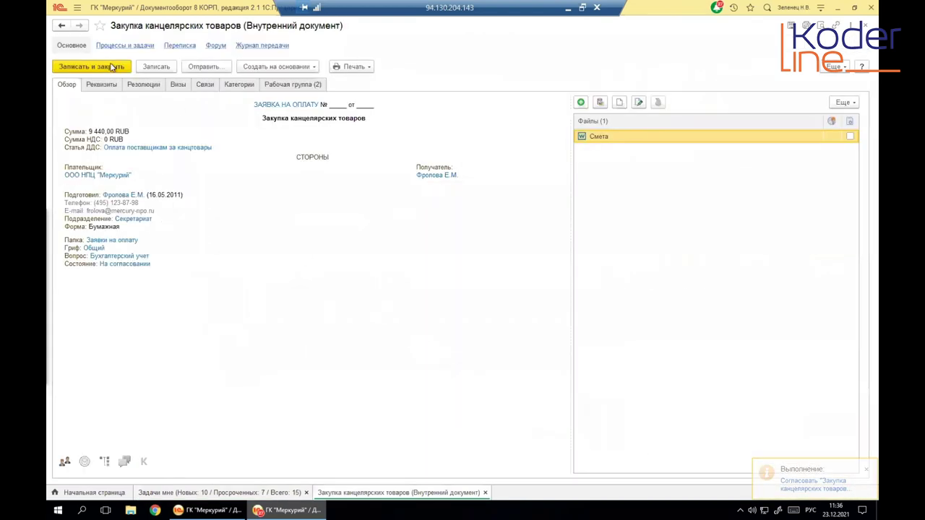
Review the document's updated processes and tasks, and open the "Ознакомиться с результатом согласования" task assigned to the author
{"action": "left_click", "coordinate": [124, 45]}
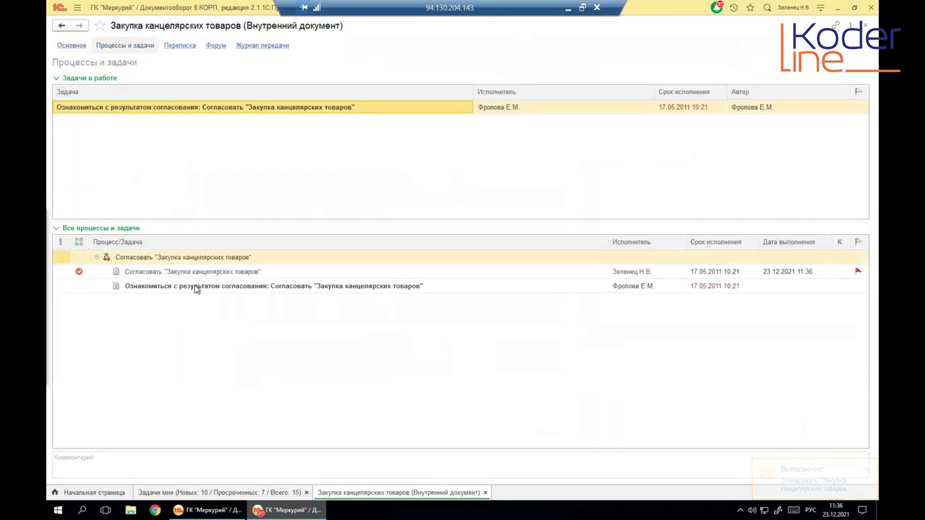
{"action": "left_click", "coordinate": [196, 286]}
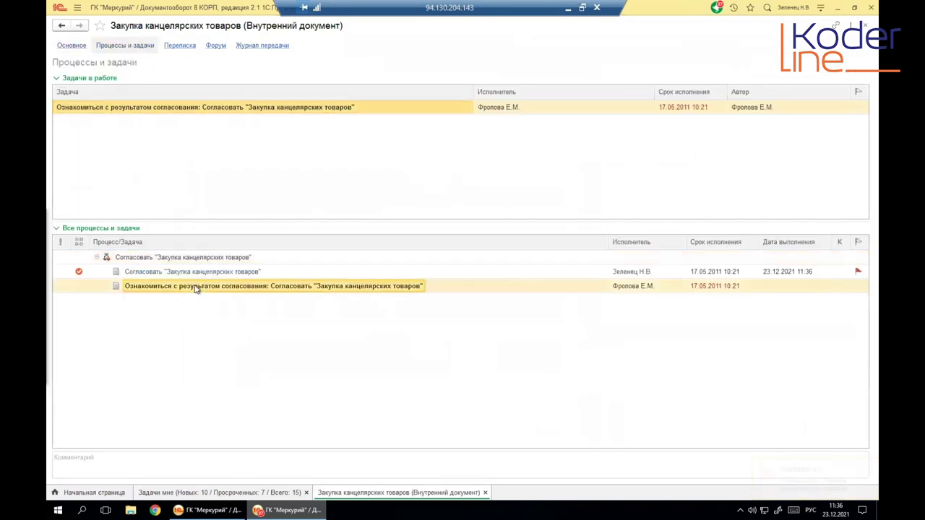
{"action": "left_click", "coordinate": [627, 288]}
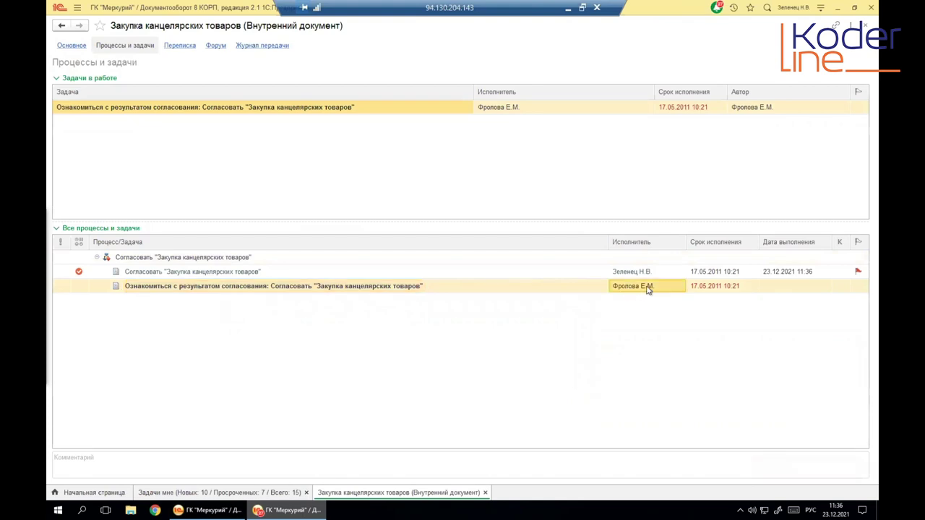
{"action": "left_click", "coordinate": [234, 288]}
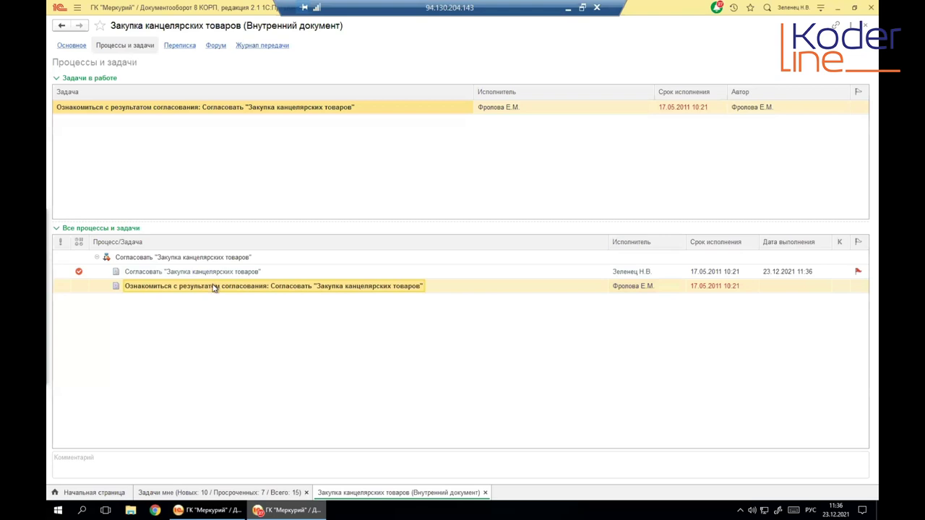
{"action": "double_click", "coordinate": [226, 289]}
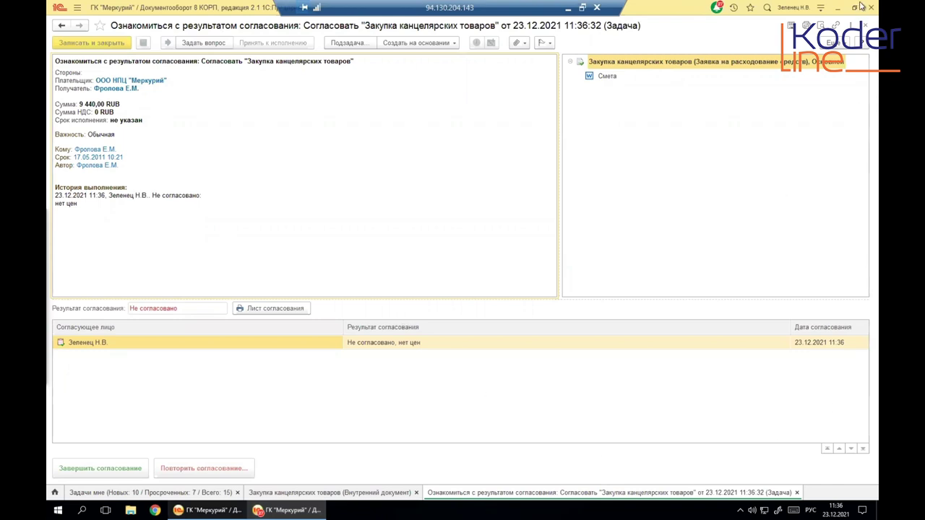
Move the remote session bar aside and display the link to the "Ознакомиться с результатом согласования" task
{"action": "left_click_drag", "start_coordinate": [614, 10], "coordinate": [556, 14]}
{"action": "left_click", "coordinate": [835, 26]}
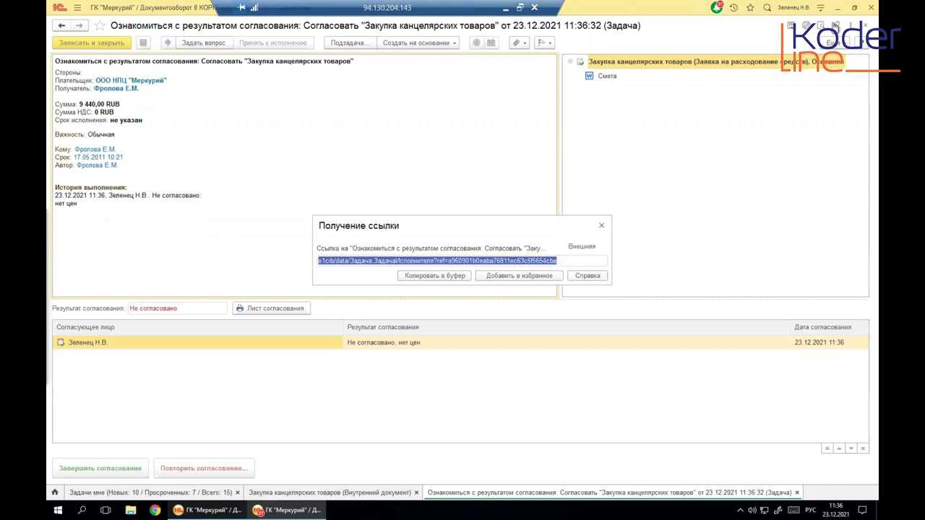
Copy the link to the approval-result task for "Закупка канцелярских товаров", close the task and switch to the Администратор session
{"action": "left_click", "coordinate": [434, 276]}
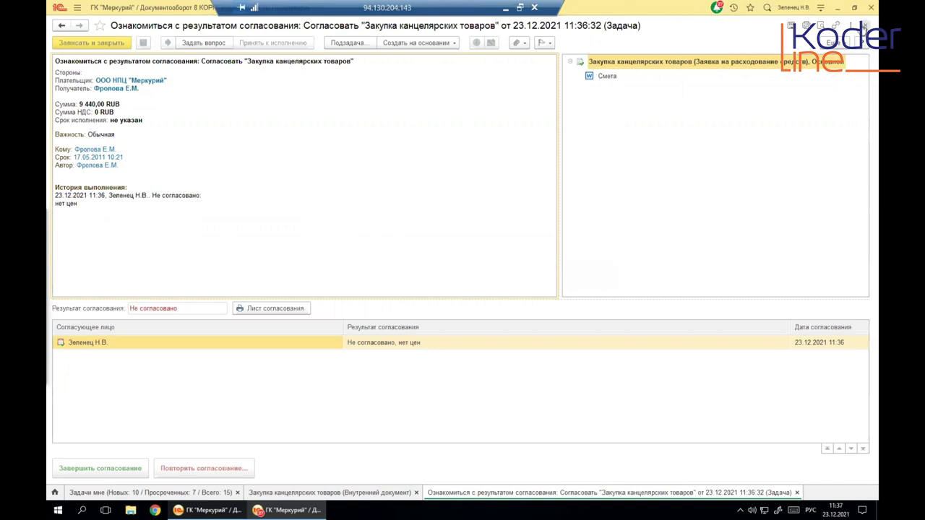
{"action": "key", "text": "Escape"}
{"action": "left_click", "coordinate": [207, 510]}
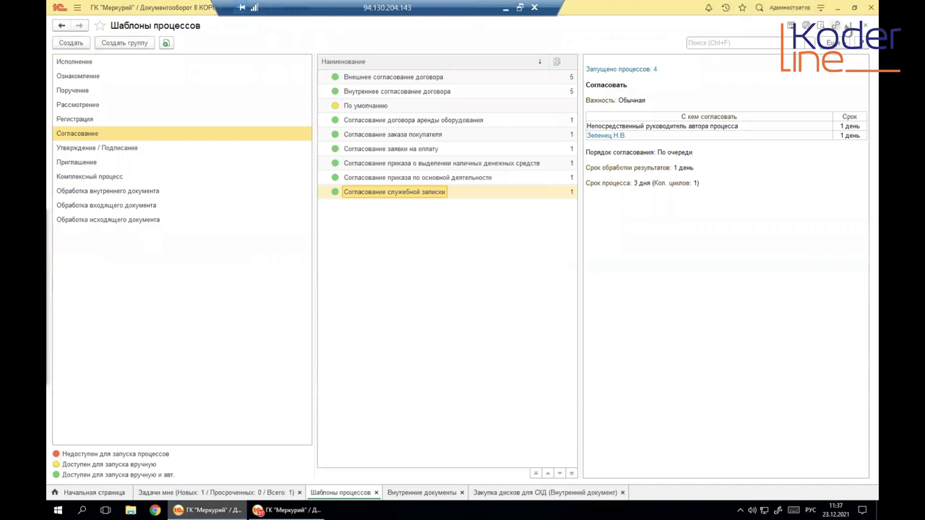
{"action": "left_click", "coordinate": [837, 26]}
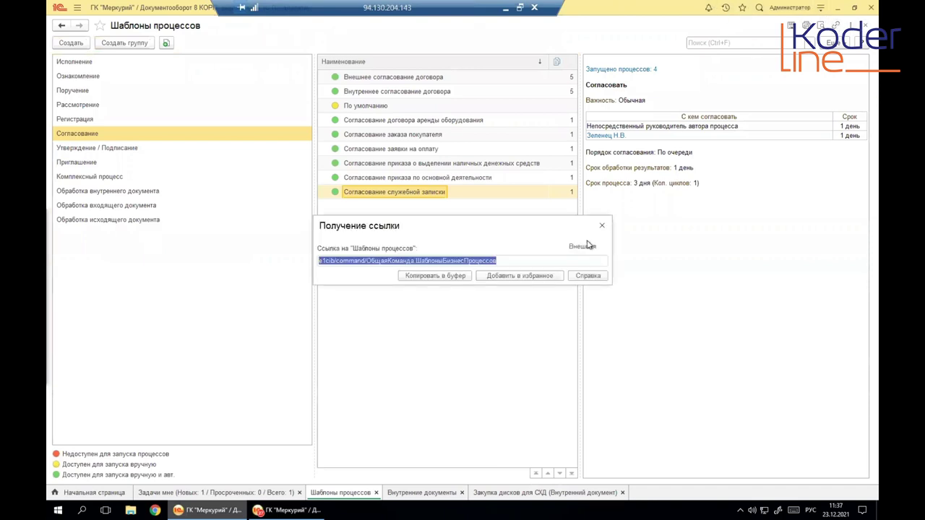
{"action": "key", "text": "Escape"}
{"action": "left_click", "coordinate": [851, 27]}
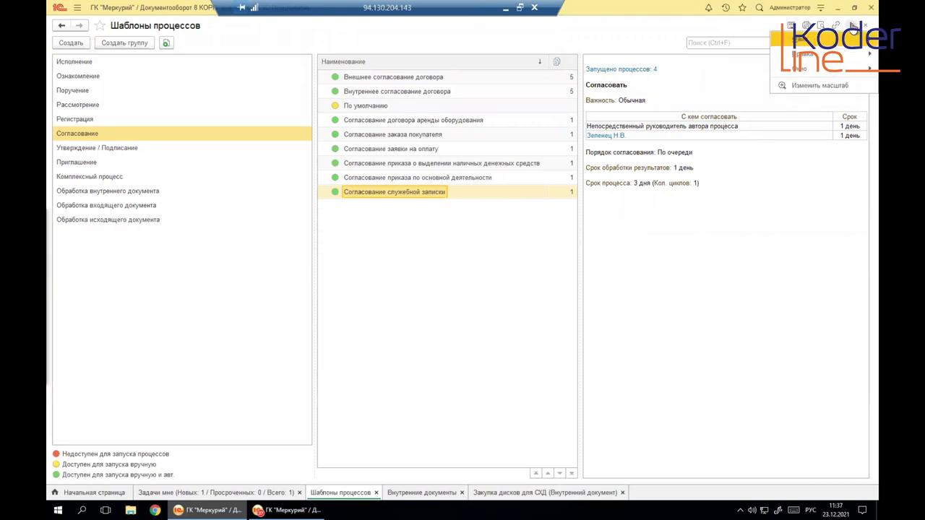
{"action": "mouse_move", "coordinate": [773, 56]}
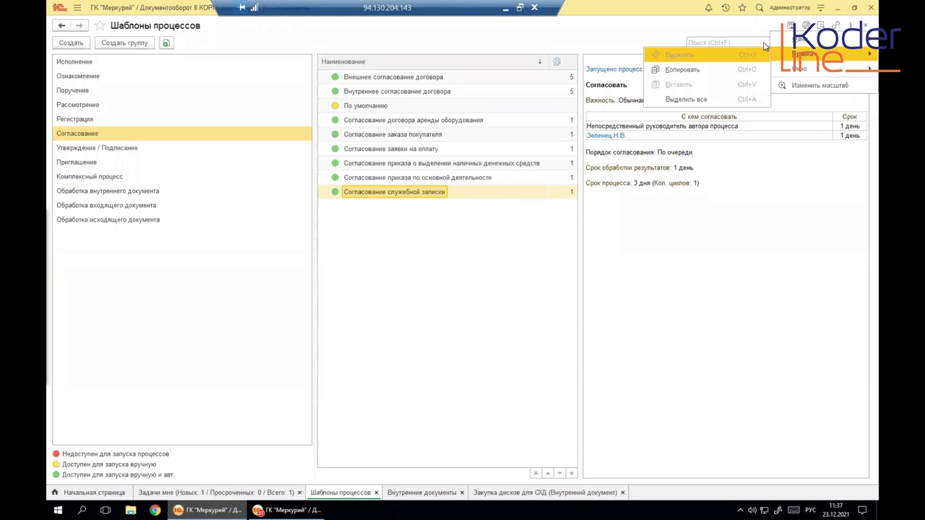
{"action": "left_click", "coordinate": [666, 291]}
Close the "Шаблоны процессов" list and open the "Закупка канцелярских товаров" approval-result task by following the copied link
{"action": "key", "text": "ctrl+F4"}
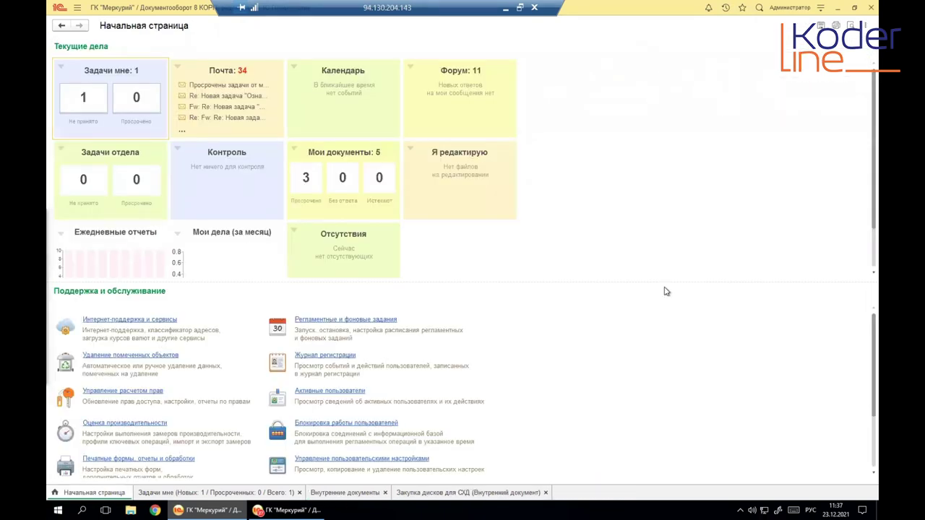
{"action": "key", "text": "shift+F11"}
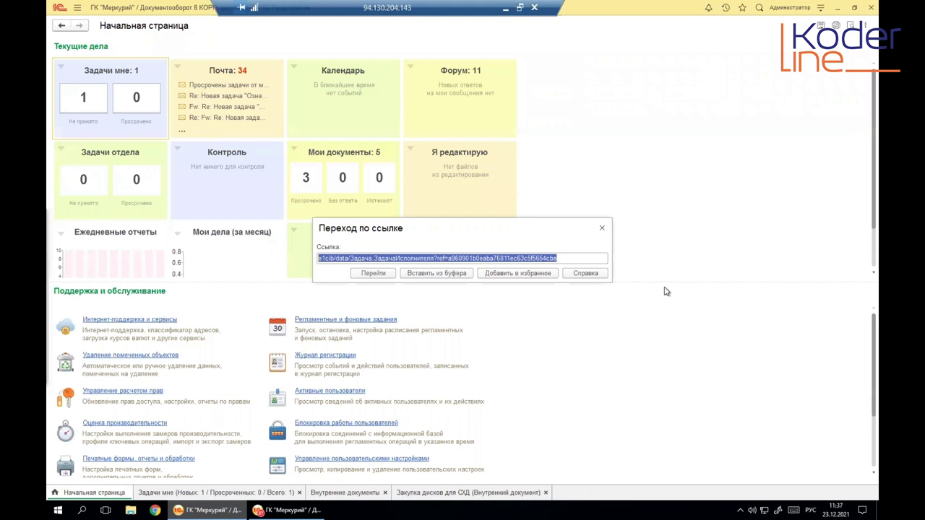
{"action": "key", "text": "Return"}
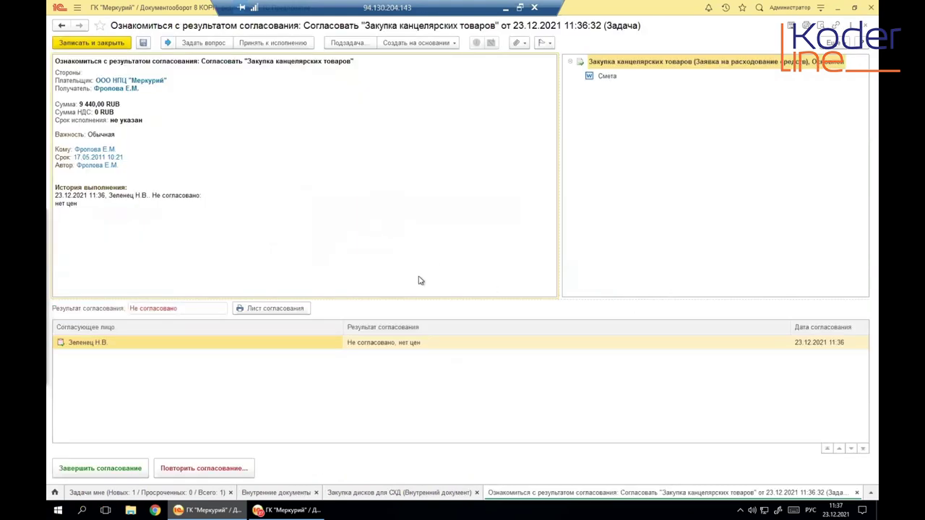
{"action": "right_click", "coordinate": [146, 345]}
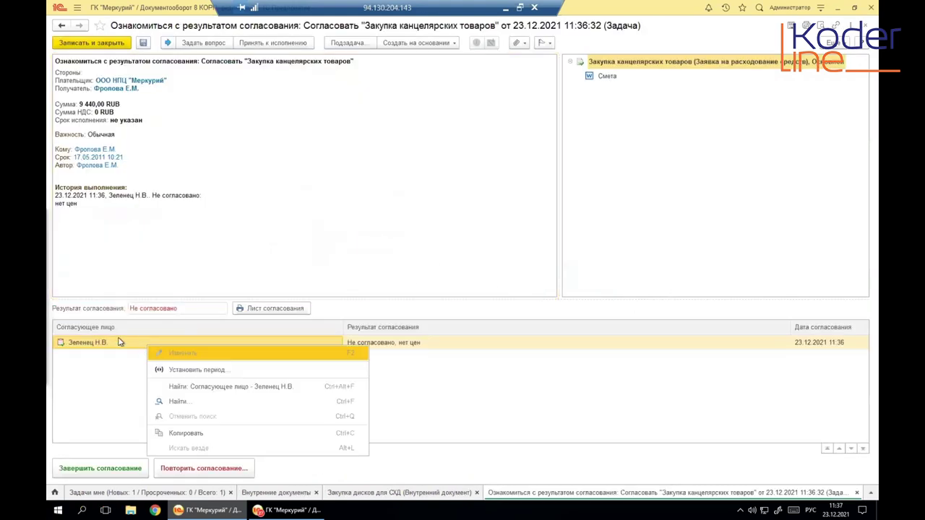
{"action": "key", "text": "Escape"}
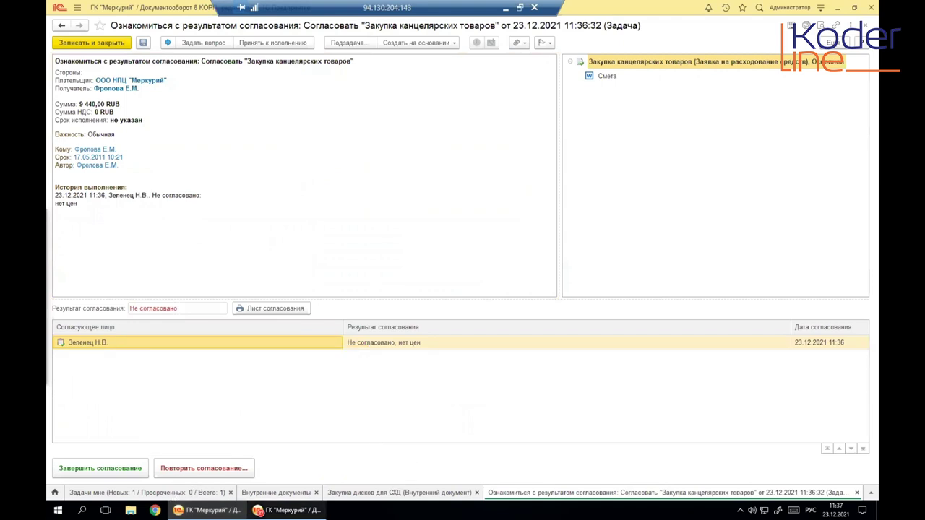
In the employee's session, view the task "Предоставить актуальный список видов документов" from the "Задачи мне" list and close it
{"action": "left_click", "coordinate": [287, 510]}
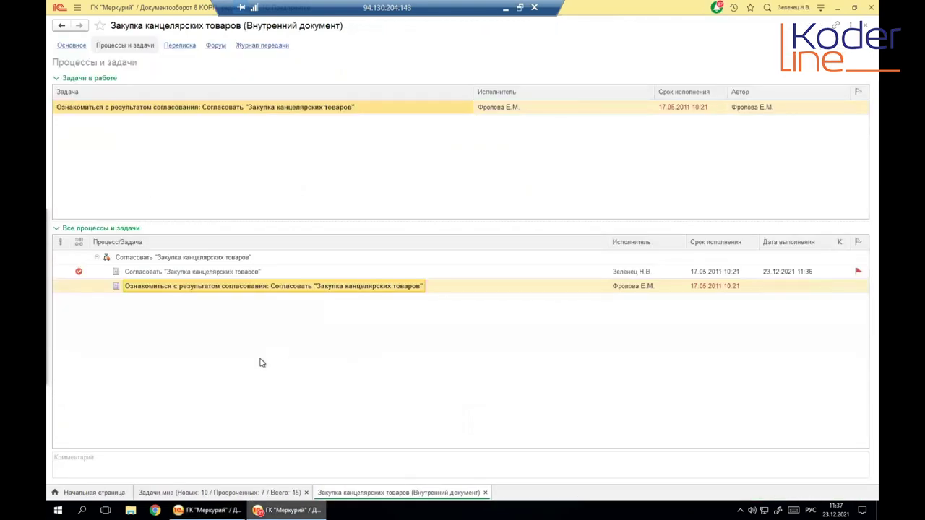
{"action": "left_click", "coordinate": [98, 493]}
{"action": "left_click", "coordinate": [181, 493]}
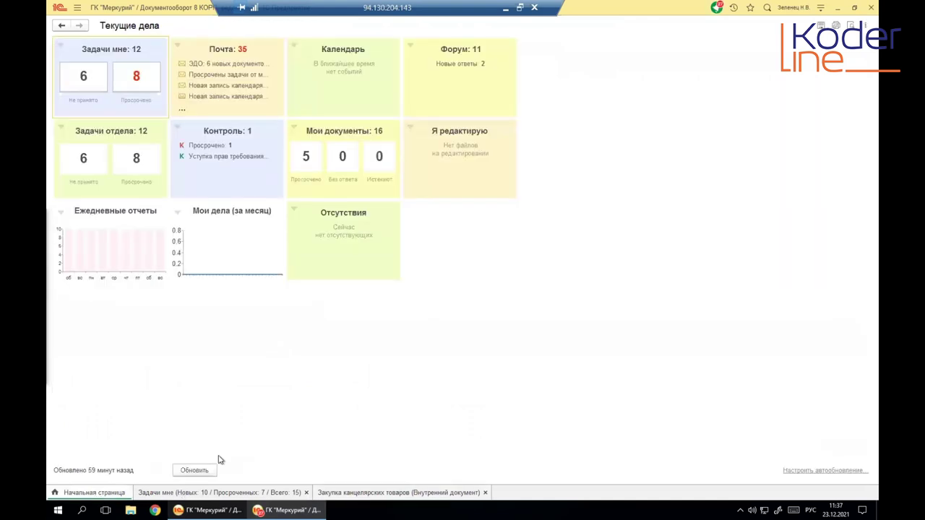
{"action": "left_click", "coordinate": [259, 192]}
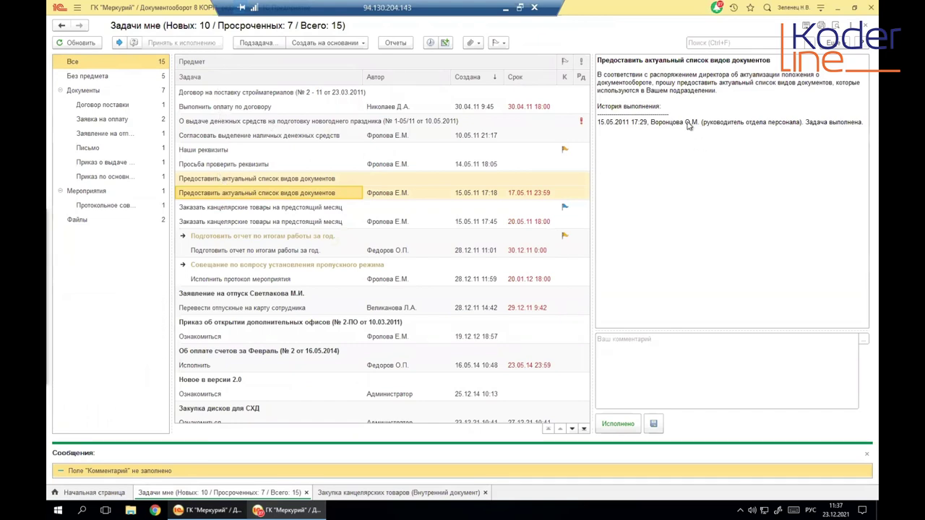
{"action": "double_click", "coordinate": [234, 180]}
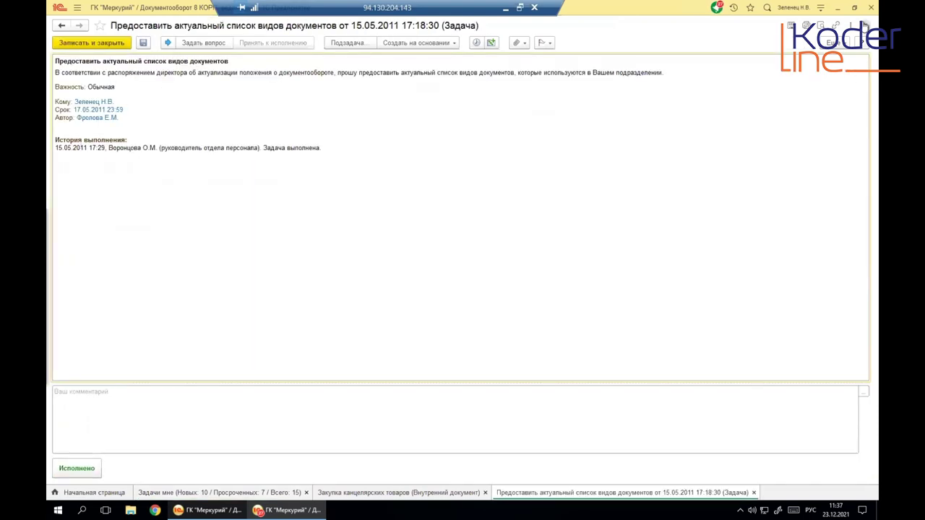
{"action": "left_click", "coordinate": [864, 26]}
View the task "Перевести отпускные на карту сотрудника", then return to the processes and tasks of the document "Закупка канцелярских товаров"
{"action": "left_click", "coordinate": [254, 298]}
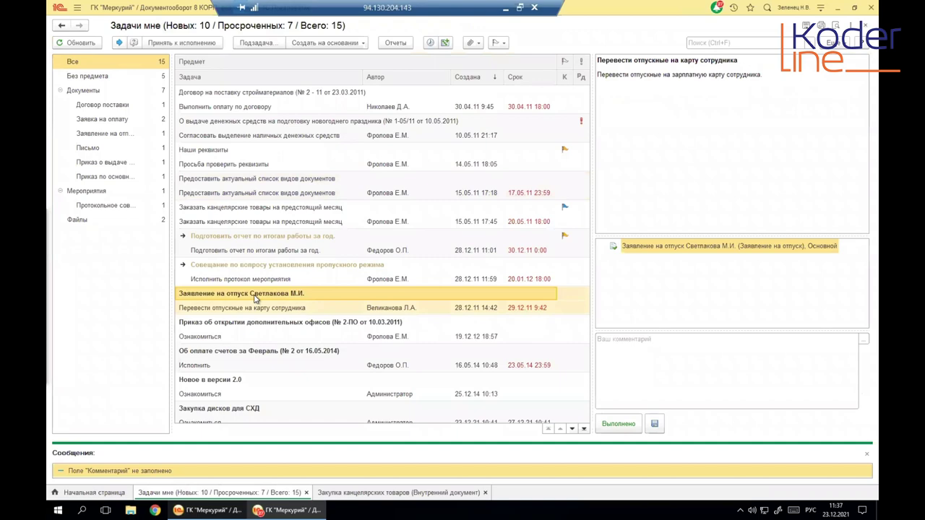
{"action": "double_click", "coordinate": [255, 298]}
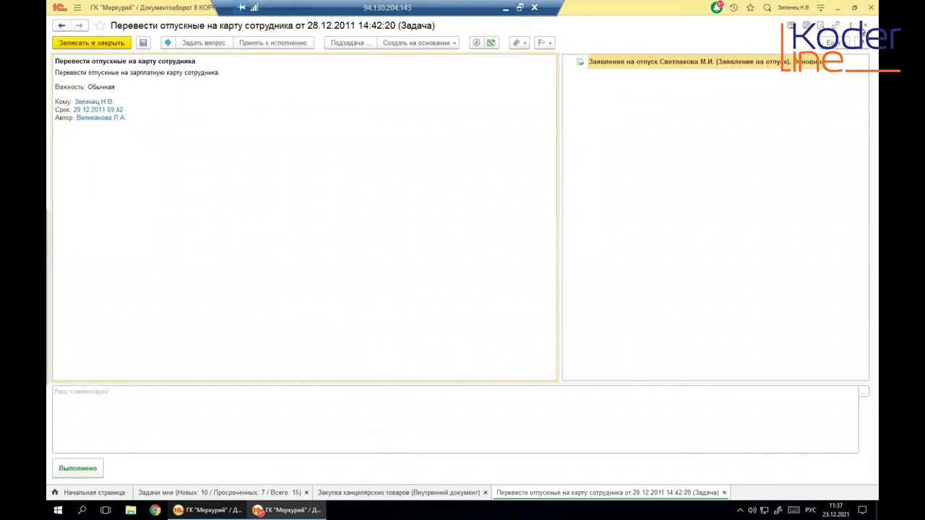
{"action": "key", "text": "Escape"}
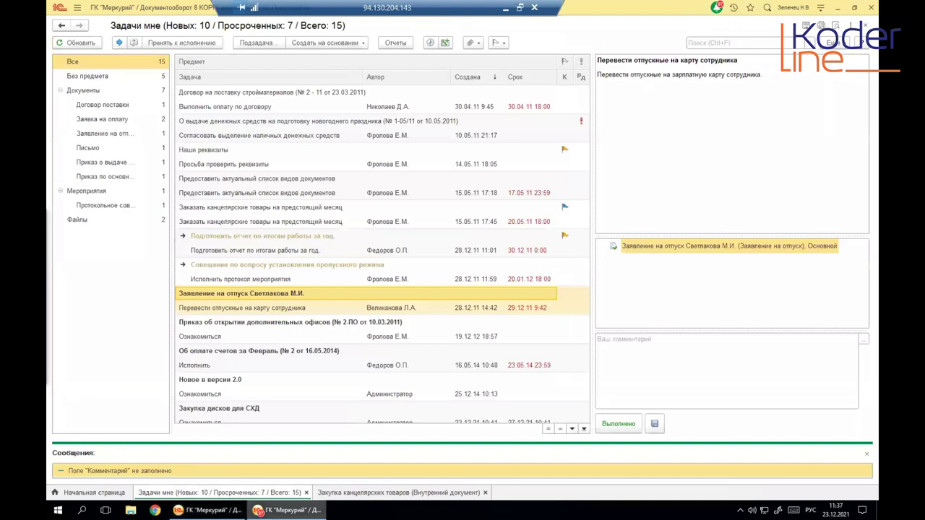
{"action": "left_click", "coordinate": [362, 494]}
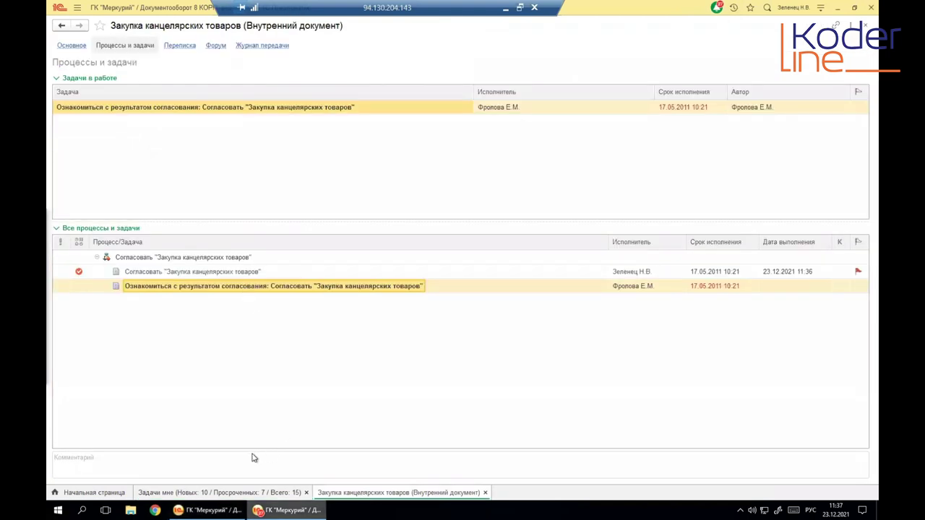
In the Администратор session, review the approval-result task's execution history and its attached file "Смета"
{"action": "left_click", "coordinate": [207, 510]}
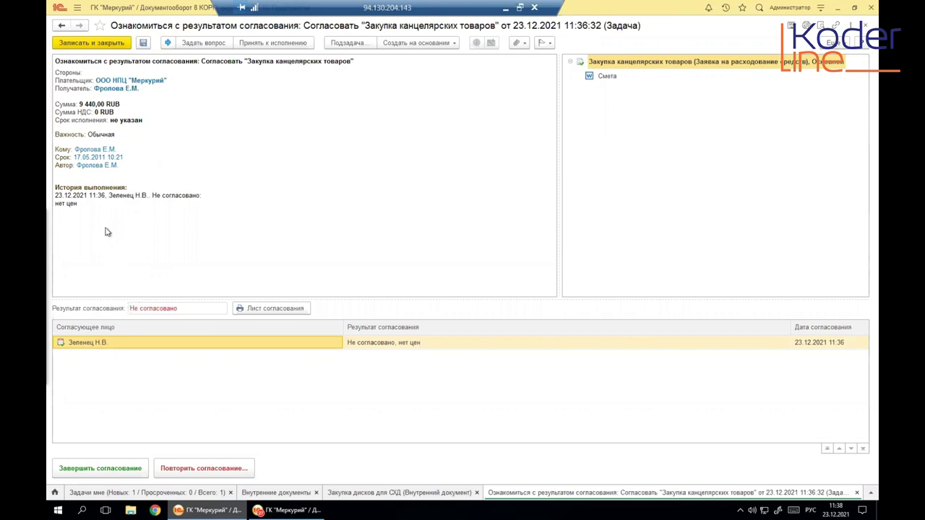
{"action": "left_click_drag", "start_coordinate": [109, 195], "coordinate": [198, 200]}
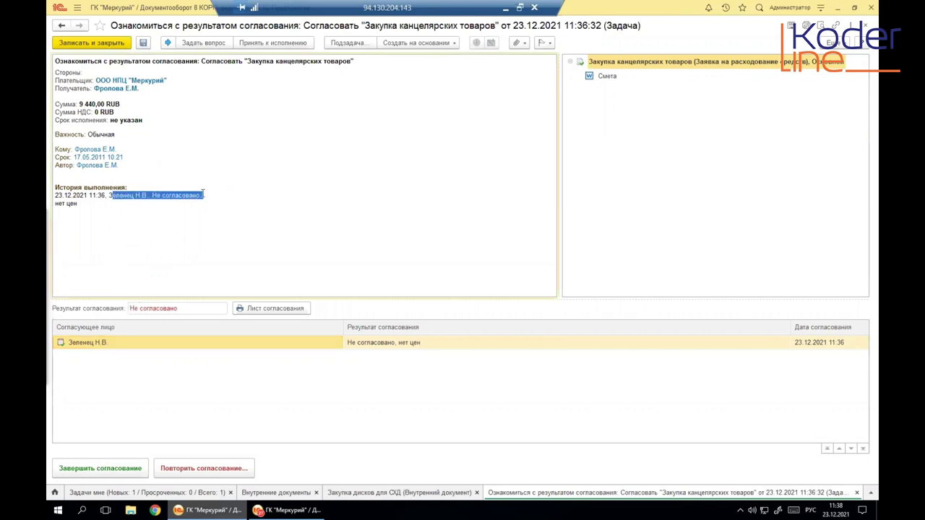
{"action": "left_click", "coordinate": [191, 199]}
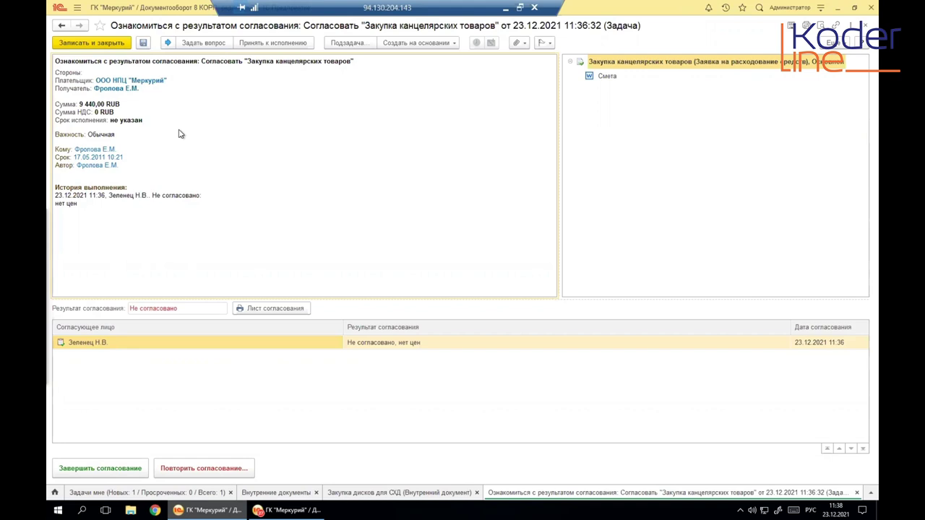
{"action": "left_click", "coordinate": [607, 75]}
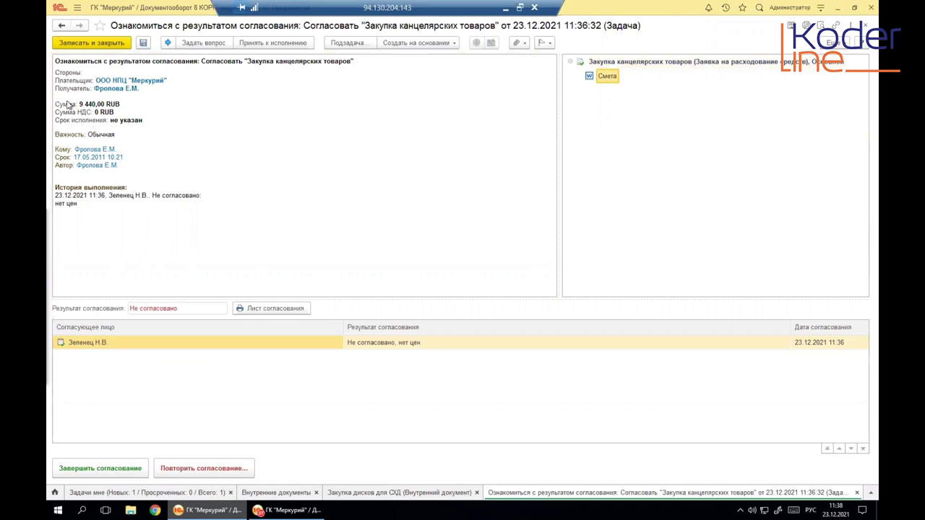
Examine the overall approval result and the approver's individual result with its comment
{"action": "left_click", "coordinate": [108, 342]}
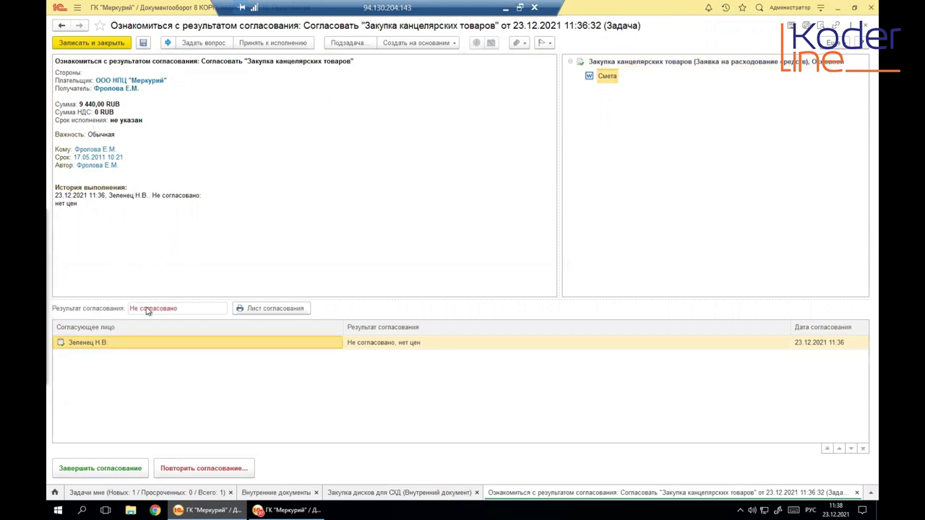
{"action": "left_click", "coordinate": [147, 309]}
{"action": "left_click", "coordinate": [94, 347]}
{"action": "left_click", "coordinate": [373, 347]}
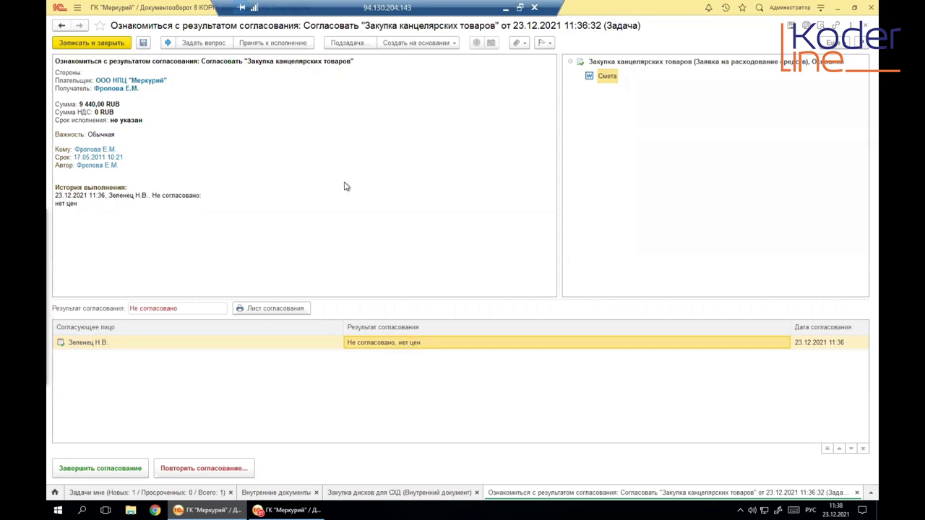
{"action": "left_click", "coordinate": [280, 346]}
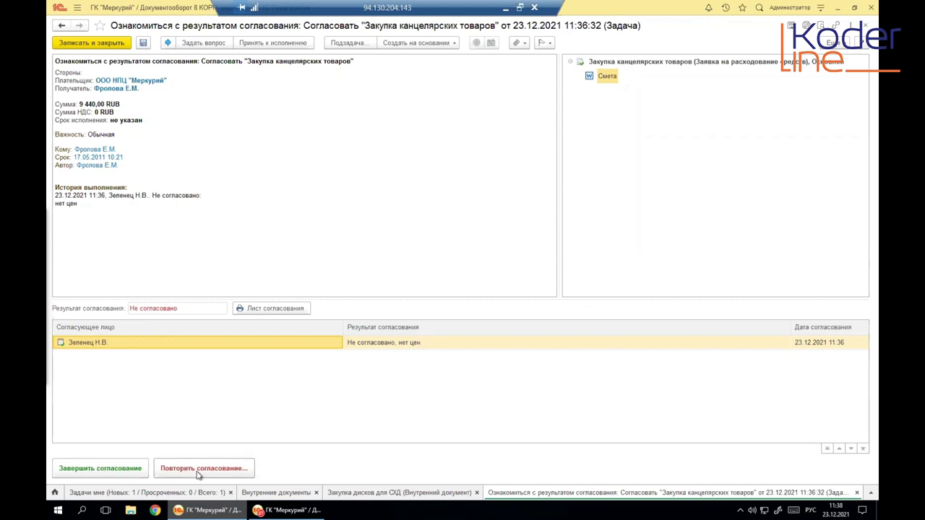
{"action": "left_click", "coordinate": [402, 340]}
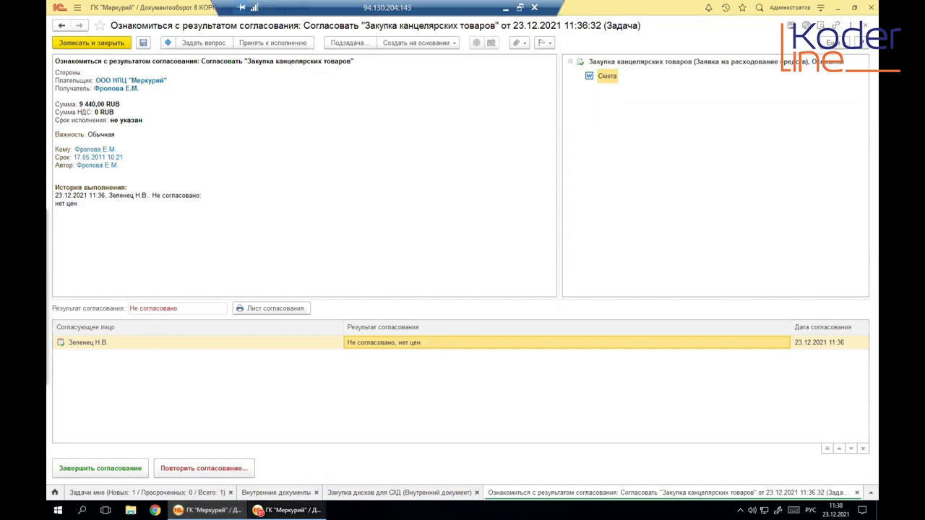
{"action": "left_click", "coordinate": [208, 509]}
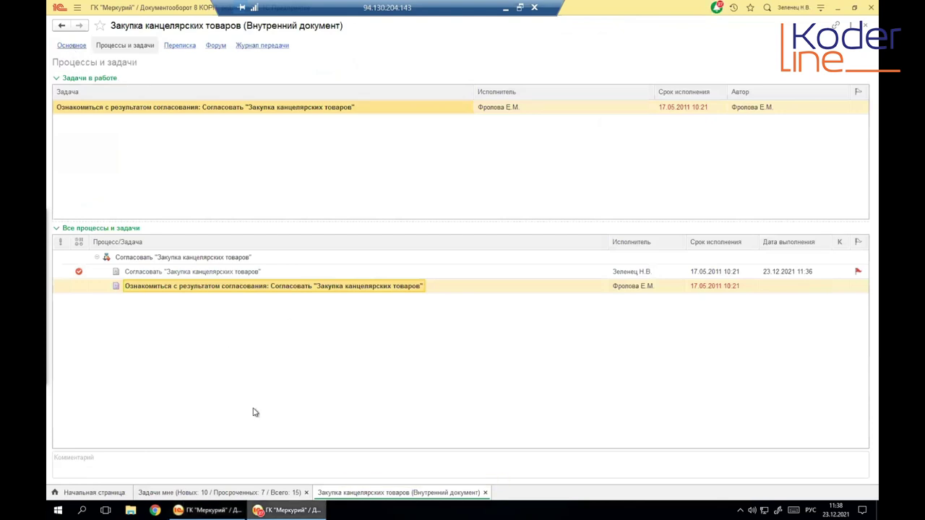
{"action": "left_click", "coordinate": [101, 493]}
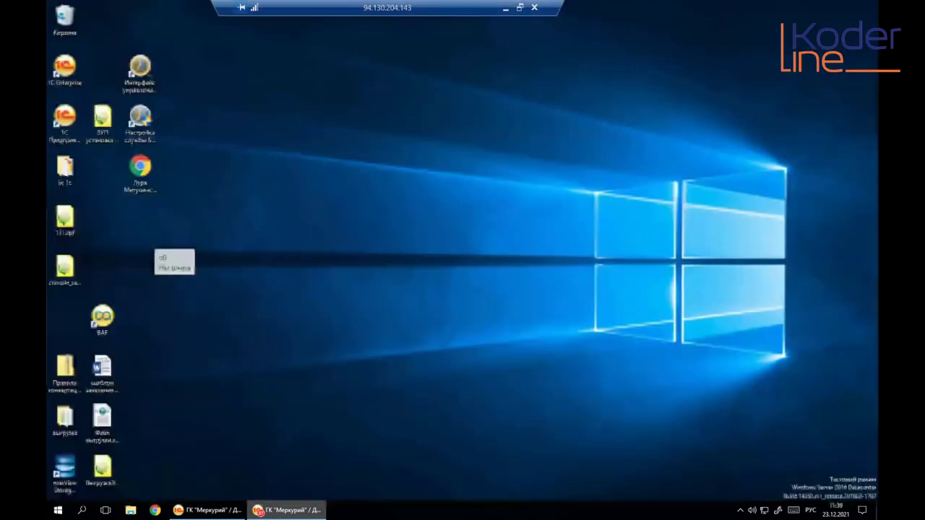
{"action": "left_click", "coordinate": [288, 510]}
{"action": "key", "text": "alt+Tab"}
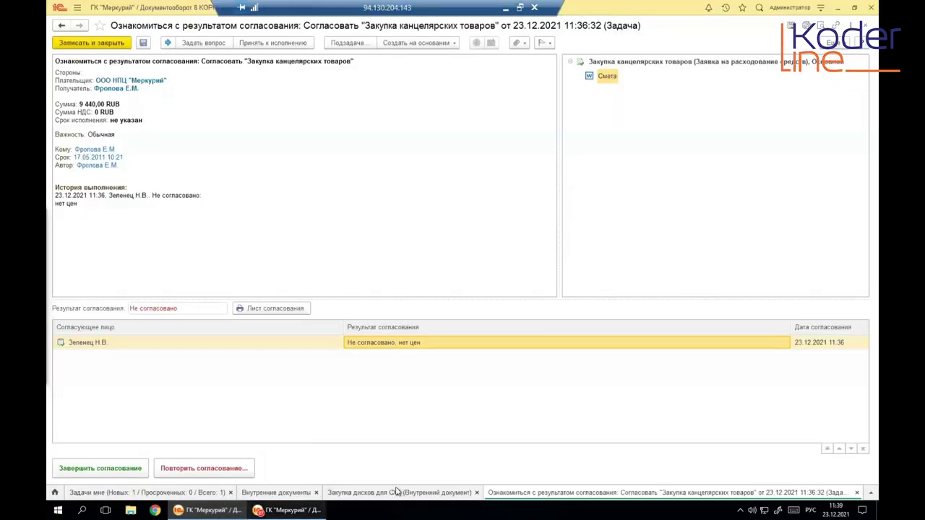
Open the approval template "Внешнее согласование договора" from the process templates and examine the cycle count in its process settings
{"action": "left_click", "coordinate": [77, 9]}
{"action": "left_click", "coordinate": [450, 45]}
{"action": "left_click", "coordinate": [232, 181]}
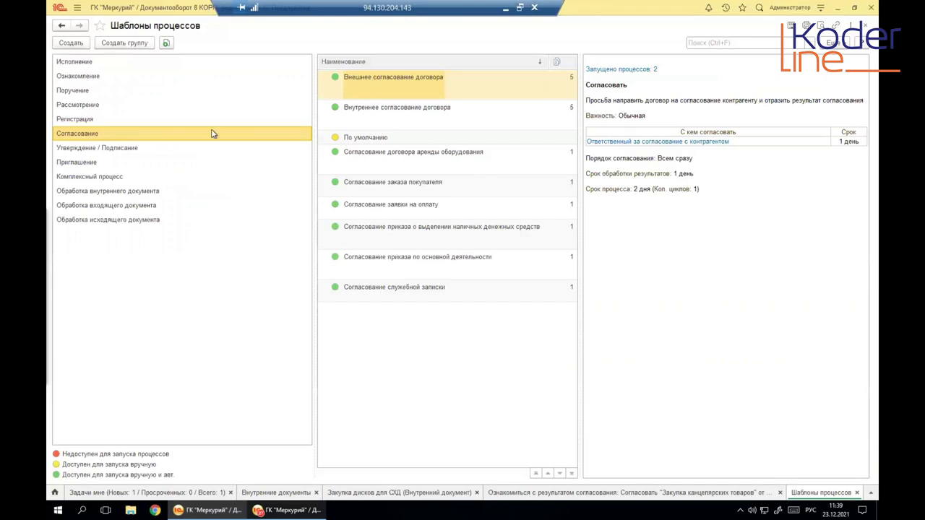
{"action": "double_click", "coordinate": [388, 81]}
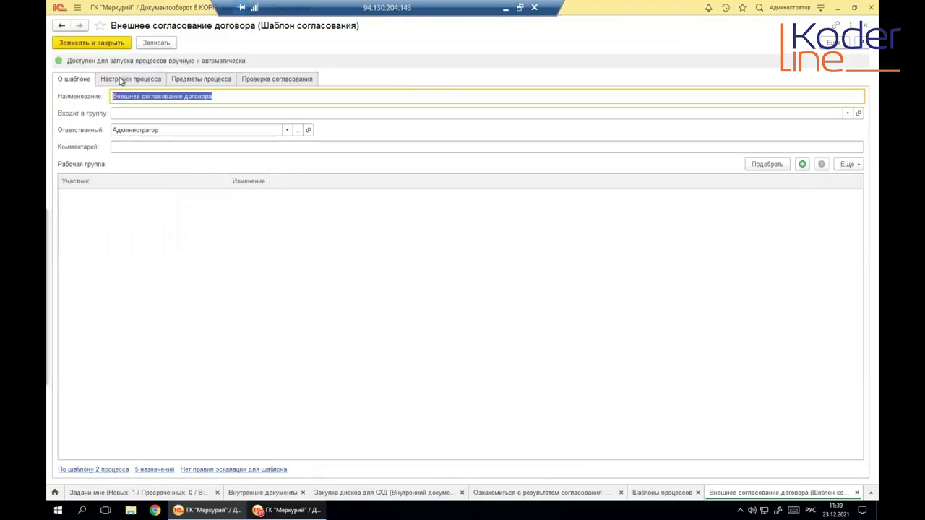
{"action": "left_click", "coordinate": [120, 80]}
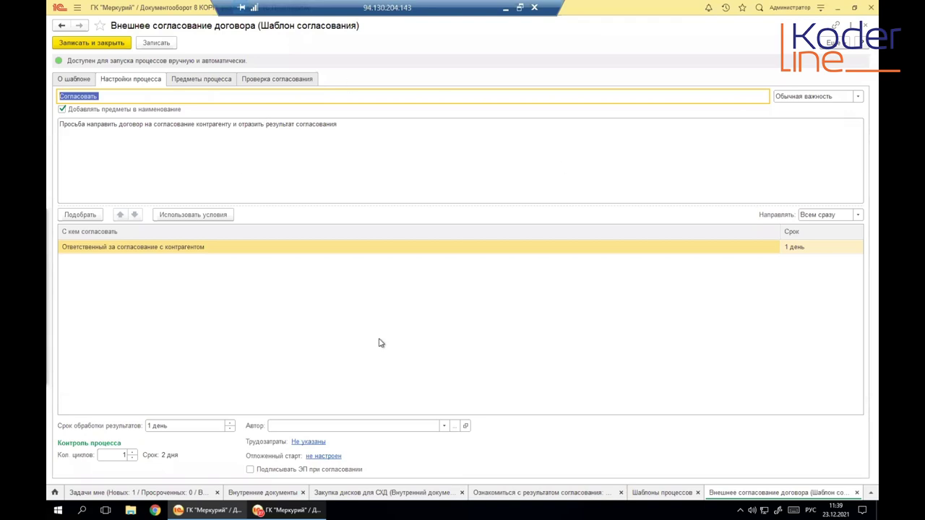
{"action": "left_click", "coordinate": [111, 454]}
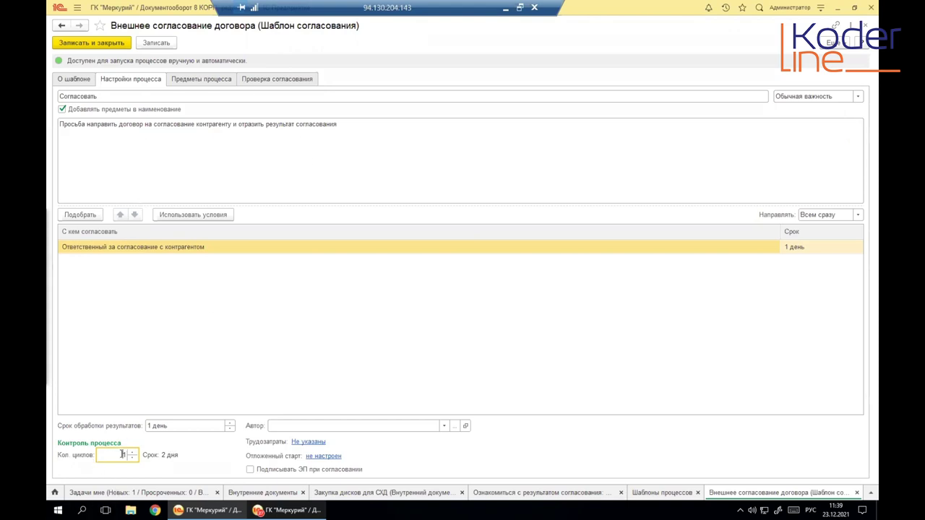
{"action": "key", "text": "alt+Tab"}
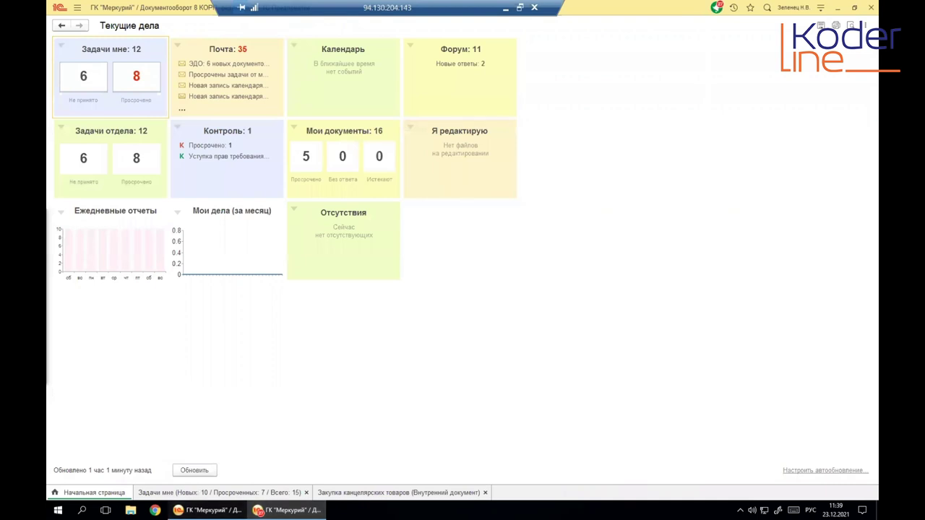
{"action": "key", "text": "alt+Tab"}
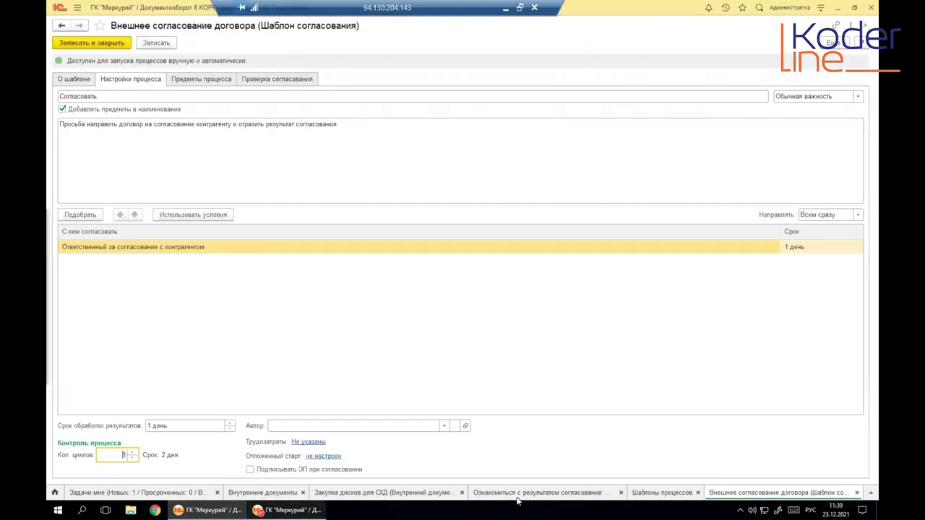
Return to the approval-result task for "Закупка канцелярских товаров" and examine the approver's individual result
{"action": "left_click", "coordinate": [517, 494]}
{"action": "left_click", "coordinate": [169, 340]}
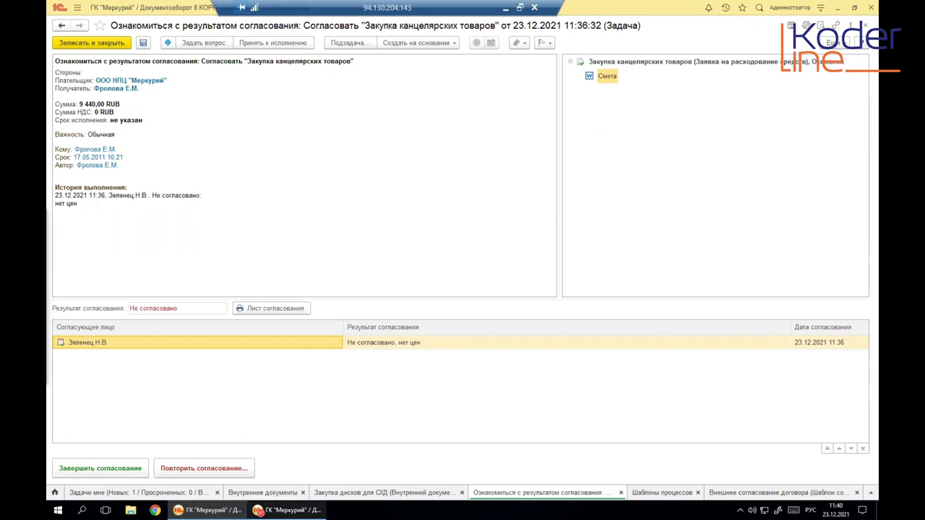
In the process templates, browse the templates of the Исполнение, Согласование, Приглашение, Регистрация, Рассмотрение and Ознакомление process types
{"action": "right_click", "coordinate": [662, 495]}
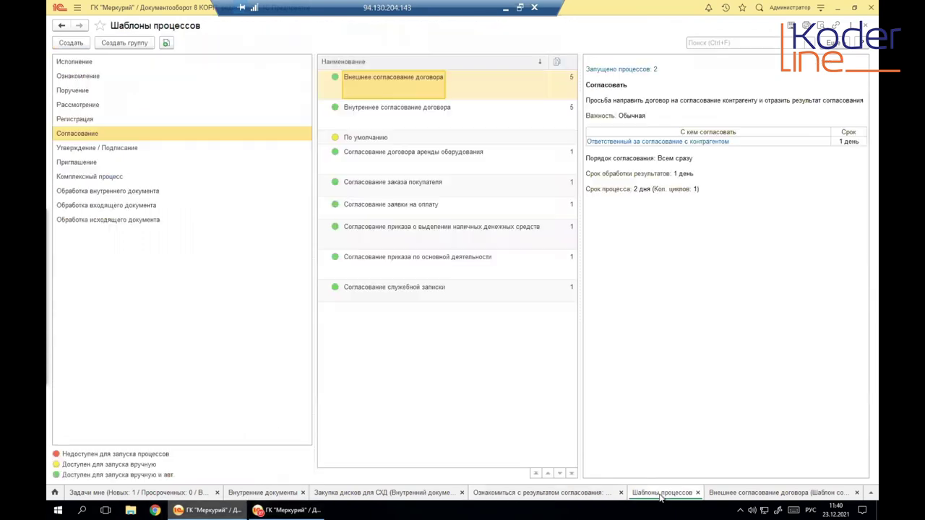
{"action": "left_click", "coordinate": [80, 134]}
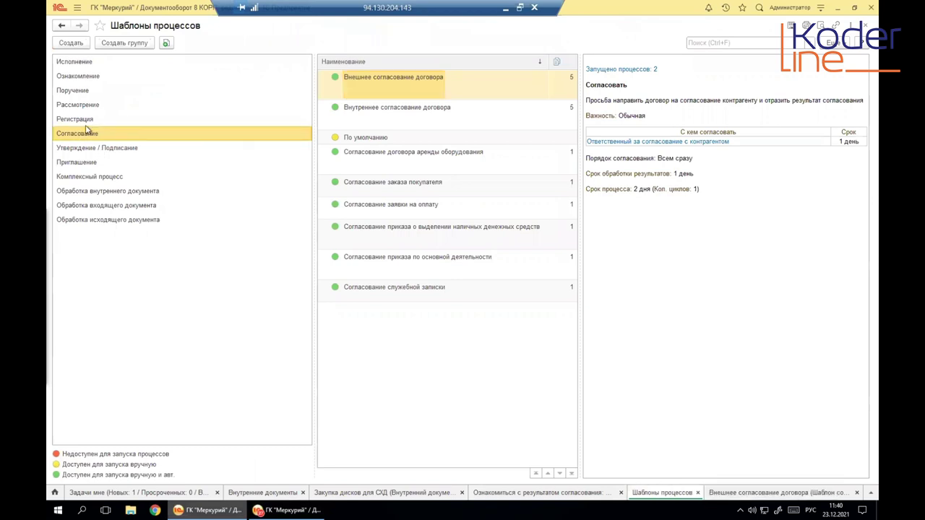
{"action": "left_click", "coordinate": [76, 63]}
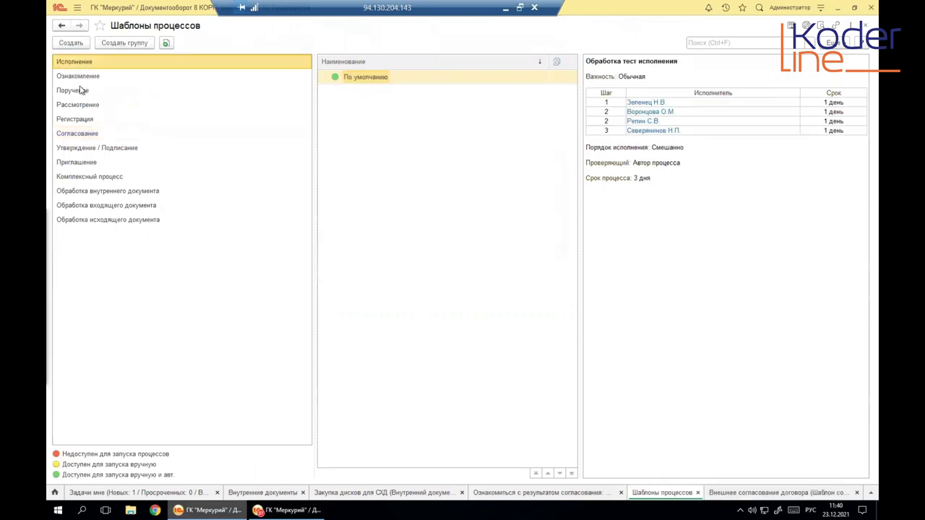
{"action": "left_click", "coordinate": [80, 134]}
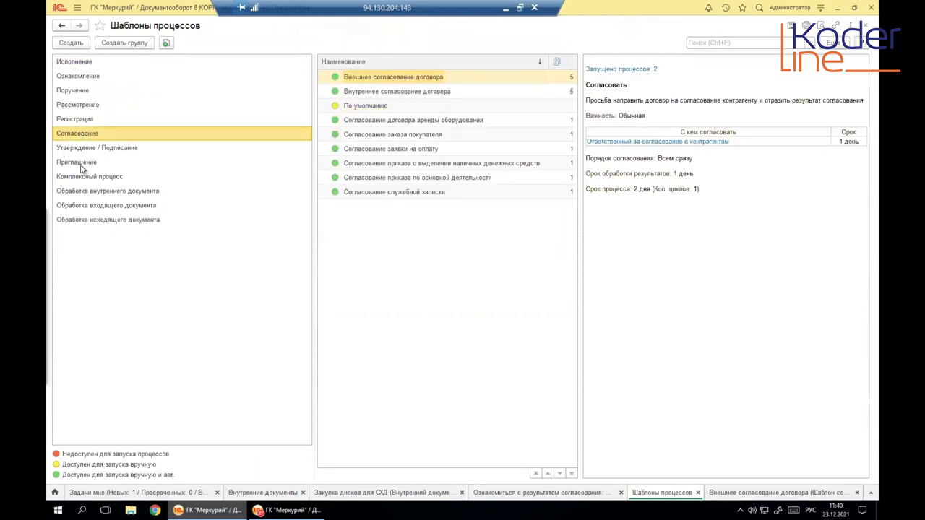
{"action": "left_click", "coordinate": [80, 163]}
{"action": "left_click", "coordinate": [76, 117]}
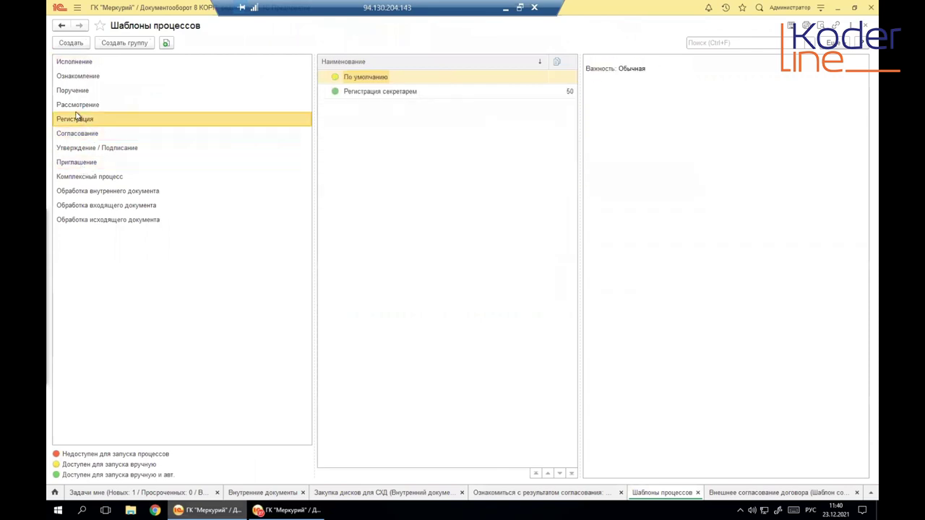
{"action": "left_click", "coordinate": [80, 105]}
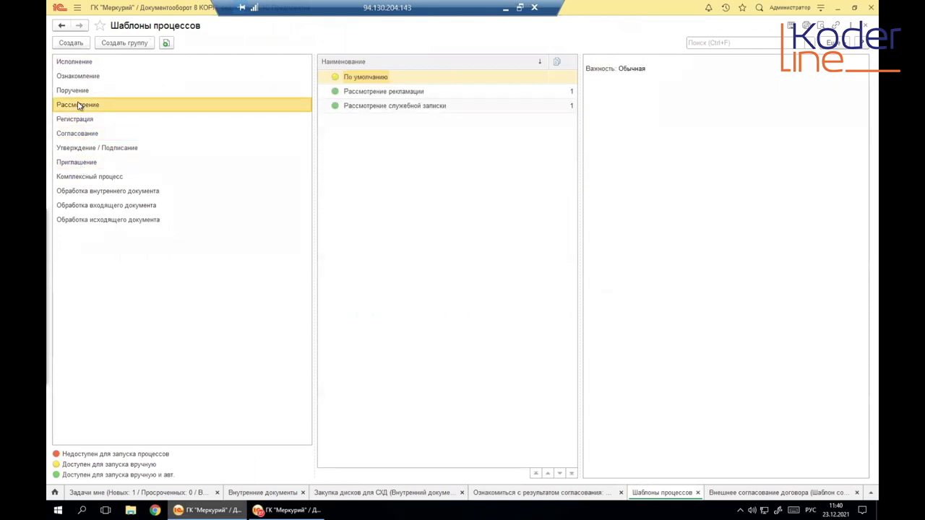
{"action": "left_click", "coordinate": [80, 77]}
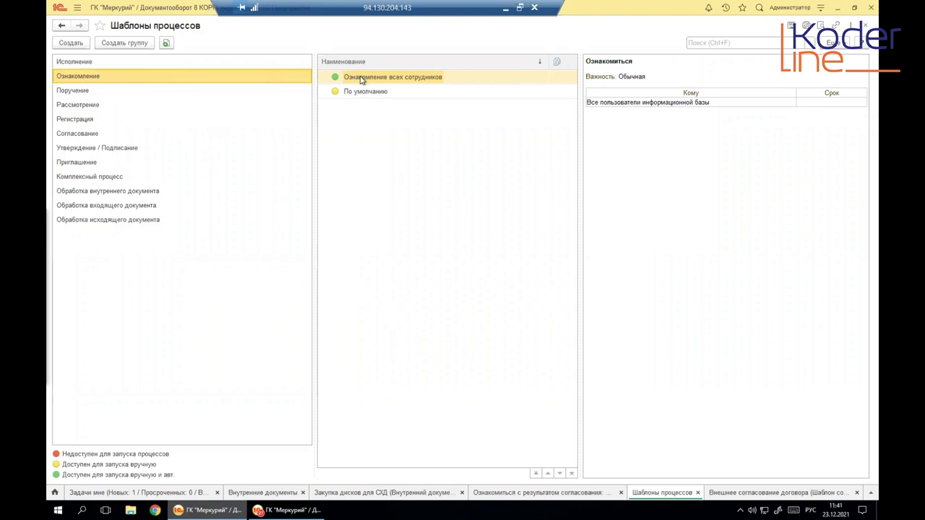
Compare the templates of the simple process types Исполнение, Ознакомление and Согласование
{"action": "left_click", "coordinate": [91, 64]}
{"action": "left_click", "coordinate": [92, 80]}
{"action": "left_click", "coordinate": [77, 136]}
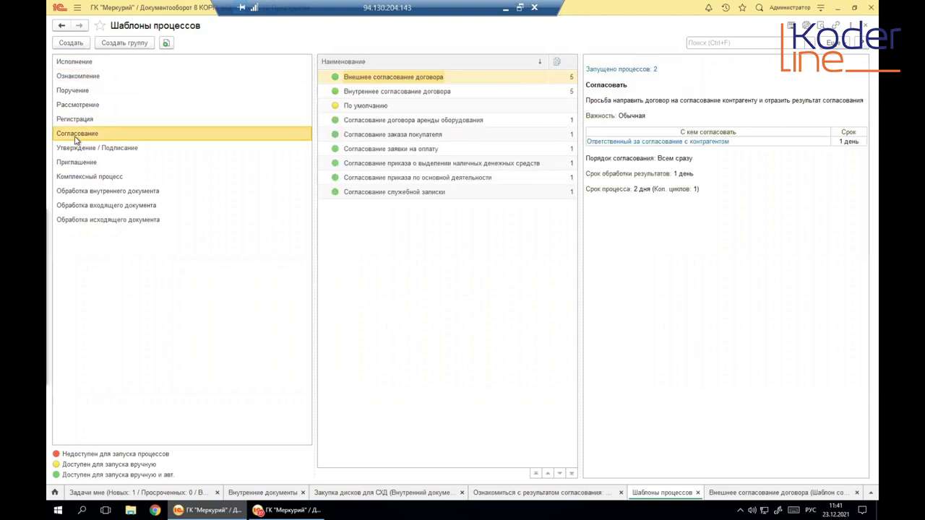
{"action": "left_click", "coordinate": [81, 65]}
{"action": "left_click", "coordinate": [74, 78]}
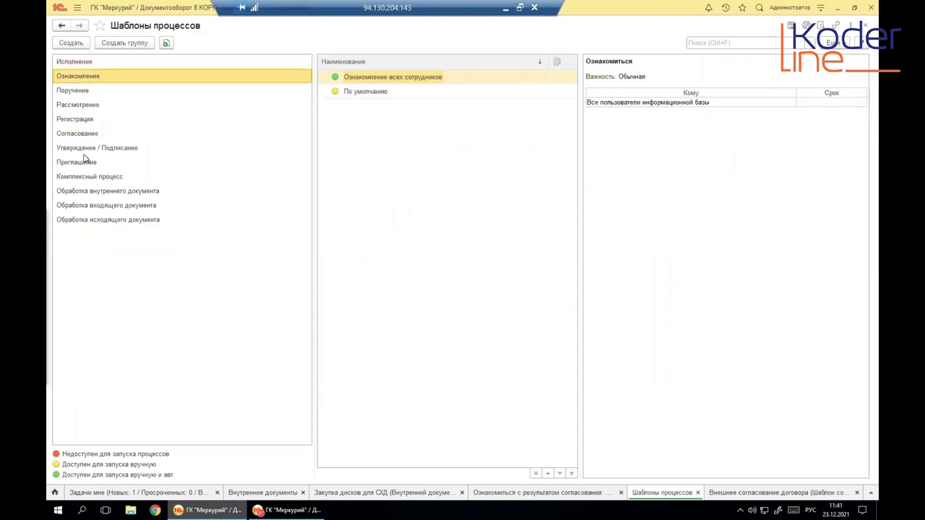
Examine the Комплексный процесс templates, previewing the actions of "Обработка заявки на оплату (схема)" and both "Обработка заявления на отпуск" variants
{"action": "left_click", "coordinate": [83, 178]}
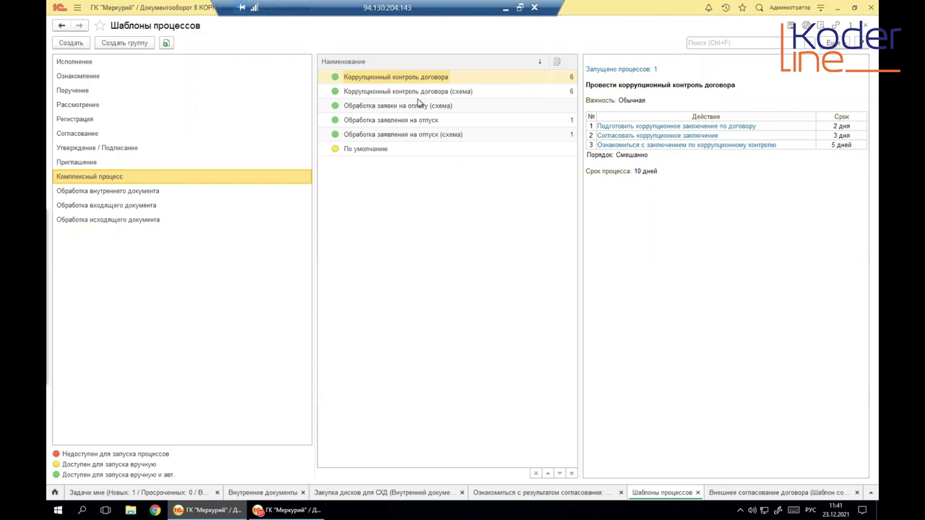
{"action": "left_click", "coordinate": [399, 122]}
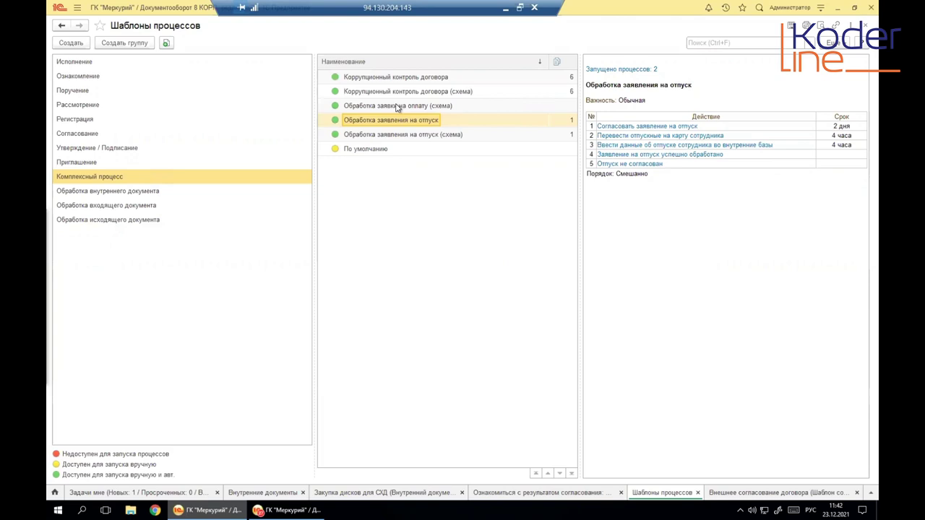
{"action": "left_click", "coordinate": [112, 178]}
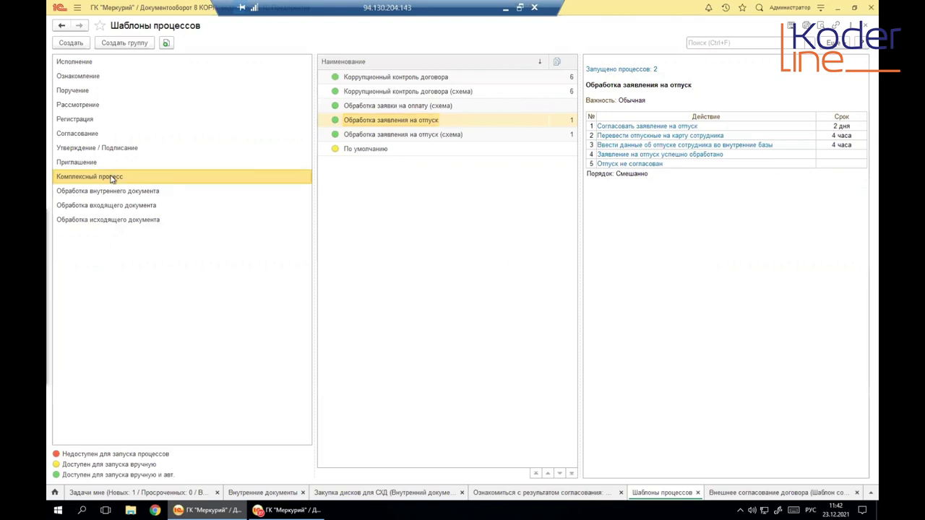
{"action": "left_click", "coordinate": [375, 106]}
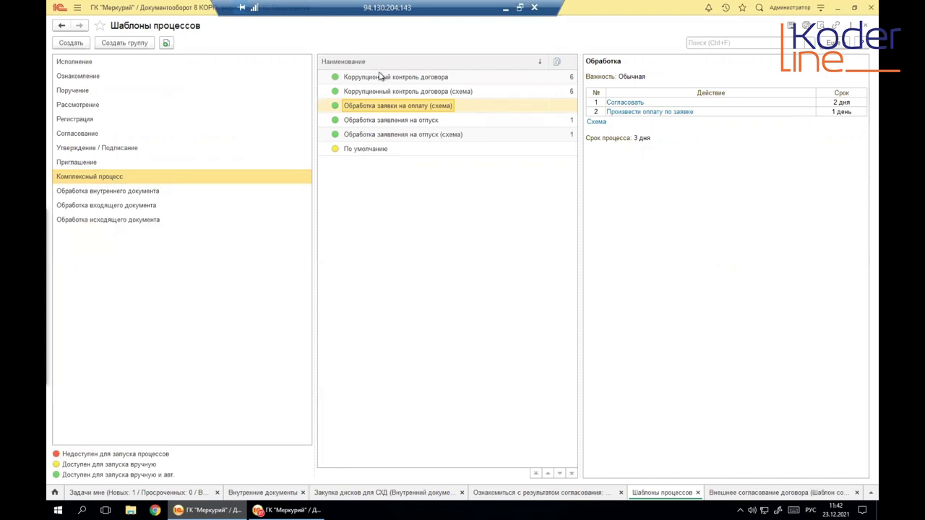
{"action": "left_click", "coordinate": [379, 123]}
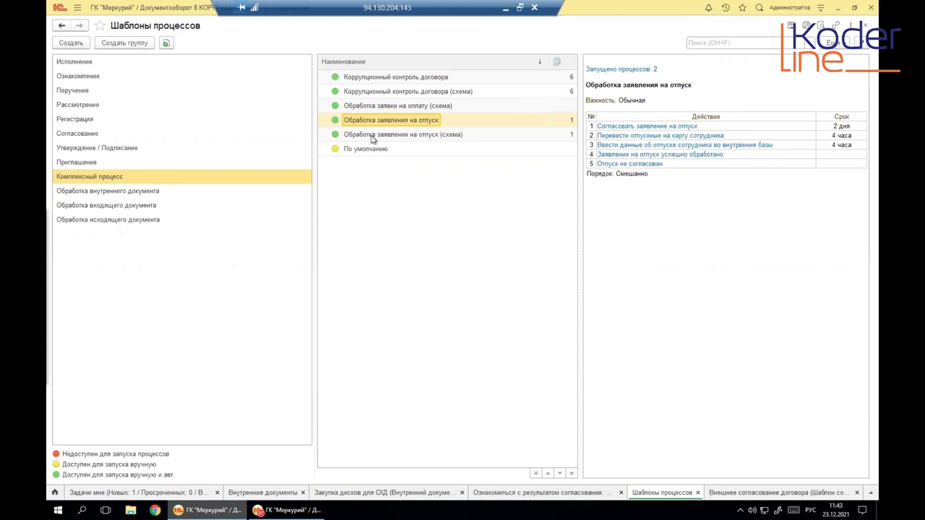
{"action": "left_click", "coordinate": [372, 138]}
{"action": "left_click", "coordinate": [373, 120]}
Open the complex process template "Обработка заявления на отпуск" and view its working group, assignment and escalation rules
{"action": "double_click", "coordinate": [377, 123]}
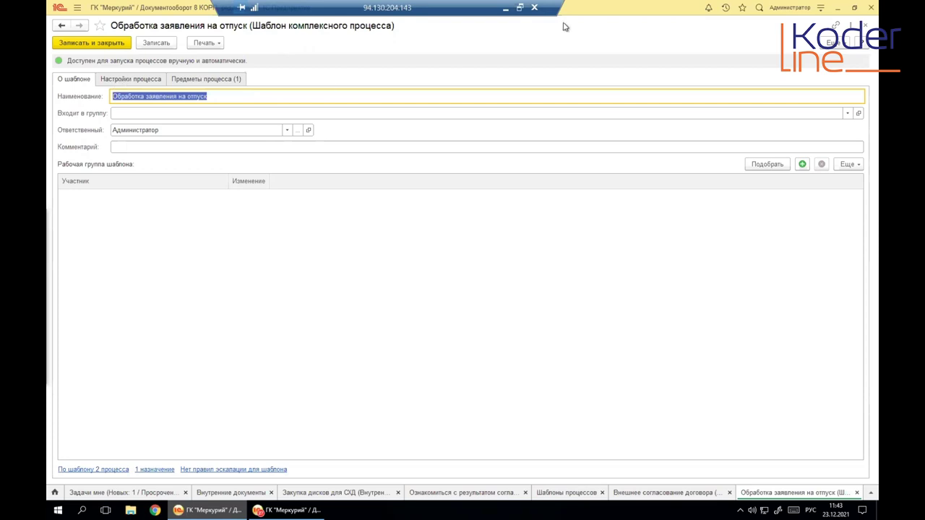
{"action": "left_click_drag", "start_coordinate": [432, 13], "coordinate": [477, 16]}
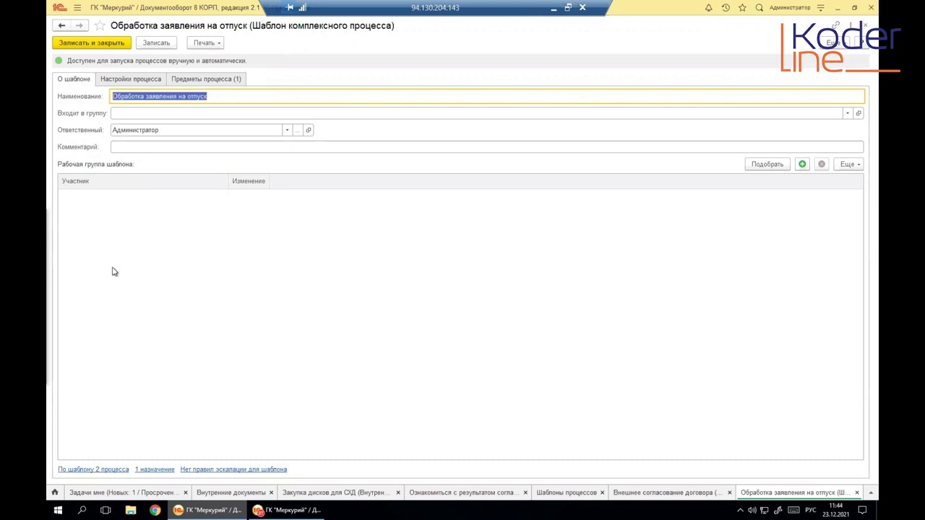
{"action": "left_click", "coordinate": [84, 202]}
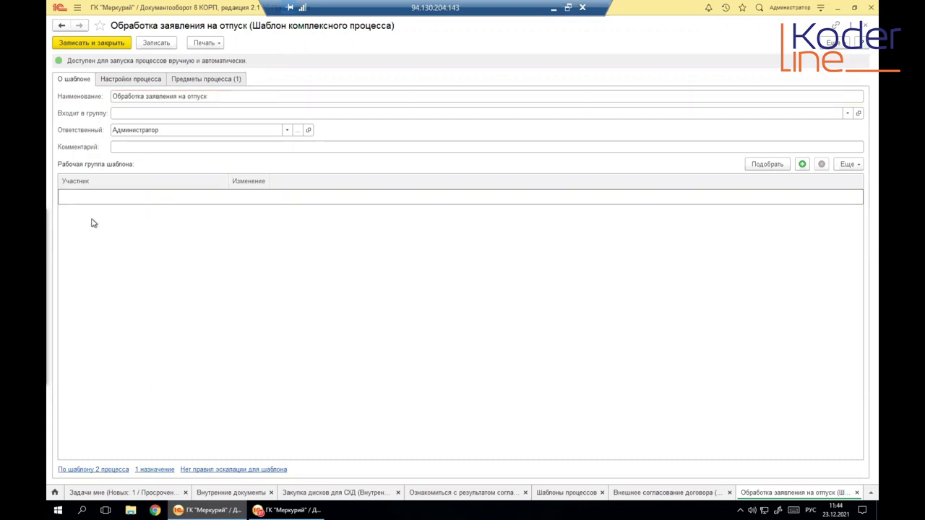
{"action": "left_click", "coordinate": [154, 470]}
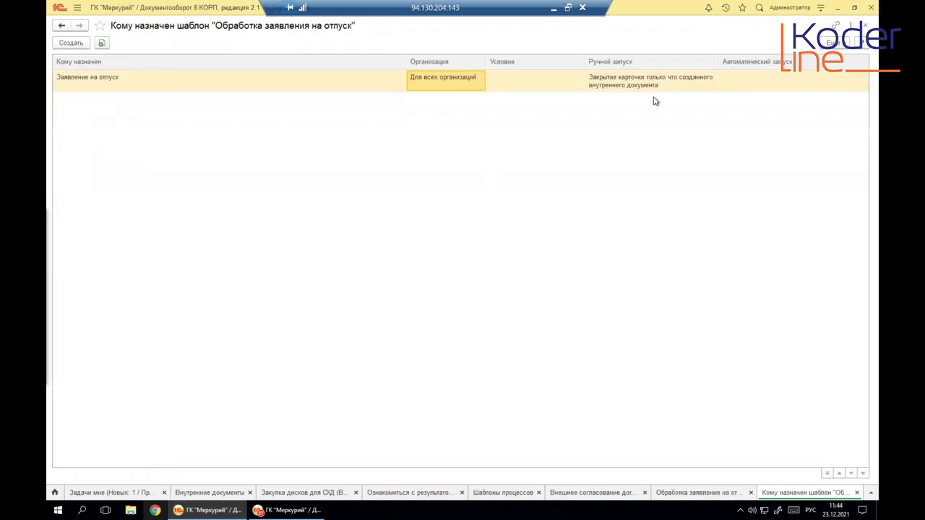
{"action": "key", "text": "Escape"}
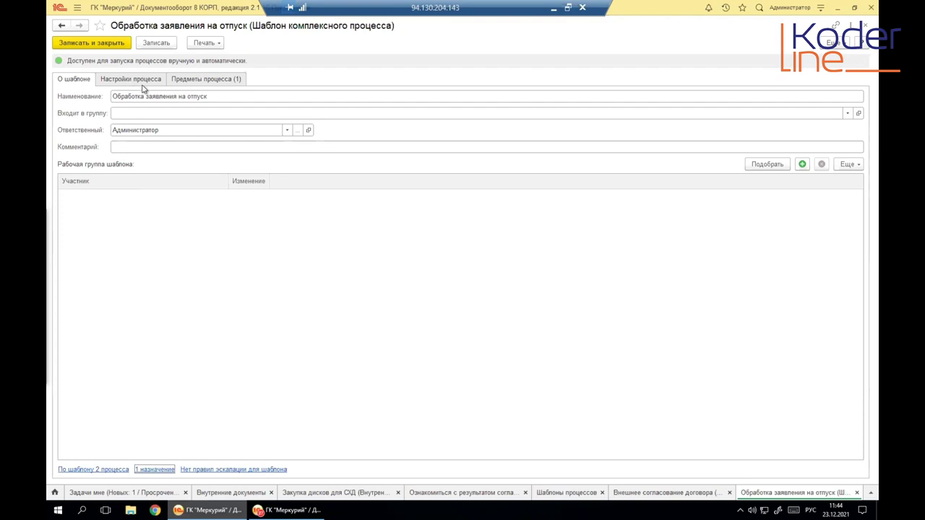
{"action": "left_click", "coordinate": [221, 471]}
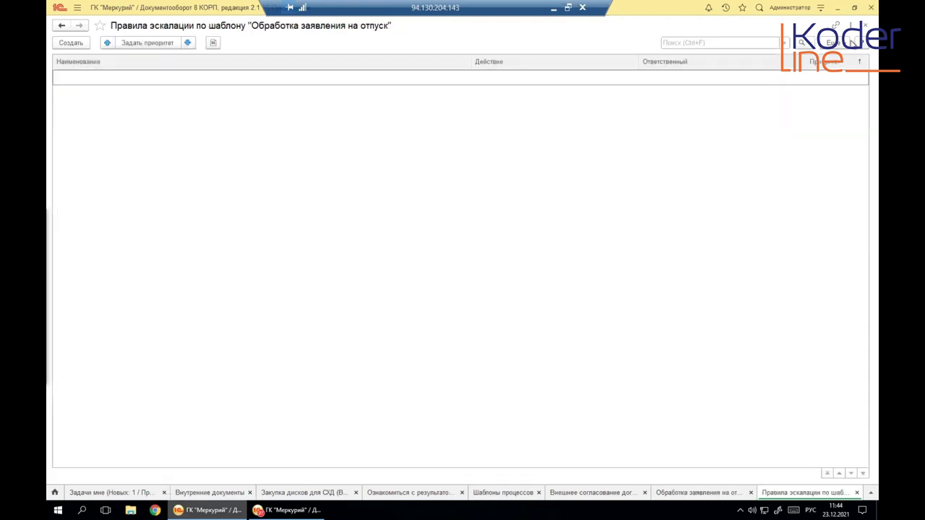
{"action": "left_click", "coordinate": [864, 25]}
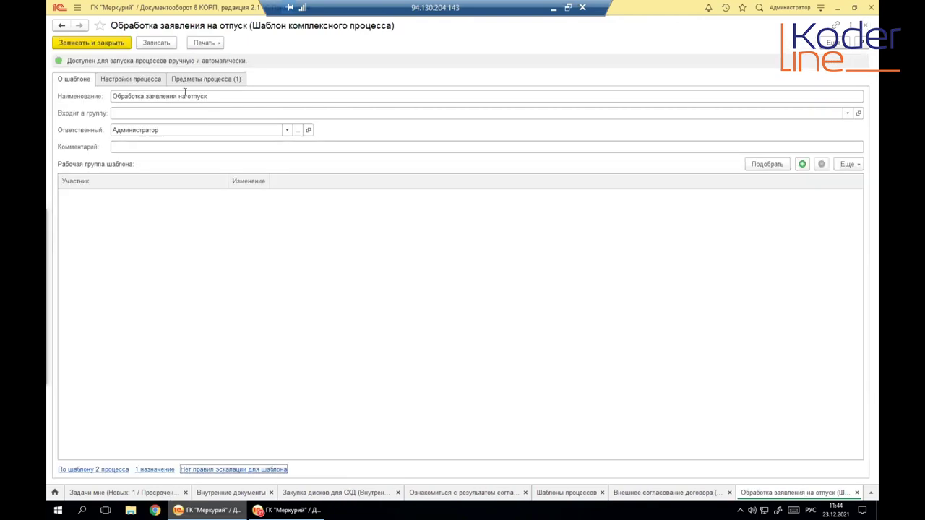
Examine the template's process settings, going through its approval, assignment and acquaintance actions and their execution order
{"action": "left_click", "coordinate": [125, 80]}
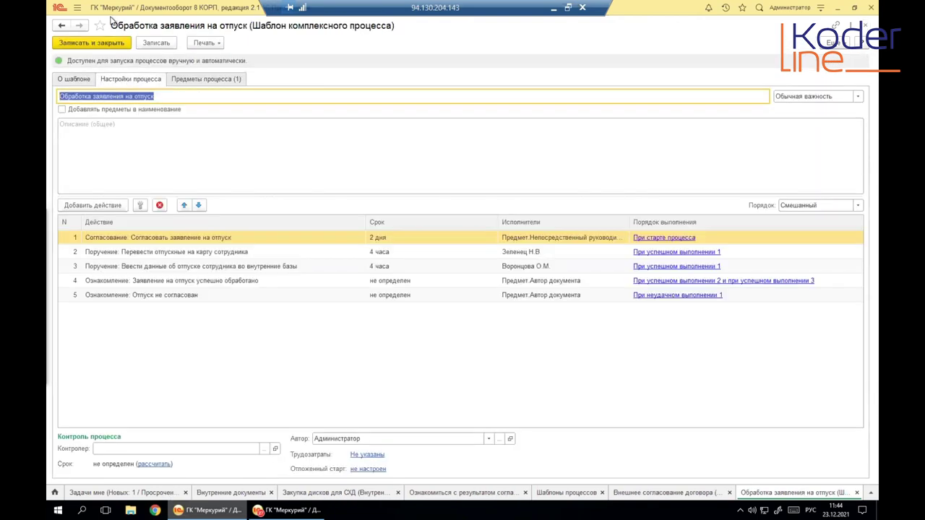
{"action": "left_click", "coordinate": [144, 241]}
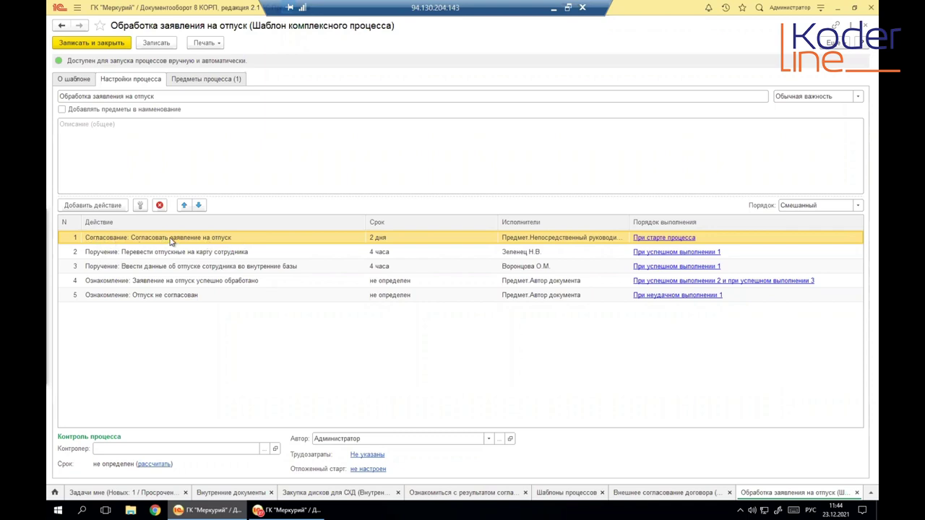
{"action": "left_click", "coordinate": [104, 255]}
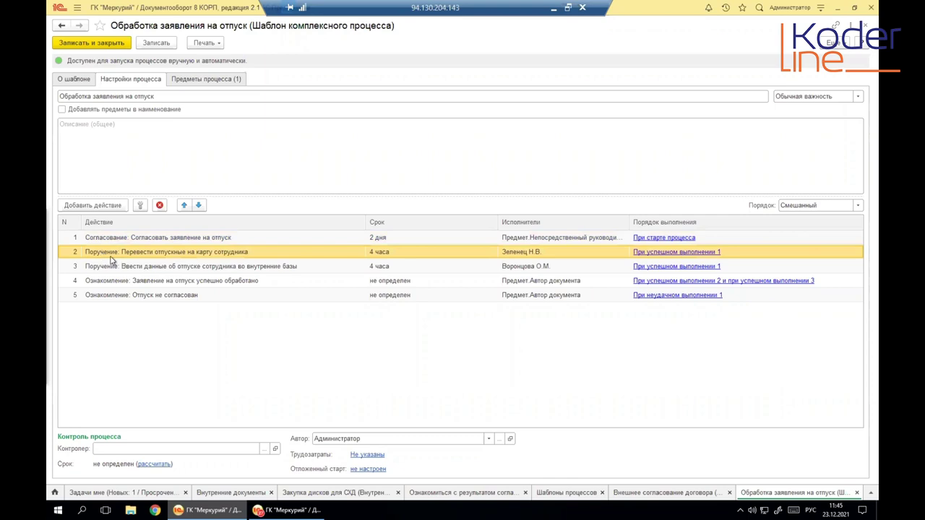
{"action": "key", "text": "Down"}
{"action": "key", "text": "Down"}
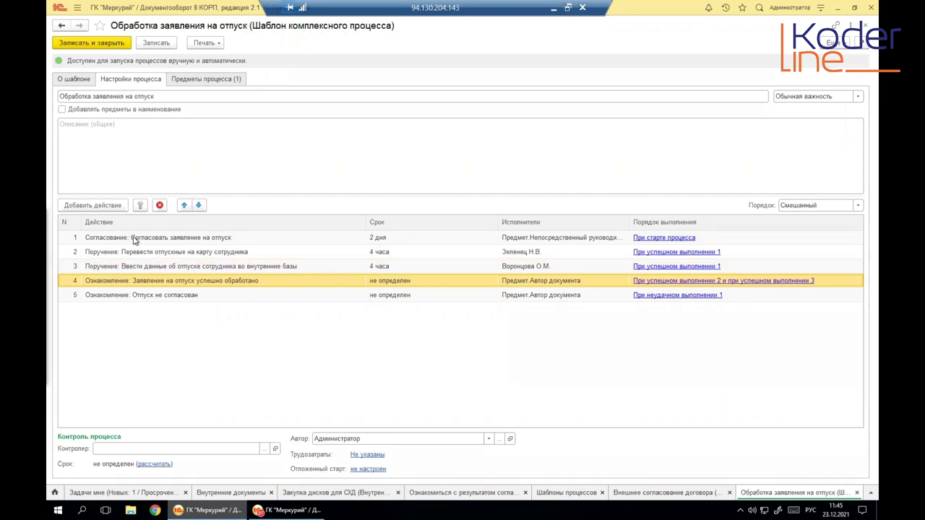
{"action": "left_click", "coordinate": [111, 239]}
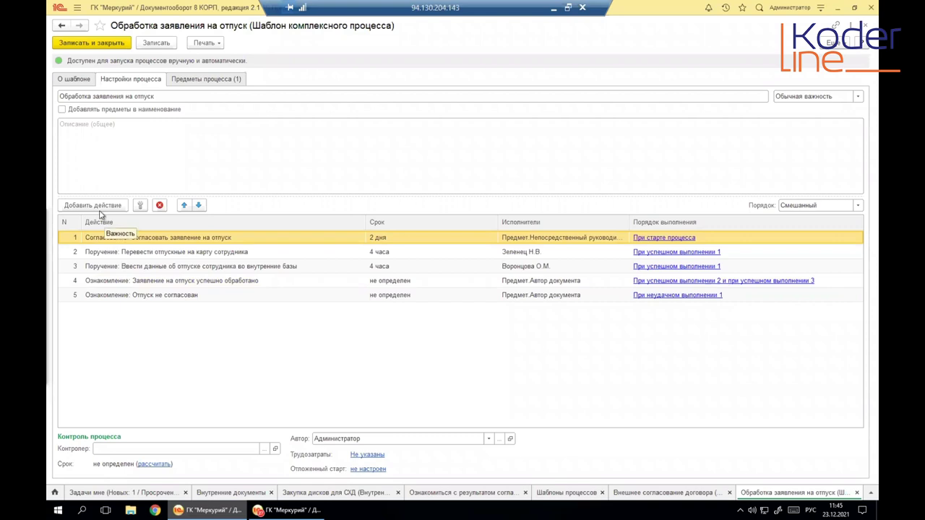
{"action": "left_click", "coordinate": [109, 295]}
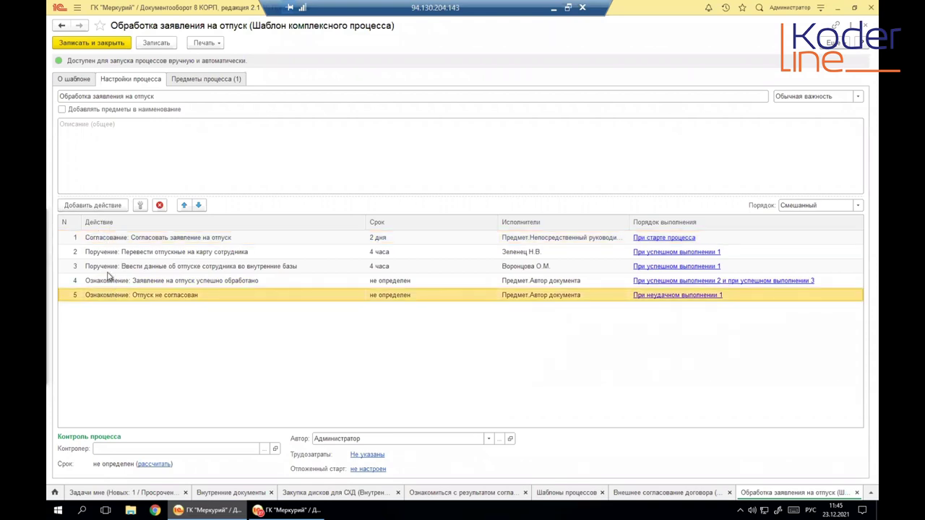
{"action": "left_click", "coordinate": [107, 268]}
{"action": "left_click", "coordinate": [108, 253]}
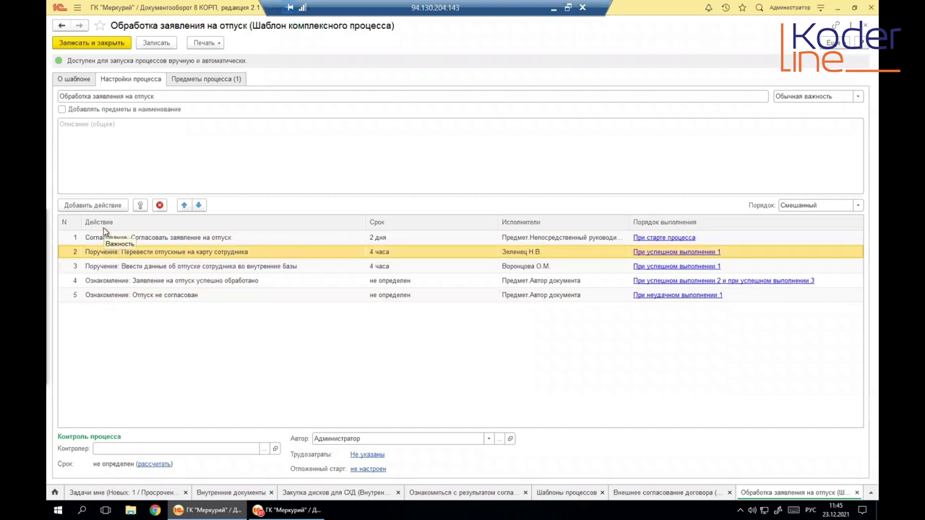
{"action": "left_click", "coordinate": [106, 239]}
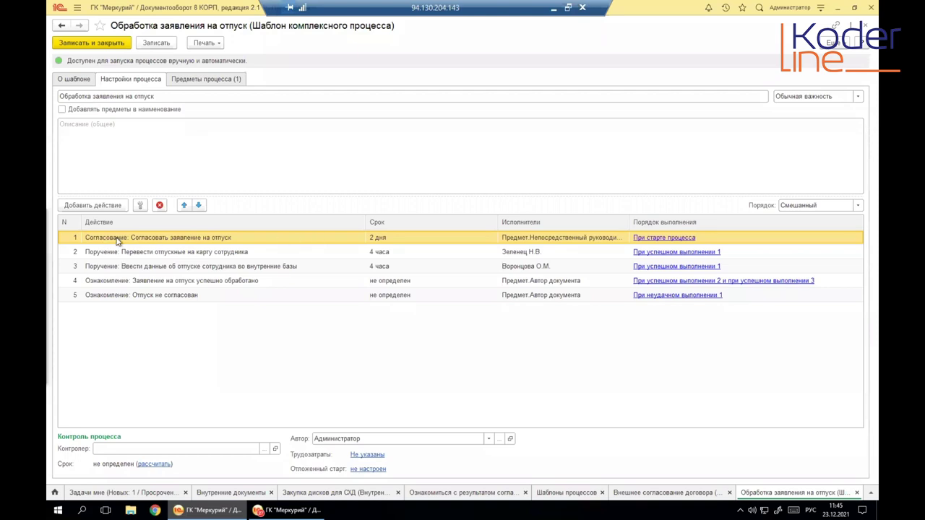
Review the action variants that can be added to the complex process, including Исполнение, Ознакомление and Согласование, without adding any
{"action": "left_click", "coordinate": [92, 207]}
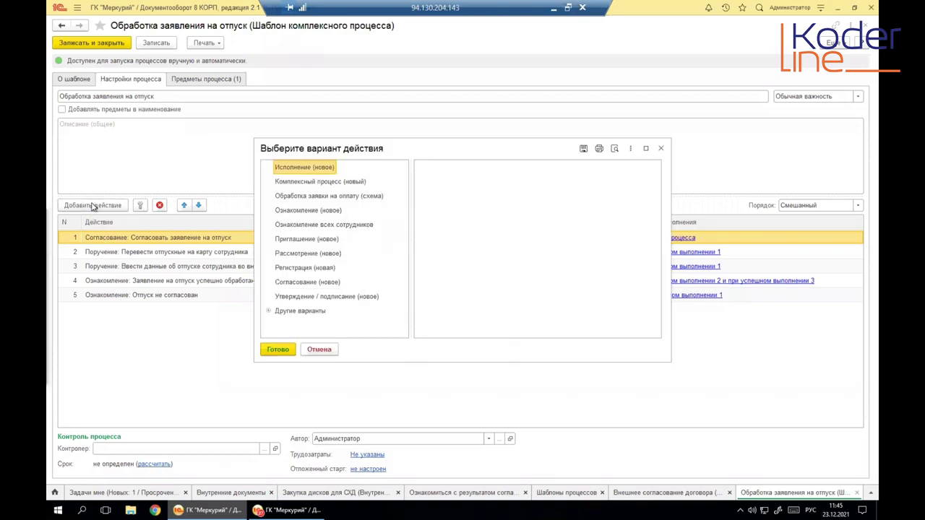
{"action": "left_click", "coordinate": [307, 181]}
{"action": "left_click", "coordinate": [307, 196]}
{"action": "left_click", "coordinate": [307, 210]}
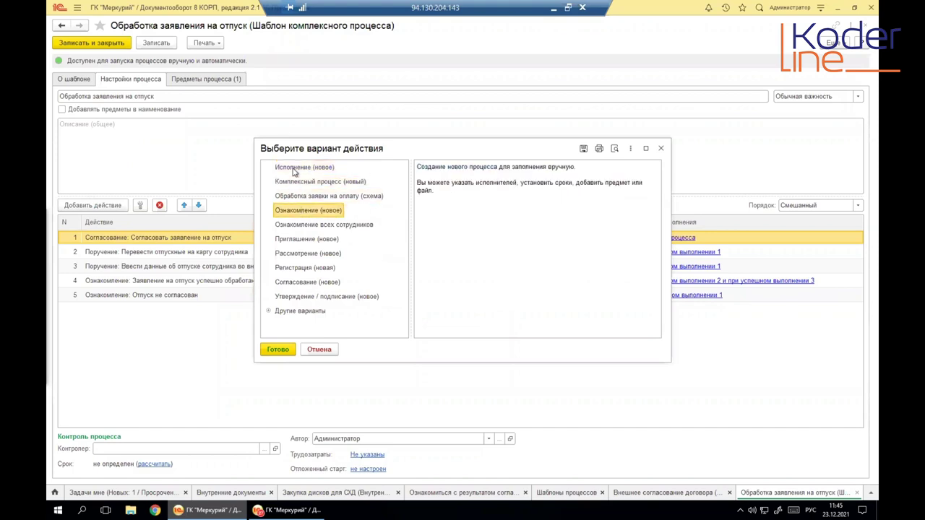
{"action": "left_click", "coordinate": [294, 169]}
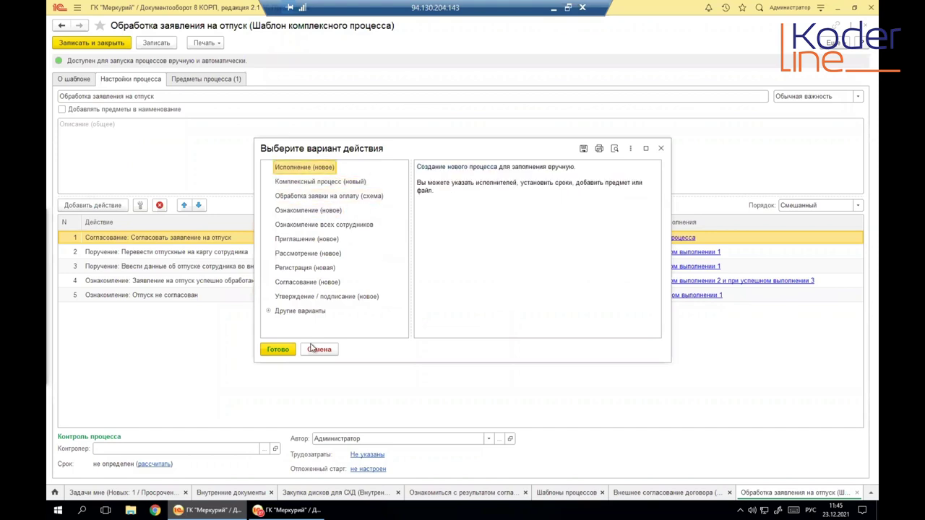
{"action": "left_click", "coordinate": [296, 213]}
{"action": "left_click", "coordinate": [299, 282]}
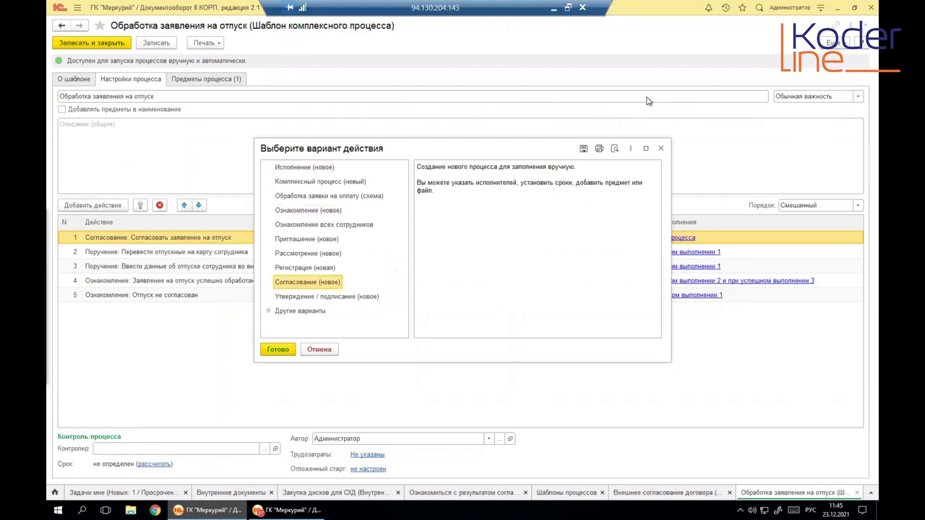
{"action": "left_click", "coordinate": [661, 148]}
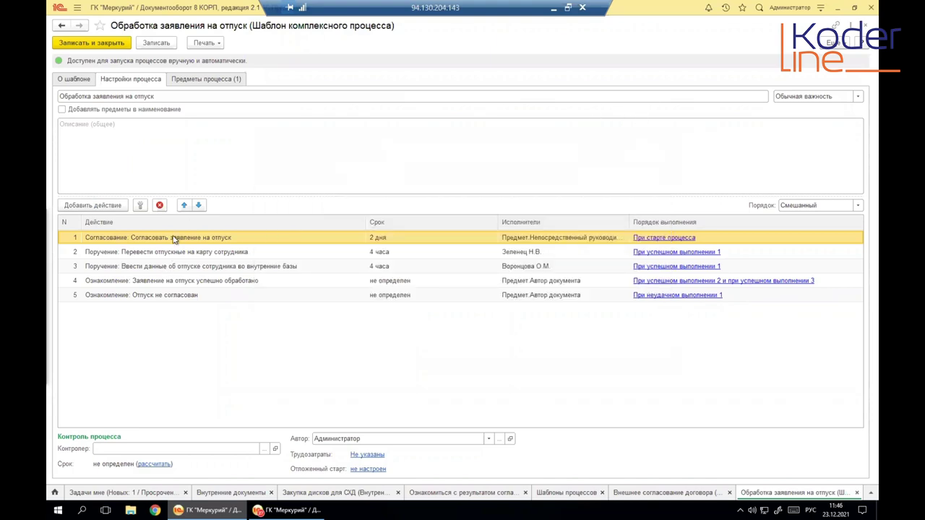
Examine the approval action "Согласовать заявление на отпуск" with its approvers and conditions, and view the template's process subjects
{"action": "double_click", "coordinate": [174, 237]}
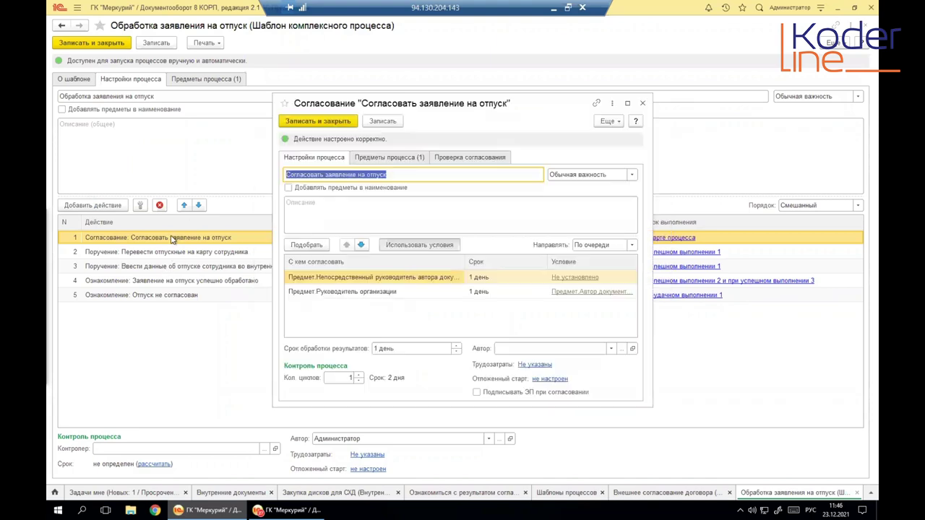
{"action": "left_click", "coordinate": [294, 313]}
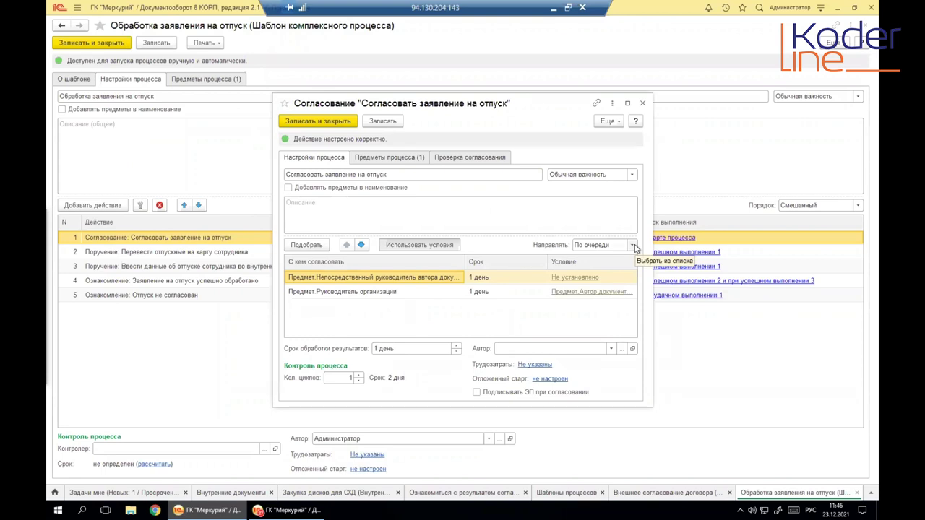
{"action": "left_click", "coordinate": [296, 214]}
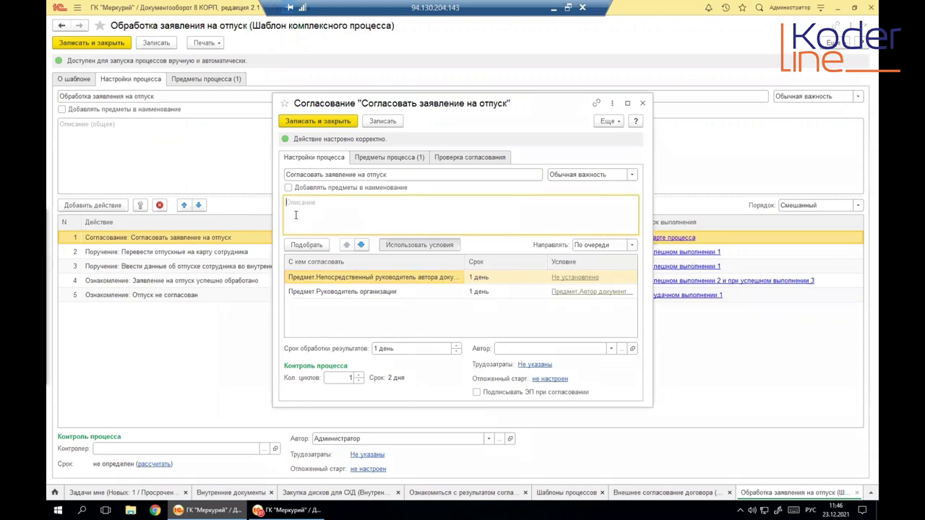
{"action": "left_click", "coordinate": [642, 103]}
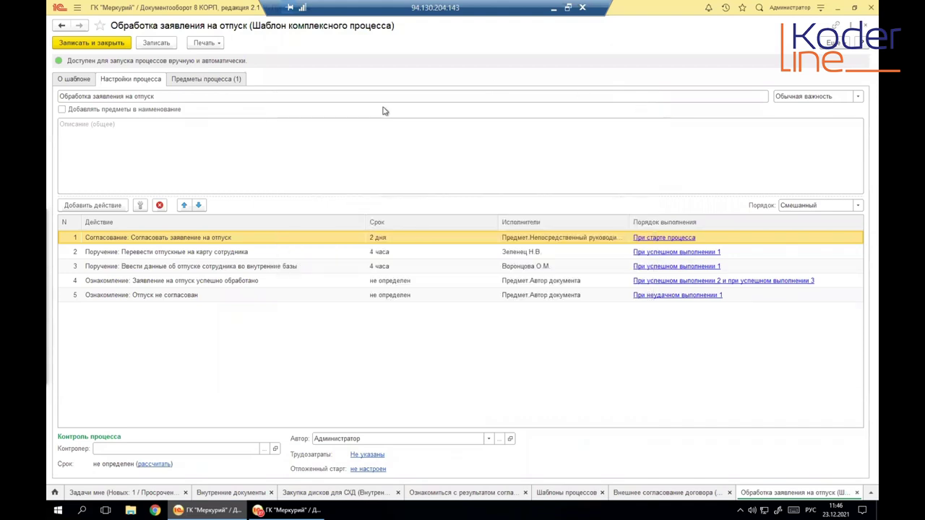
{"action": "left_click", "coordinate": [206, 79]}
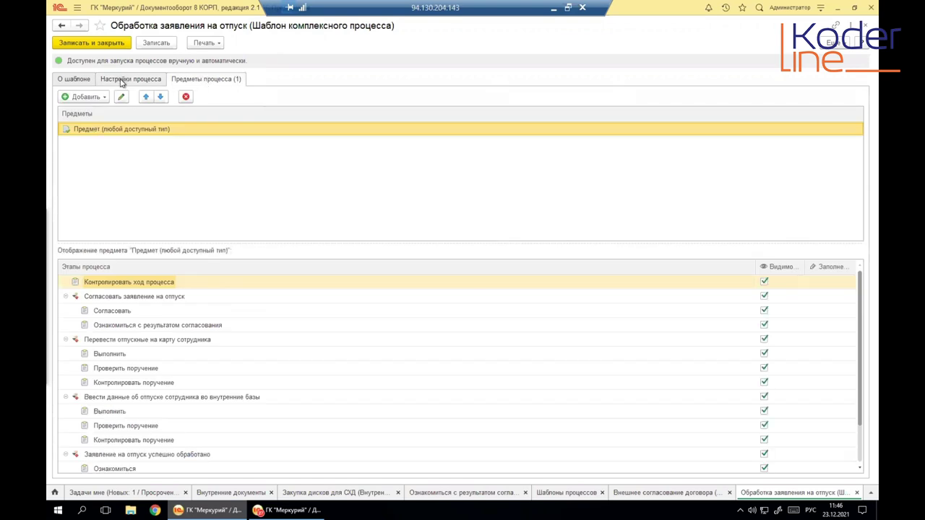
{"action": "left_click", "coordinate": [123, 81]}
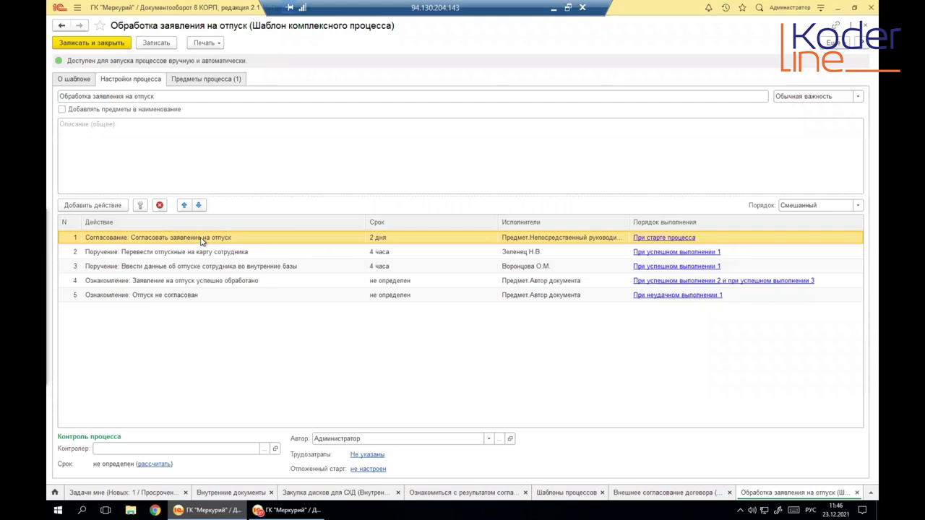
View the settings of the assignment "Перевести отпускные на карту сотрудника" and go through the data entry and acquaintance actions below it
{"action": "left_click", "coordinate": [181, 254]}
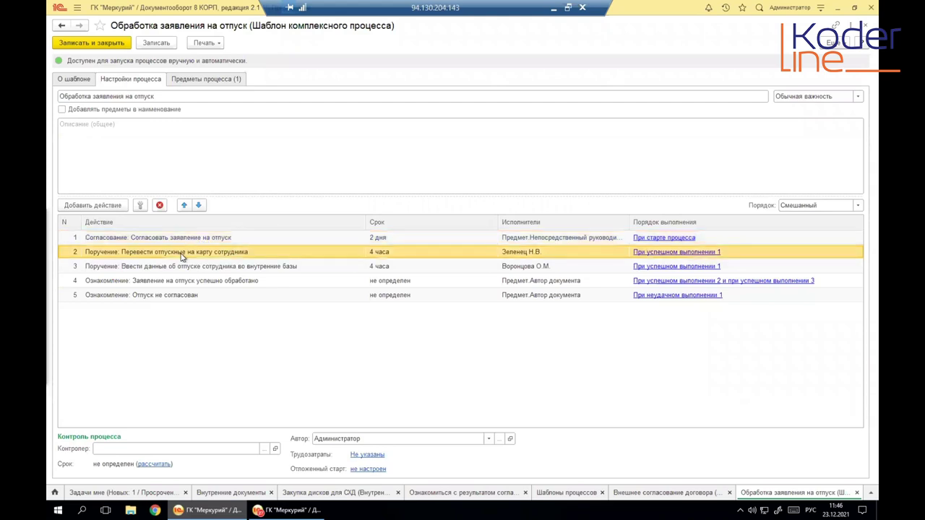
{"action": "double_click", "coordinate": [182, 254]}
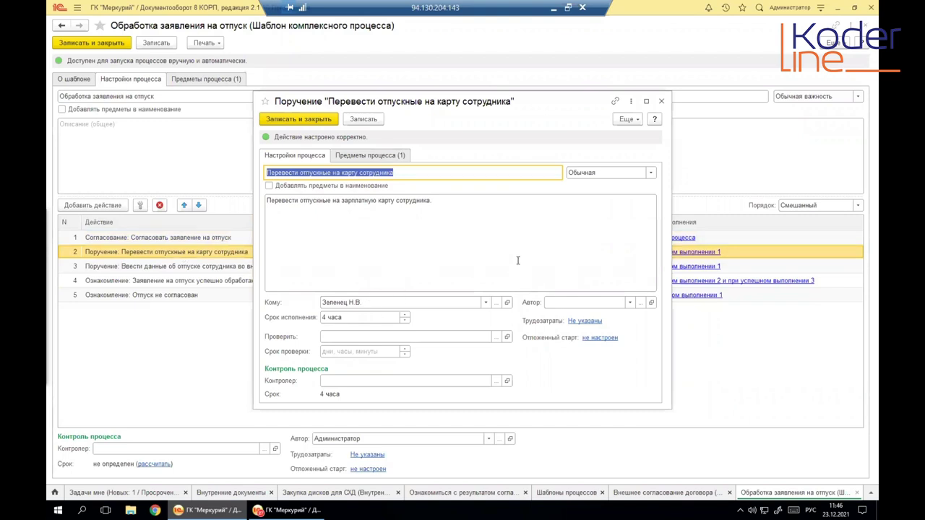
{"action": "left_click", "coordinate": [660, 101]}
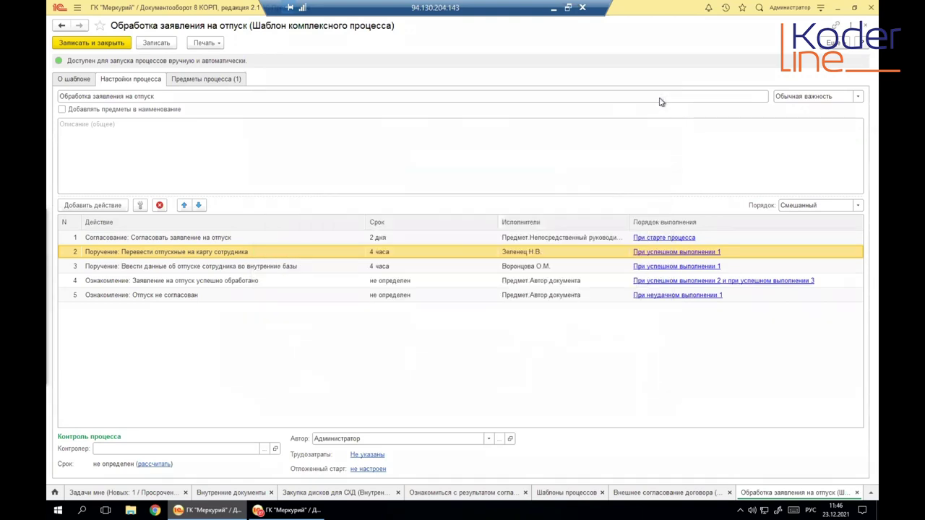
{"action": "left_click", "coordinate": [189, 267]}
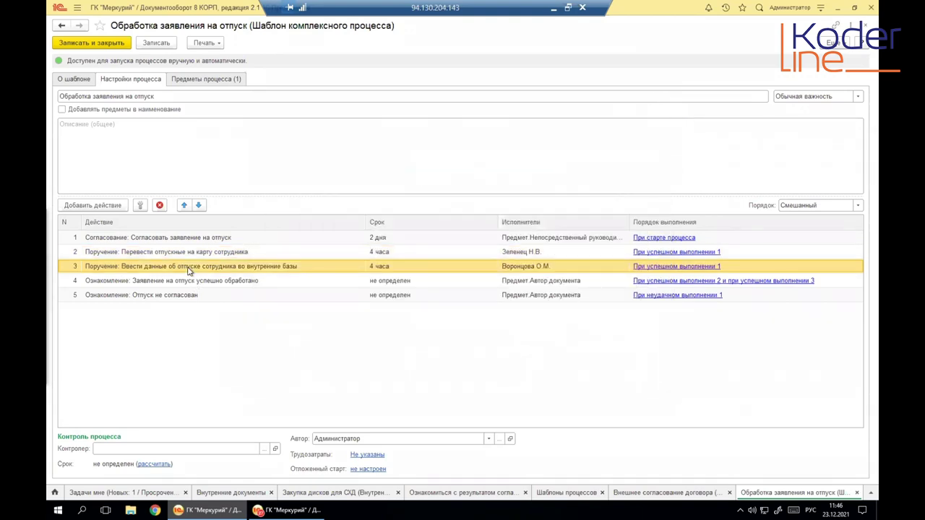
{"action": "left_click", "coordinate": [188, 282]}
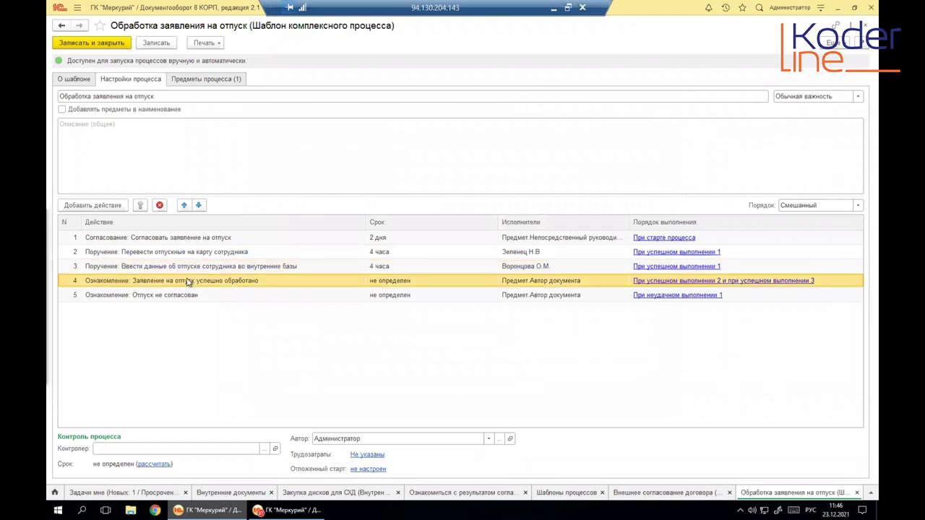
Open the performer roles list and view who is assigned to Заместитель руководителя подразделения and Секретарь
{"action": "left_click", "coordinate": [78, 9]}
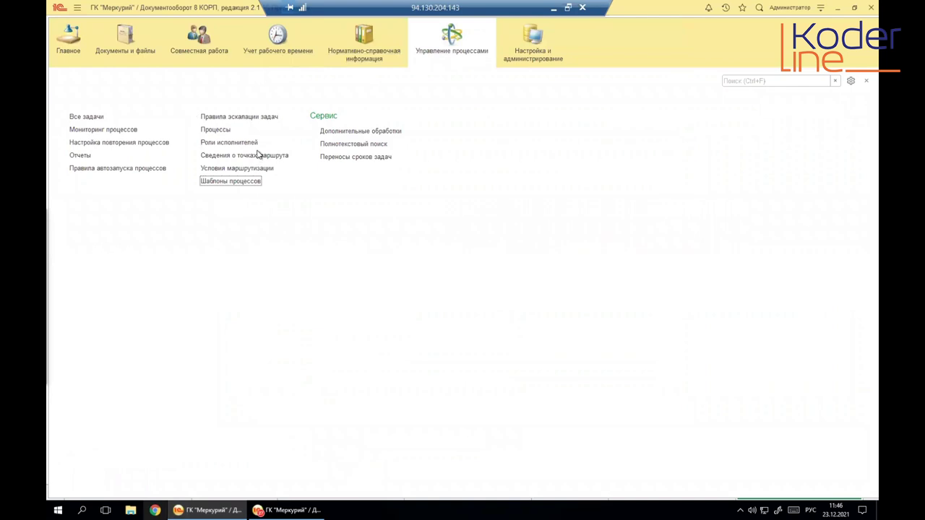
{"action": "left_click", "coordinate": [230, 143]}
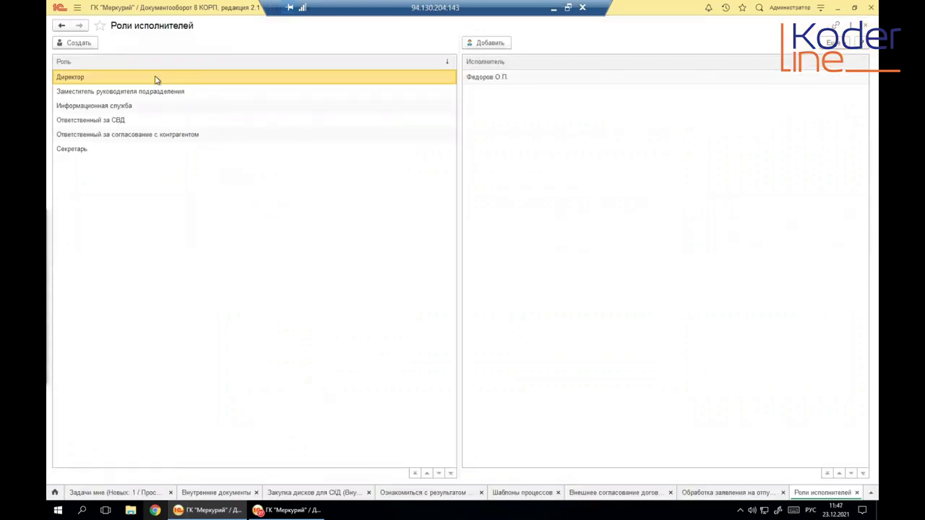
{"action": "left_click", "coordinate": [129, 92]}
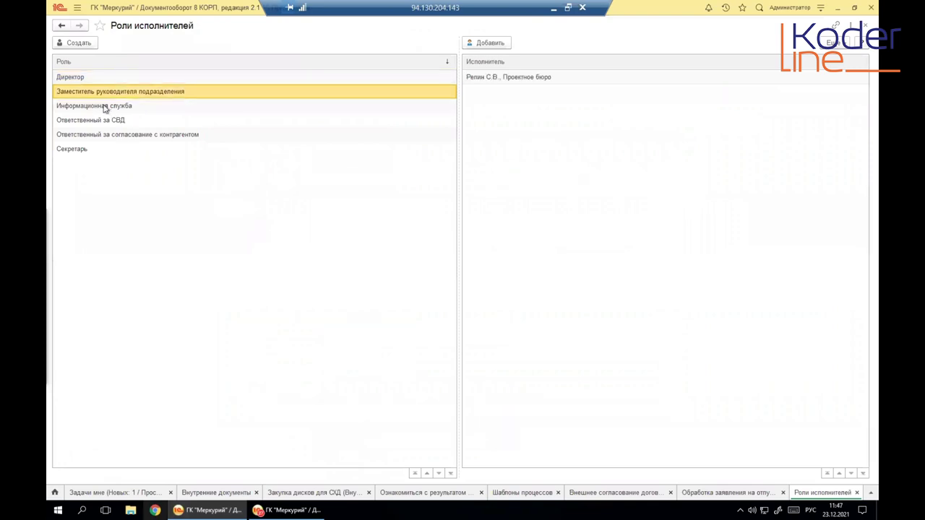
{"action": "left_click", "coordinate": [91, 156]}
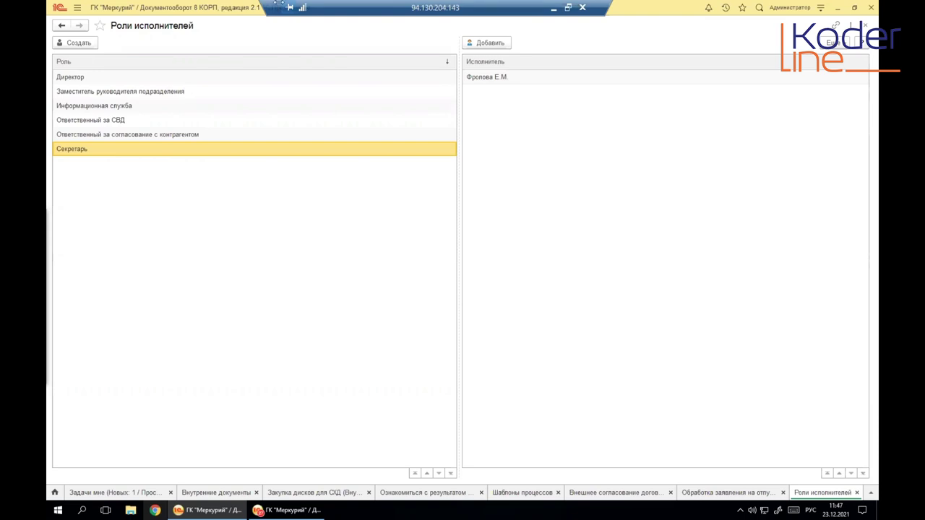
{"action": "left_click", "coordinate": [506, 80]}
{"action": "left_click", "coordinate": [83, 152]}
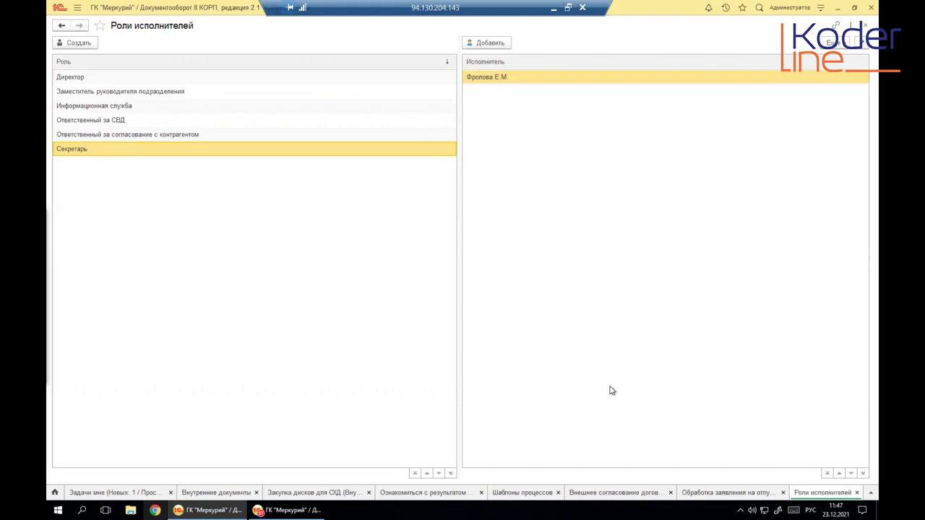
Return to the template "Обработка заявления на отпуск" and create a Регистрация action addressed to the role Секретарь
{"action": "left_click", "coordinate": [713, 492]}
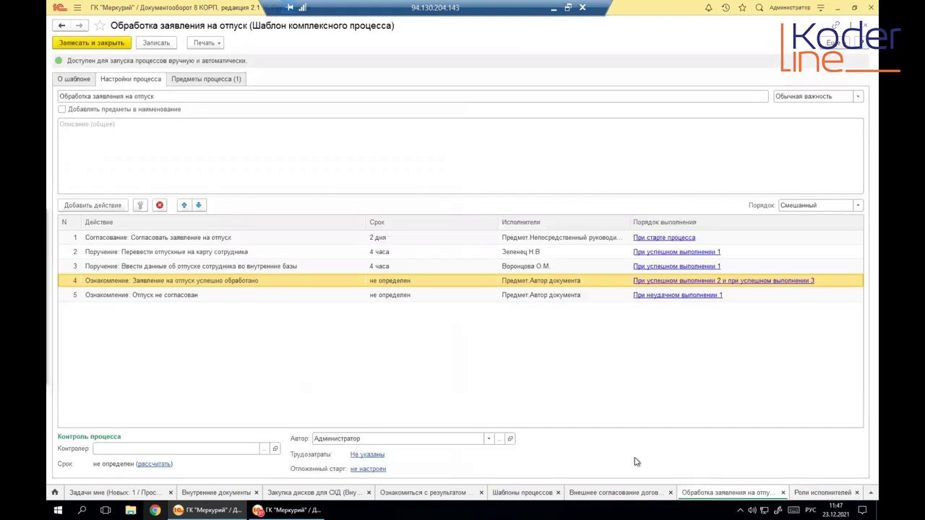
{"action": "right_click", "coordinate": [152, 313]}
{"action": "left_click", "coordinate": [182, 359]}
{"action": "double_click", "coordinate": [295, 267]}
{"action": "left_click", "coordinate": [479, 334]}
{"action": "left_click", "coordinate": [337, 232]}
{"action": "scroll", "coordinate": [361, 260], "scroll_direction": "down", "scroll_amount": 1}
{"action": "left_click", "coordinate": [380, 292]}
{"action": "double_click", "coordinate": [380, 290]}
{"action": "left_click", "coordinate": [351, 393]}
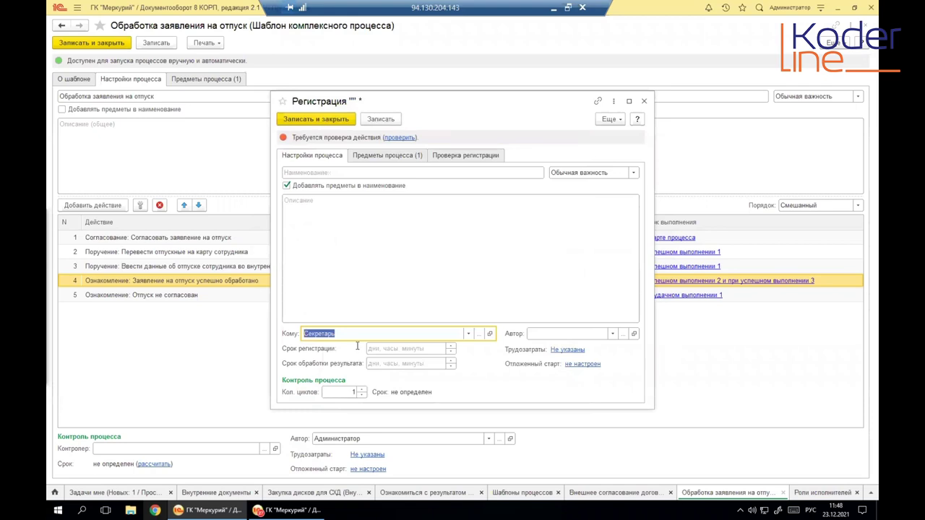
Review the registration action's addressee, try to save the action without a name, and close it without saving changes
{"action": "left_click", "coordinate": [336, 229]}
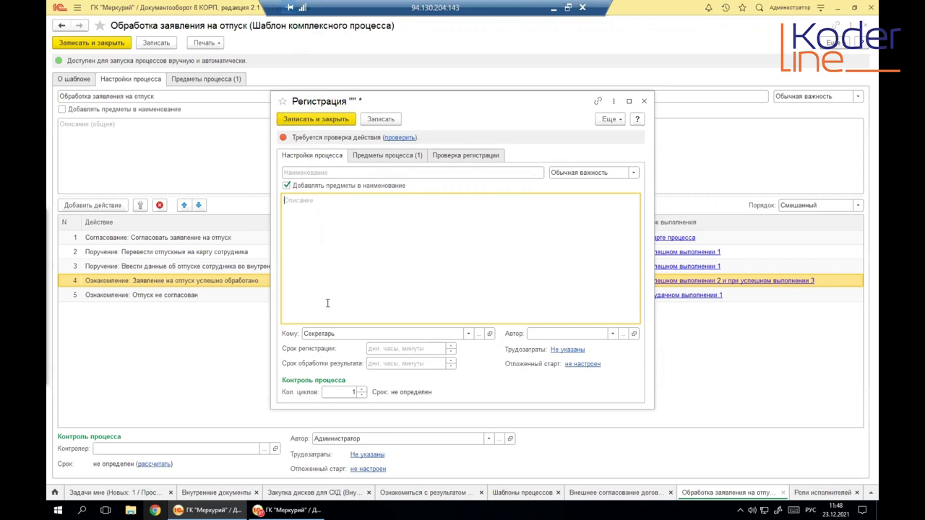
{"action": "left_click", "coordinate": [306, 333]}
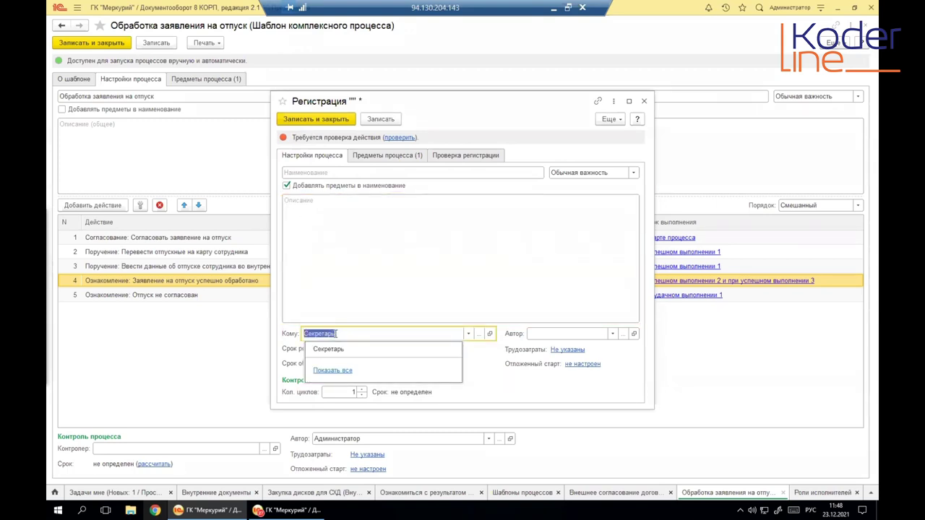
{"action": "left_click", "coordinate": [304, 333]}
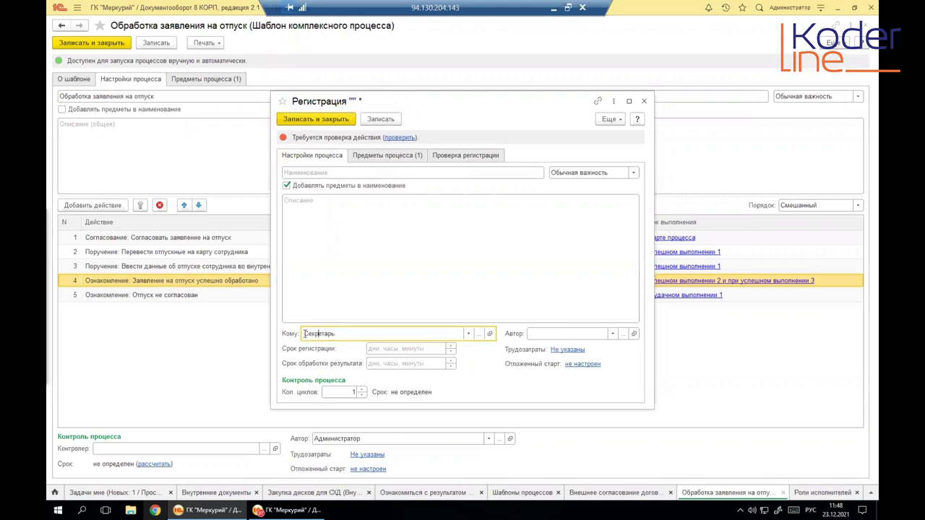
{"action": "left_click_drag", "start_coordinate": [304, 333], "coordinate": [345, 336]}
{"action": "left_click", "coordinate": [311, 334]}
{"action": "left_click", "coordinate": [310, 120]}
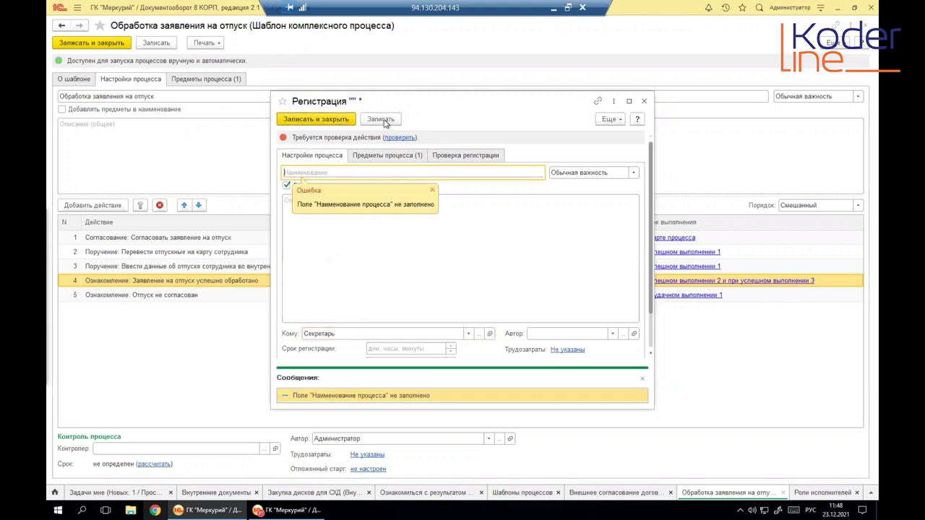
{"action": "left_click", "coordinate": [644, 100]}
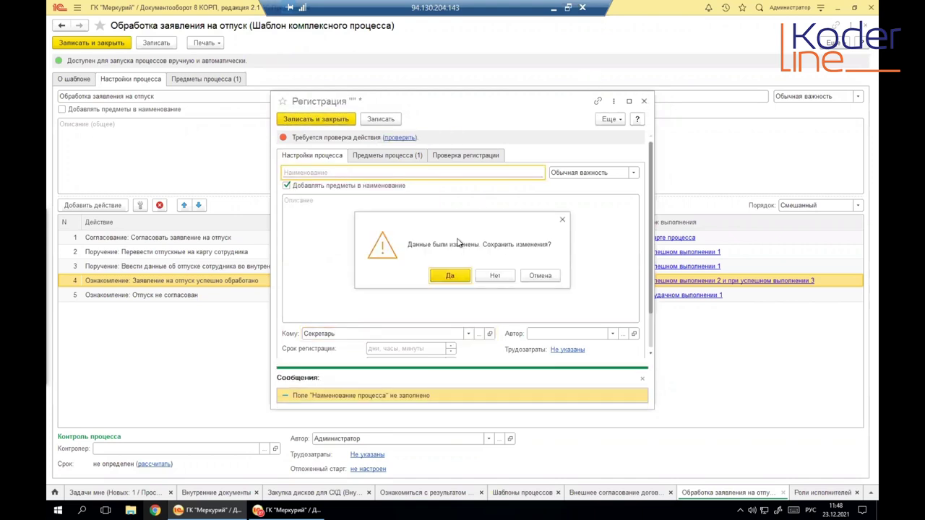
{"action": "left_click", "coordinate": [497, 276]}
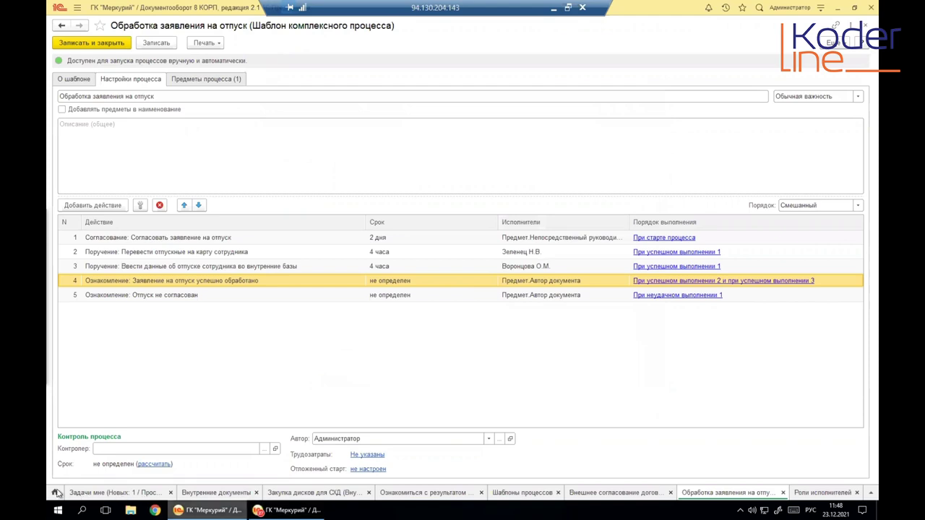
Add an employee from the Проектное бюро department as another performer of the role Секретарь
{"action": "left_click", "coordinate": [814, 494]}
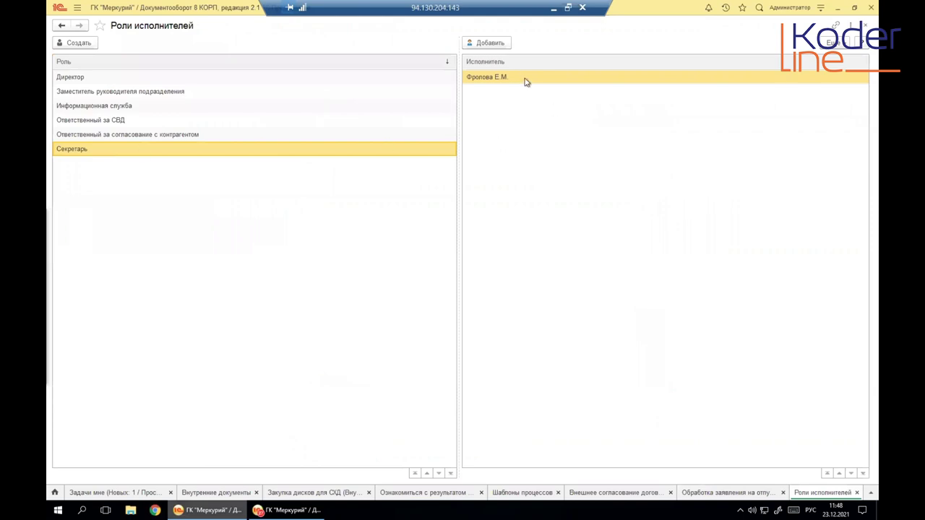
{"action": "right_click", "coordinate": [498, 88]}
{"action": "left_click", "coordinate": [516, 93]}
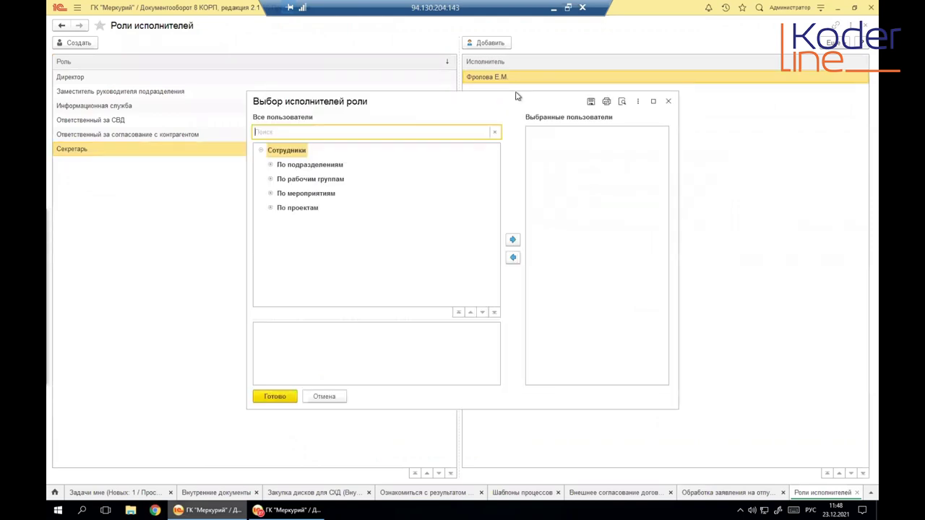
{"action": "left_click", "coordinate": [270, 193]}
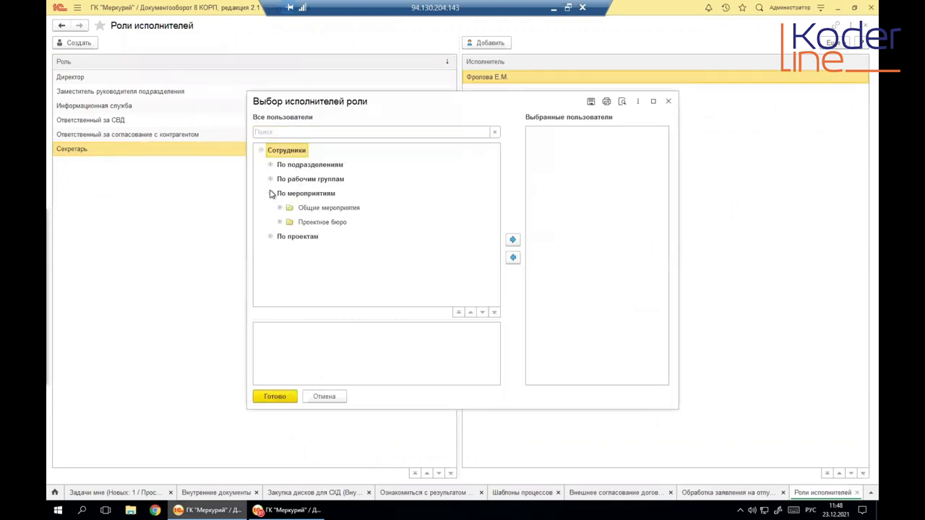
{"action": "left_click", "coordinate": [280, 207]}
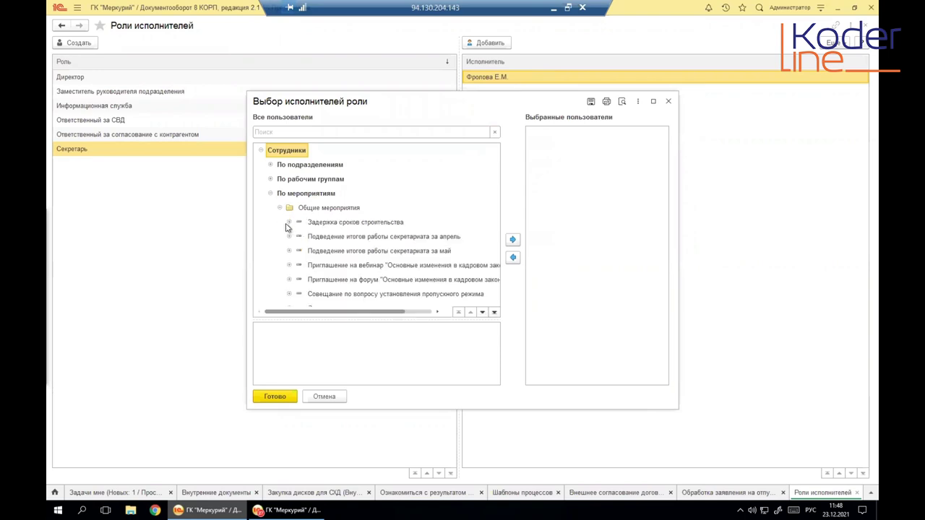
{"action": "left_click", "coordinate": [270, 179]}
{"action": "left_click", "coordinate": [270, 165]}
{"action": "left_click", "coordinate": [279, 178]}
{"action": "left_click", "coordinate": [290, 224]}
{"action": "left_click", "coordinate": [331, 253]}
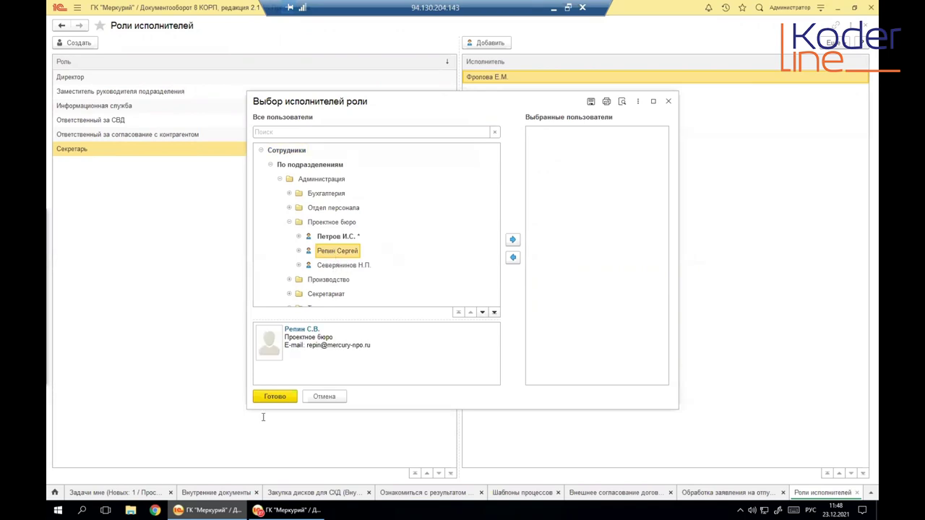
{"action": "left_click", "coordinate": [275, 397]}
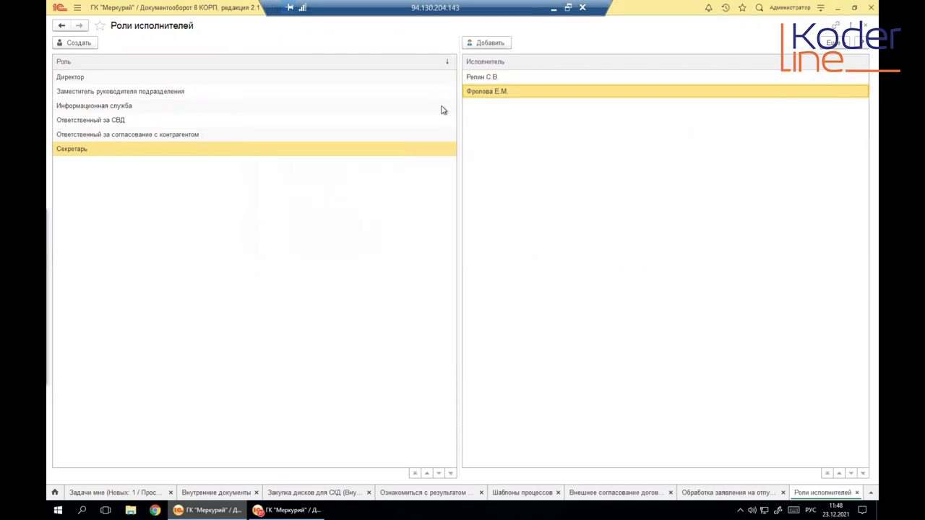
Go through the performers assigned to the role Секретарь
{"action": "left_click", "coordinate": [487, 83]}
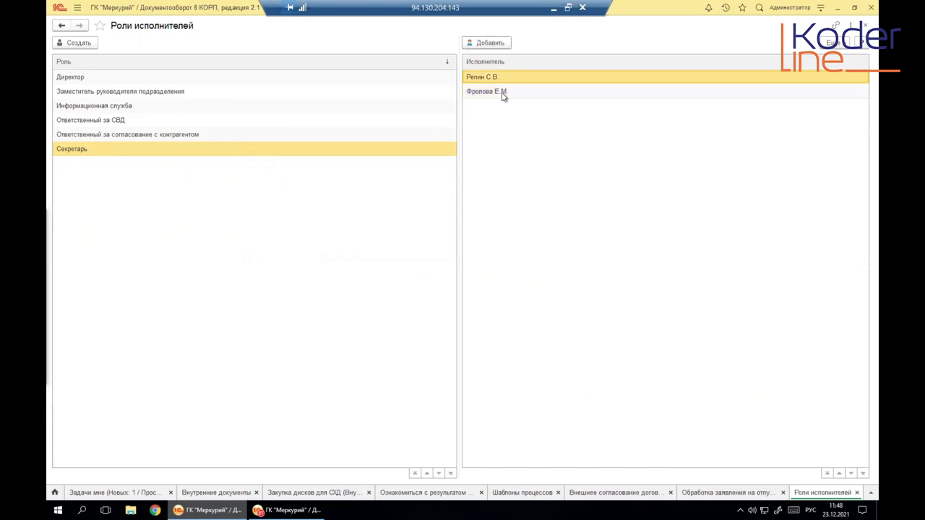
{"action": "left_click", "coordinate": [481, 94]}
{"action": "left_click", "coordinate": [482, 82]}
{"action": "left_click", "coordinate": [482, 94]}
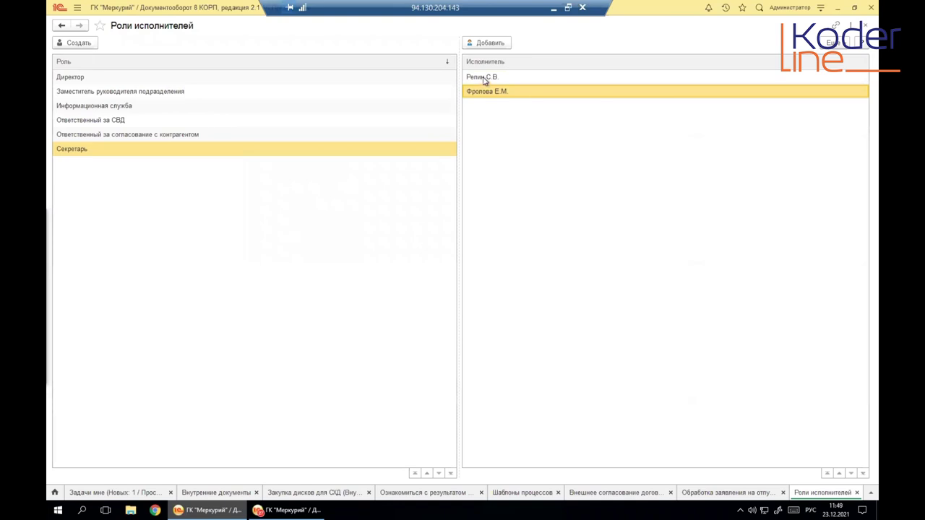
{"action": "left_click", "coordinate": [484, 80]}
{"action": "left_click", "coordinate": [488, 91]}
{"action": "left_click", "coordinate": [485, 78]}
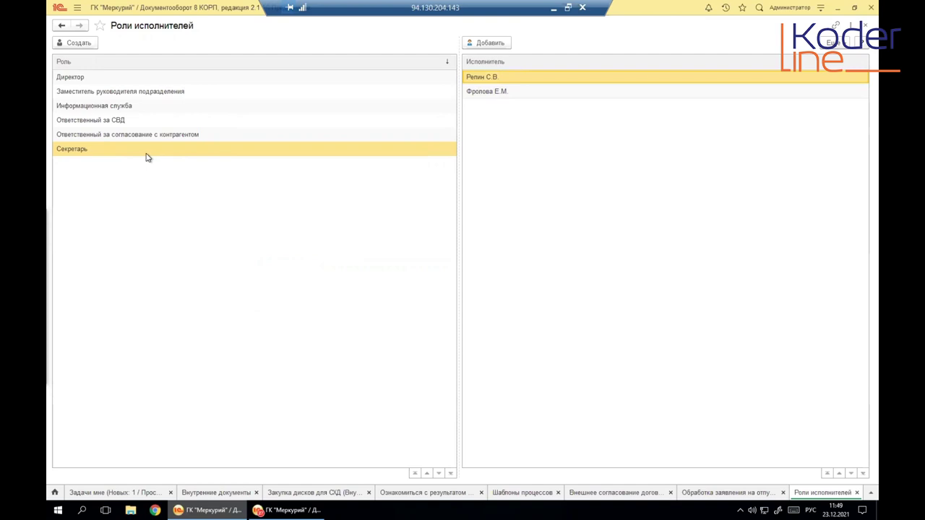
Request deletion of the first performer of the role Секретарь and decline it
{"action": "left_click", "coordinate": [486, 76]}
{"action": "right_click", "coordinate": [482, 94]}
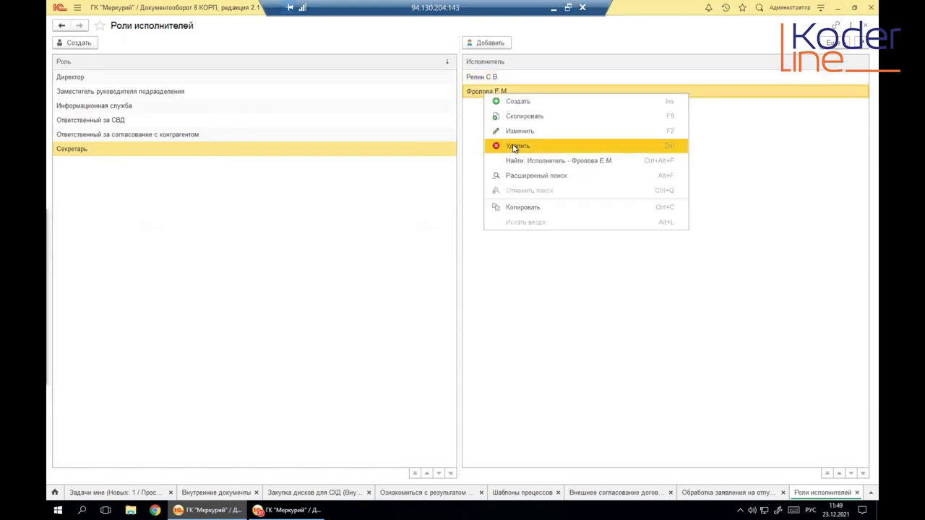
{"action": "right_click", "coordinate": [484, 76]}
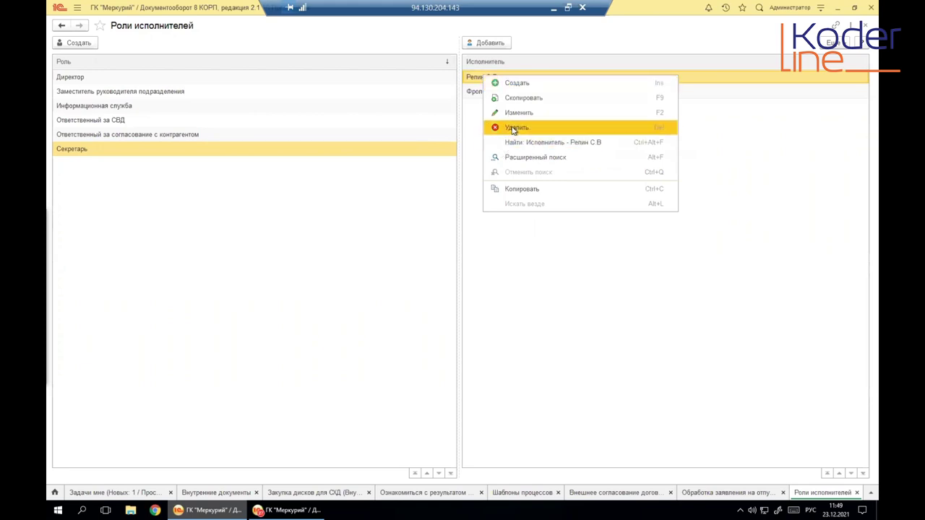
{"action": "left_click", "coordinate": [515, 128]}
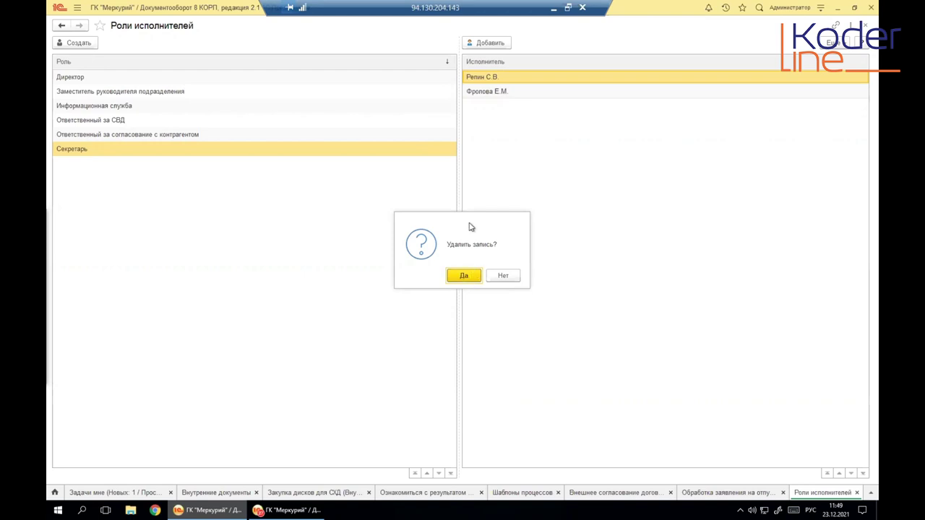
{"action": "left_click", "coordinate": [503, 277]}
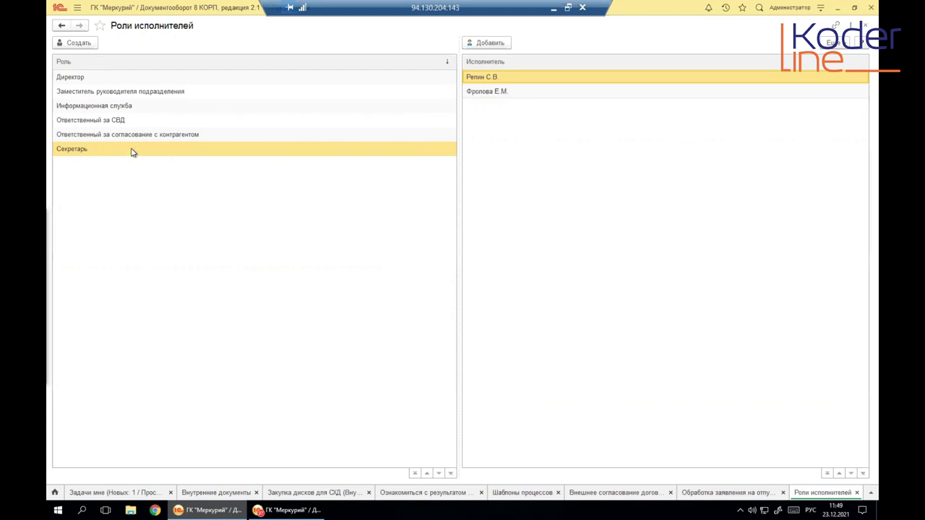
Create a new performer role, enable its use with addressing objects, and set the main addressing object to Организация
{"action": "left_click", "coordinate": [78, 42]}
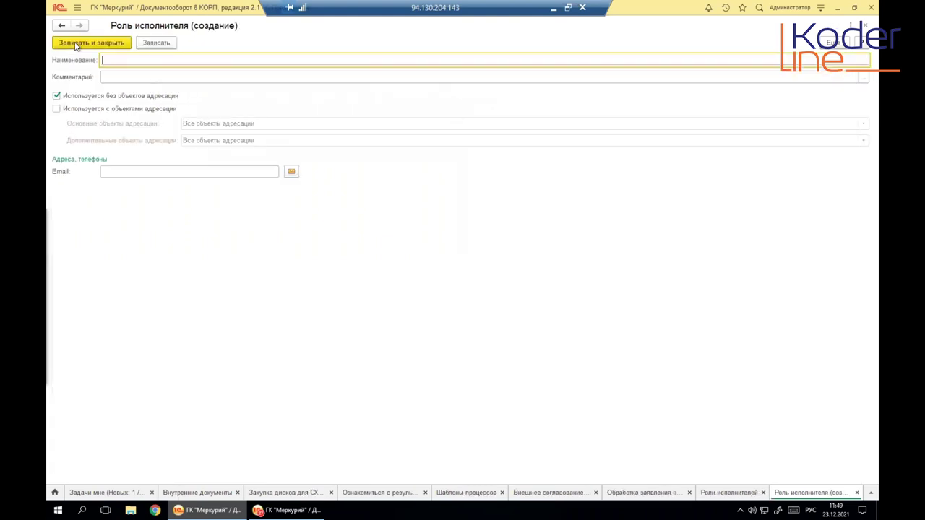
{"action": "left_click", "coordinate": [56, 108]}
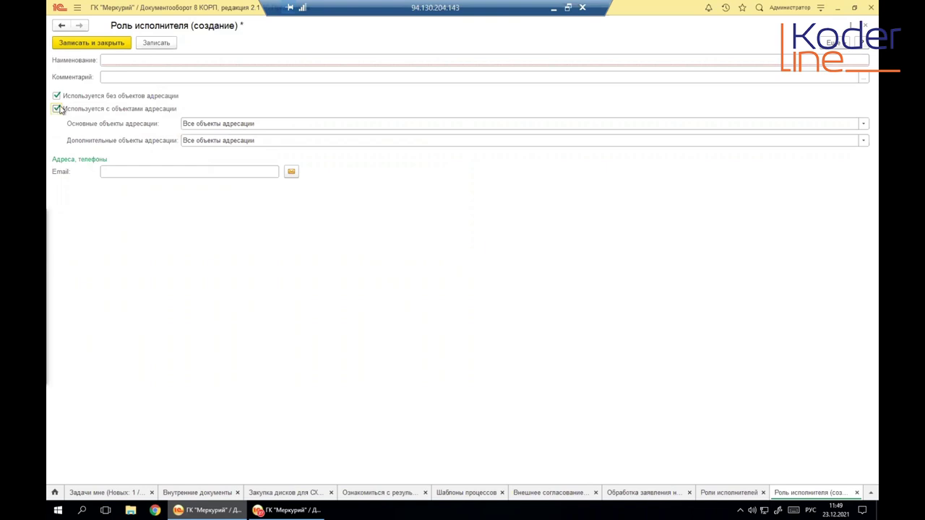
{"action": "left_click", "coordinate": [199, 120]}
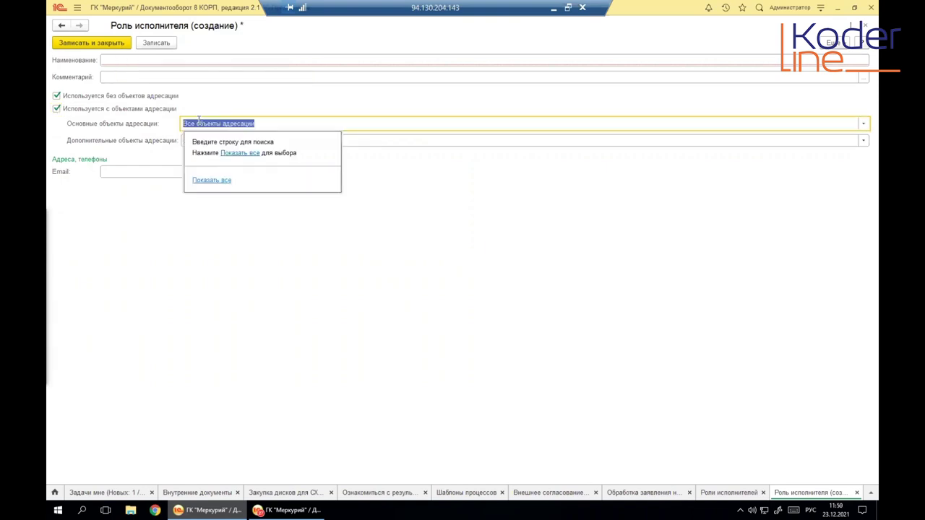
{"action": "left_click", "coordinate": [241, 154]}
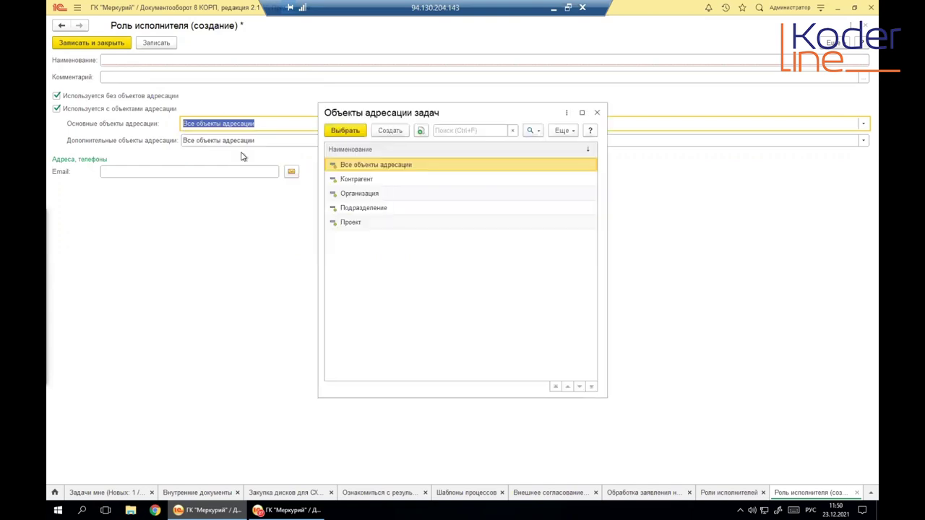
{"action": "double_click", "coordinate": [359, 194]}
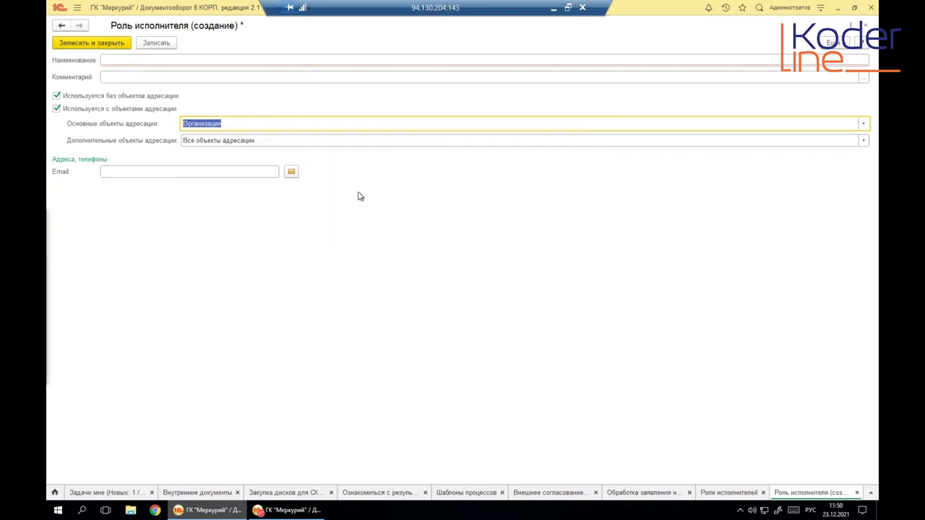
Name the new role "Секретарь по орг", disable its use without addressing objects, and save it
{"action": "left_click", "coordinate": [123, 59]}
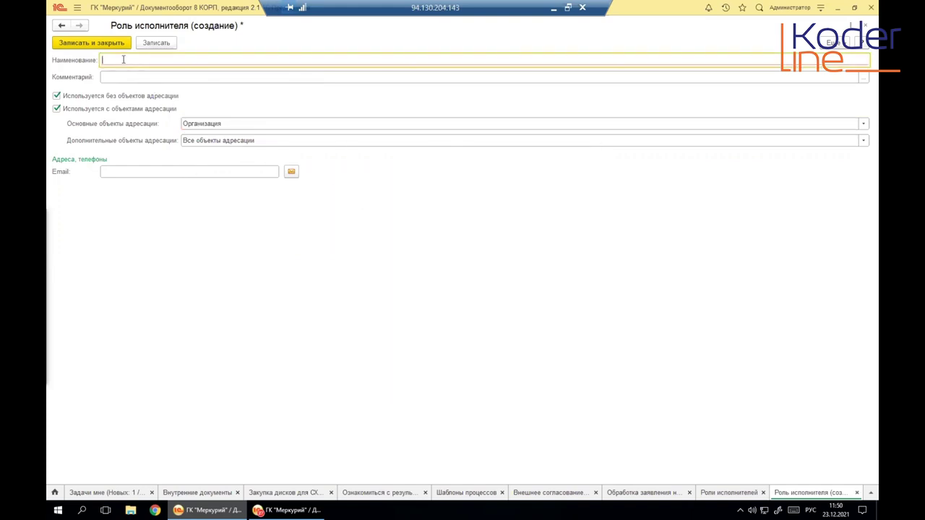
{"action": "type", "text": "Секрета"}
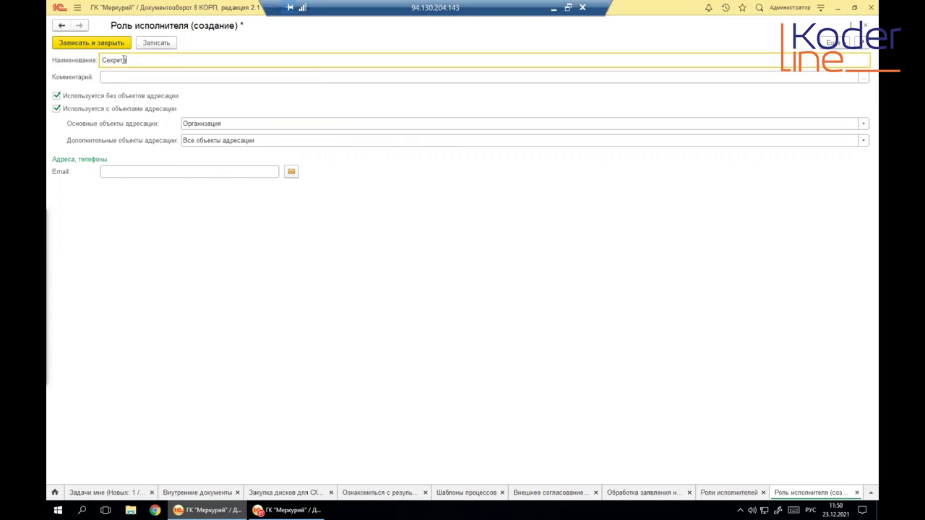
{"action": "double_click", "coordinate": [124, 60]}
{"action": "left_click", "coordinate": [125, 60]}
{"action": "type", "text": "арь по орг"}
{"action": "left_click", "coordinate": [56, 96]}
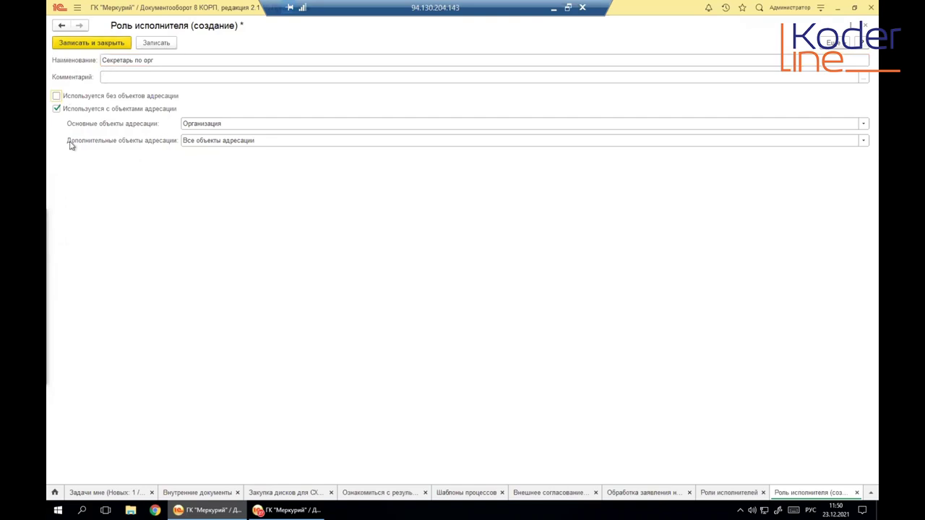
{"action": "left_click", "coordinate": [86, 44]}
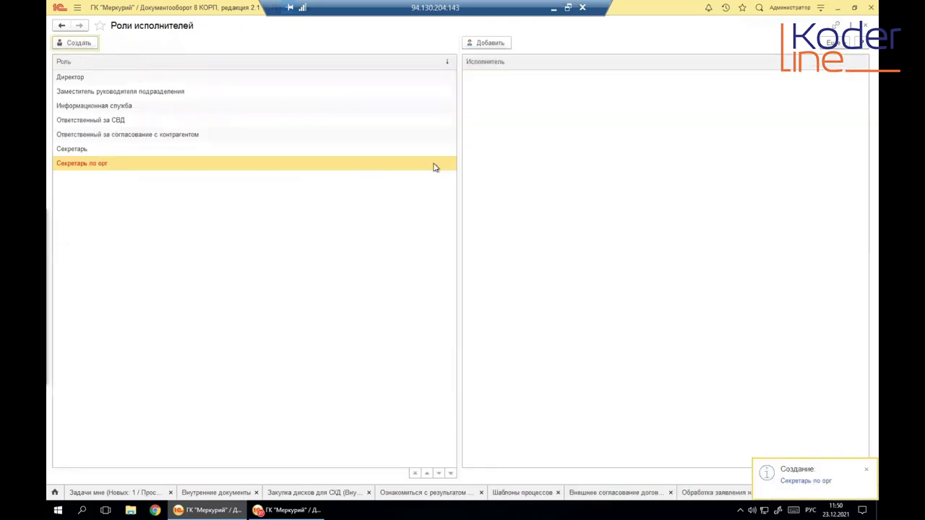
Try to add an employee as performer of the role Секретарь по орг for the organization ООО "Меркурий Проект"
{"action": "right_click", "coordinate": [475, 81]}
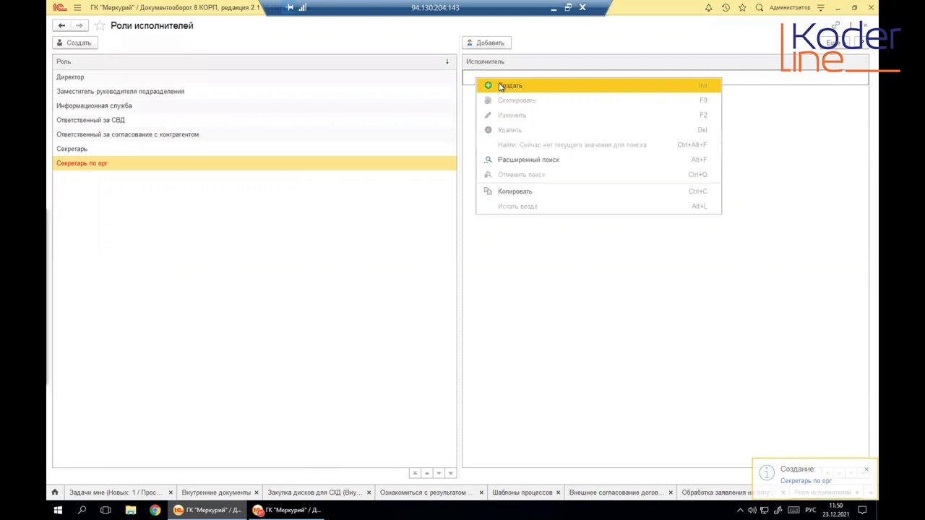
{"action": "left_click", "coordinate": [498, 85]}
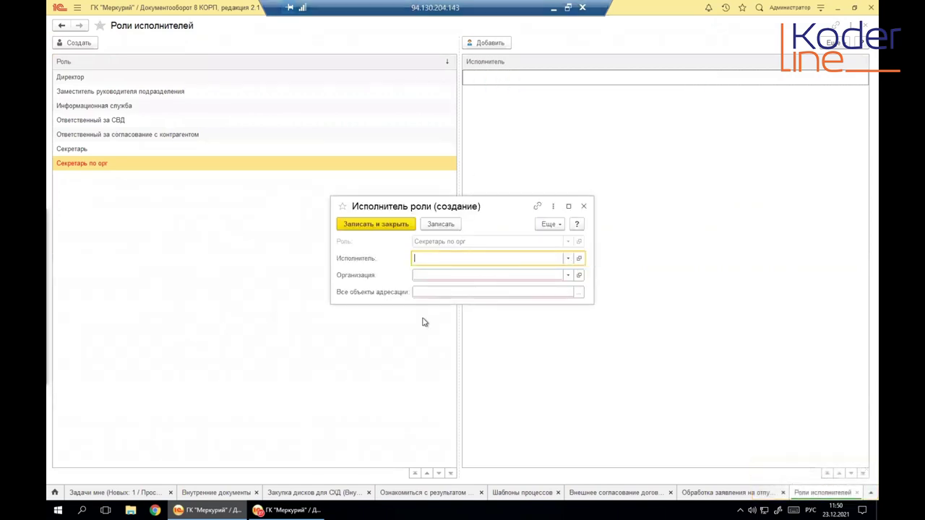
{"action": "left_click", "coordinate": [567, 259]}
{"action": "left_click", "coordinate": [489, 275]}
{"action": "left_click", "coordinate": [431, 275]}
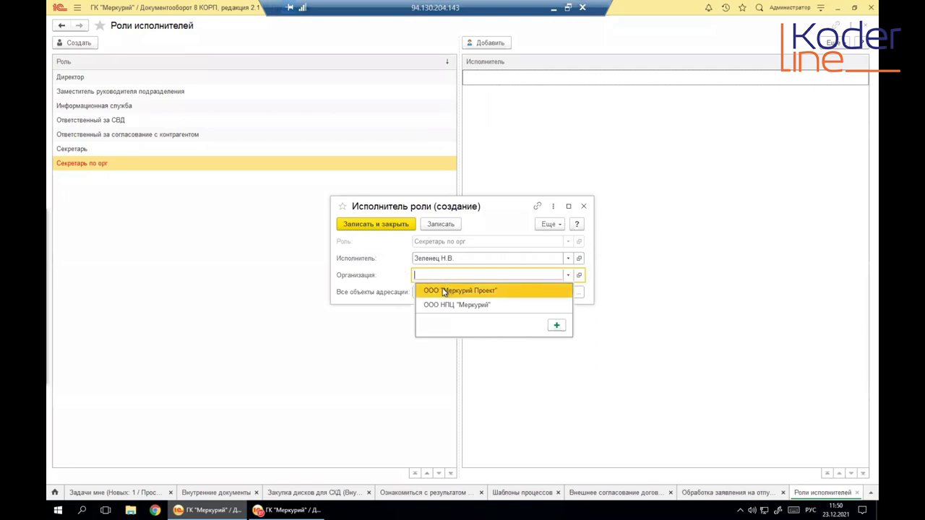
{"action": "left_click", "coordinate": [446, 291]}
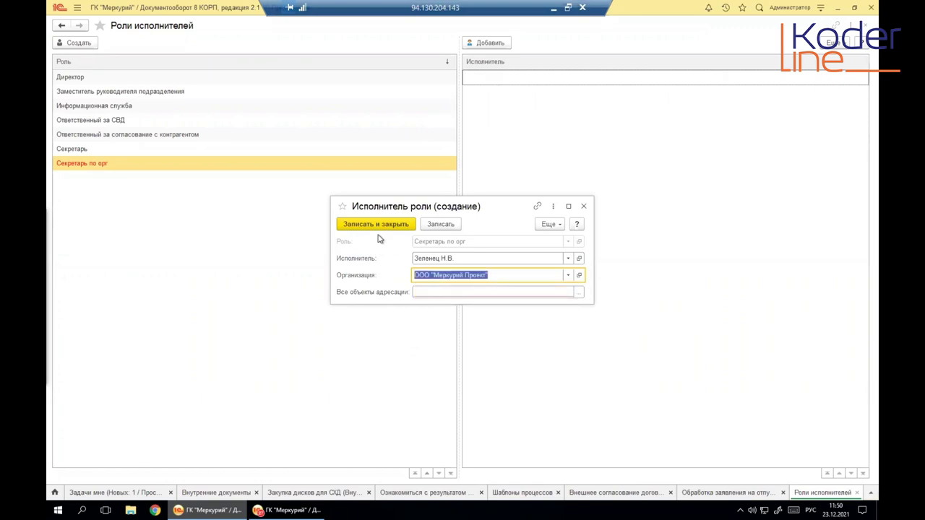
{"action": "left_click", "coordinate": [374, 225]}
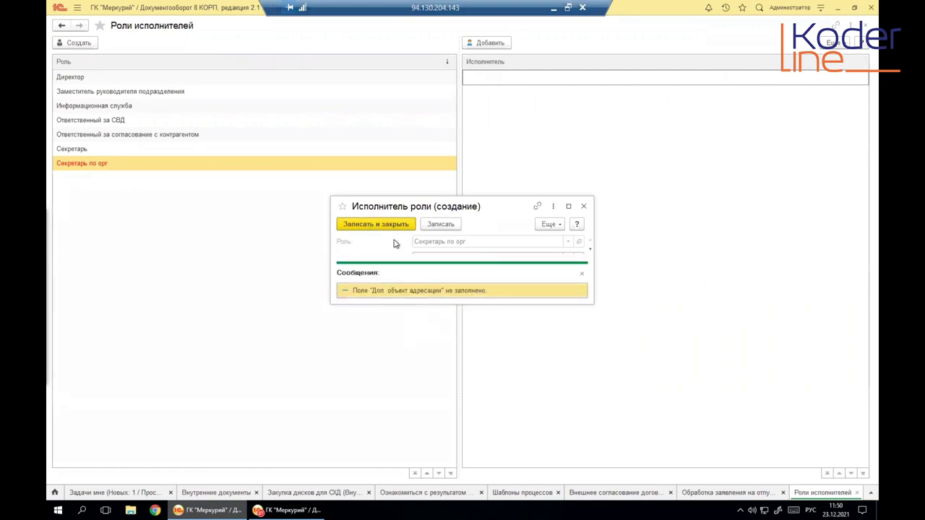
Check which data types the performer's additional addressing object offers, and close the performer form without saving
{"action": "left_click", "coordinate": [561, 286]}
{"action": "right_click", "coordinate": [516, 291]}
{"action": "key", "text": "Escape"}
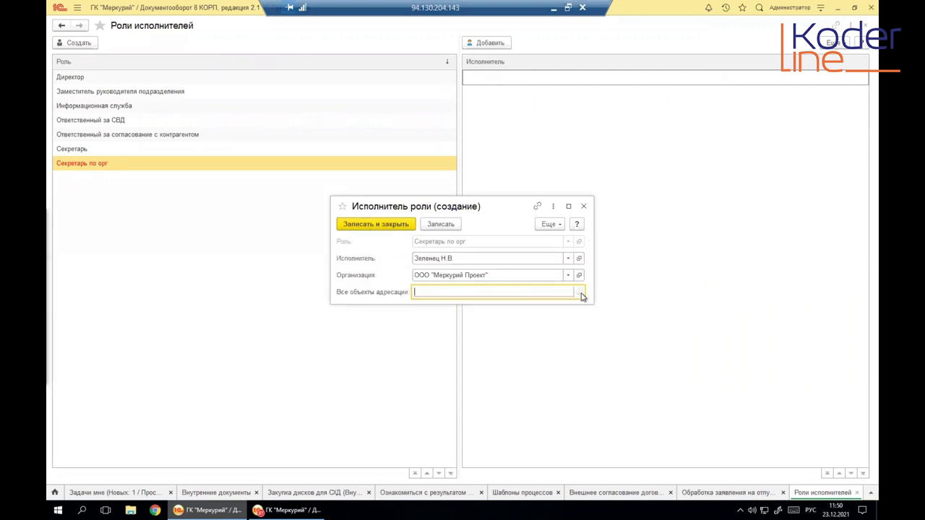
{"action": "left_click", "coordinate": [579, 292]}
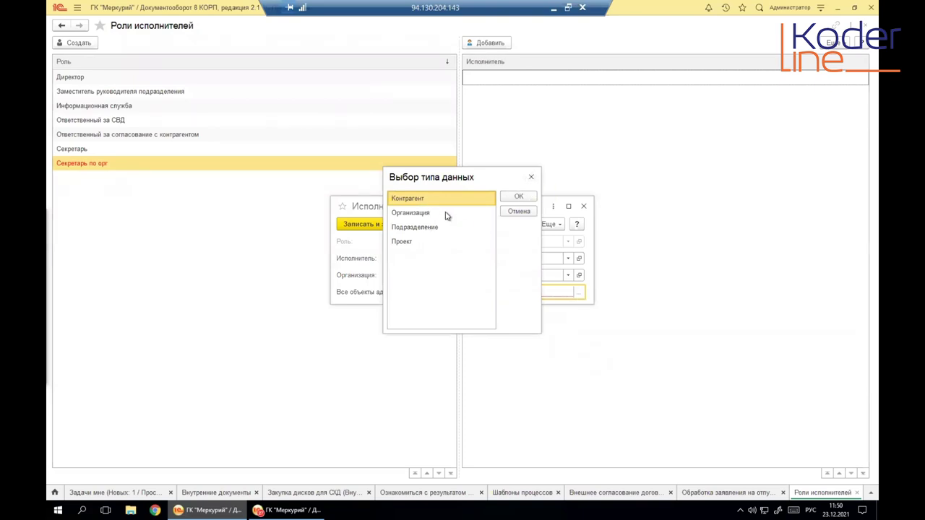
{"action": "left_click", "coordinate": [446, 214]}
{"action": "left_click", "coordinate": [531, 177]}
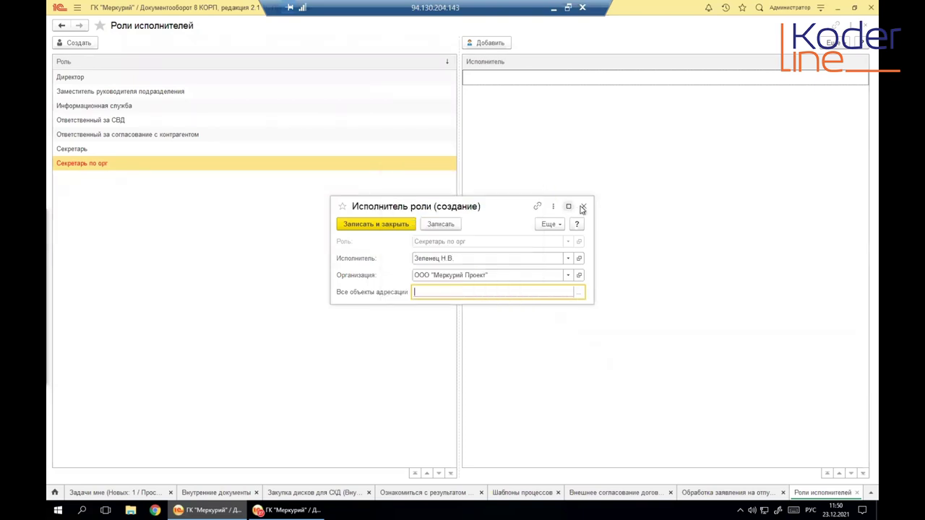
{"action": "left_click_drag", "start_coordinate": [464, 207], "coordinate": [513, 101]}
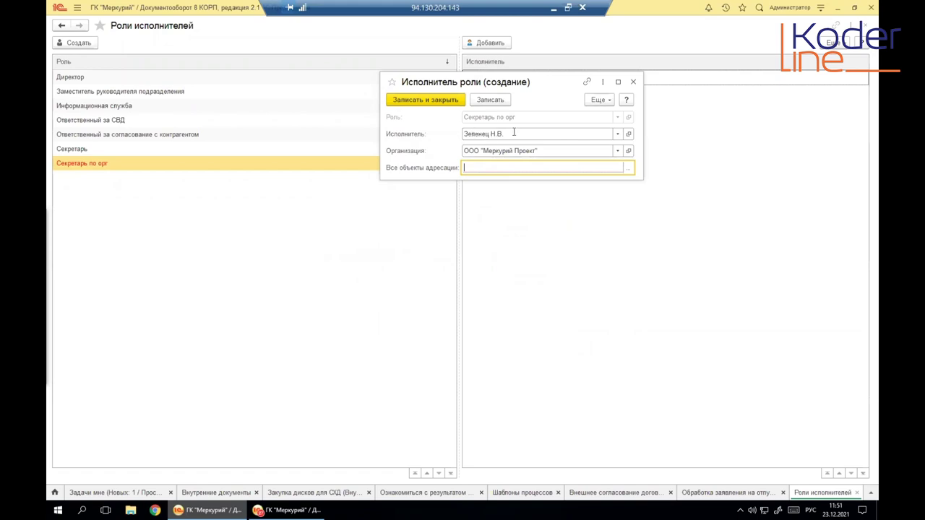
{"action": "left_click", "coordinate": [633, 82]}
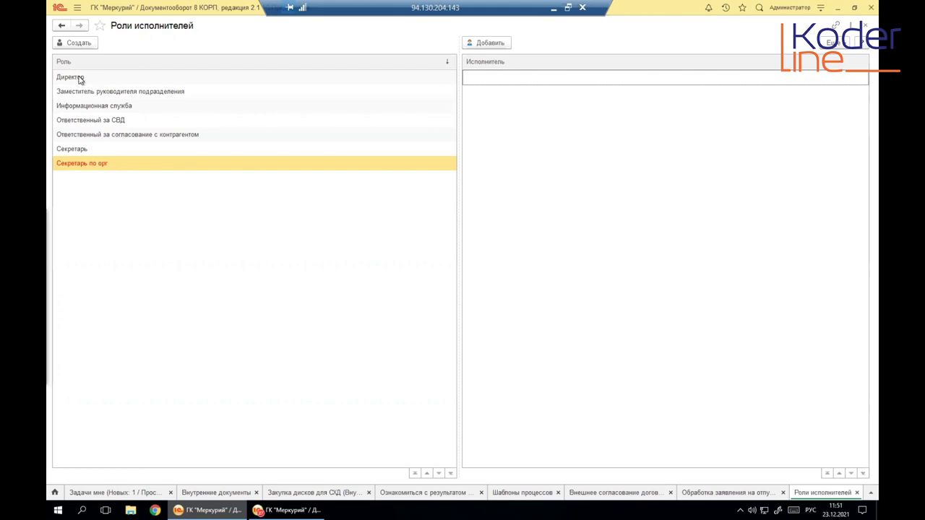
Go through the performers of each role from Директор to Секретарь and close the list of performer roles
{"action": "left_click", "coordinate": [78, 77]}
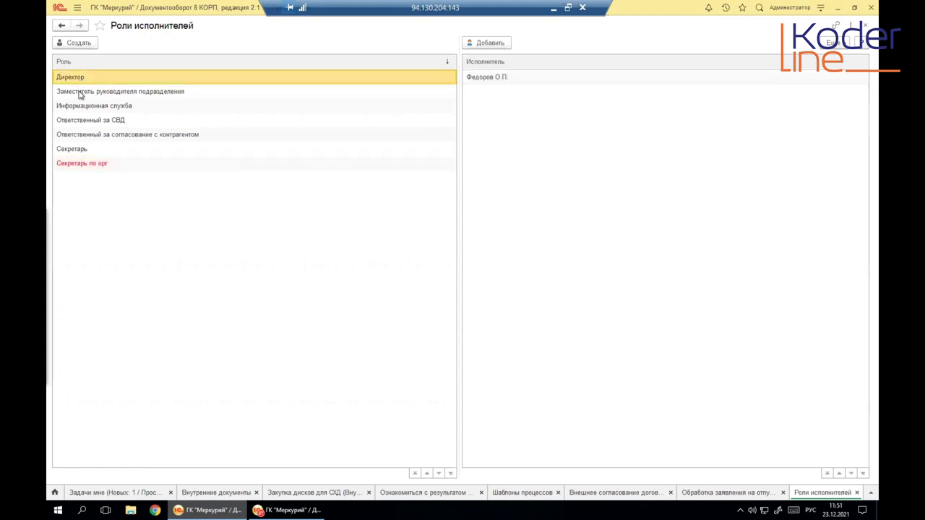
{"action": "left_click", "coordinate": [92, 94]}
{"action": "left_click", "coordinate": [92, 109]}
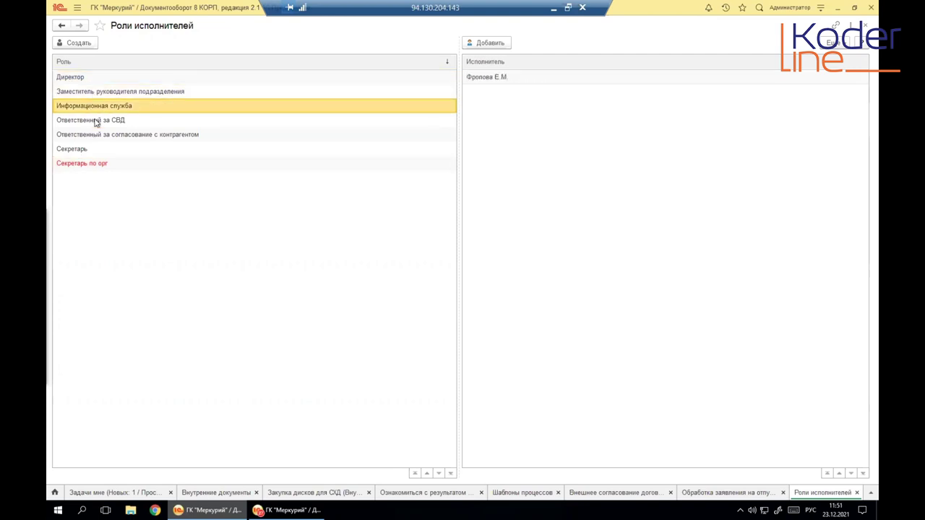
{"action": "left_click", "coordinate": [95, 123]}
{"action": "left_click", "coordinate": [105, 135]}
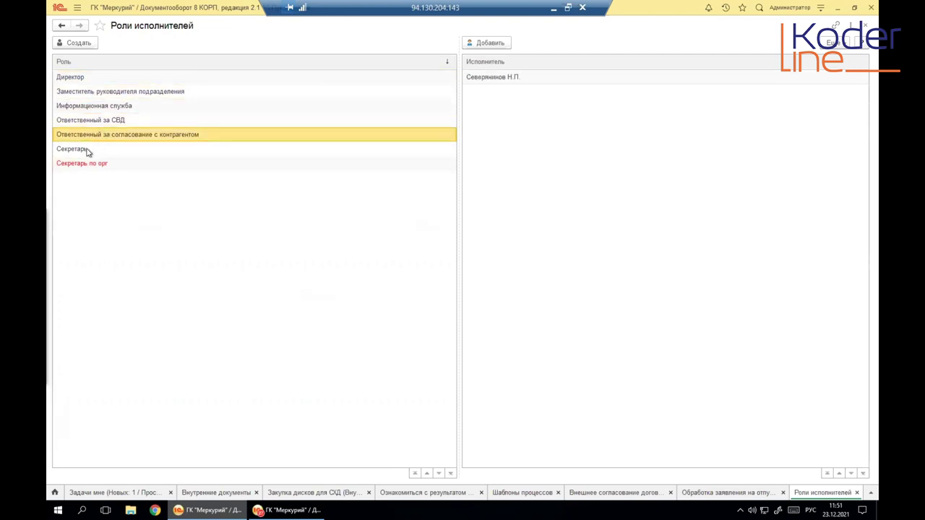
{"action": "left_click", "coordinate": [76, 150]}
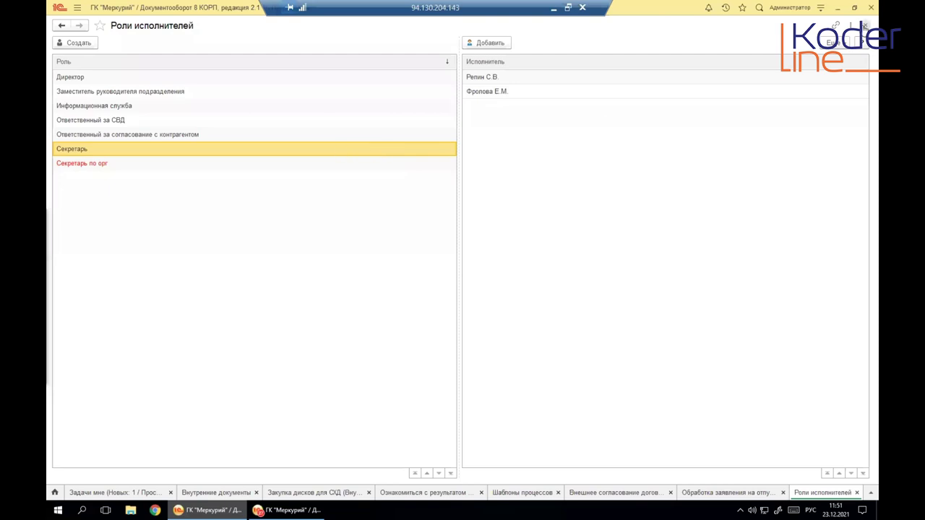
{"action": "left_click", "coordinate": [864, 26]}
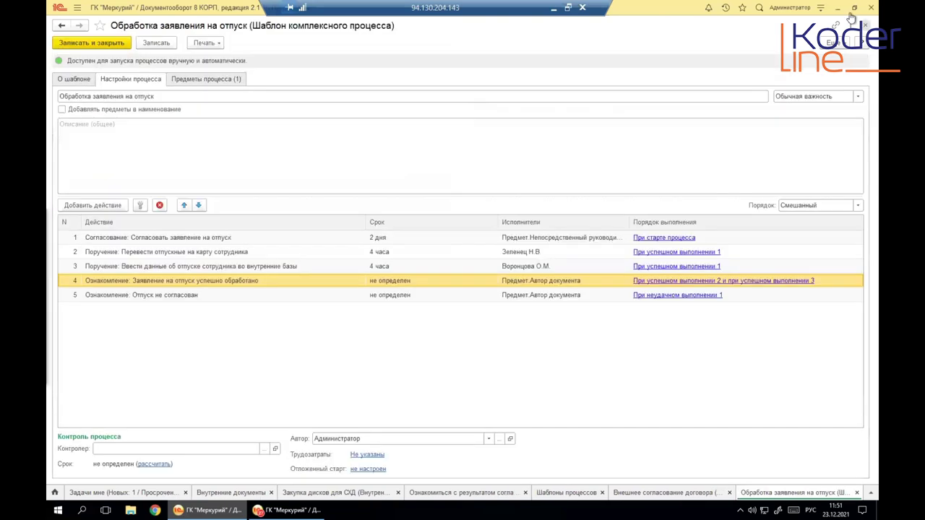
Open the assignment of the template "Обработка заявления на отпуск" to the document type Заявление на отпуск
{"action": "left_click", "coordinate": [184, 296]}
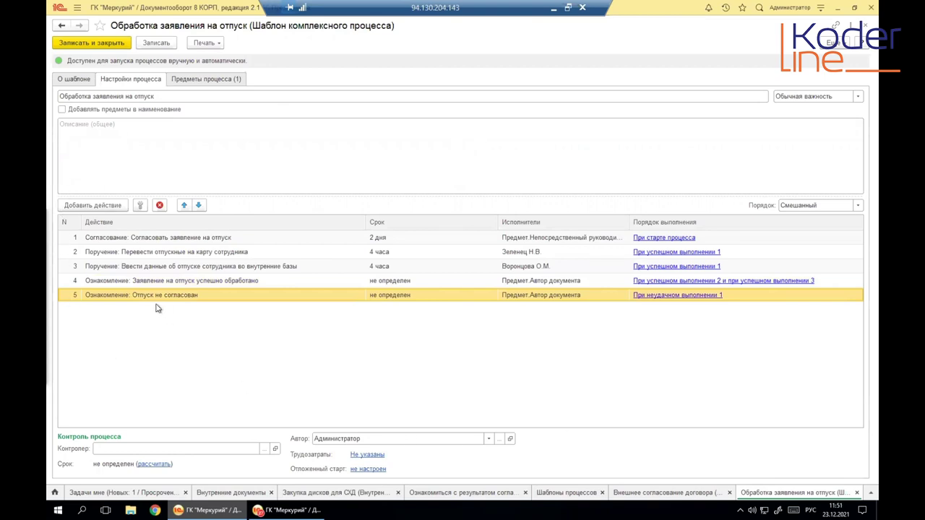
{"action": "left_click", "coordinate": [75, 79]}
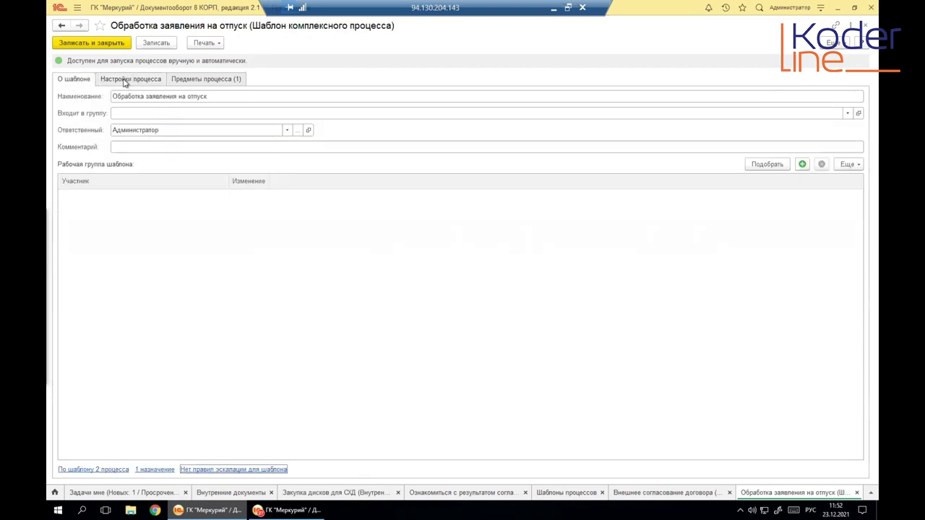
{"action": "left_click", "coordinate": [155, 470]}
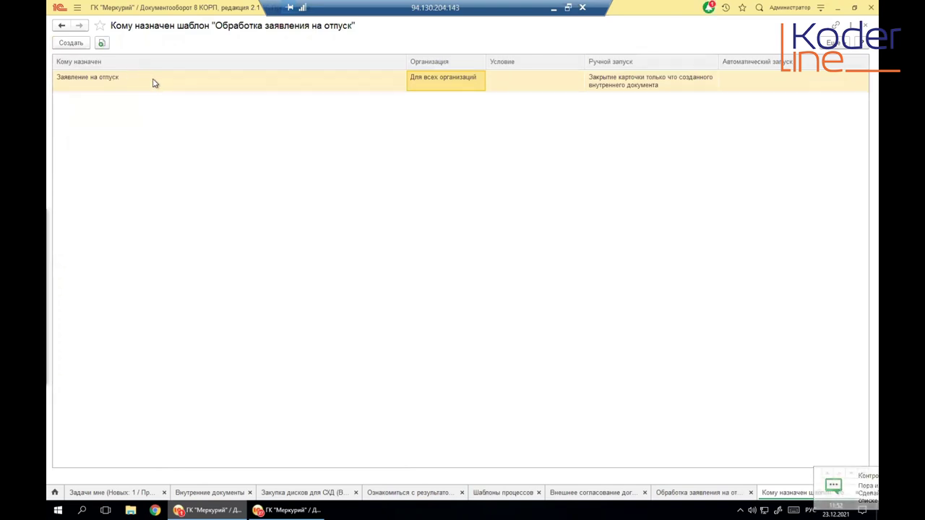
{"action": "double_click", "coordinate": [151, 82]}
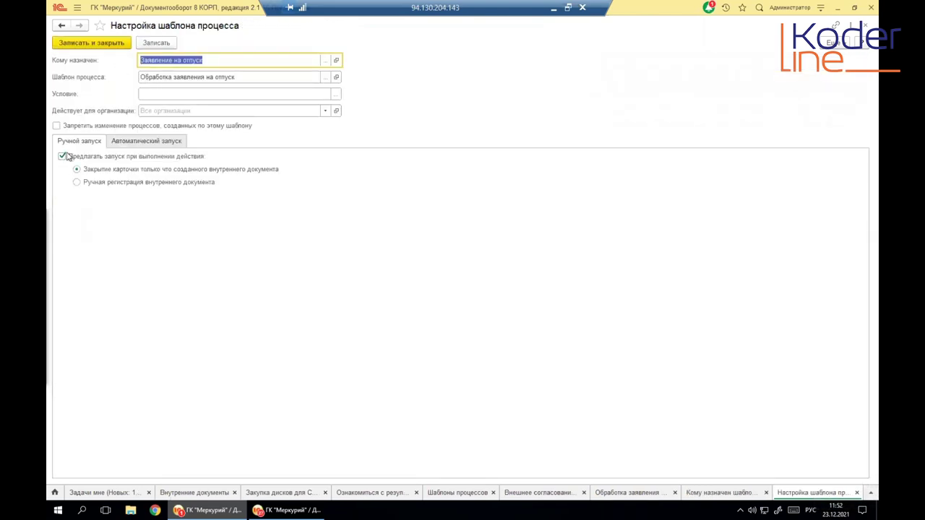
Turn the manual launch offer off and back on, checking the automatic launch settings in between, and save the assignment
{"action": "left_click", "coordinate": [62, 157]}
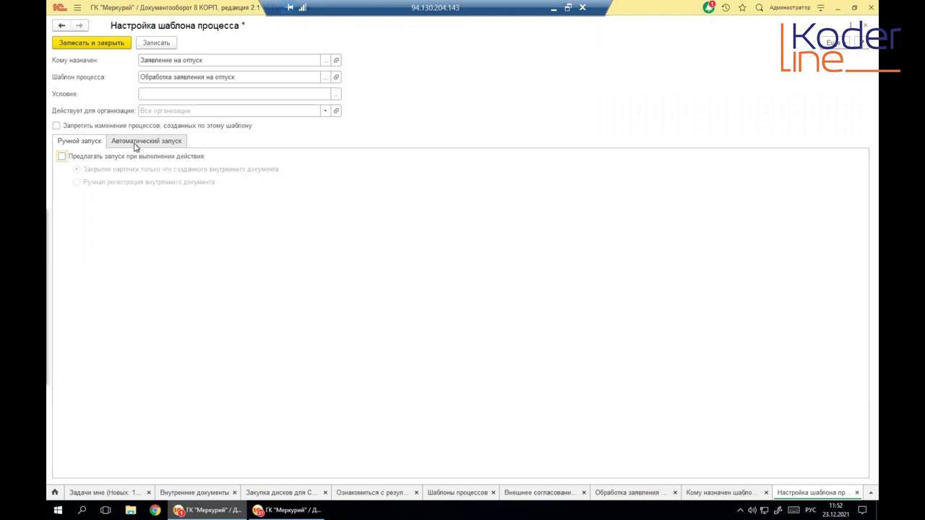
{"action": "left_click", "coordinate": [135, 145]}
{"action": "left_click", "coordinate": [79, 144]}
{"action": "left_click", "coordinate": [62, 157]}
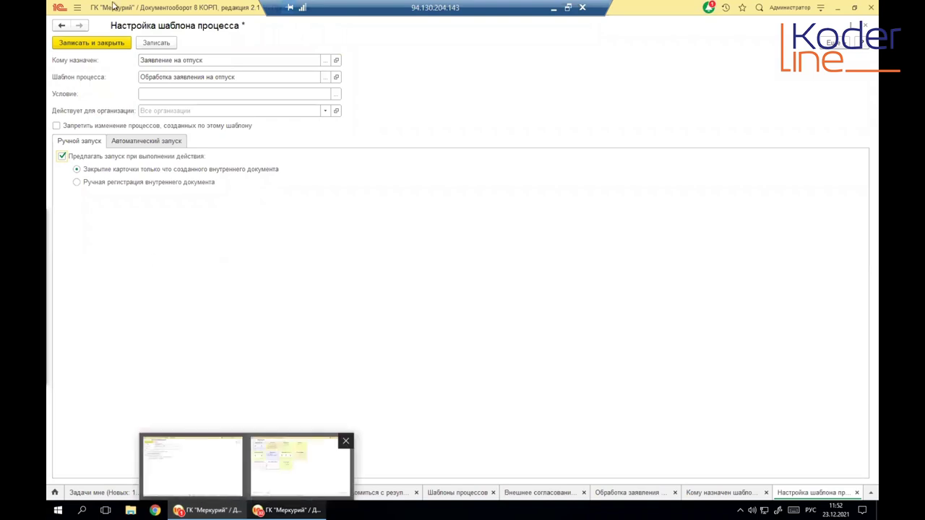
{"action": "left_click", "coordinate": [150, 44]}
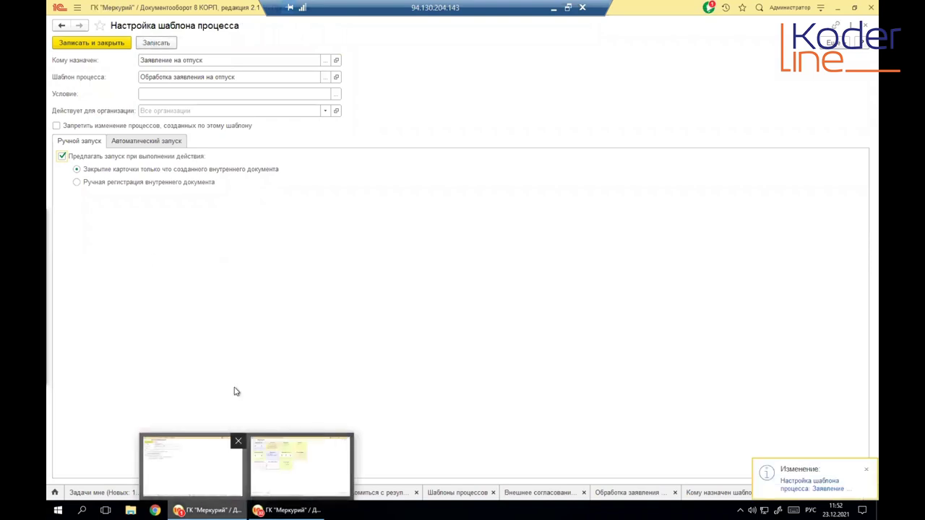
In the employee's session, create an internal document Заявление на отпуск with summary 123 and organization ООО "Меркурий Проект"
{"action": "left_click", "coordinate": [300, 464]}
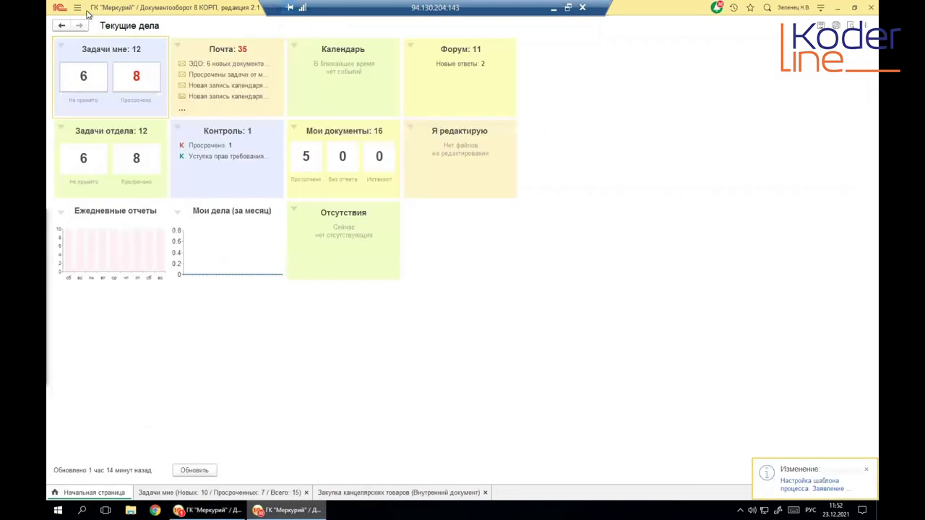
{"action": "left_click", "coordinate": [77, 9]}
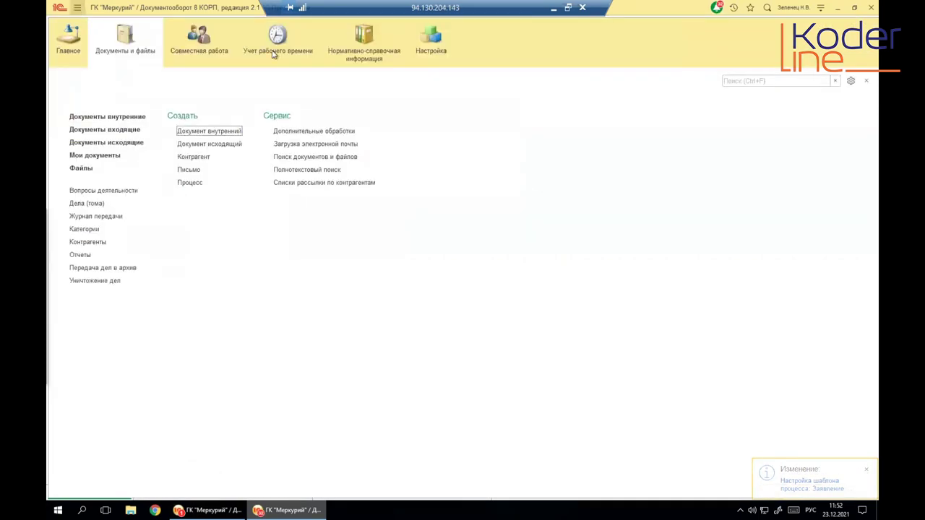
{"action": "left_click", "coordinate": [210, 131]}
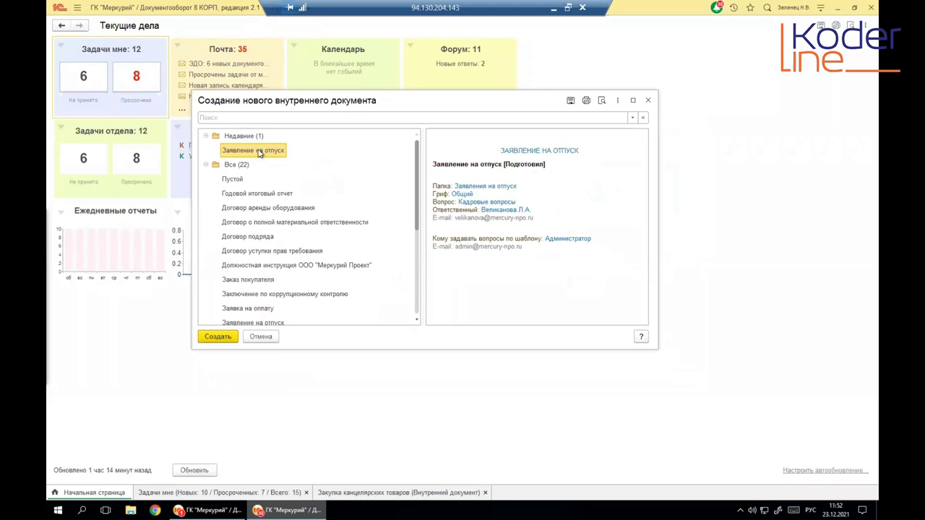
{"action": "double_click", "coordinate": [259, 151]}
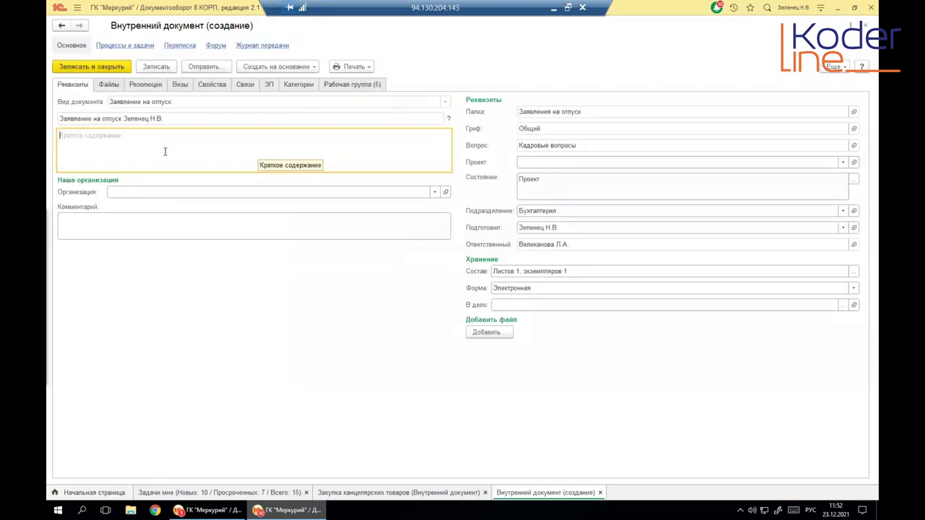
{"action": "type", "text": "123"}
{"action": "left_click", "coordinate": [197, 192]}
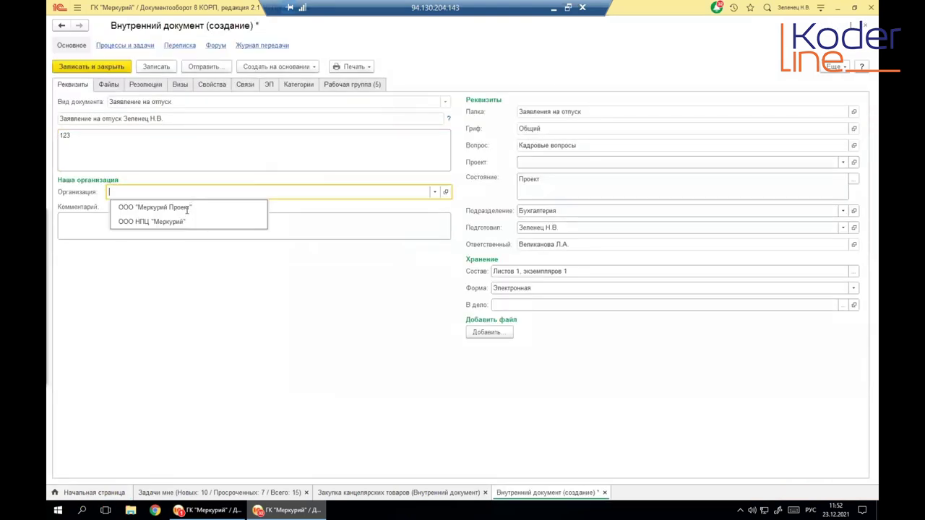
{"action": "left_click", "coordinate": [183, 206]}
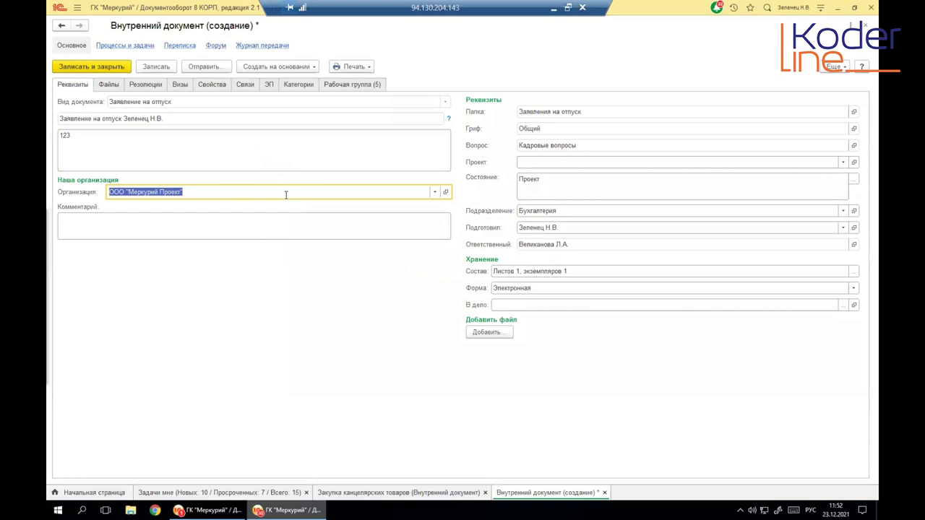
{"action": "left_click", "coordinate": [226, 148]}
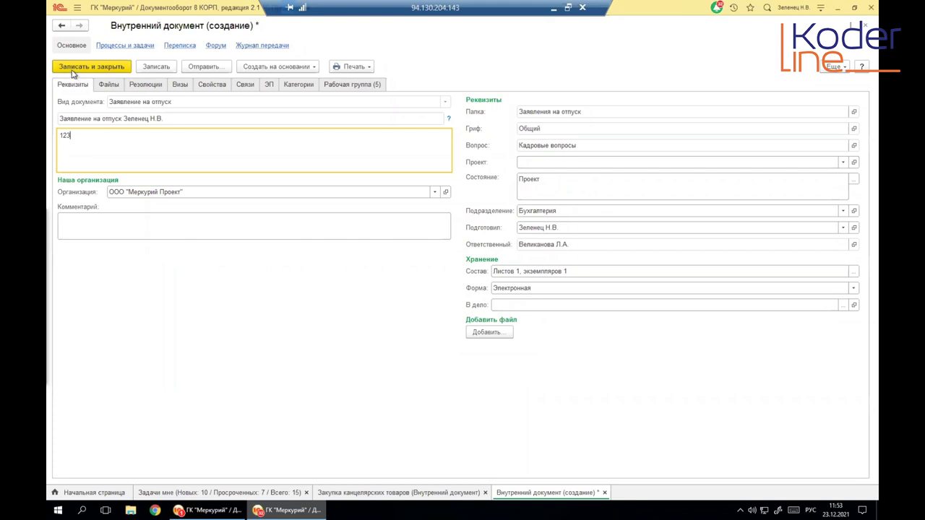
Close the new document with its changes saved and proceed to launching the suggested process Обработка заявления на отпуск
{"action": "left_click", "coordinate": [863, 26]}
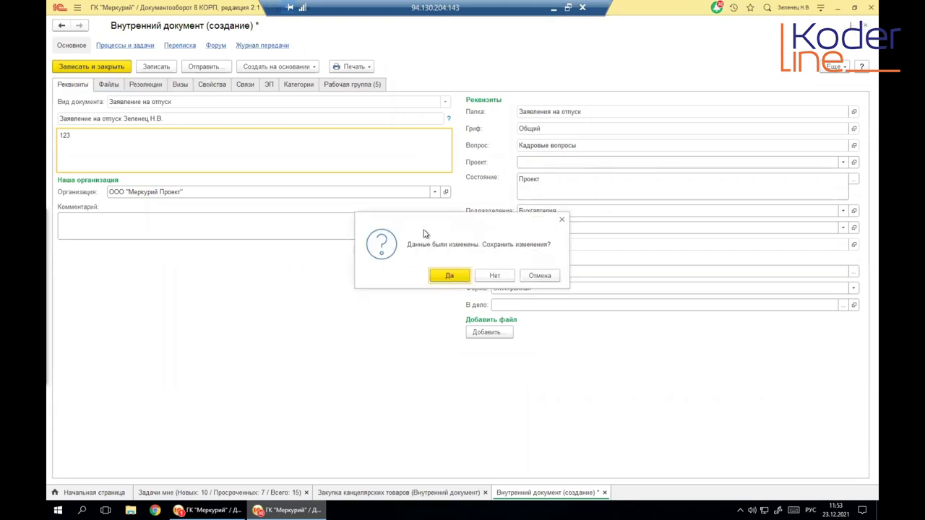
{"action": "left_click", "coordinate": [447, 276]}
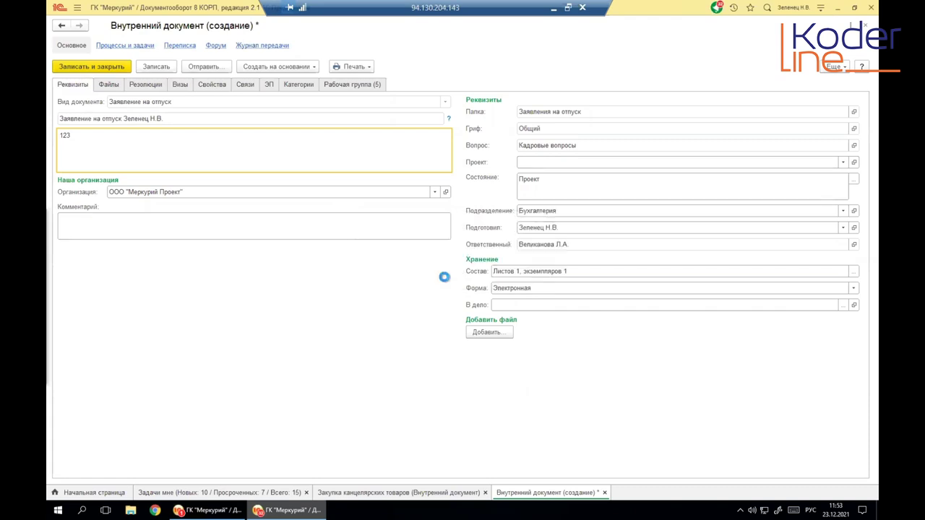
{"action": "left_click_drag", "start_coordinate": [417, 217], "coordinate": [318, 154]}
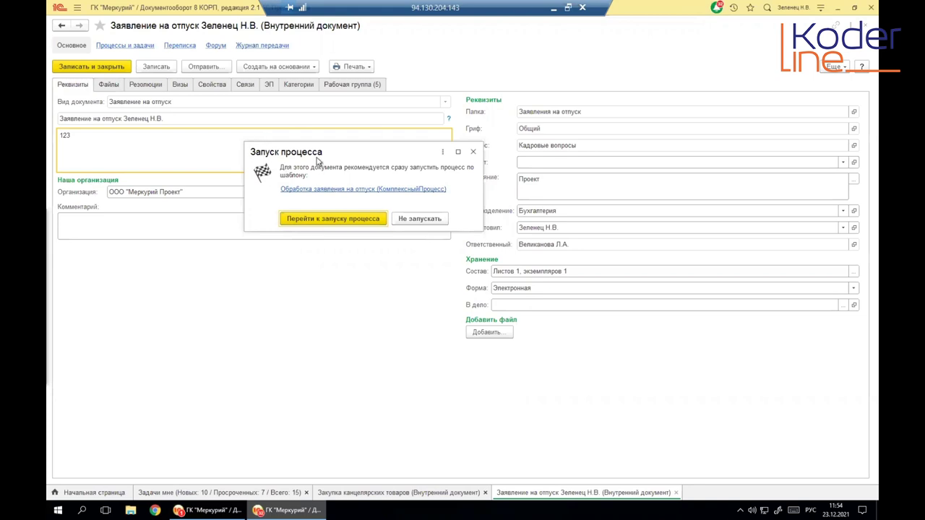
{"action": "left_click", "coordinate": [302, 221]}
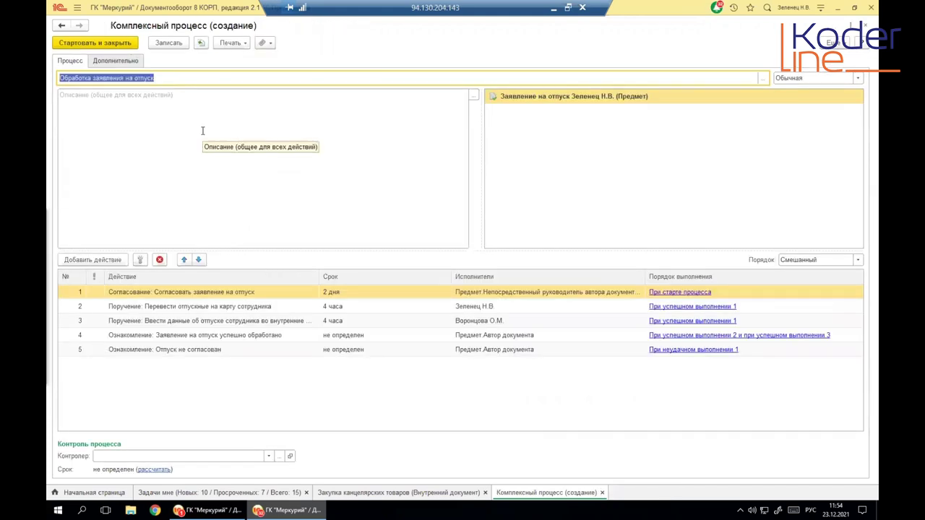
Examine the actions of the suggested process and compare the performers of the approval and acknowledgement actions
{"action": "left_click", "coordinate": [224, 297]}
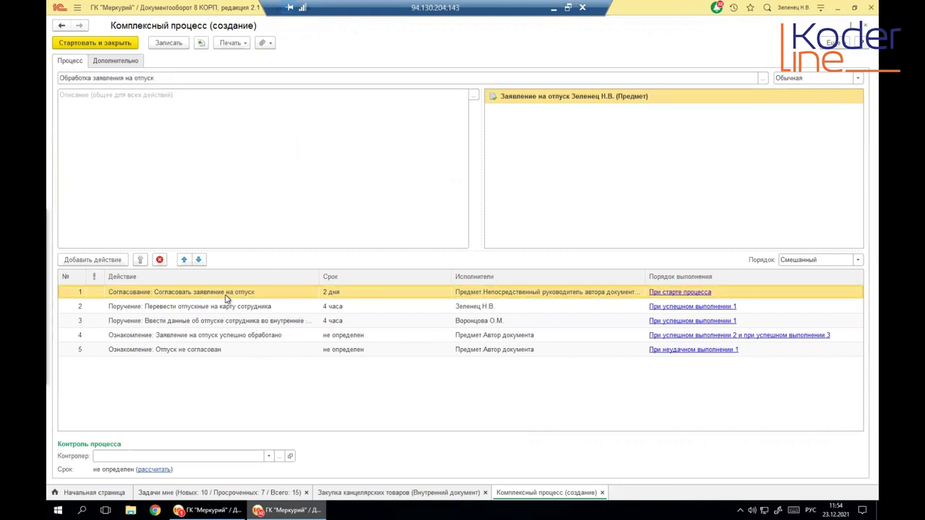
{"action": "left_click", "coordinate": [226, 352]}
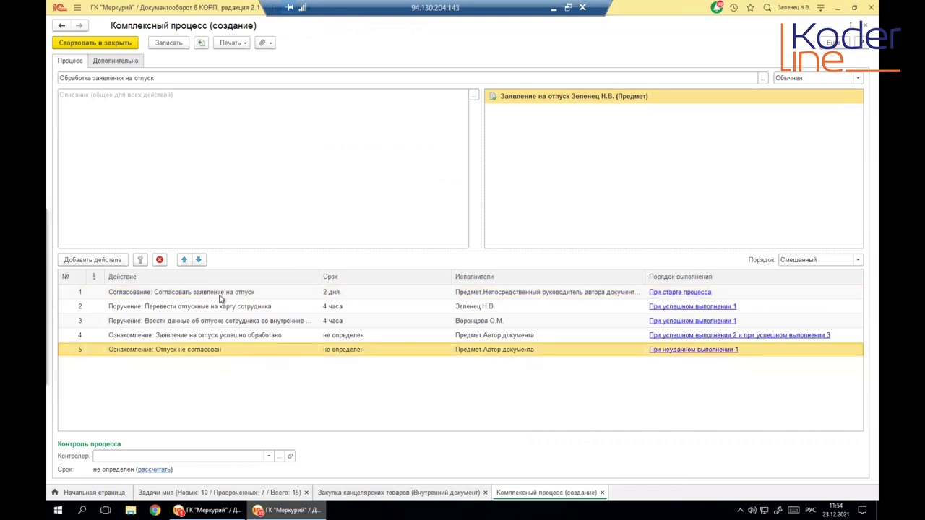
{"action": "left_click", "coordinate": [513, 294]}
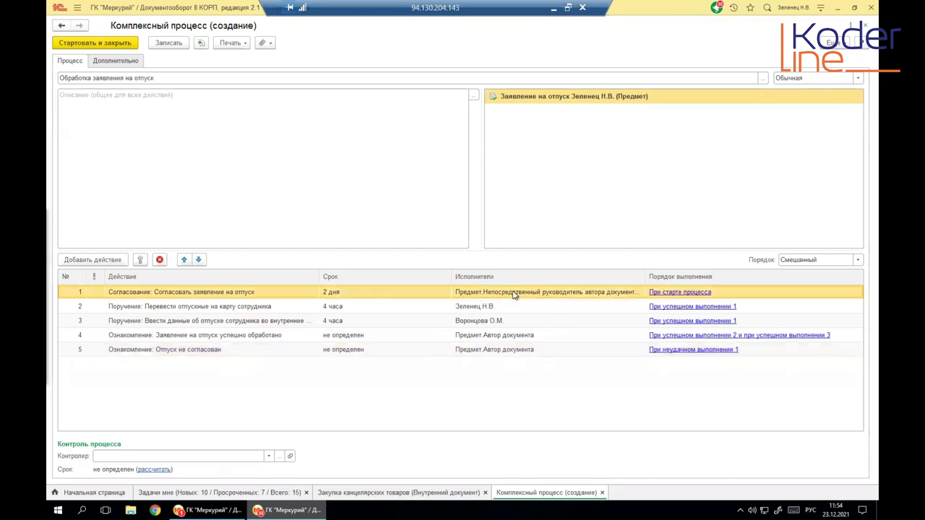
{"action": "left_click", "coordinate": [489, 337]}
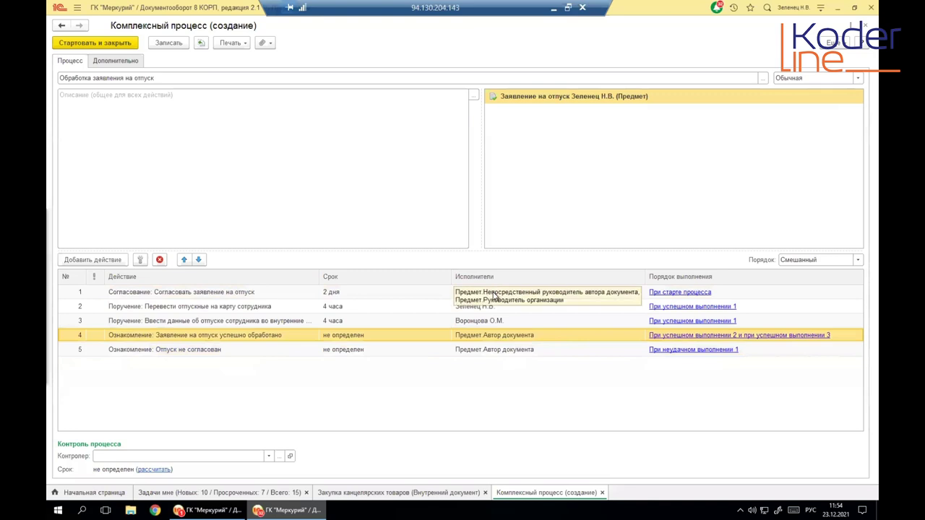
{"action": "left_click", "coordinate": [538, 299]}
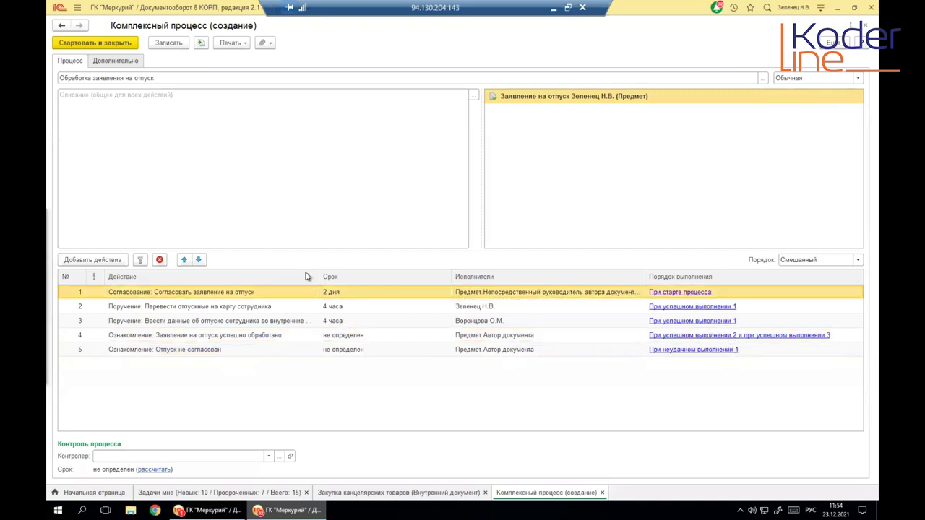
Open the action Согласовать заявление на отпуск, look over the assignment actions, and close the process without starting it
{"action": "double_click", "coordinate": [160, 293]}
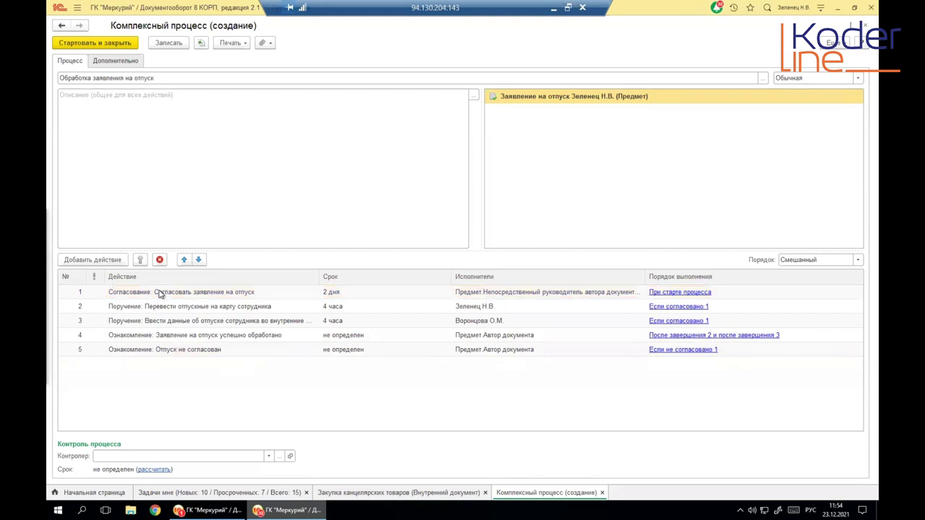
{"action": "left_click", "coordinate": [646, 113]}
{"action": "left_click", "coordinate": [202, 165]}
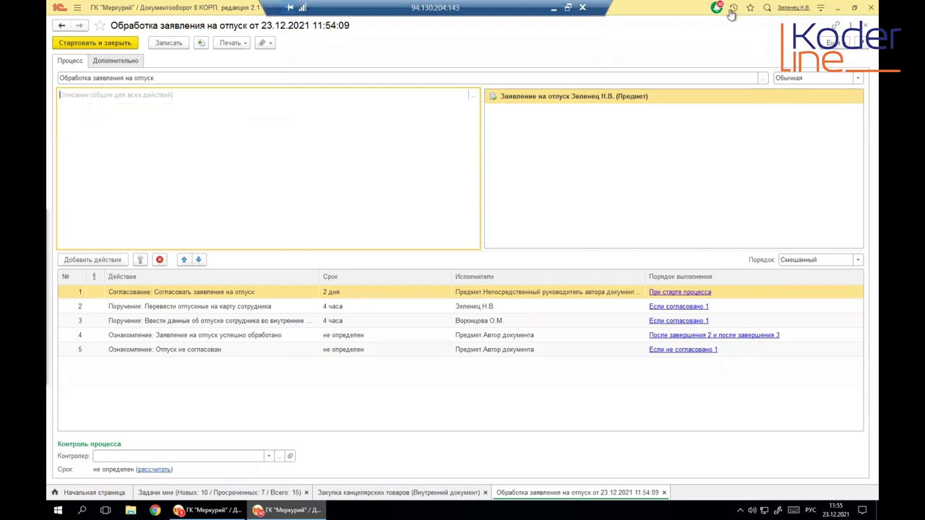
{"action": "left_click", "coordinate": [158, 308]}
{"action": "left_click", "coordinate": [168, 323]}
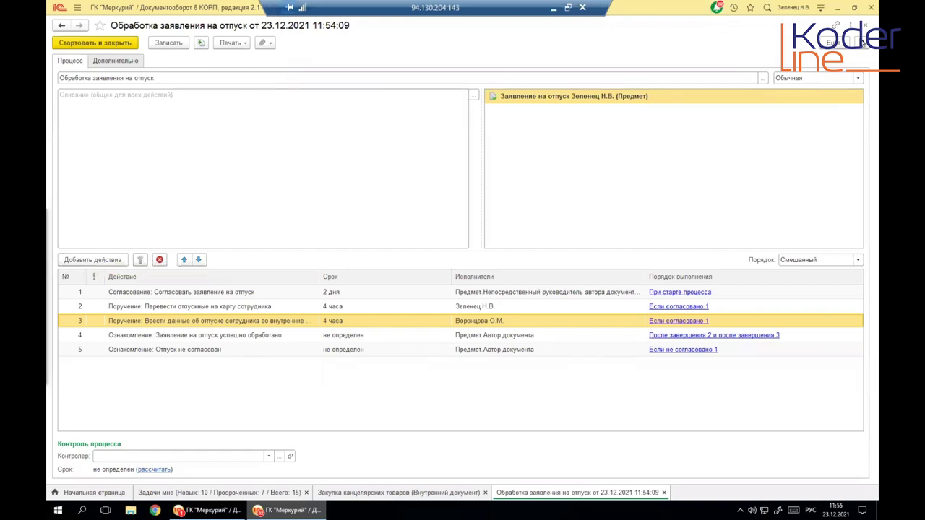
{"action": "left_click", "coordinate": [865, 26]}
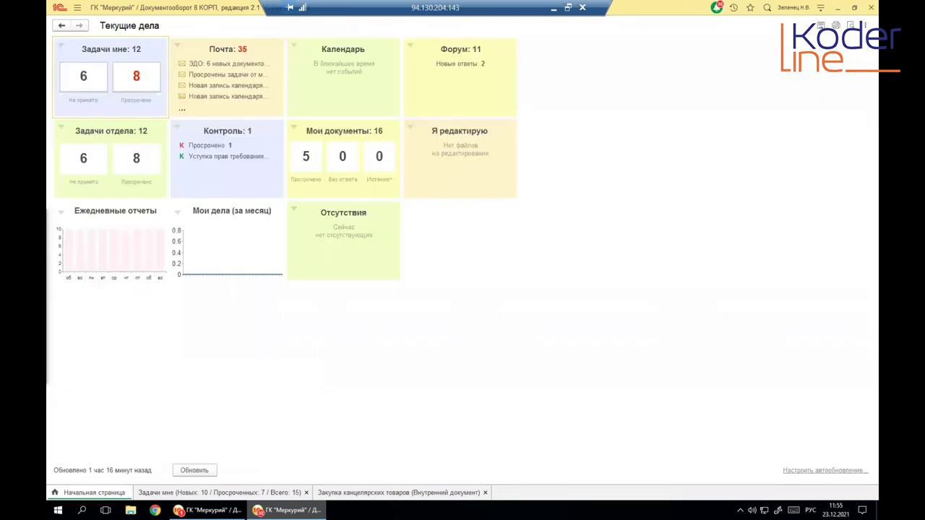
In the administrator's session, forbid changing processes created from this template and save the template assignment
{"action": "key", "text": "alt+Tab"}
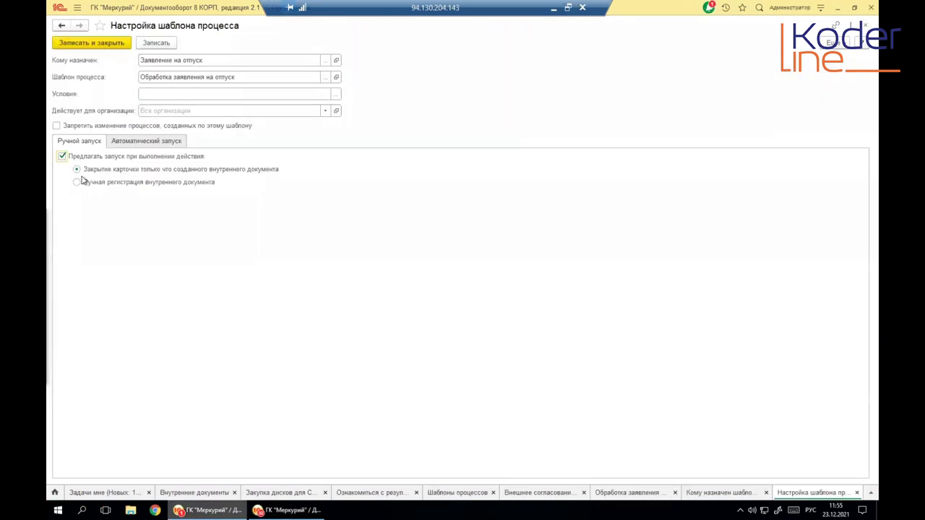
{"action": "left_click", "coordinate": [56, 126]}
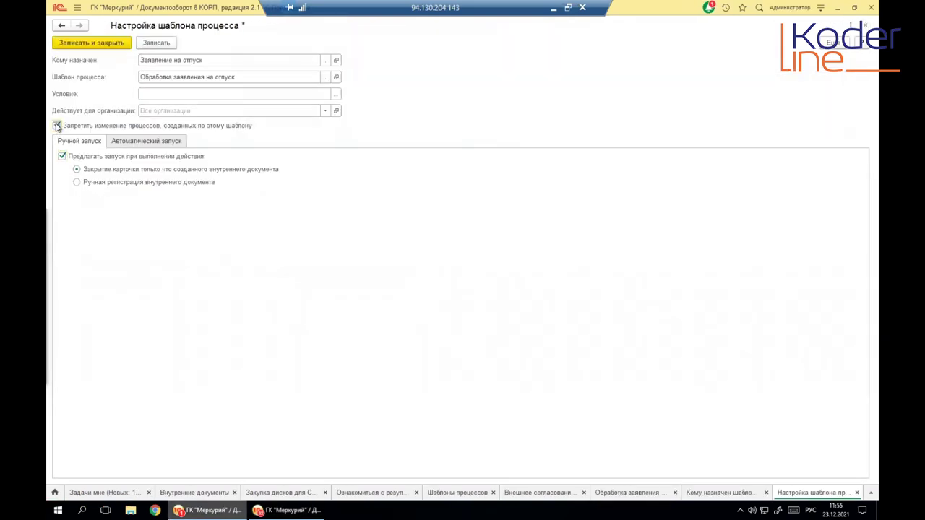
{"action": "left_click", "coordinate": [154, 42]}
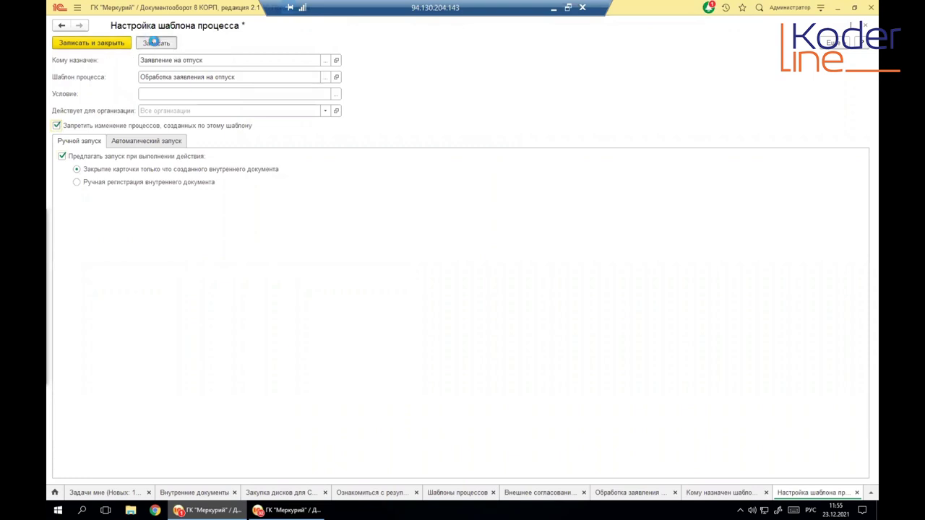
Back in the employee's session, create another Заявление на отпуск for organization ООО "Меркурий Проект", then save and close it
{"action": "key", "text": "alt+Tab"}
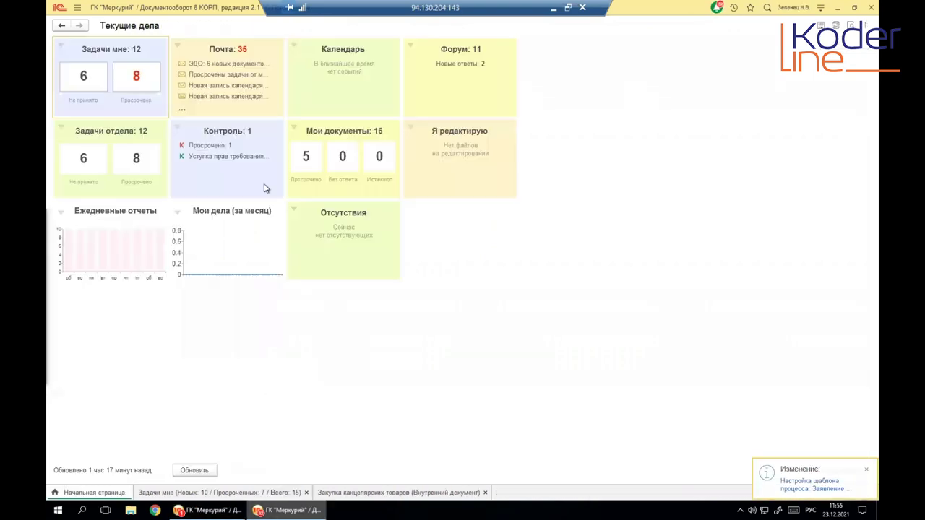
{"action": "left_click", "coordinate": [78, 7]}
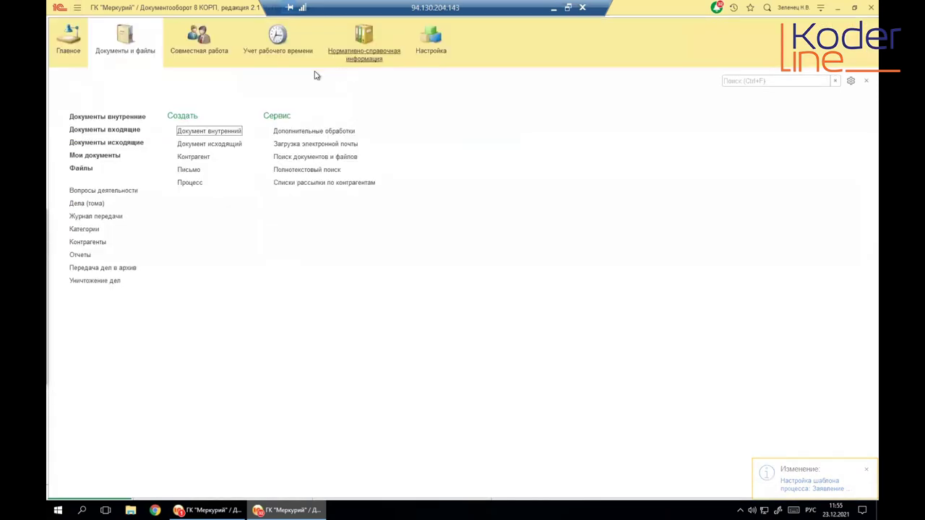
{"action": "left_click", "coordinate": [182, 131]}
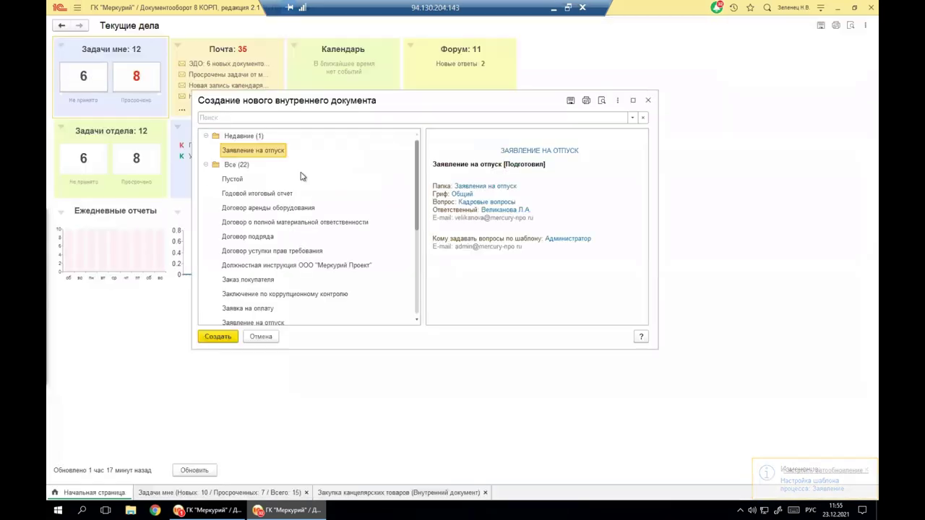
{"action": "double_click", "coordinate": [246, 151]}
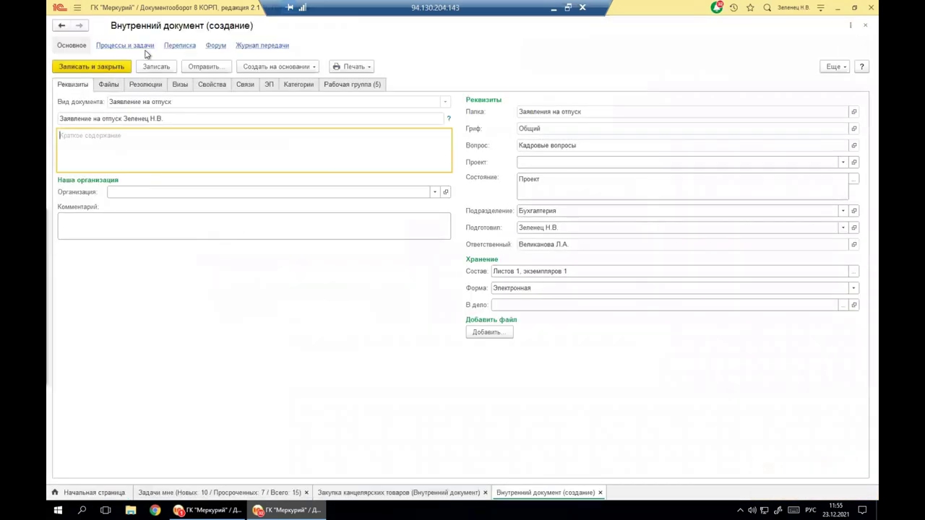
{"action": "left_click", "coordinate": [196, 192]}
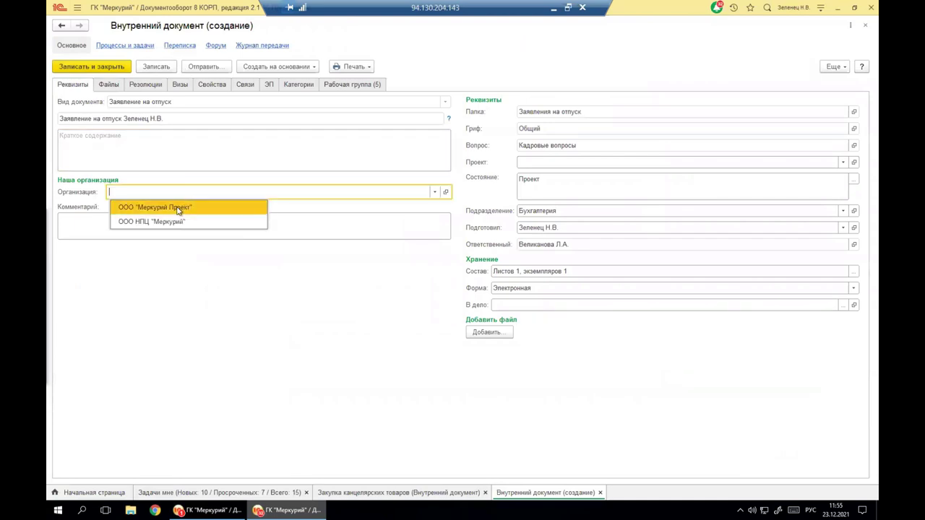
{"action": "left_click", "coordinate": [178, 208]}
{"action": "left_click", "coordinate": [97, 66]}
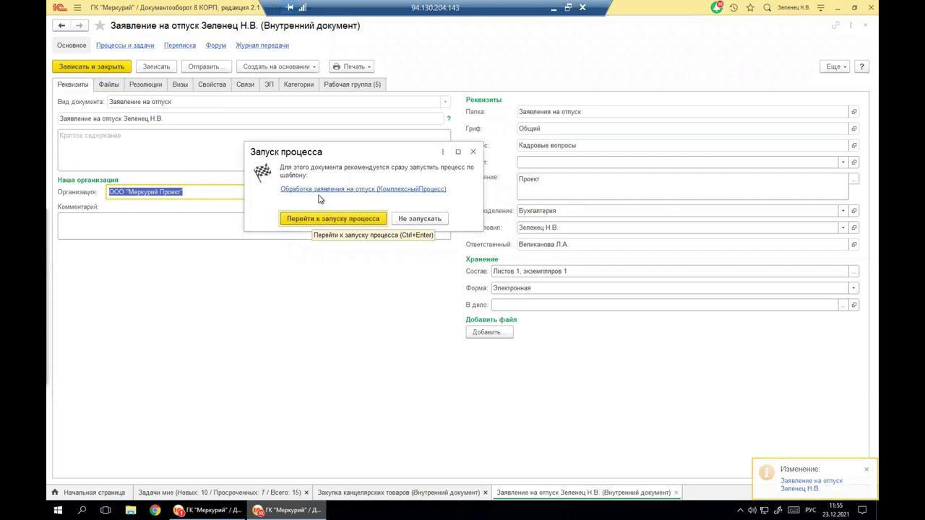
Proceed to the suggested process Обработка заявления на отпуск, check whether its actions can be edited, and start it
{"action": "left_click", "coordinate": [306, 221]}
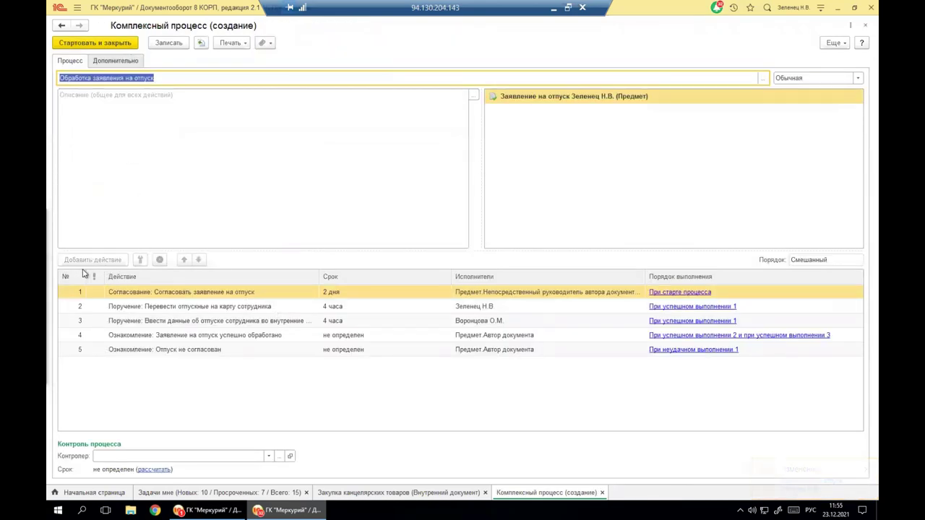
{"action": "left_click", "coordinate": [152, 304]}
{"action": "left_click", "coordinate": [161, 322]}
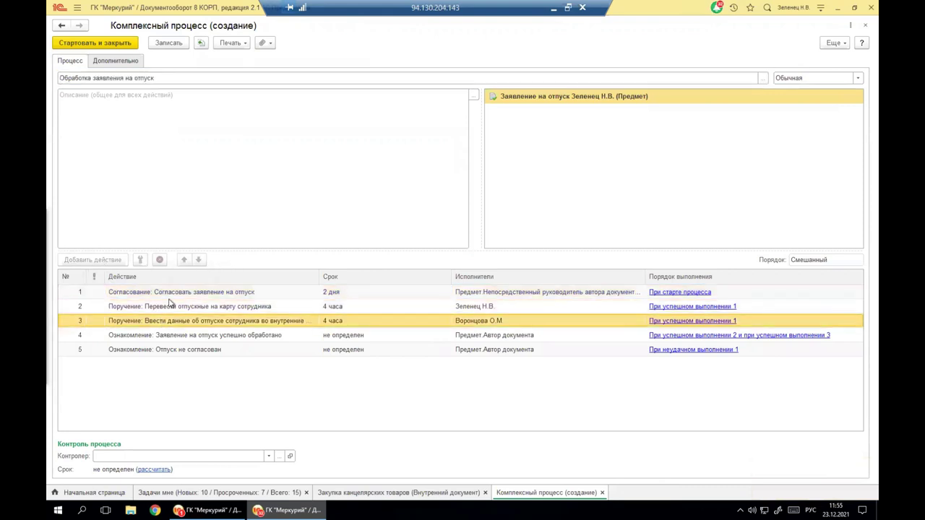
{"action": "left_click", "coordinate": [174, 294]}
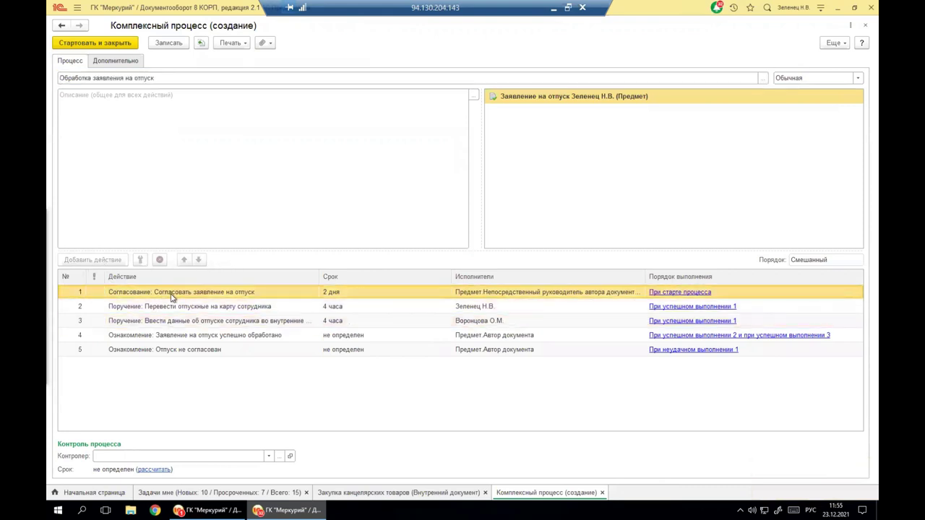
{"action": "left_click", "coordinate": [155, 338]}
{"action": "left_click", "coordinate": [150, 352]}
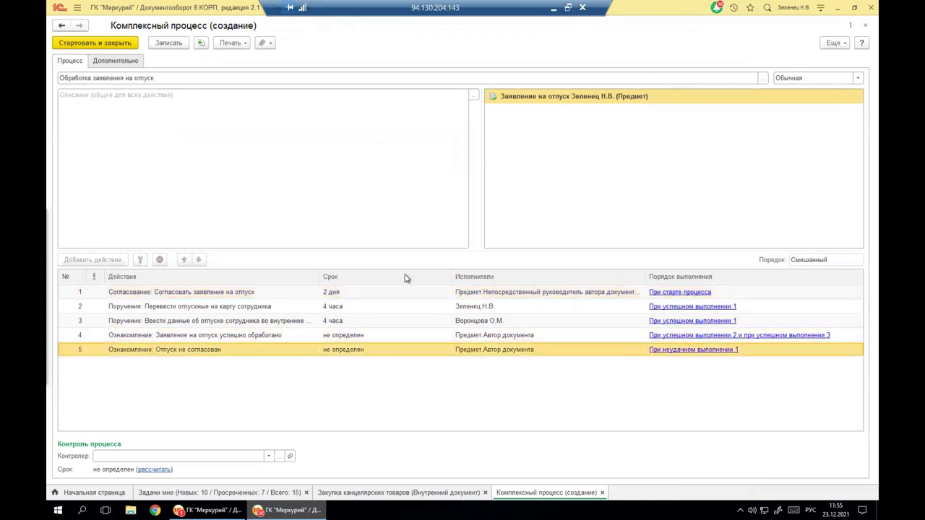
{"action": "left_click", "coordinate": [96, 44]}
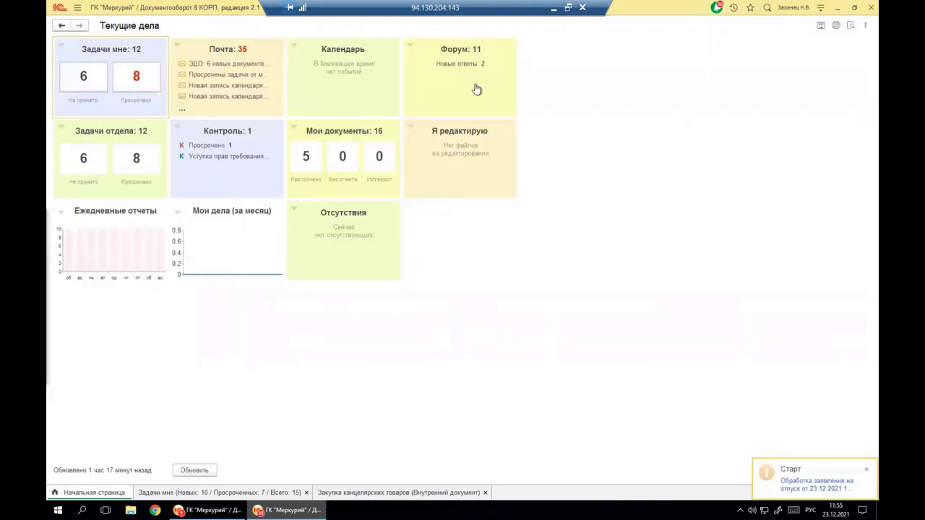
{"action": "mouse_move", "coordinate": [206, 510]}
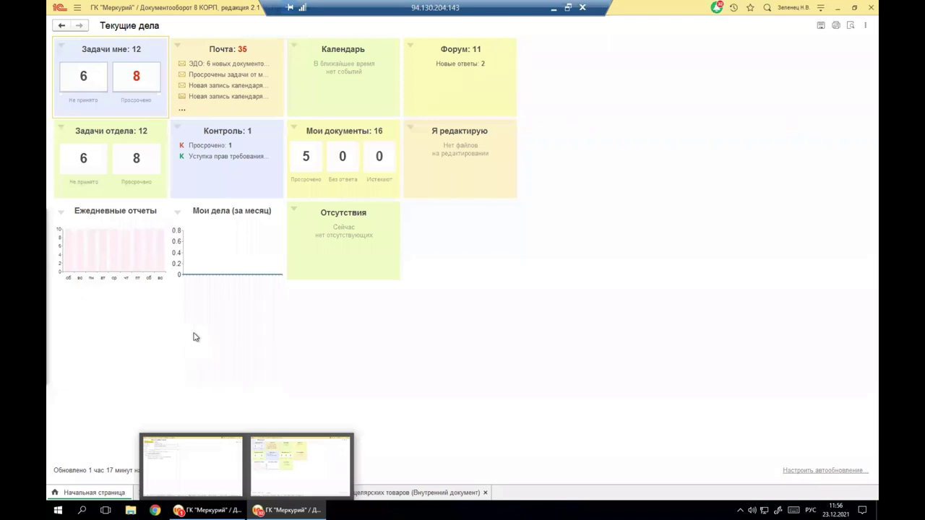
{"action": "left_click", "coordinate": [553, 7]}
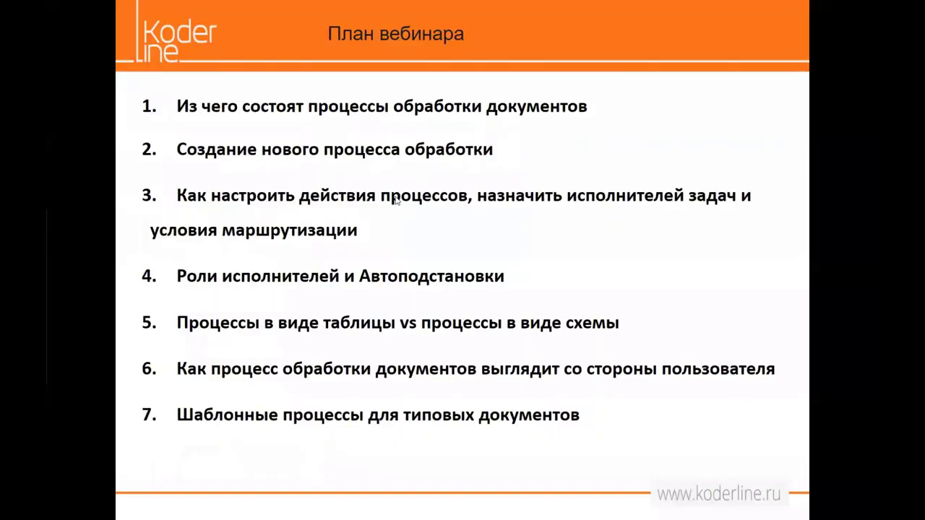
{"action": "left_click", "coordinate": [396, 200]}
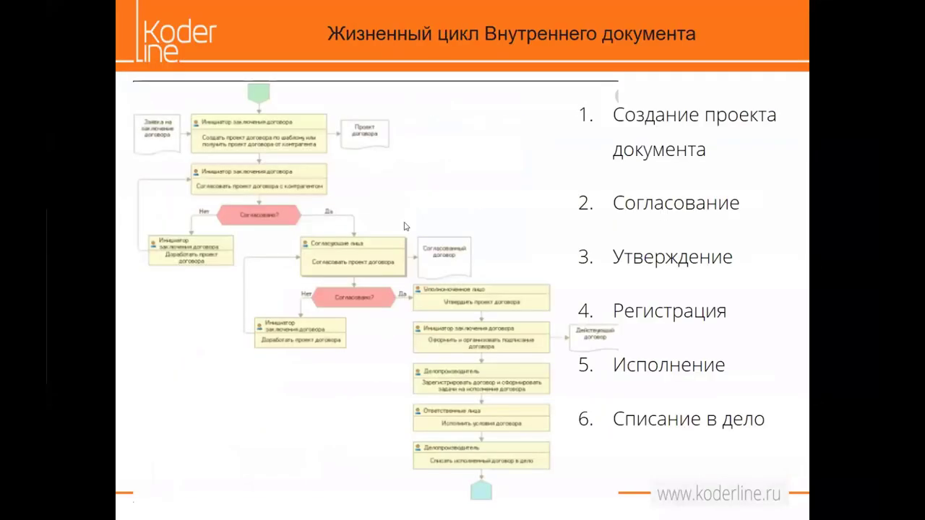
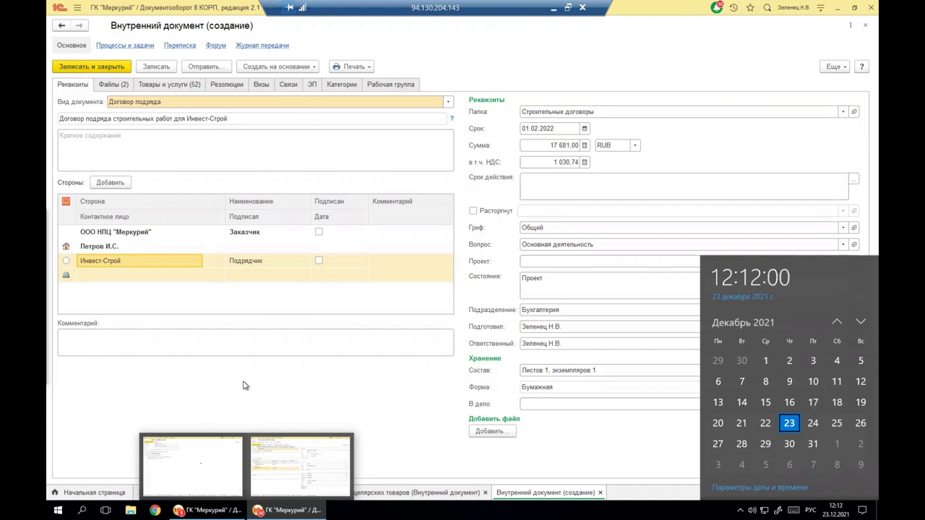
{"action": "left_click", "coordinate": [239, 420]}
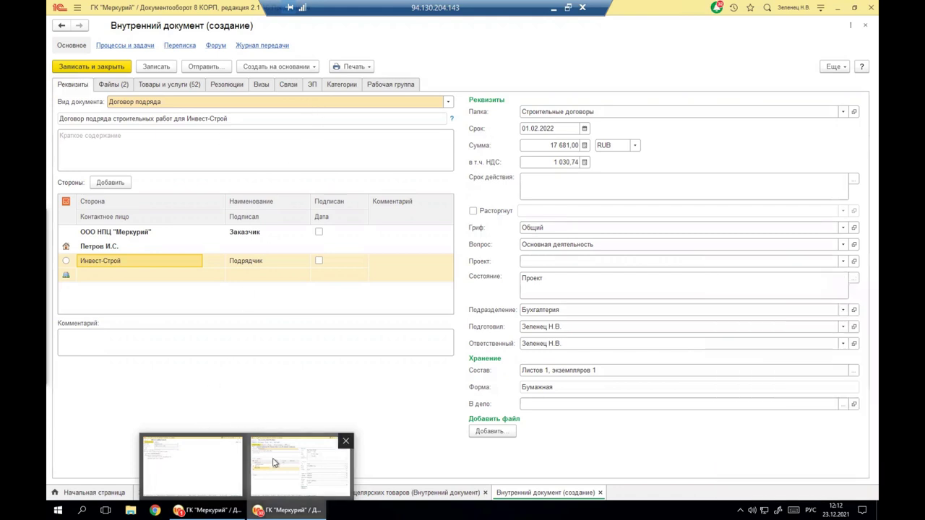
{"action": "left_click", "coordinate": [407, 493]}
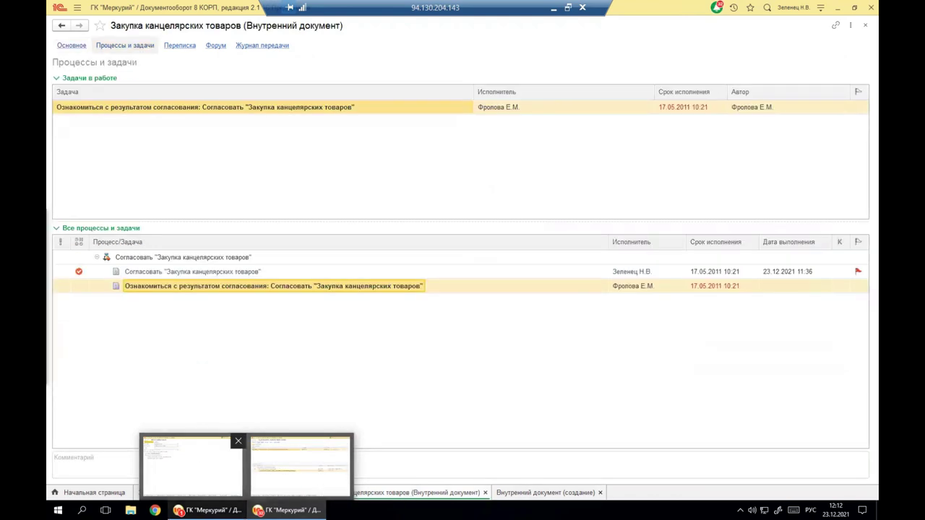
{"action": "left_click", "coordinate": [191, 466]}
{"action": "key", "text": "alt+Tab"}
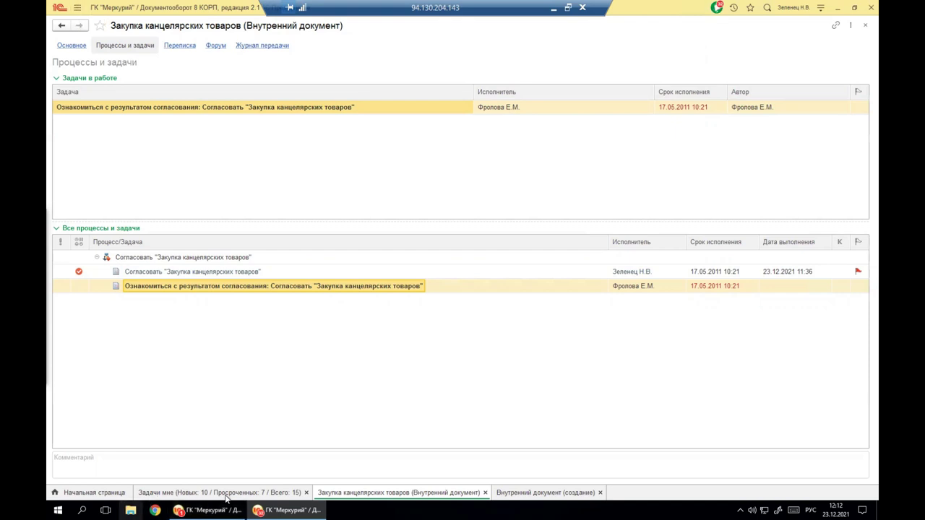
Open the program information, check the configuration name and release version, and close it
{"action": "left_click", "coordinate": [78, 8]}
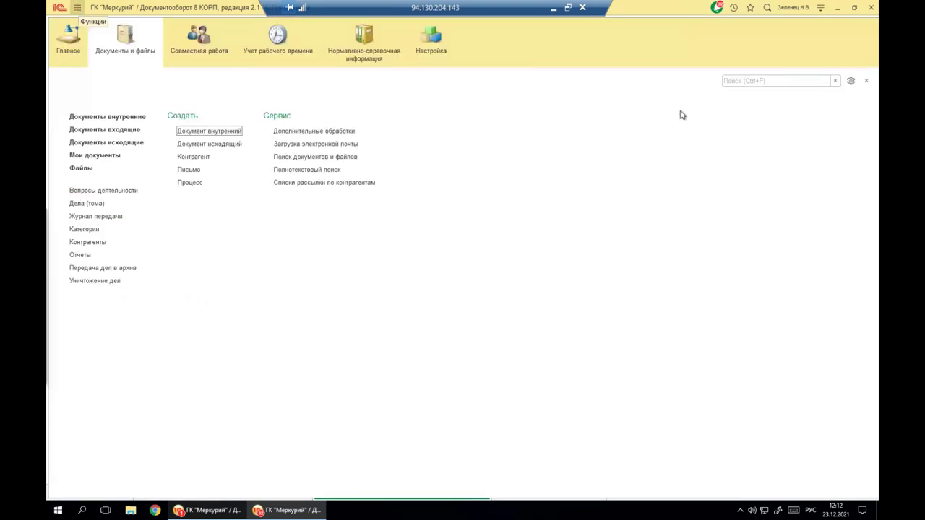
{"action": "left_click", "coordinate": [820, 9]}
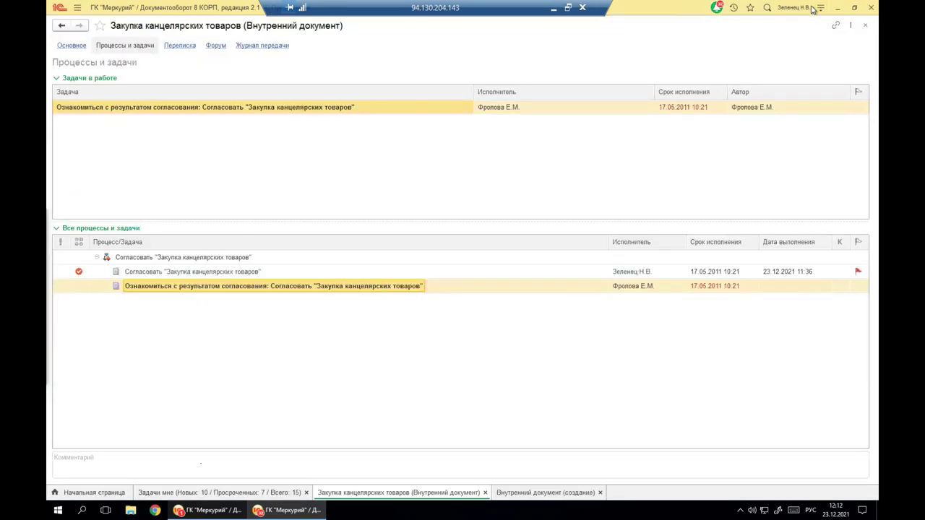
{"action": "left_click", "coordinate": [820, 10]}
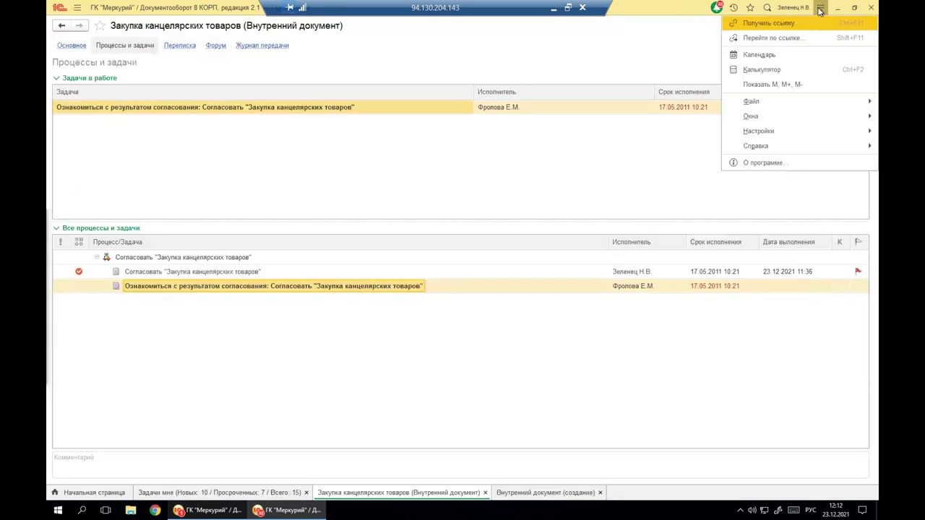
{"action": "left_click", "coordinate": [758, 163]}
{"action": "left_click", "coordinate": [476, 246]}
{"action": "left_click", "coordinate": [476, 245]}
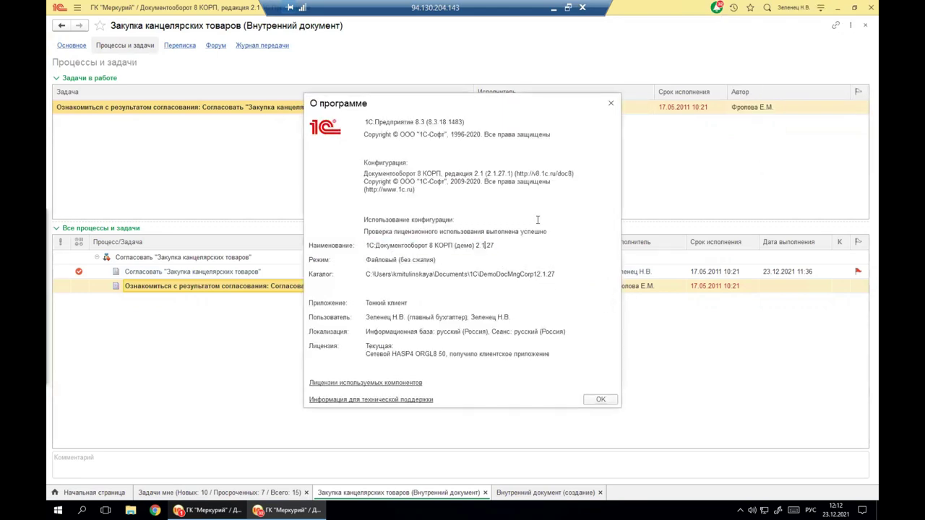
{"action": "left_click", "coordinate": [610, 104]}
In the administrator's session, return to the process templates and preview the Согласование template Внутреннее согласование договора
{"action": "left_click", "coordinate": [208, 510]}
{"action": "left_click", "coordinate": [287, 510]}
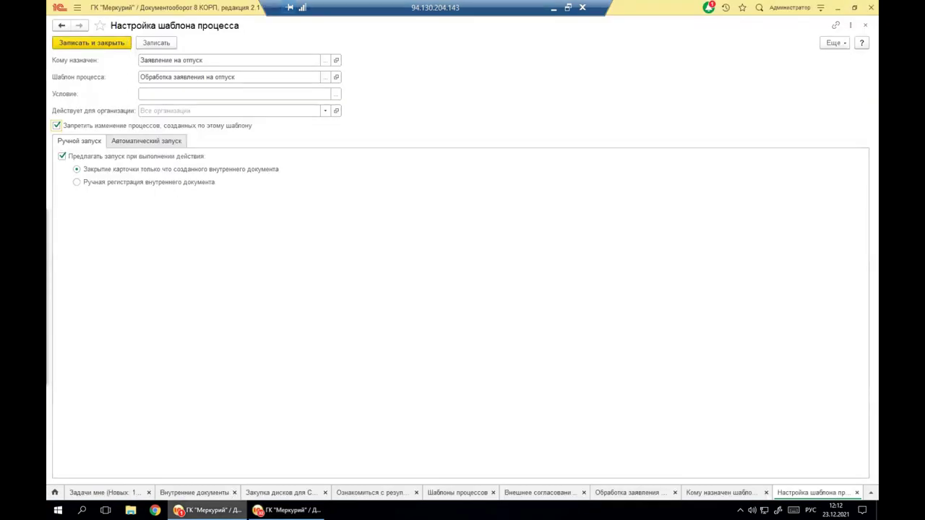
{"action": "left_click", "coordinate": [54, 492]}
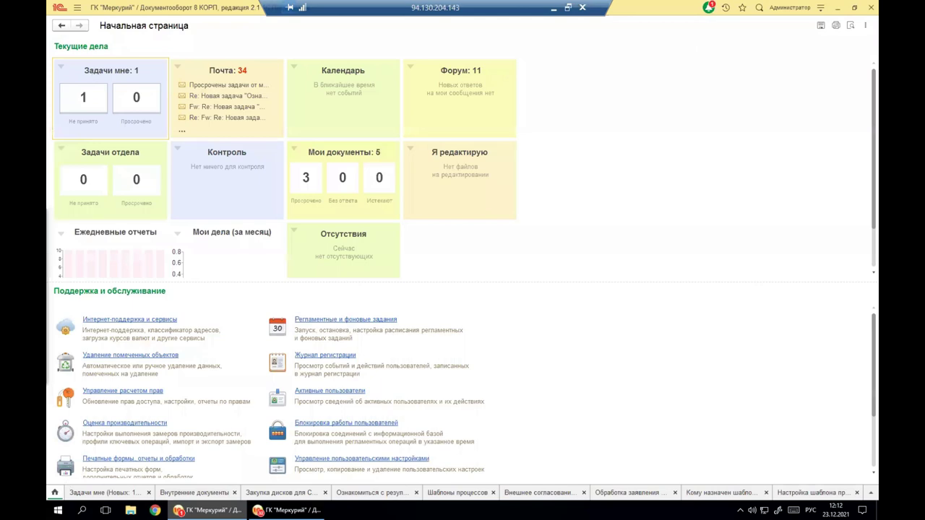
{"action": "left_click", "coordinate": [458, 493]}
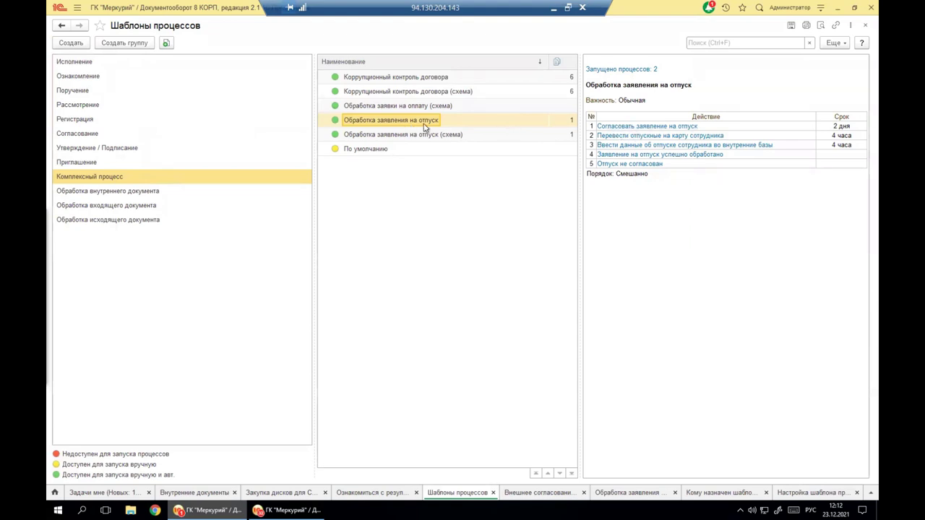
{"action": "left_click", "coordinate": [78, 137]}
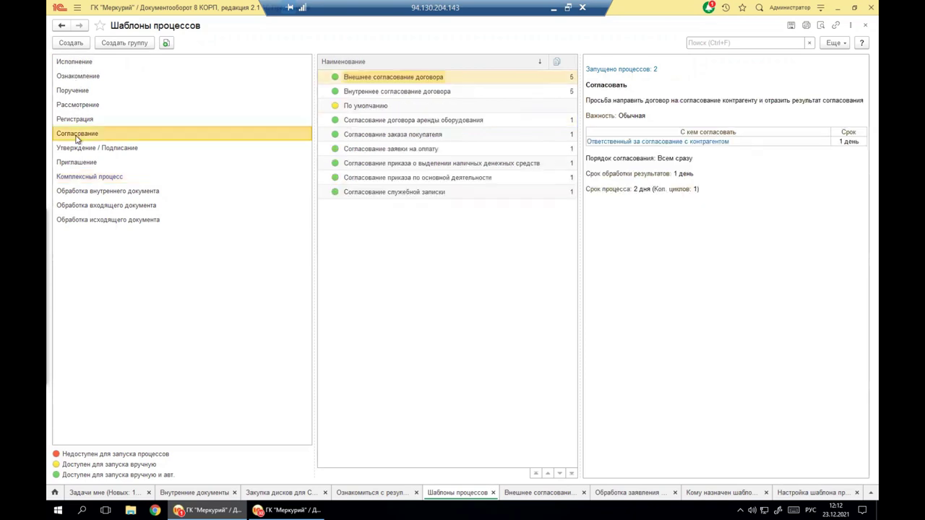
{"action": "left_click", "coordinate": [396, 90]}
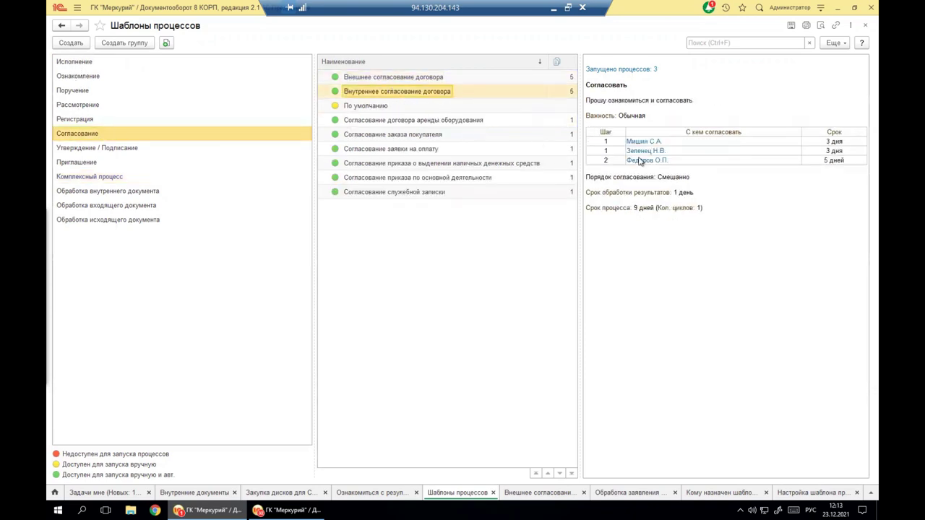
Open the template Внутреннее согласование договора, review the approvers and their order in its process settings, and close it
{"action": "double_click", "coordinate": [381, 92]}
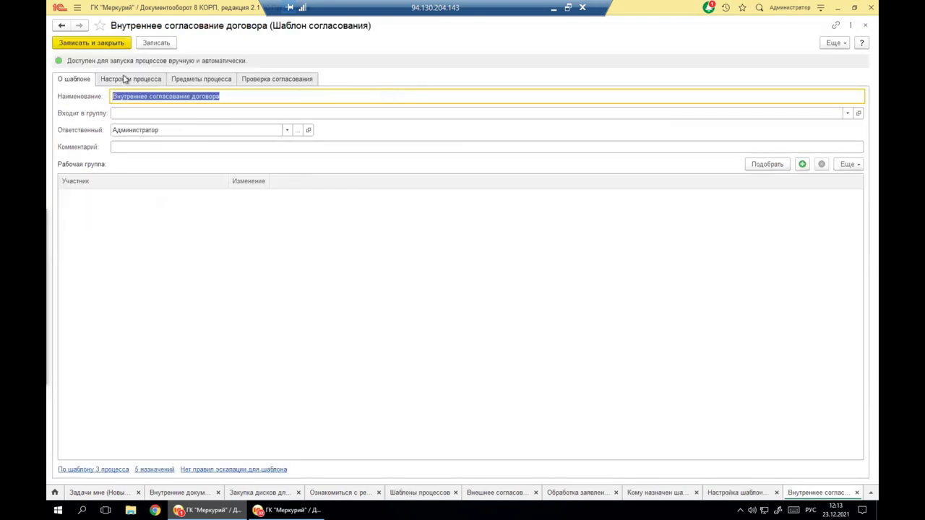
{"action": "left_click", "coordinate": [124, 78]}
{"action": "left_click", "coordinate": [121, 281]}
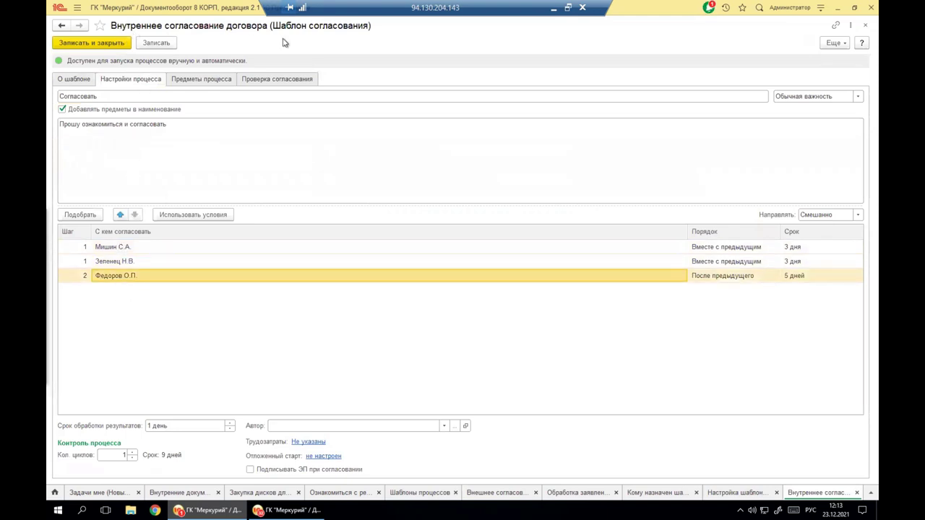
{"action": "left_click", "coordinate": [864, 29]}
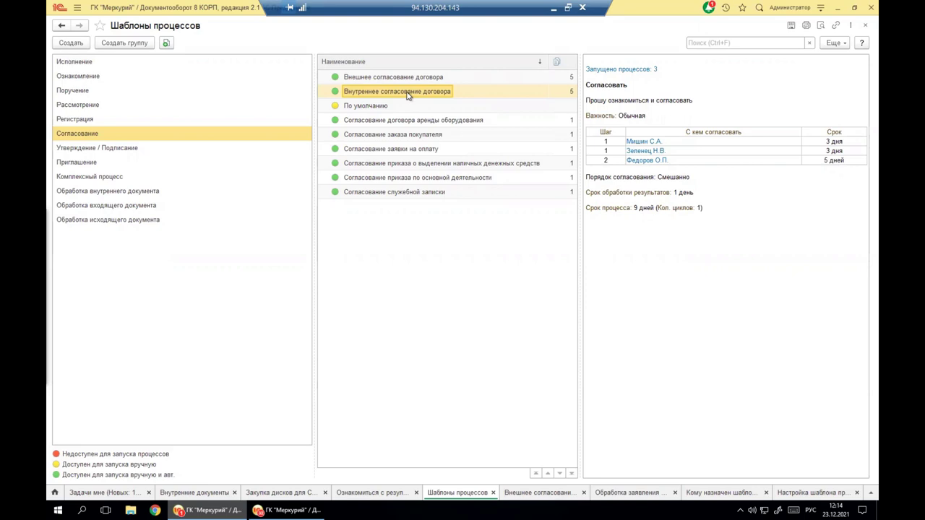
Open the Исполнение template По умолчанию, review the performers and steps in its process settings, and close it
{"action": "left_click", "coordinate": [74, 63]}
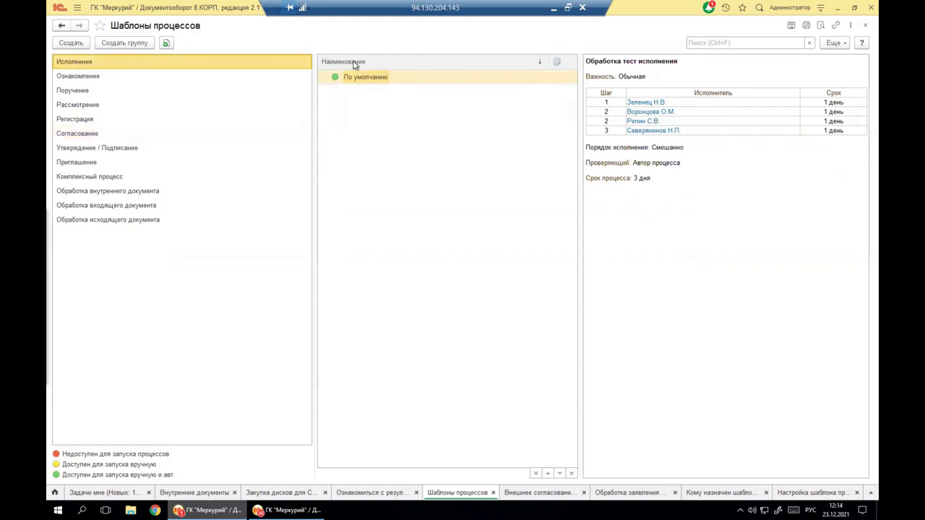
{"action": "double_click", "coordinate": [374, 79]}
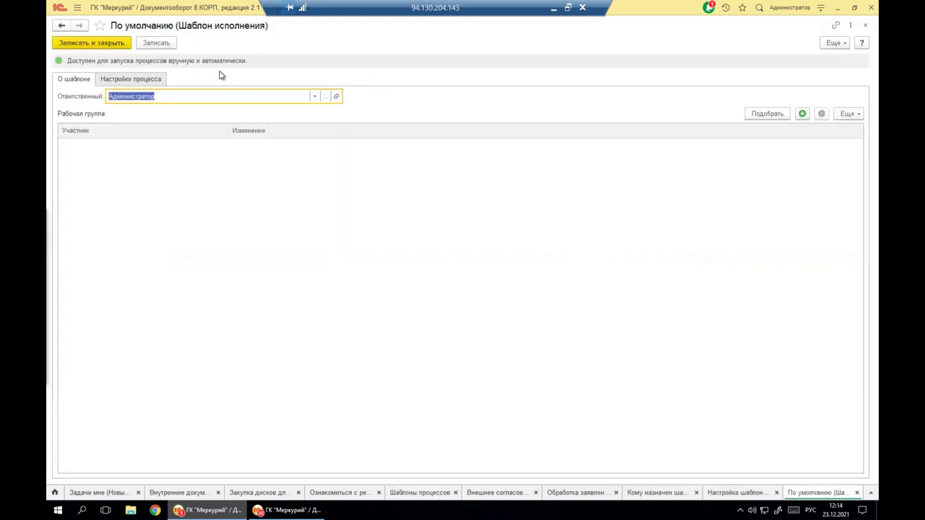
{"action": "left_click", "coordinate": [138, 80]}
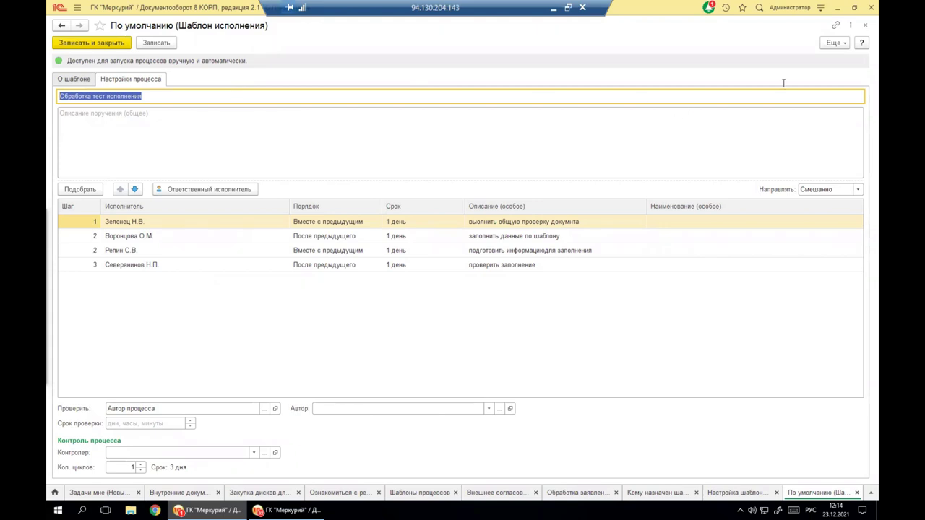
{"action": "left_click", "coordinate": [865, 26]}
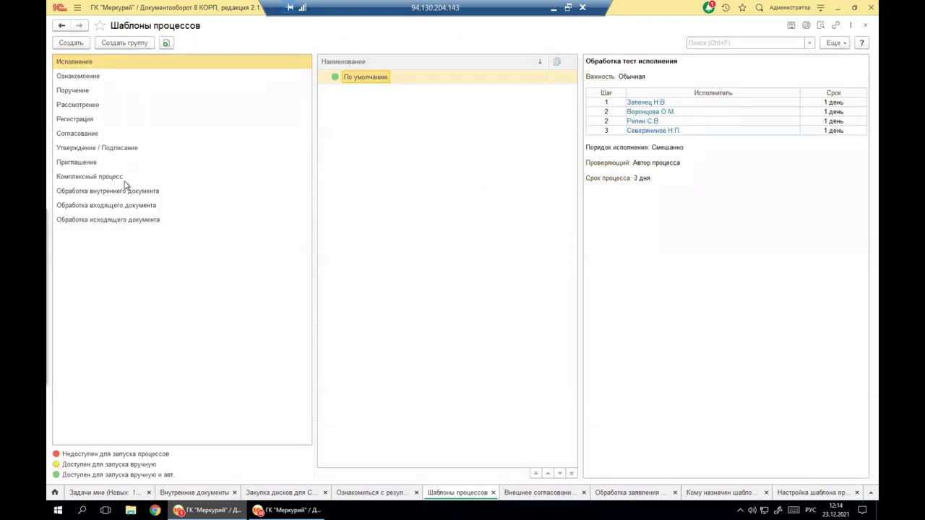
Open the complex process template Обработка заявления на отпуск and examine its process settings, including the execution order option
{"action": "left_click", "coordinate": [176, 176]}
{"action": "left_click", "coordinate": [409, 122]}
{"action": "double_click", "coordinate": [409, 122]}
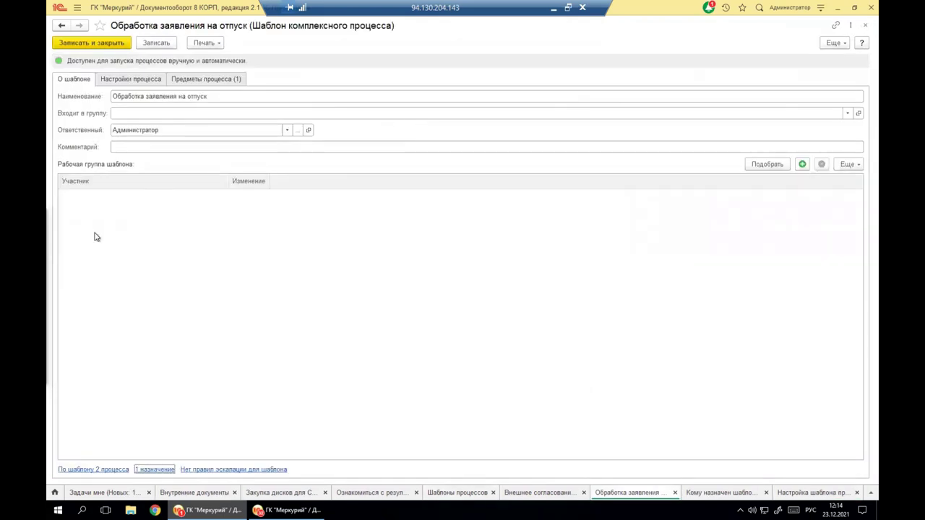
{"action": "left_click", "coordinate": [129, 81]}
{"action": "left_click", "coordinate": [184, 240]}
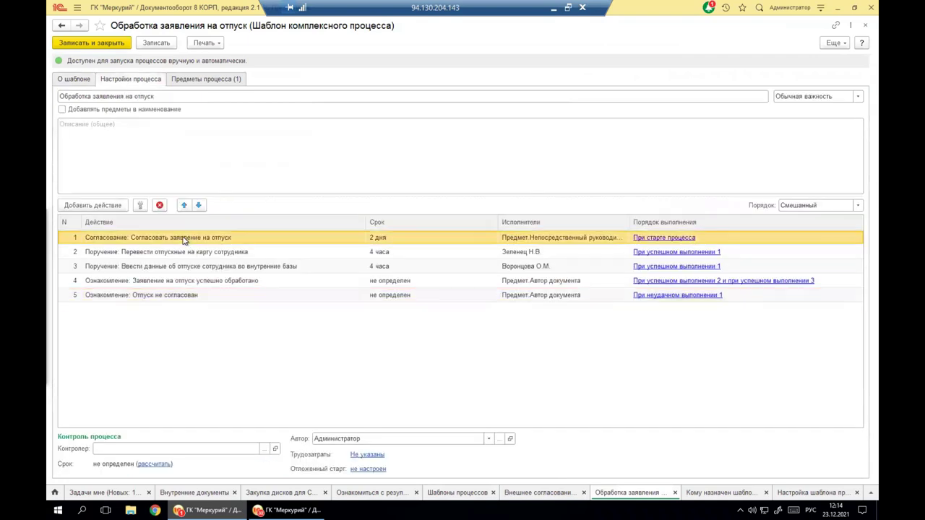
{"action": "left_click", "coordinate": [188, 254]}
{"action": "left_click", "coordinate": [204, 239]}
{"action": "left_click", "coordinate": [857, 207]}
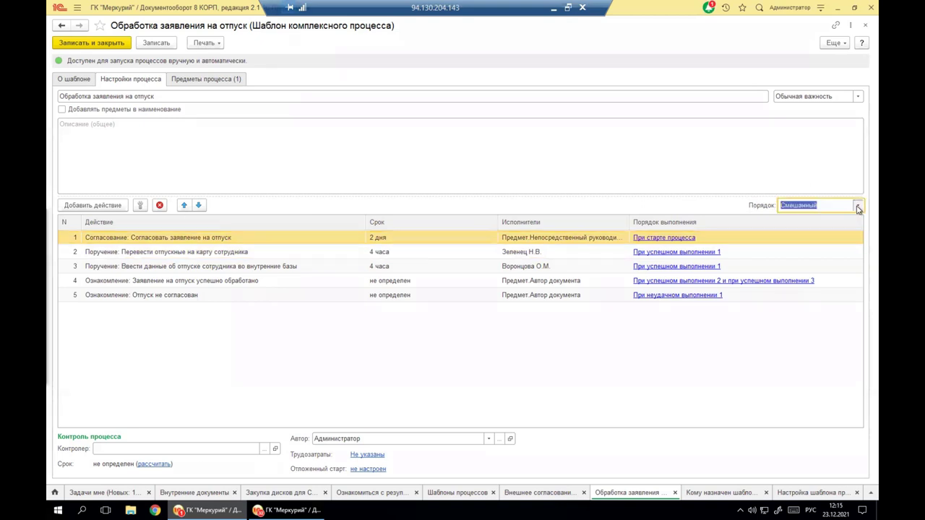
{"action": "left_click", "coordinate": [195, 243]}
Go through the template's actions one by one, from the approval to Отпуск не согласован, comparing their types, performers and execution conditions
{"action": "left_click", "coordinate": [108, 242]}
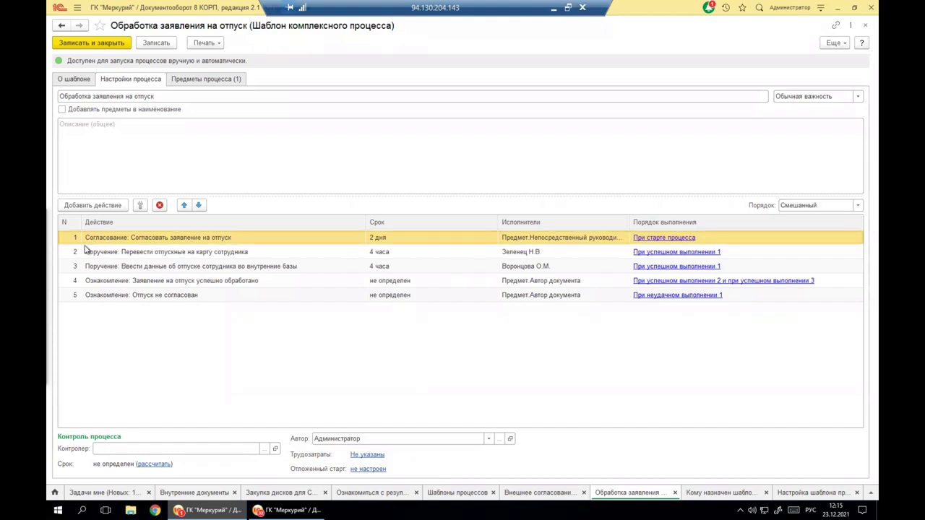
{"action": "left_click", "coordinate": [95, 257]}
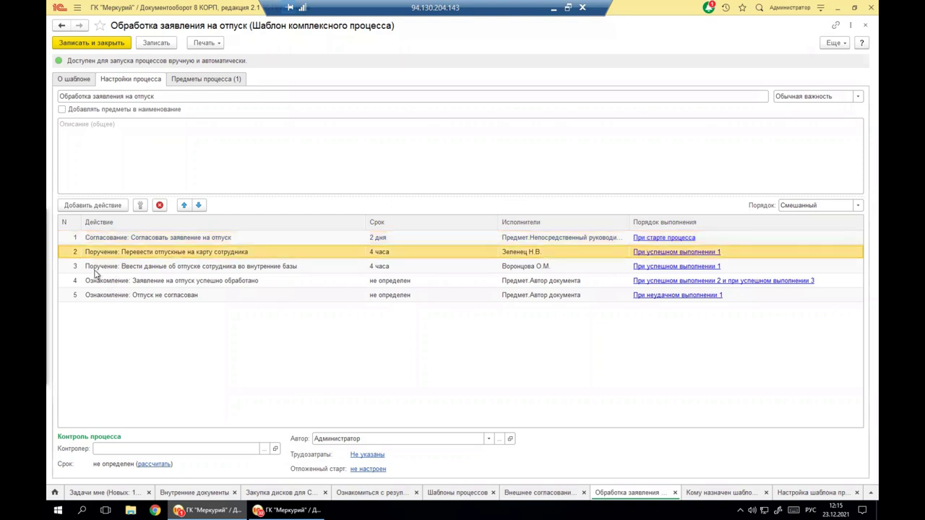
{"action": "left_click", "coordinate": [106, 267]}
{"action": "left_click", "coordinate": [110, 281]}
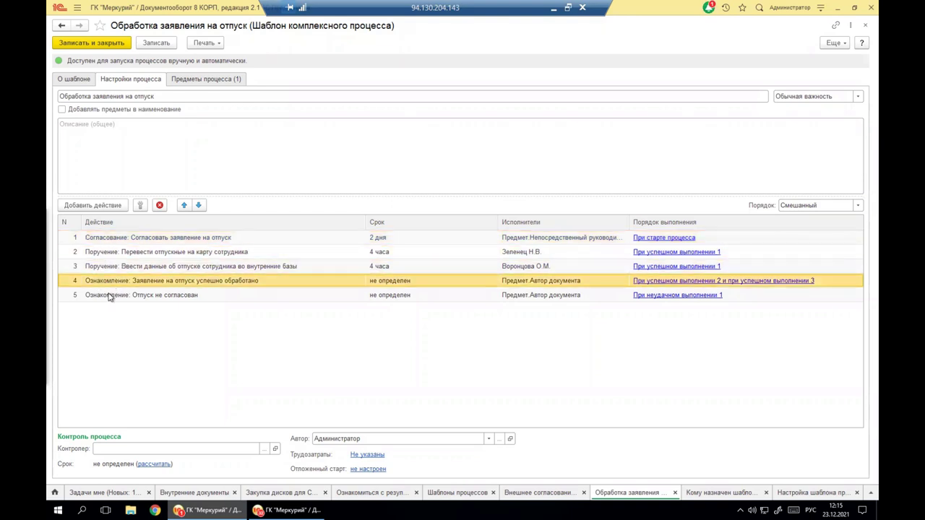
{"action": "left_click", "coordinate": [110, 294]}
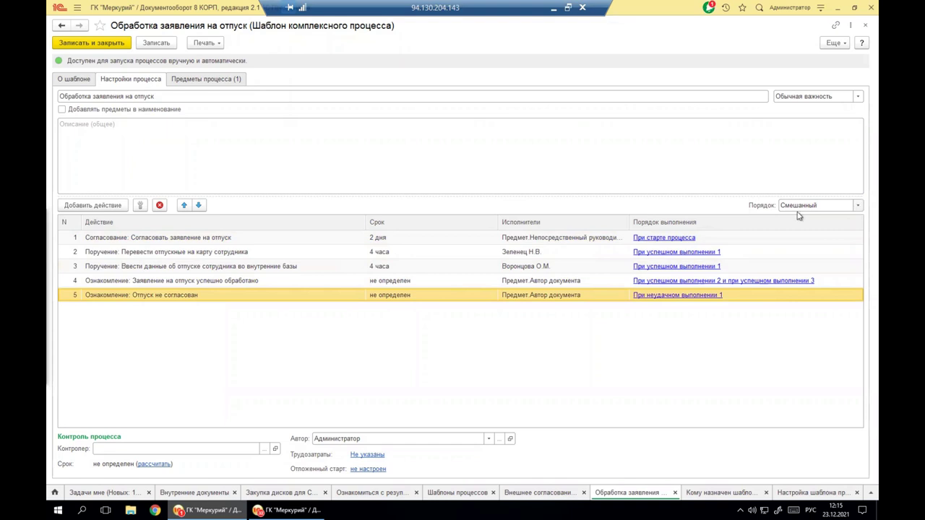
{"action": "left_click", "coordinate": [137, 243]}
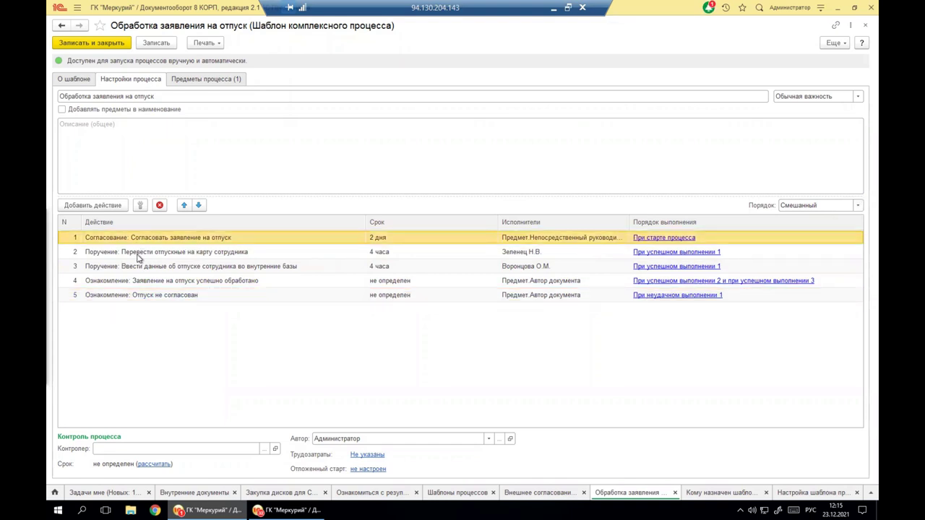
{"action": "left_click", "coordinate": [138, 255]}
{"action": "left_click", "coordinate": [124, 270]}
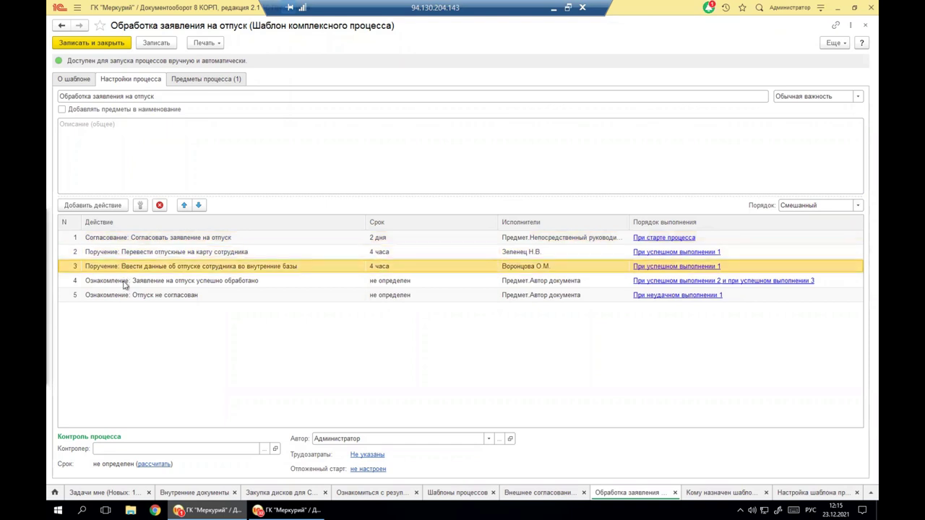
{"action": "left_click", "coordinate": [123, 281]}
{"action": "left_click", "coordinate": [121, 298]}
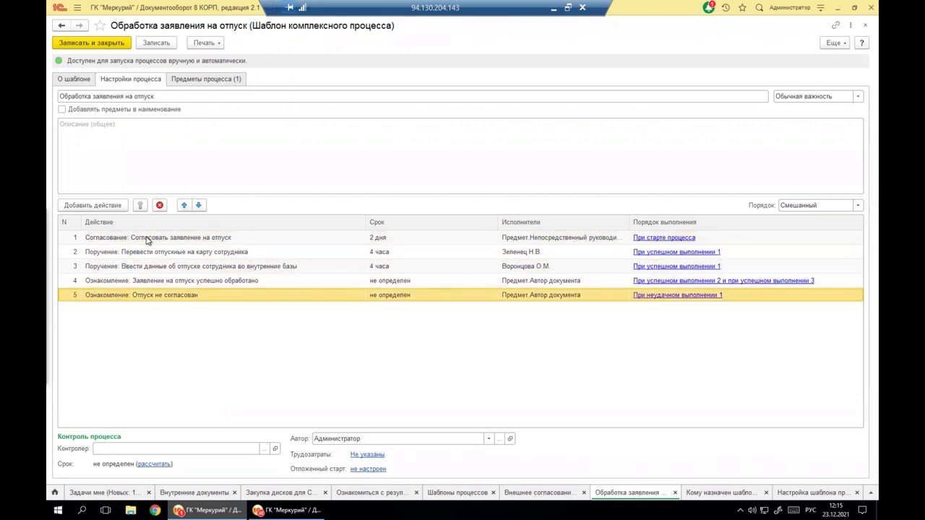
Open the action Согласовать заявление на отпуск, review its approvers and conditions, and close it without changes
{"action": "left_click", "coordinate": [148, 240]}
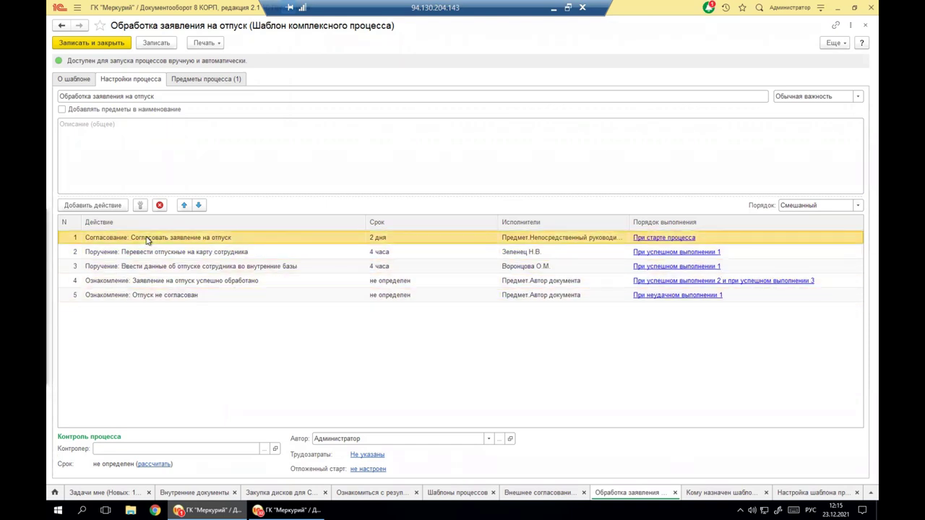
{"action": "double_click", "coordinate": [104, 239]}
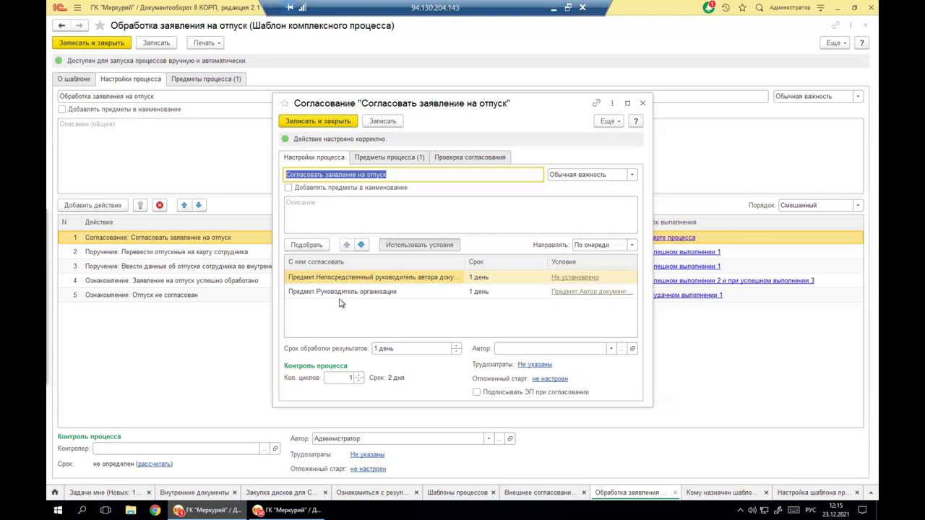
{"action": "left_click", "coordinate": [640, 105]}
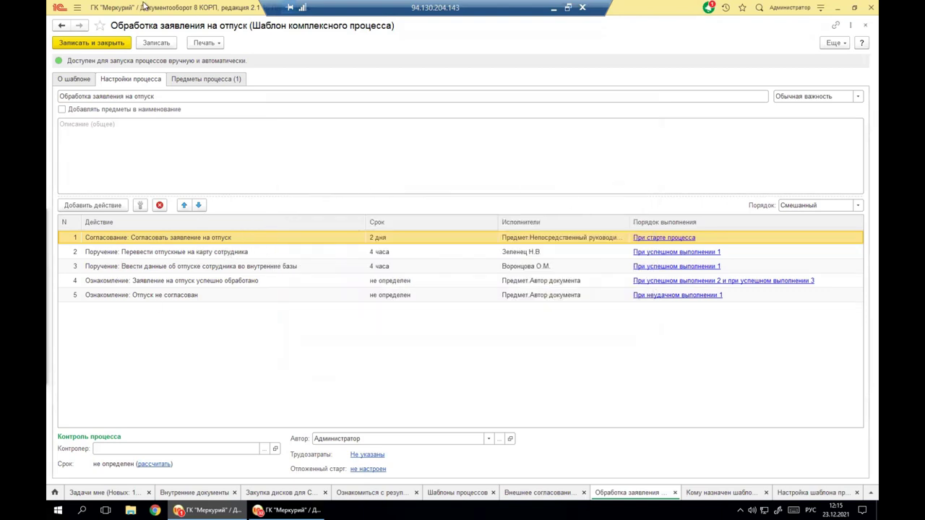
Review the five actions in the template Обработка заявления на отпуск, comparing their types, performers and execution order, and close the template
{"action": "left_click", "coordinate": [188, 254]}
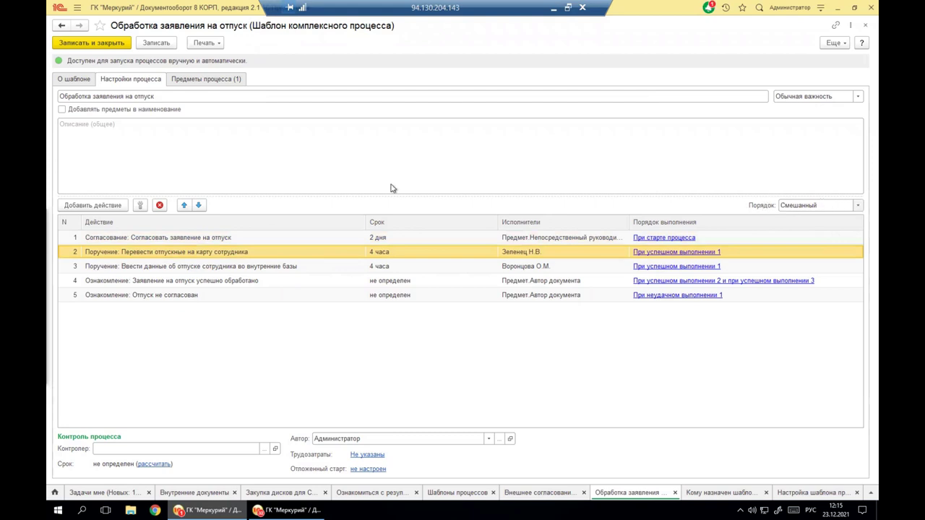
{"action": "left_click", "coordinate": [182, 240]}
{"action": "left_click", "coordinate": [176, 254]}
{"action": "left_click", "coordinate": [171, 267]}
{"action": "left_click", "coordinate": [167, 282]}
{"action": "left_click", "coordinate": [164, 294]}
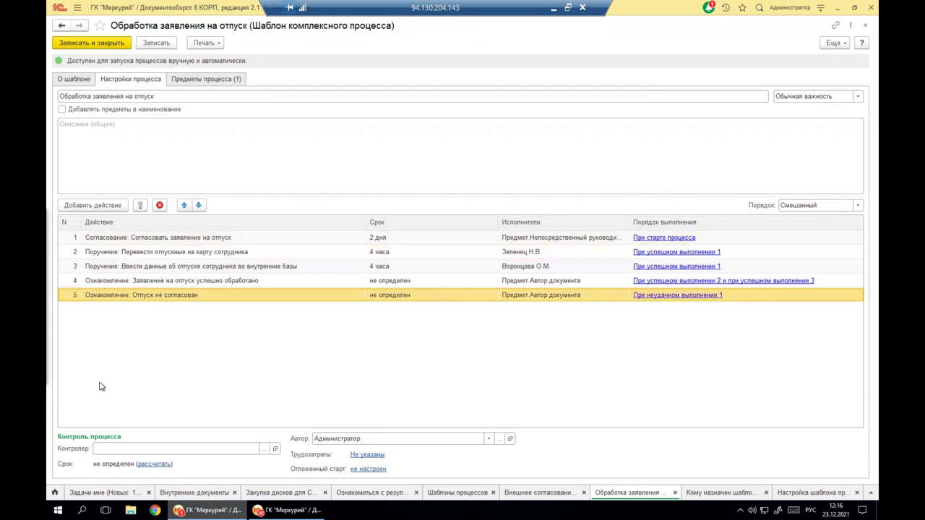
{"action": "left_click", "coordinate": [112, 240]}
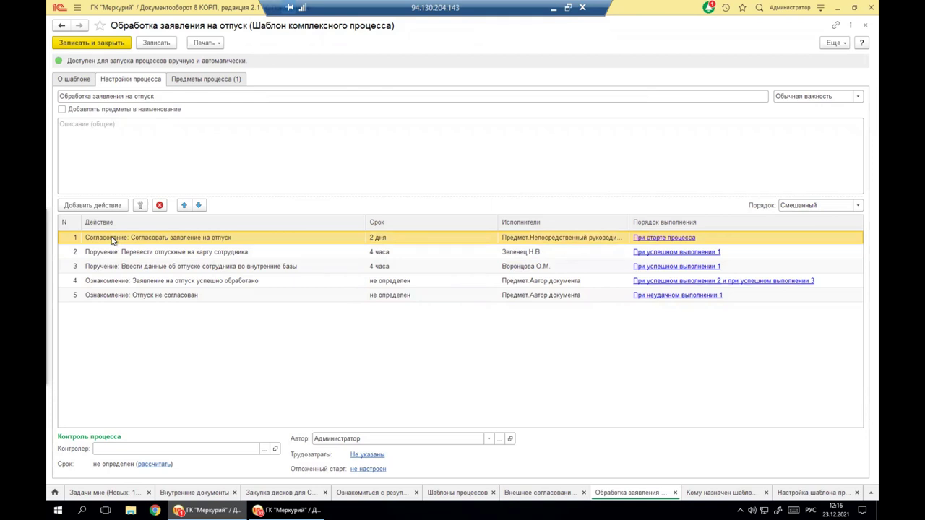
{"action": "left_click", "coordinate": [111, 255]}
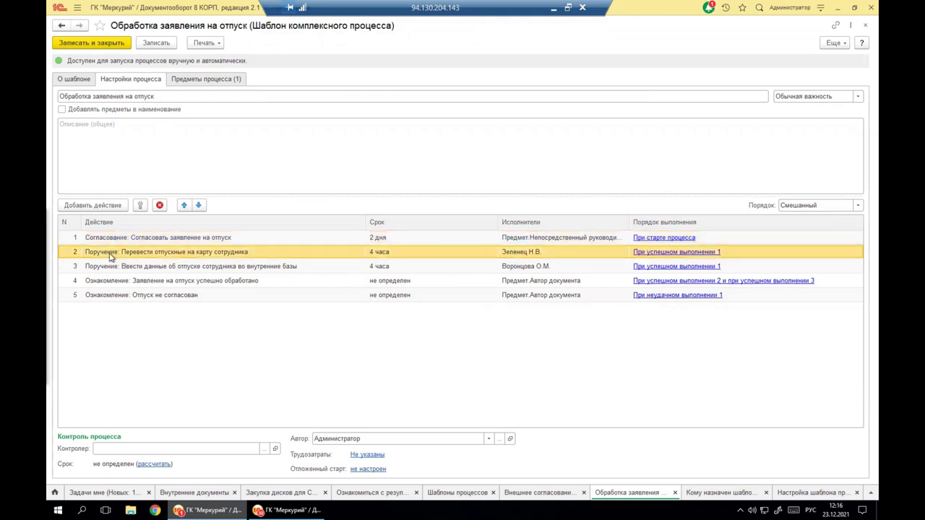
{"action": "key", "text": "Down"}
{"action": "key", "text": "Down"}
{"action": "key", "text": "Down"}
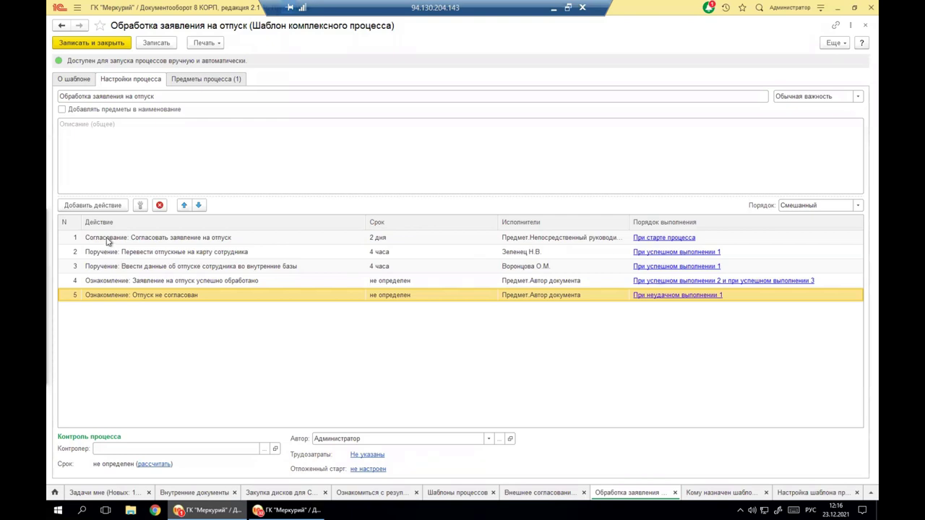
{"action": "left_click", "coordinate": [108, 241]}
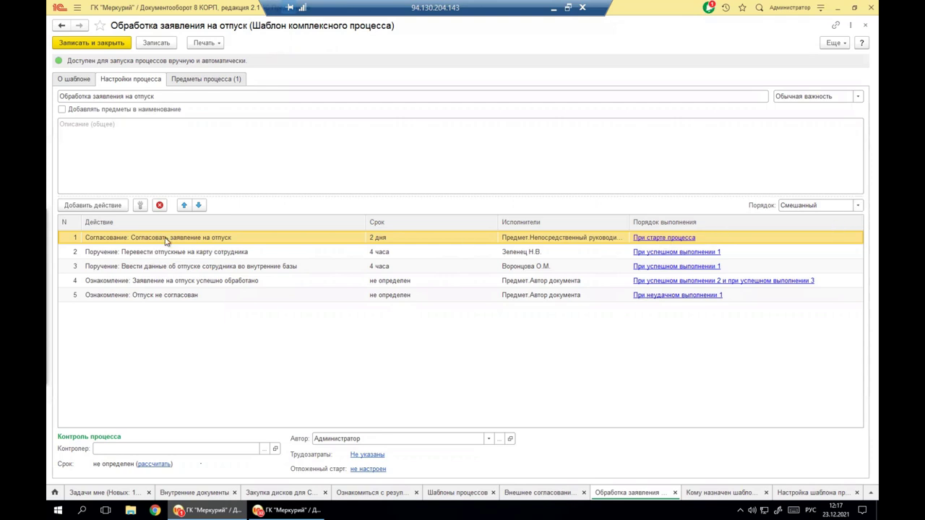
{"action": "left_click", "coordinate": [173, 255]}
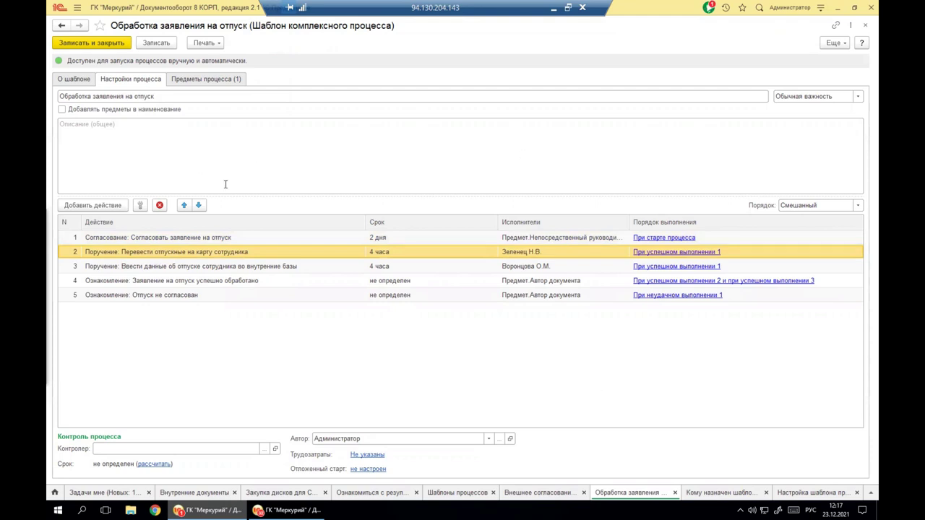
{"action": "left_click", "coordinate": [165, 241]}
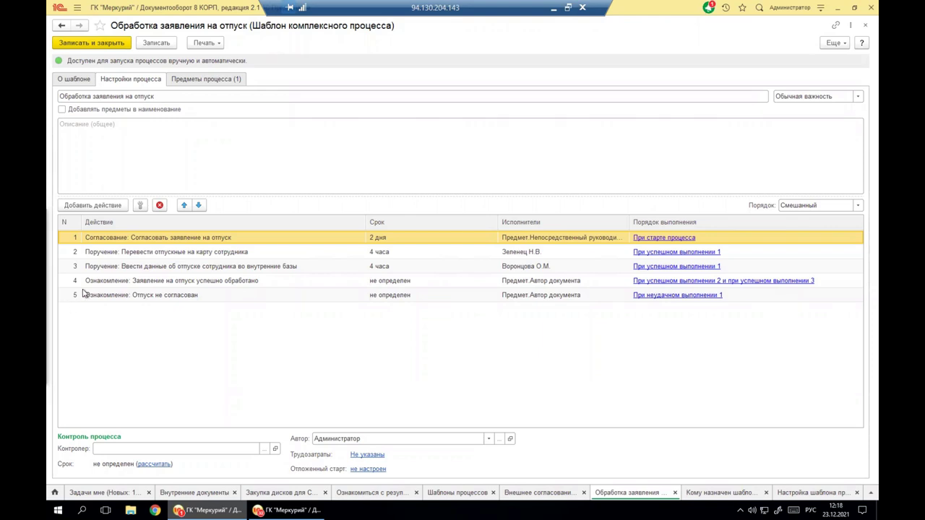
{"action": "left_click", "coordinate": [293, 161]}
{"action": "key", "text": "Escape"}
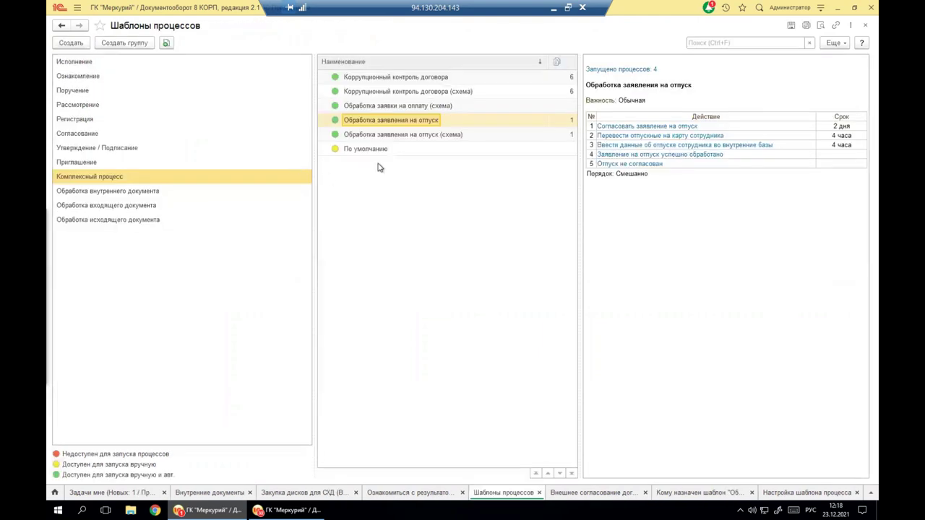
Show the Утверждение / Подписание templates and start creating a new template of this type
{"action": "left_click", "coordinate": [84, 149]}
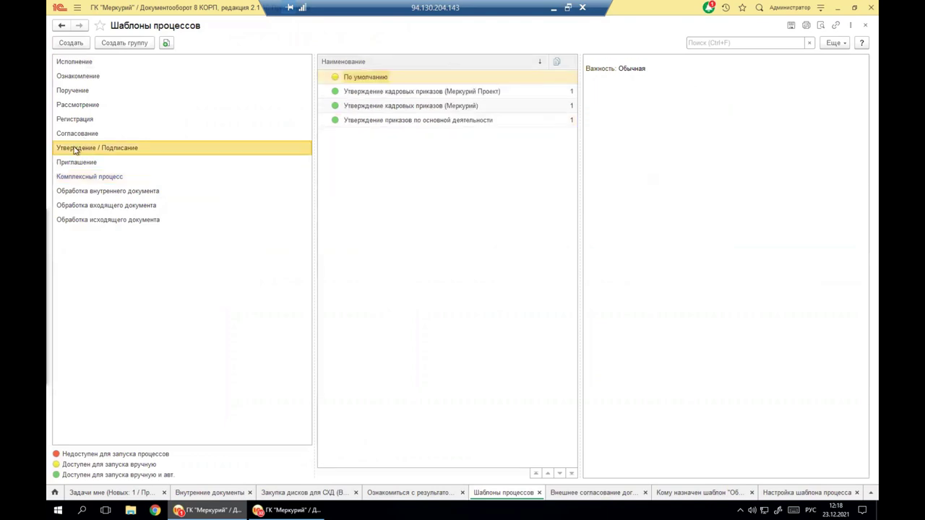
{"action": "left_click", "coordinate": [371, 83]}
{"action": "right_click", "coordinate": [365, 145]}
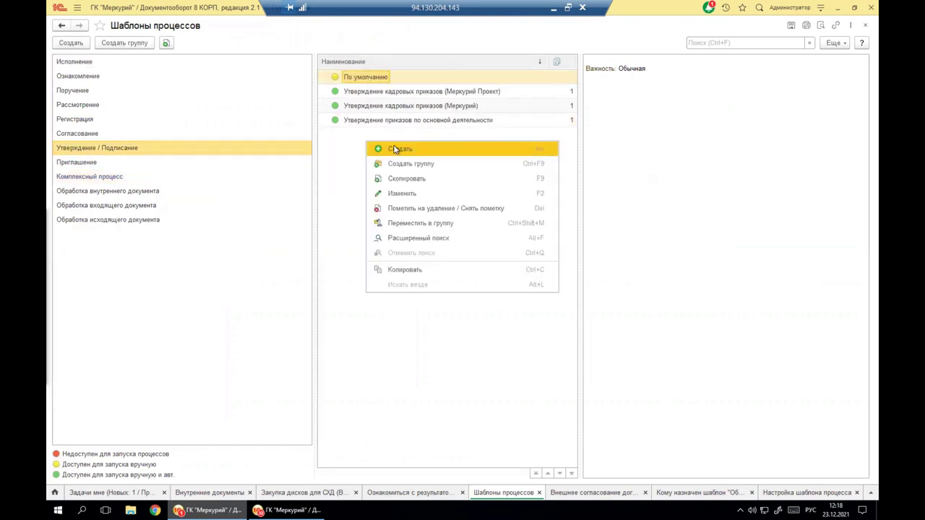
{"action": "left_click", "coordinate": [389, 123]}
{"action": "right_click", "coordinate": [403, 157]}
{"action": "left_click", "coordinate": [422, 161]}
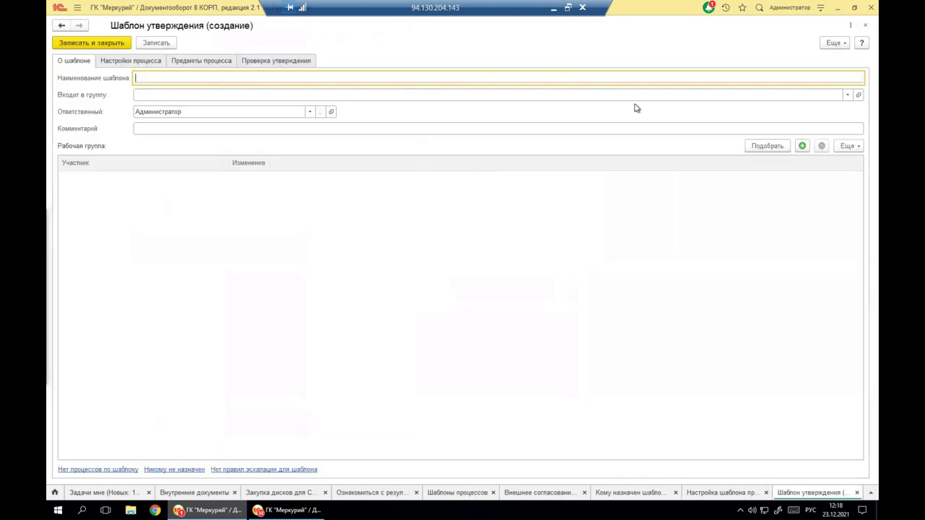
Switch the new template's process type to Подписание in its process settings and close the template without saving
{"action": "left_click", "coordinate": [117, 61]}
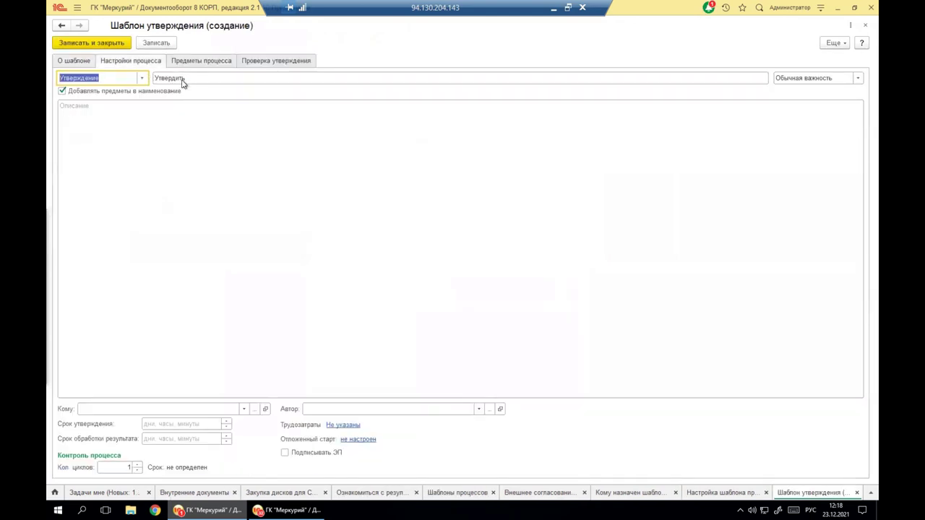
{"action": "left_click", "coordinate": [144, 79]}
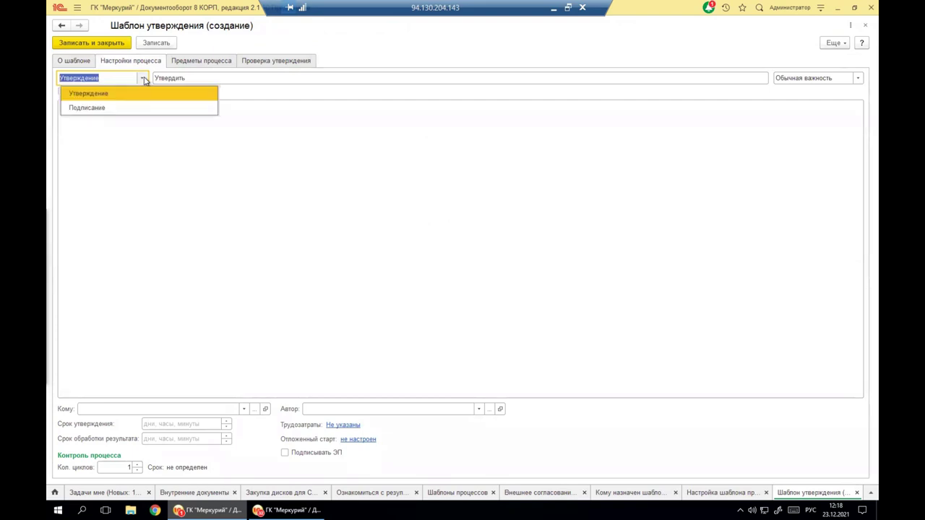
{"action": "left_click", "coordinate": [87, 112]}
{"action": "left_click", "coordinate": [106, 77]}
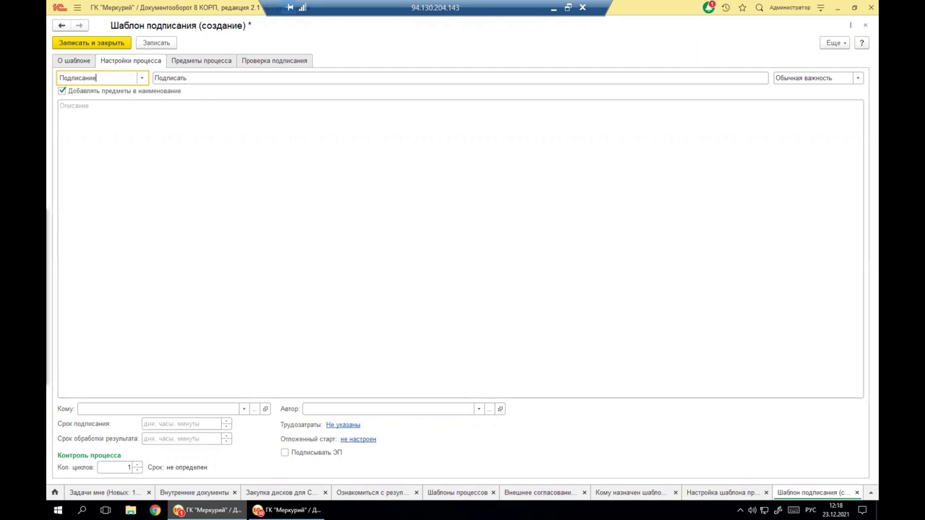
{"action": "left_click", "coordinate": [864, 26]}
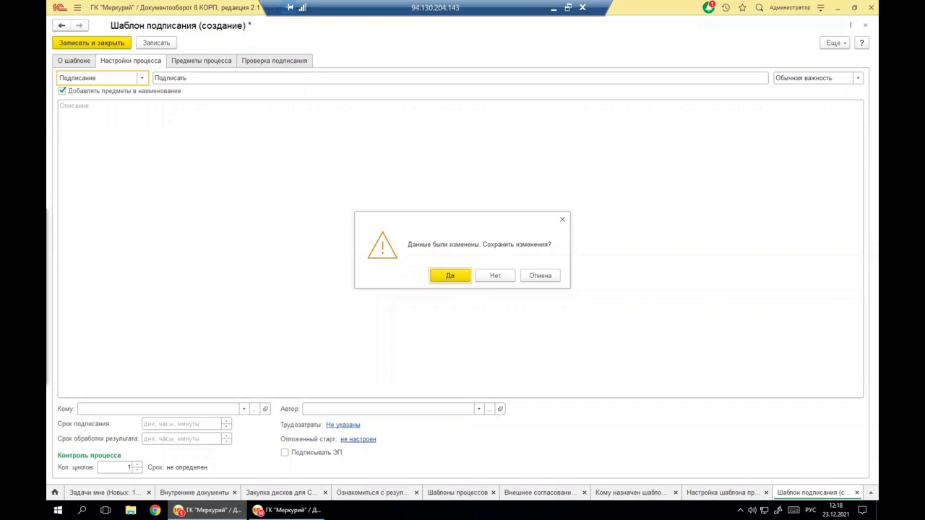
{"action": "left_click", "coordinate": [496, 274]}
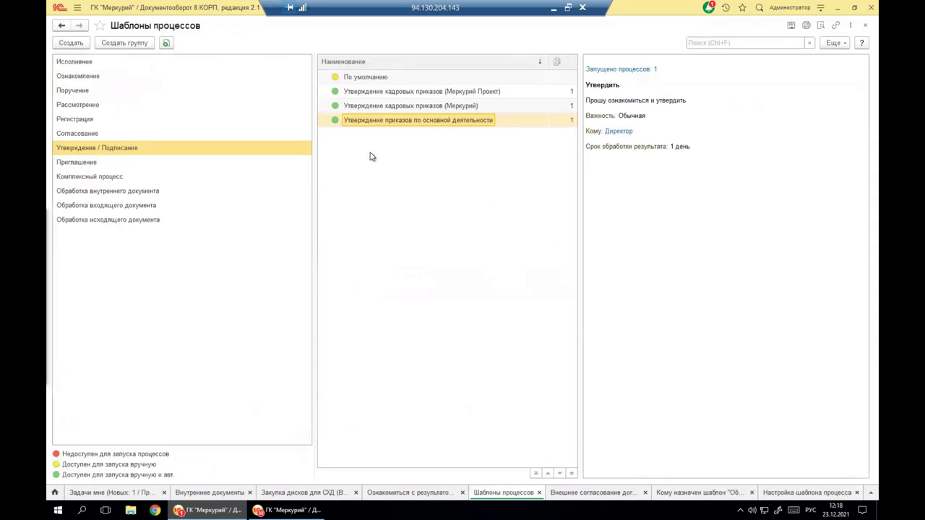
Return to the Комплексный процесс templates and open the action Согласовать заявление на отпуск from the process settings of Обработка заявления на отпуск
{"action": "left_click", "coordinate": [99, 176]}
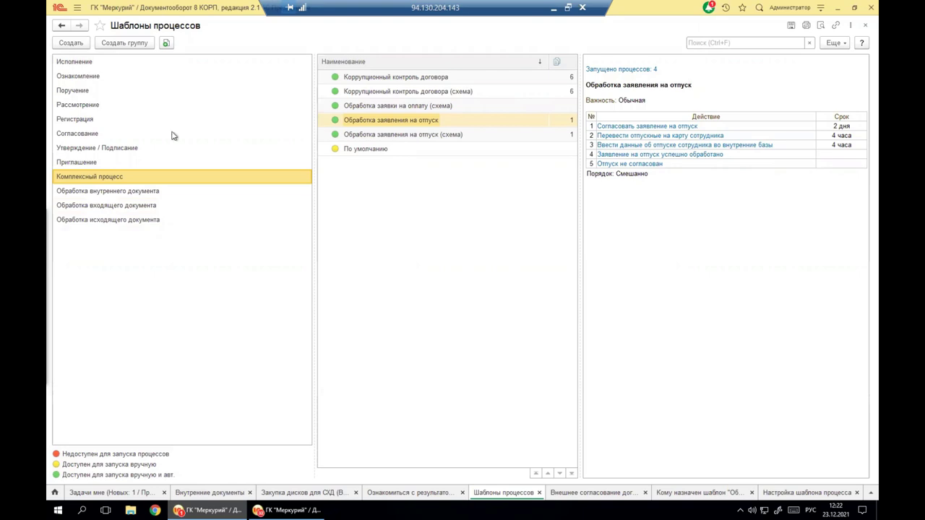
{"action": "left_click", "coordinate": [77, 9]}
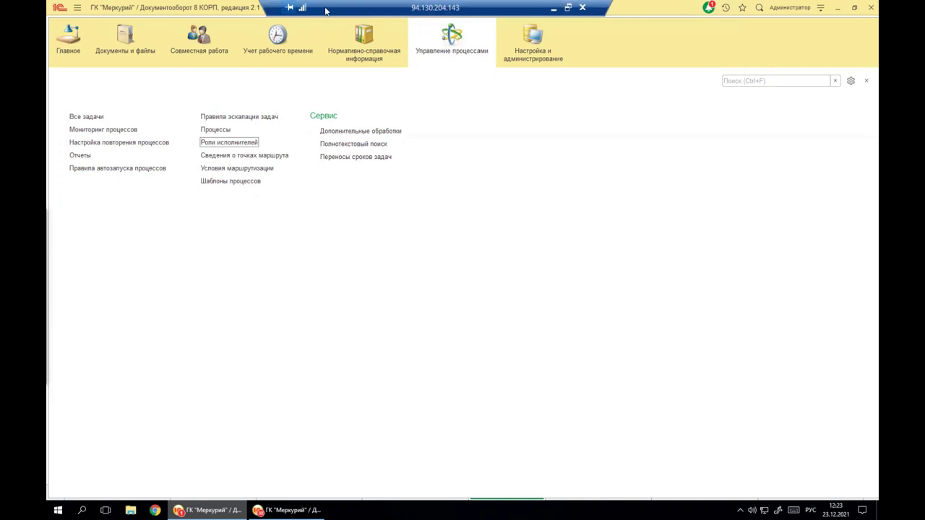
{"action": "left_click", "coordinate": [229, 181]}
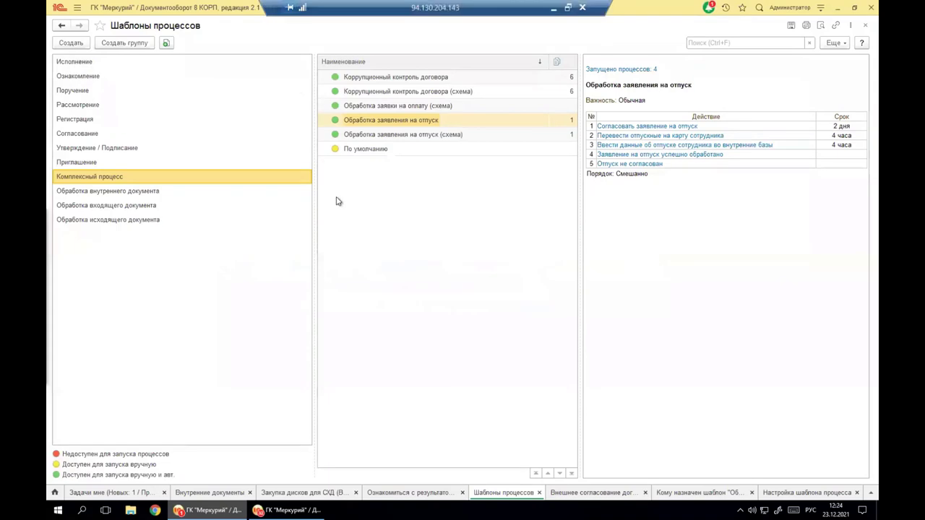
{"action": "left_click", "coordinate": [380, 120]}
{"action": "double_click", "coordinate": [380, 120]}
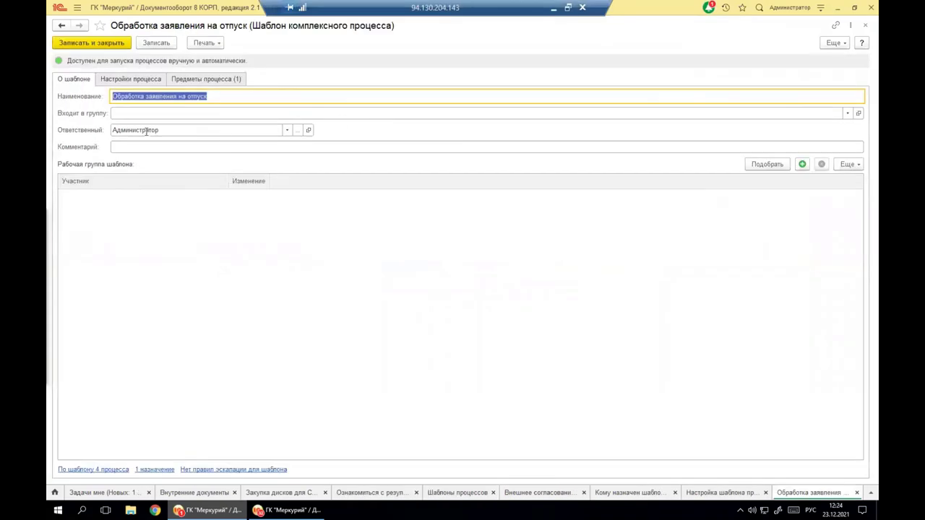
{"action": "left_click", "coordinate": [120, 81]}
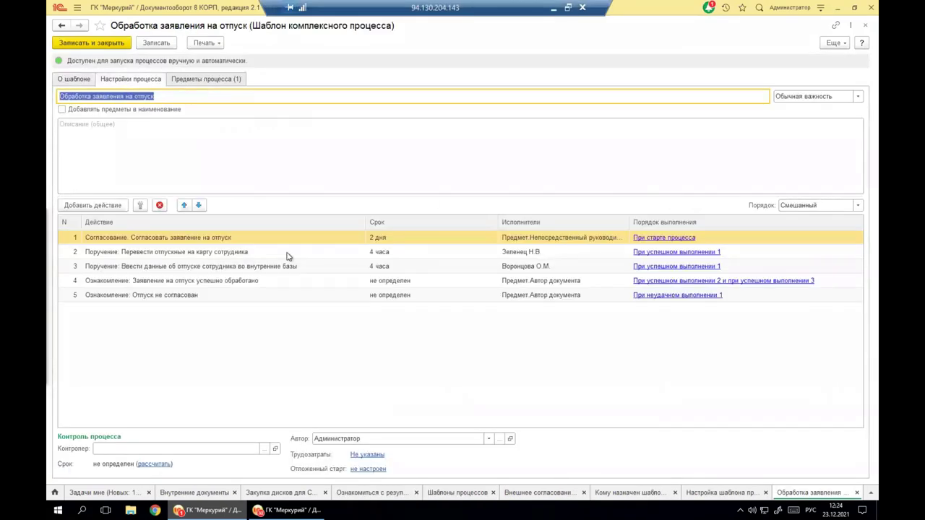
{"action": "double_click", "coordinate": [248, 239]}
Set the approval deadline of the document author's direct supervisor to 2 days
{"action": "double_click", "coordinate": [483, 280]}
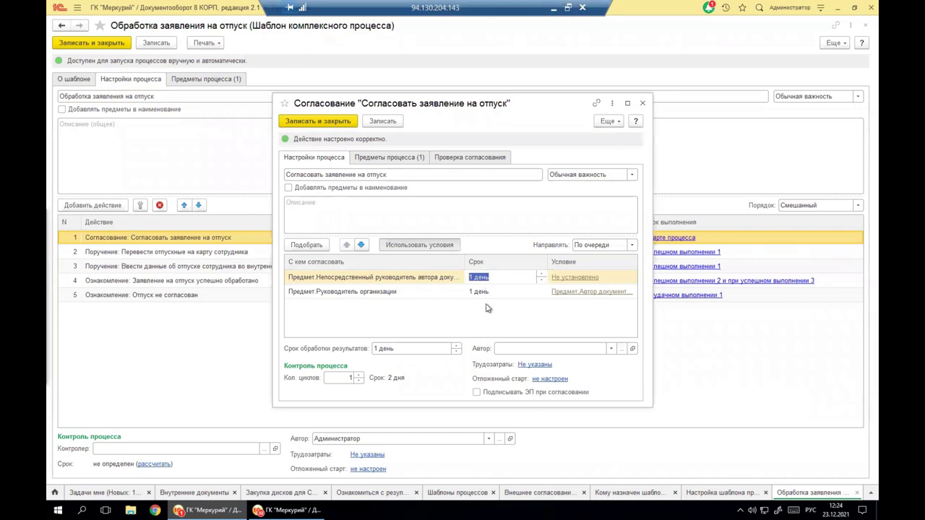
{"action": "type", "text": "2"}
{"action": "key", "text": "Return"}
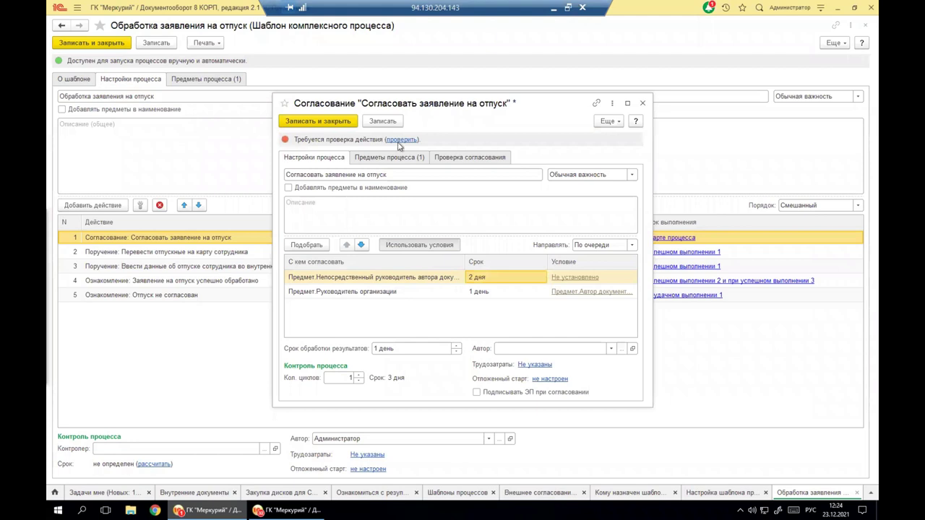
Set the direct supervisor's approval deadline to 2 hours and minimise the remote session to return to the presentation
{"action": "left_click", "coordinate": [479, 279]}
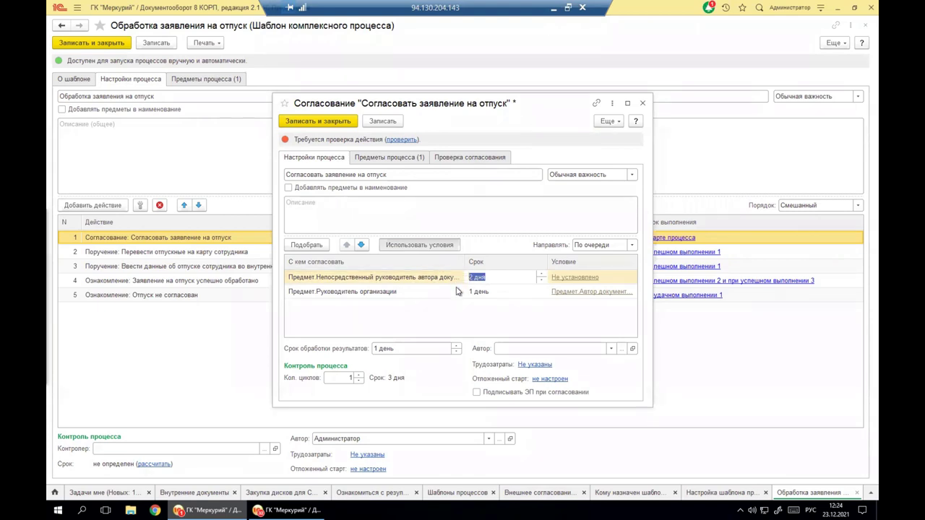
{"action": "type", "text": "2 ч"}
{"action": "left_click", "coordinate": [466, 315]}
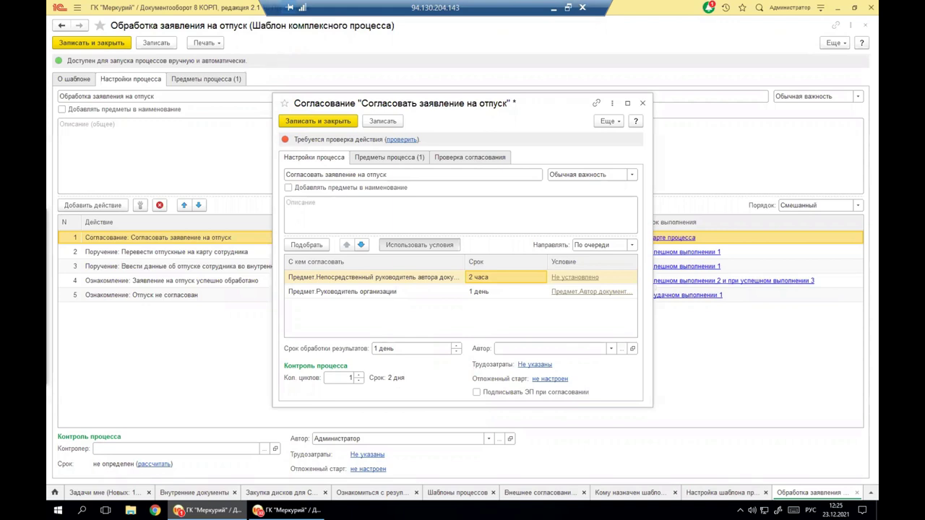
{"action": "left_click", "coordinate": [553, 9]}
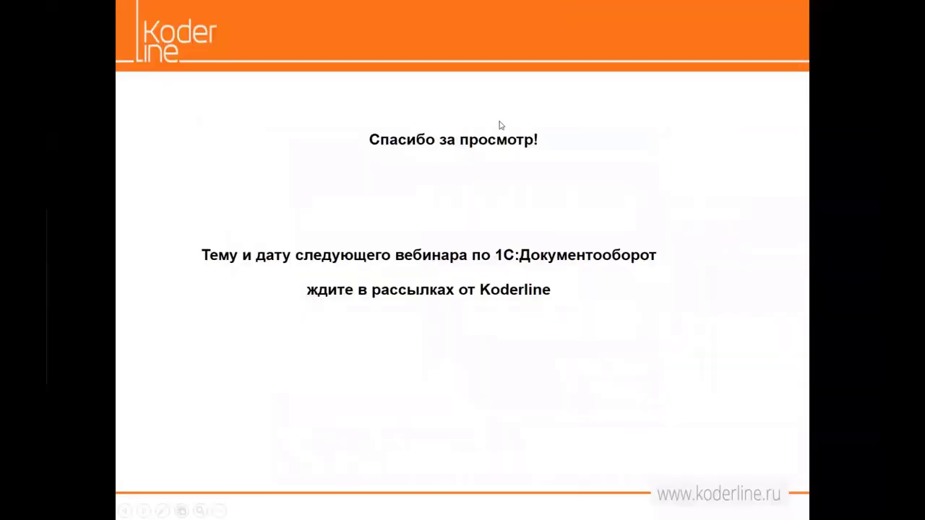